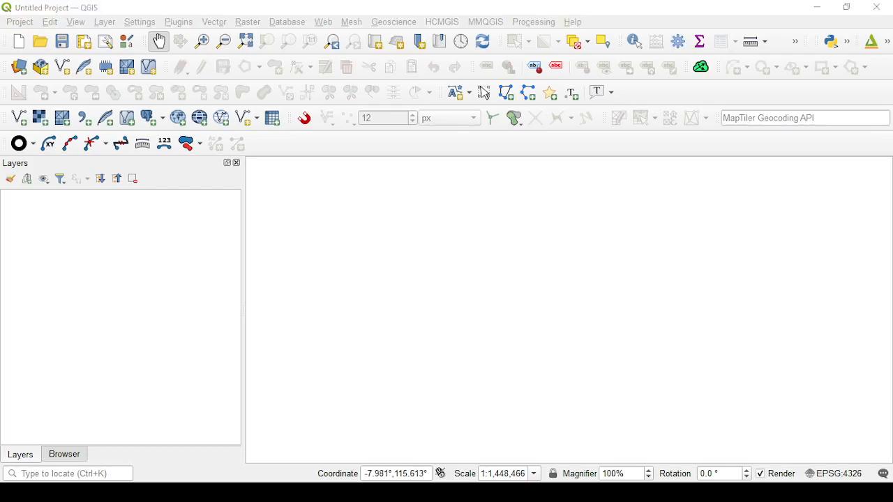
Switch to File Explorer and bring the Sesi 13 folder window in front of the empty project
key(alt+Tab)
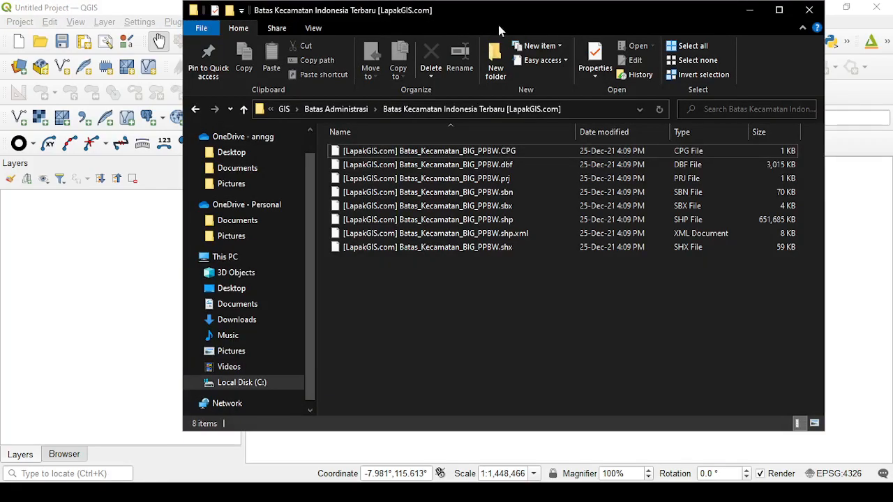
drag(513, 14, 0, 115)
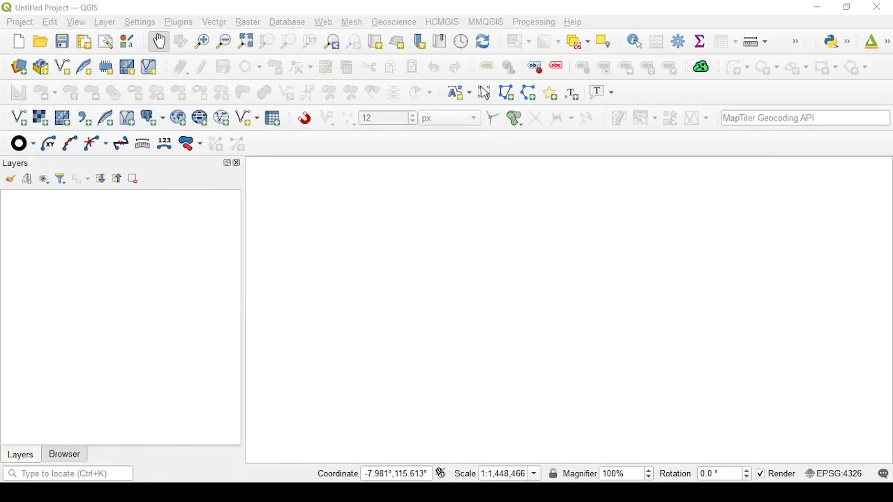
key(alt+Tab)
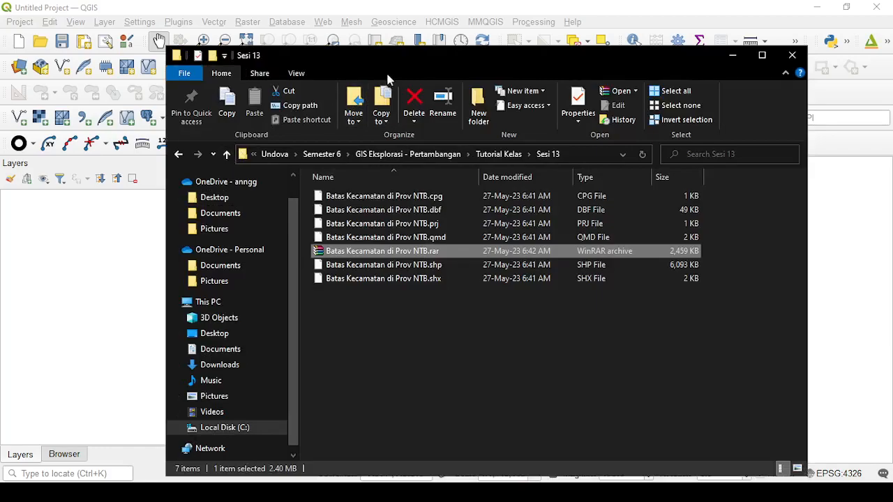
drag(352, 64, 344, 59)
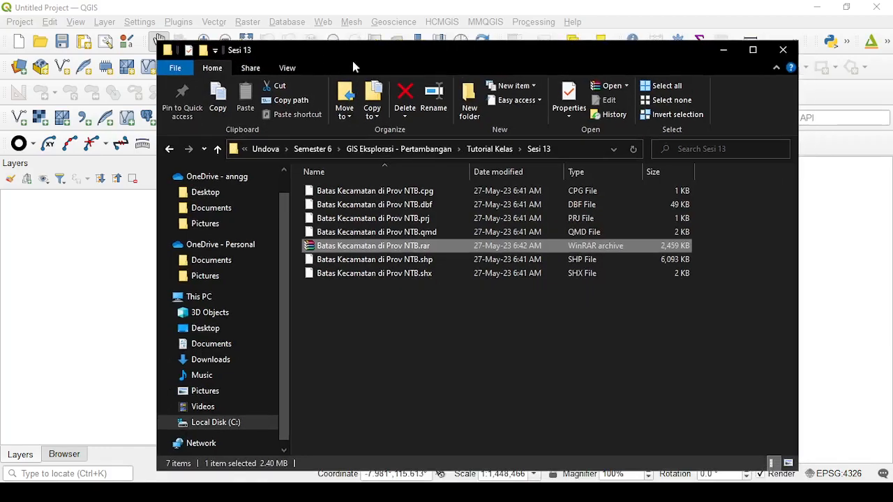
Sort the Sesi 13 files by date modified, newest first, and select the archive Batas Kecamatan di Prov NTB.rar
click(386, 172)
click(383, 172)
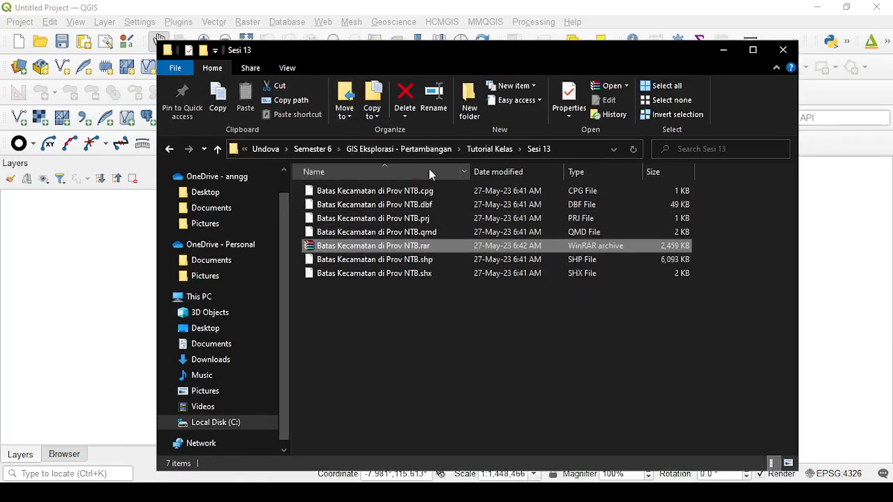
click(424, 172)
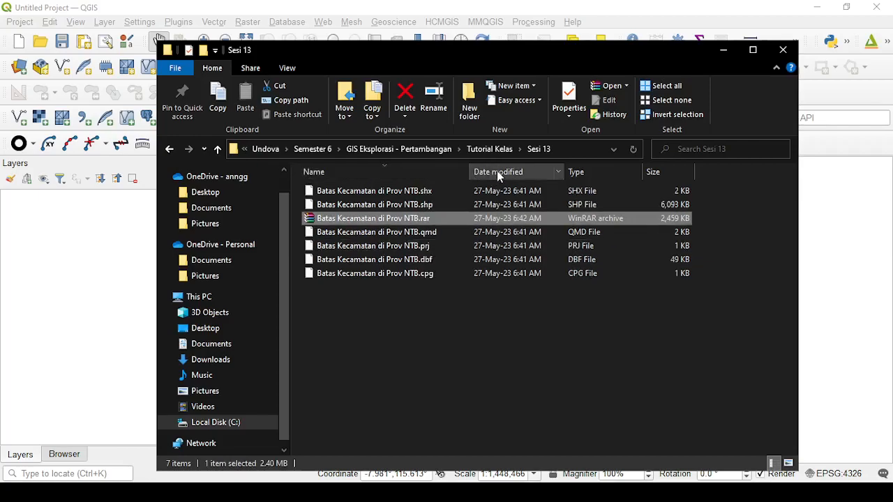
click(496, 171)
click(447, 312)
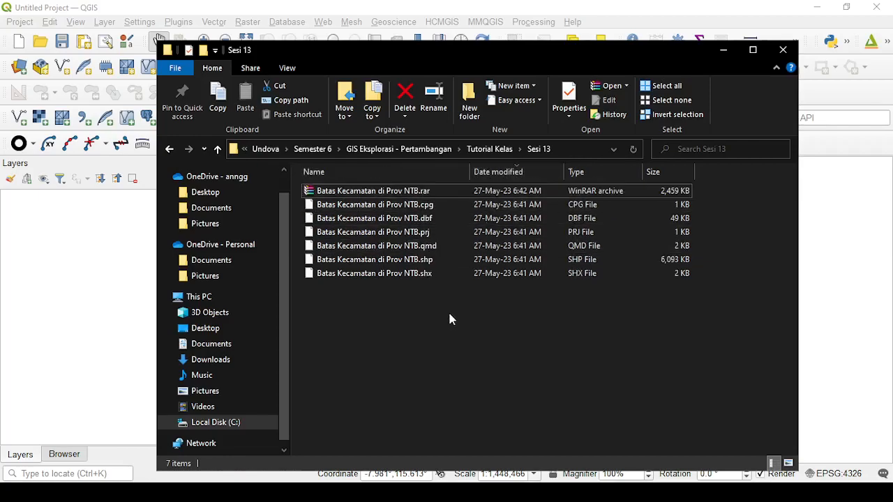
click(422, 193)
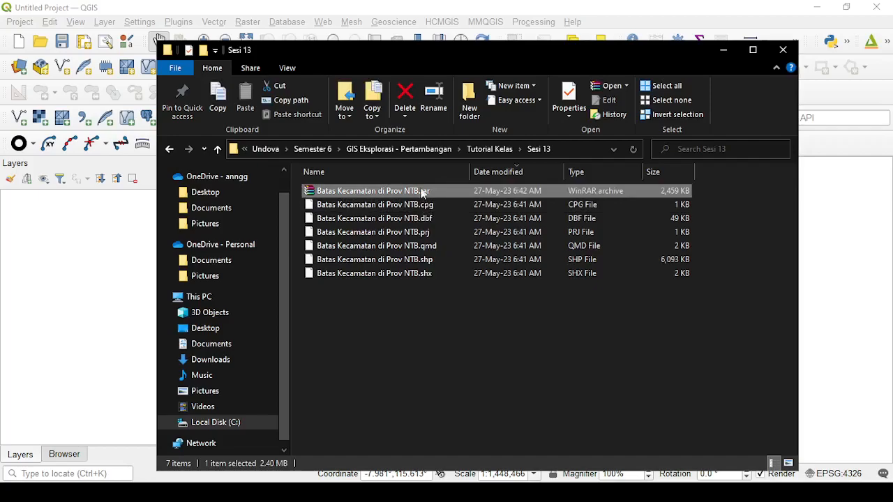
drag(300, 54, 227, 63)
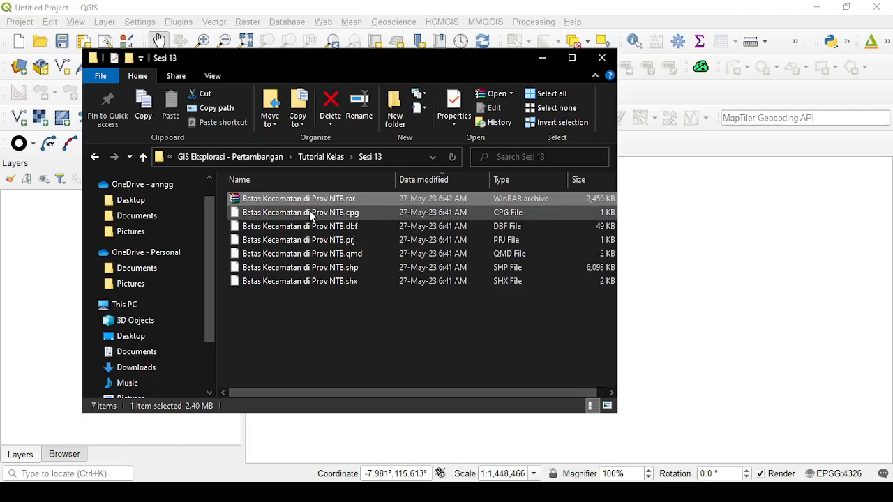
Examine the RAR archive and the .cpg, .dbf, .prj, .qmd, .shp and .shx component files of Batas Kecamatan di Prov NTB
click(311, 215)
shift+click(335, 283)
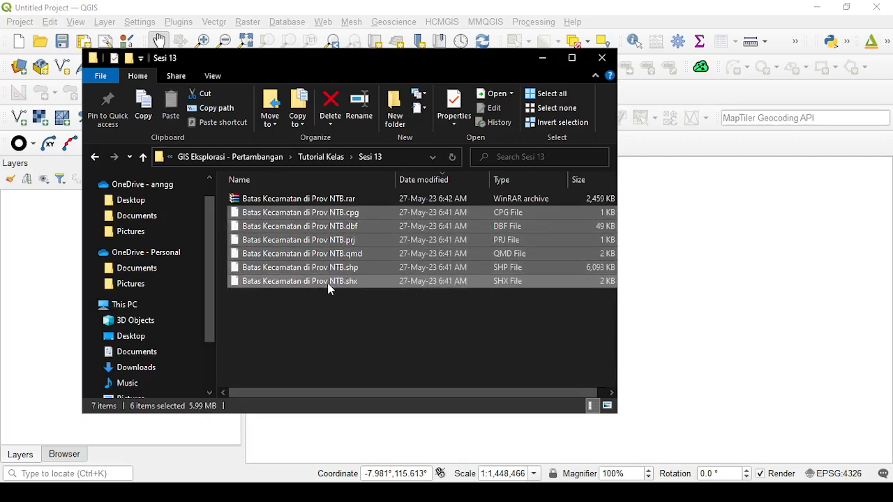
click(309, 299)
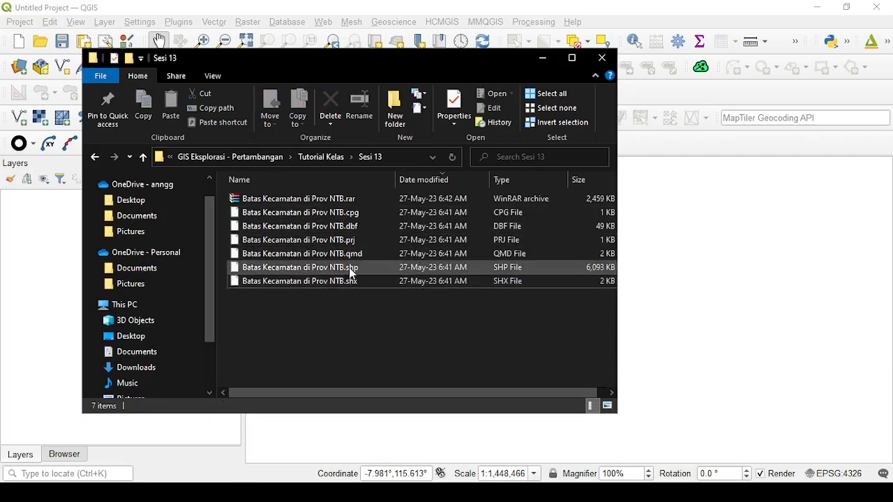
click(350, 272)
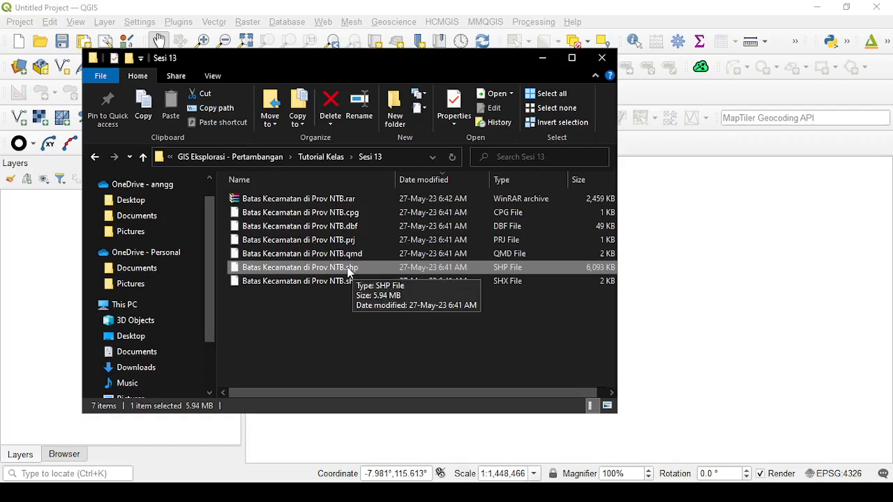
drag(315, 60, 447, 46)
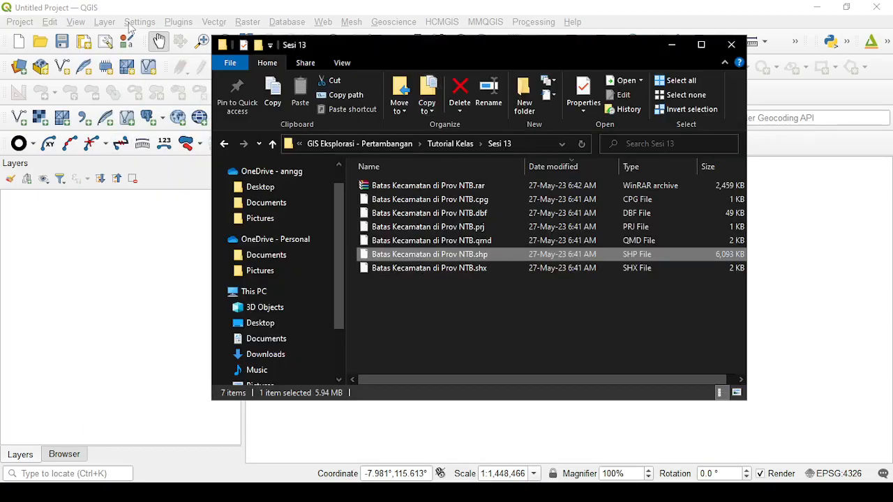
click(421, 241)
click(430, 228)
click(437, 213)
click(440, 201)
click(436, 268)
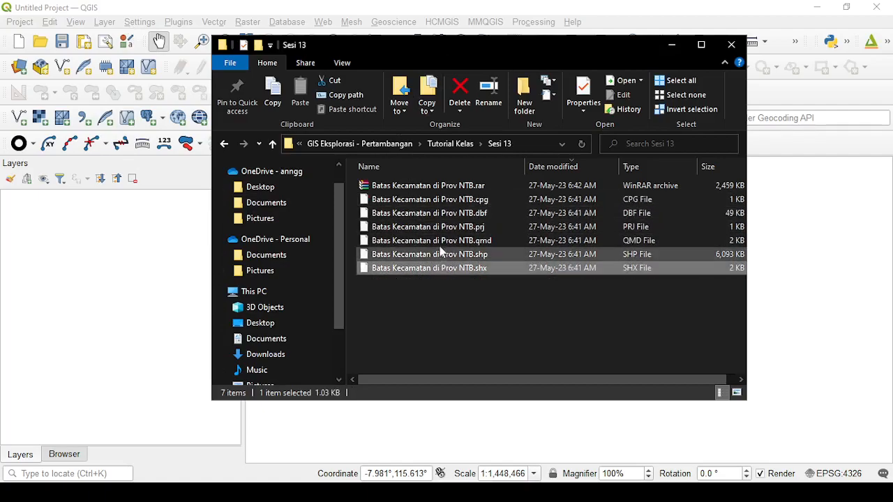
click(445, 241)
click(444, 228)
click(446, 212)
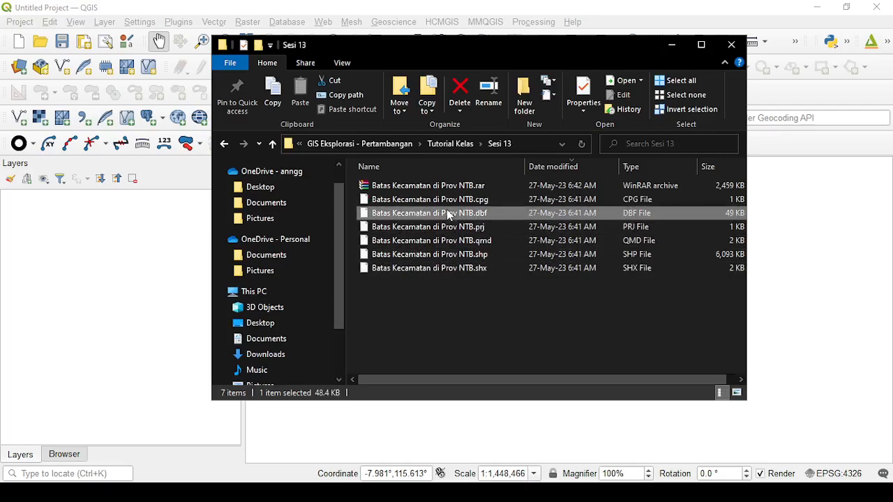
click(445, 228)
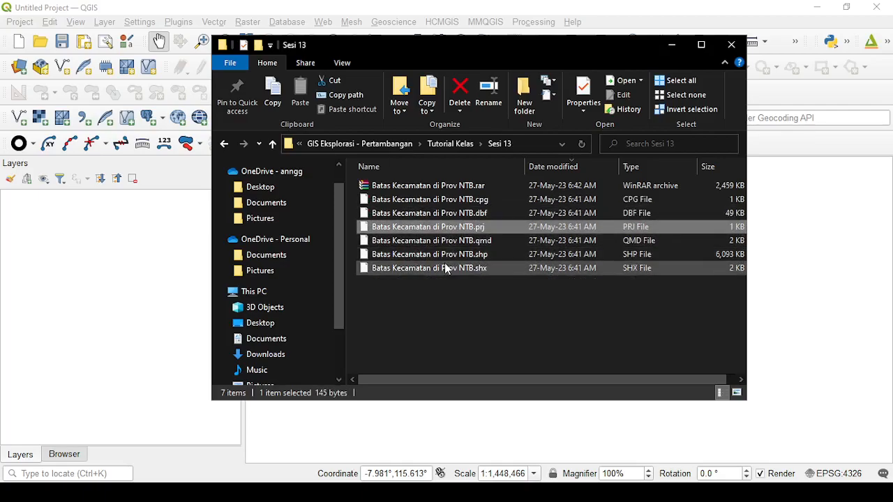
click(445, 257)
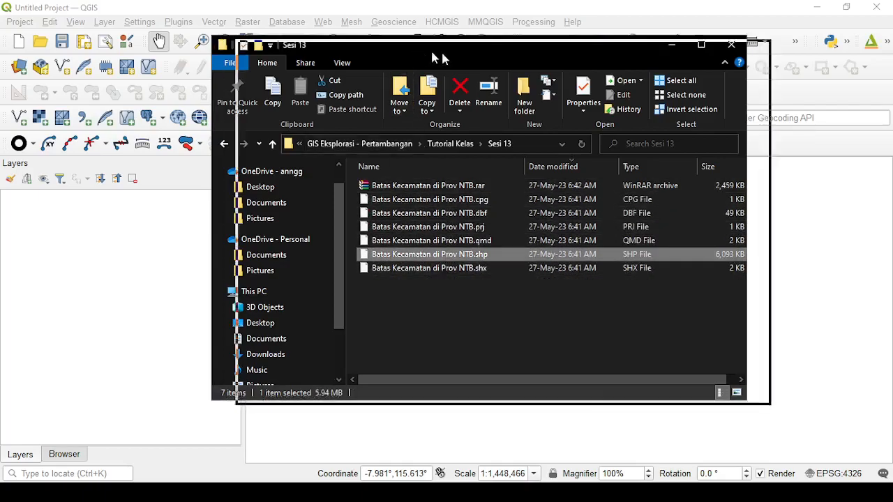
drag(426, 48, 569, 53)
click(579, 194)
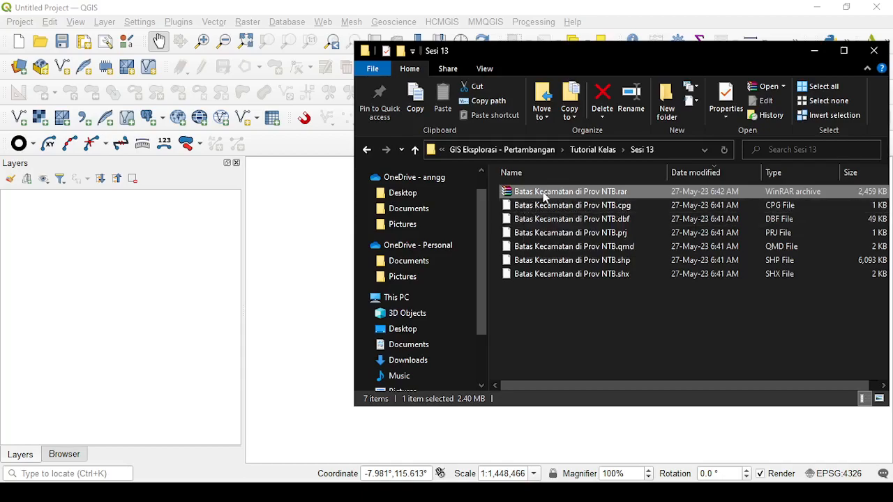
click(545, 205)
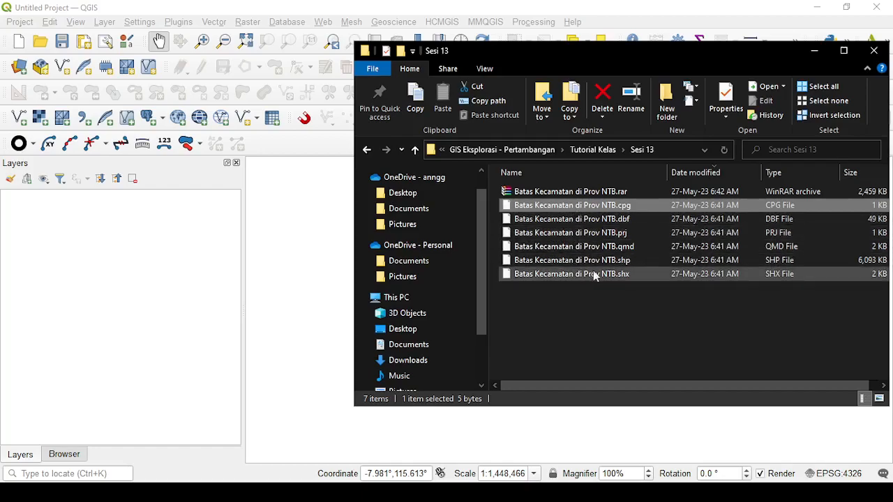
click(593, 262)
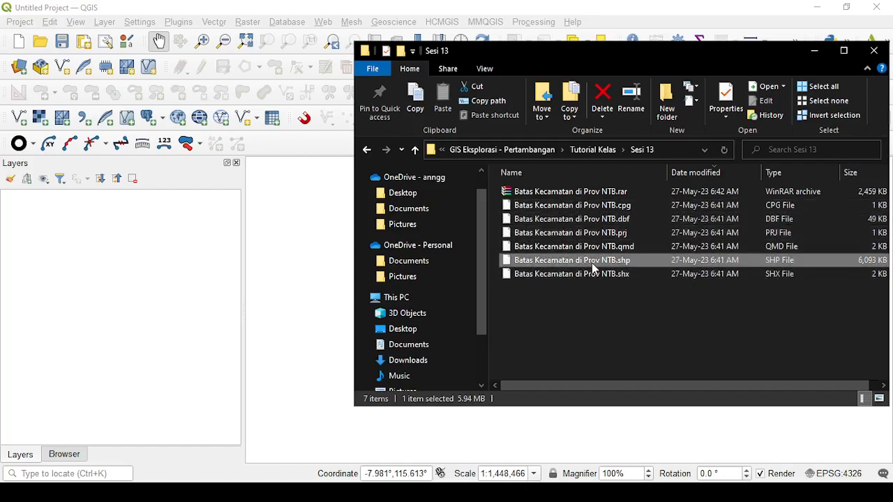
Load Batas Kecamatan di Prov NTB.shp from the Sesi 13 folder into the QGIS project and put the file window away
click(549, 309)
click(557, 261)
mouse_move(572, 262)
mouse_down()
mouse_move(399, 270)
mouse_move(303, 259)
mouse_up()
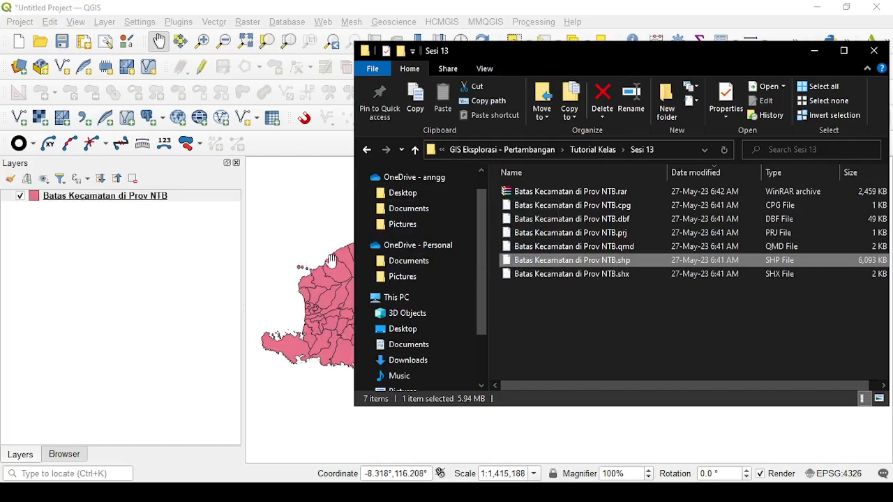
click(809, 50)
mouse_move(470, 279)
mouse_down()
mouse_move(473, 262)
mouse_move(475, 283)
mouse_up()
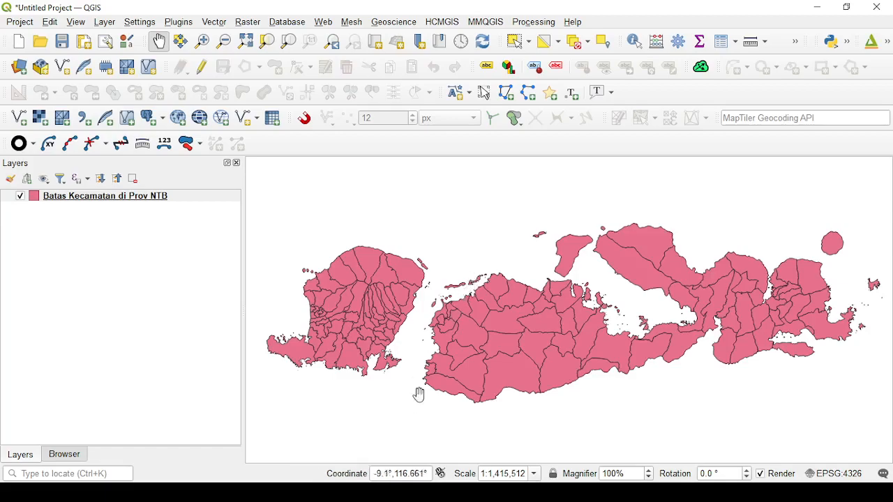
scroll(437, 359, up, 2)
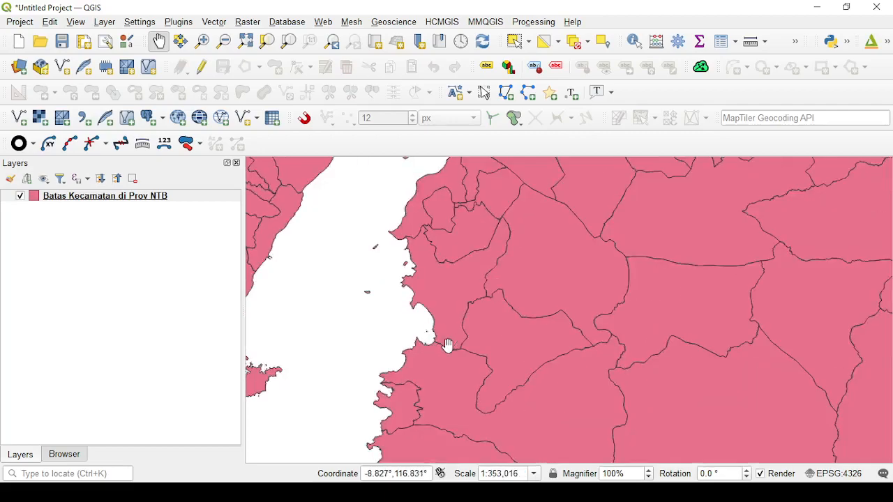
scroll(448, 346, down, 2)
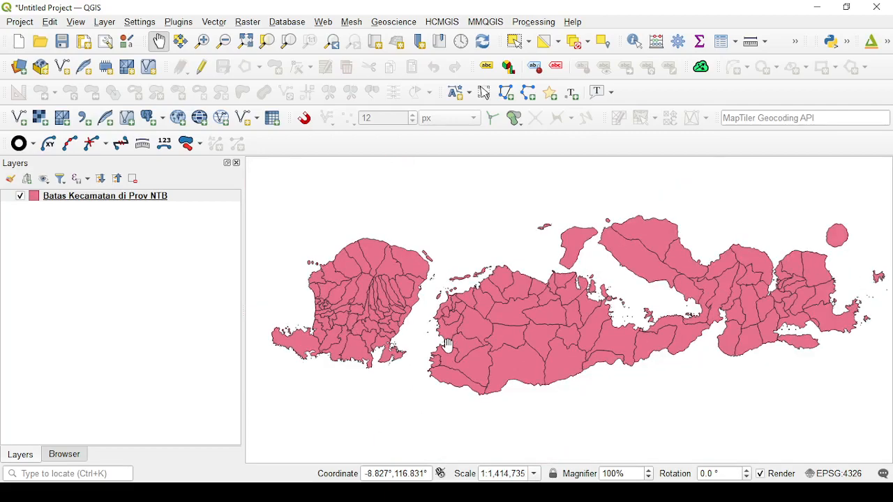
drag(448, 345, 434, 359)
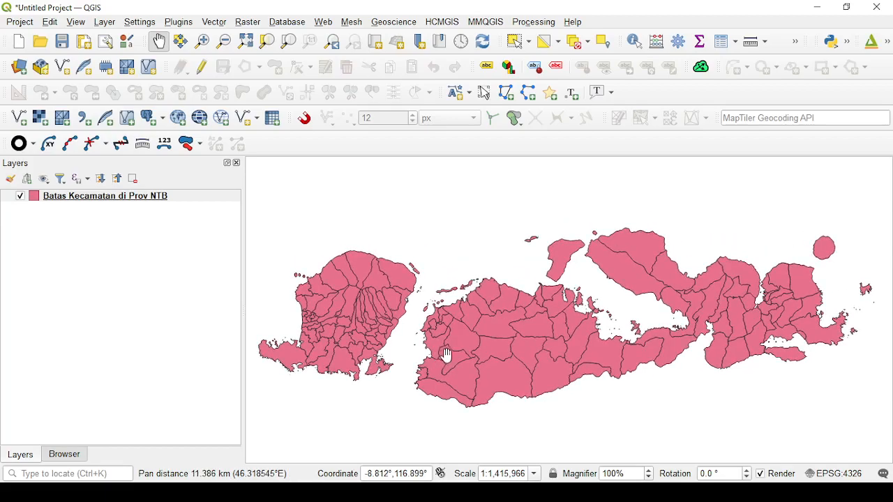
scroll(446, 355, up, 1)
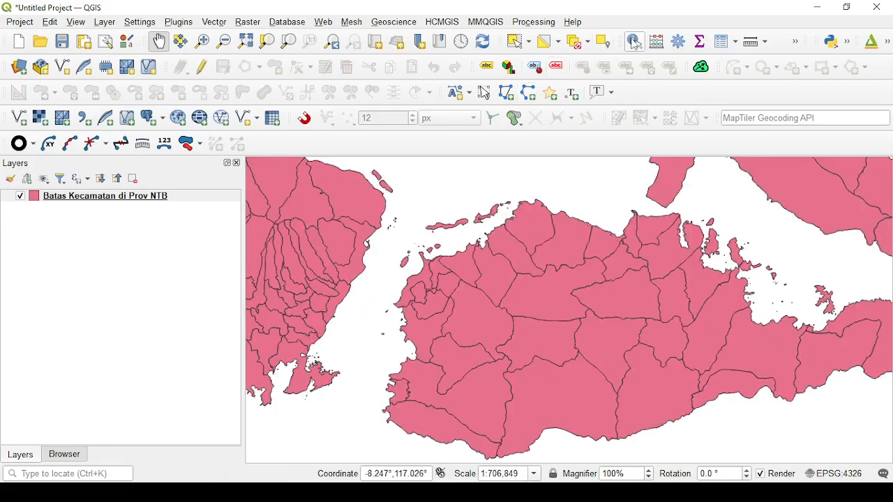
Review the attribute table of Batas Kecamatan di Prov NTB, sorting by WADMKC in ascending order and widening the UUPP column
click(154, 198)
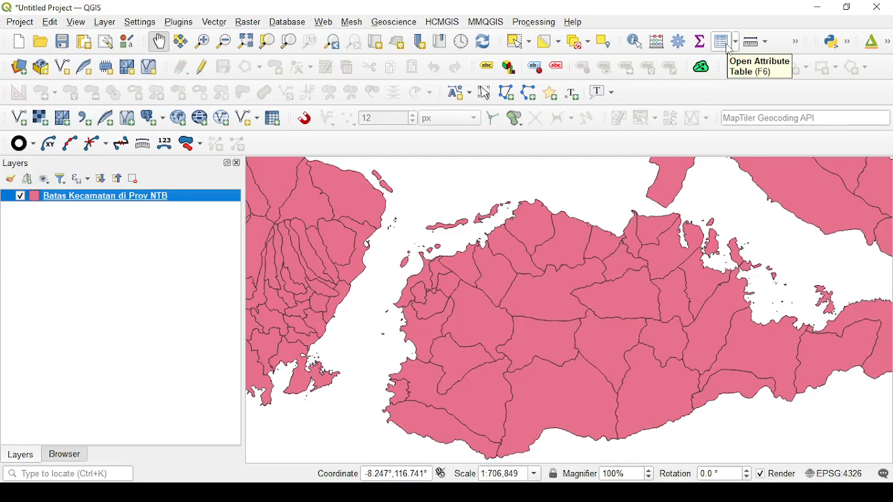
click(730, 47)
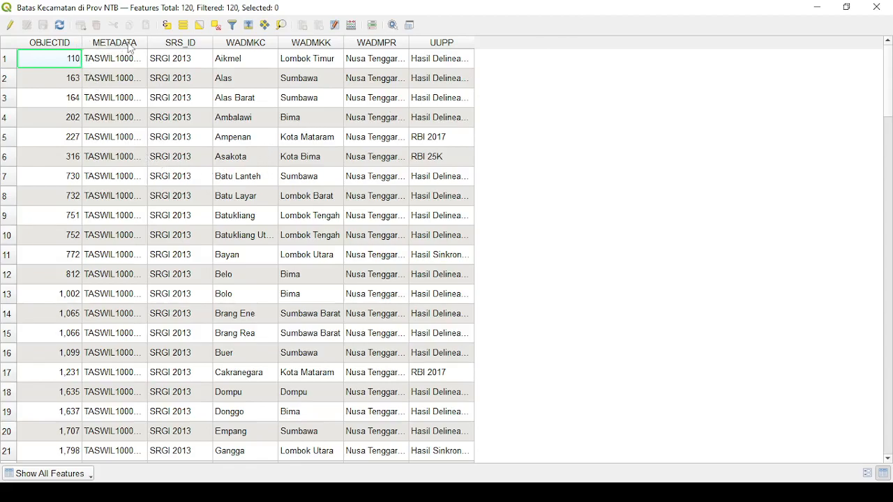
click(258, 44)
click(258, 45)
click(257, 44)
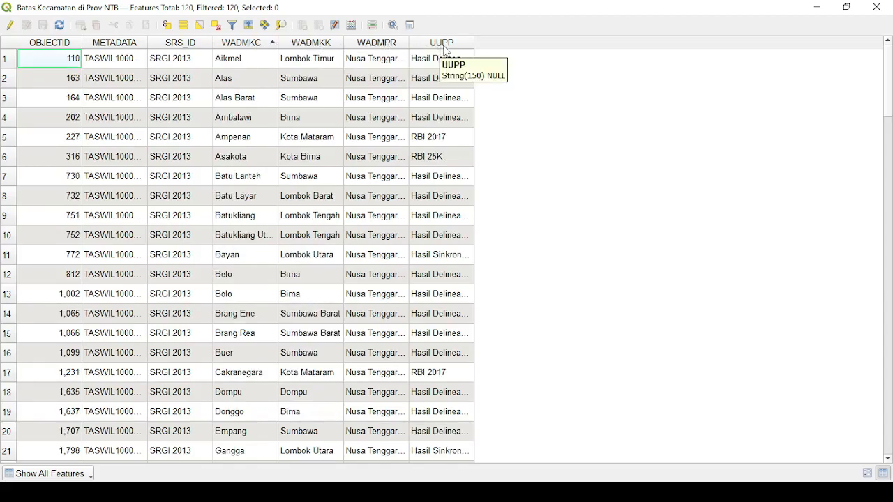
drag(473, 39, 633, 30)
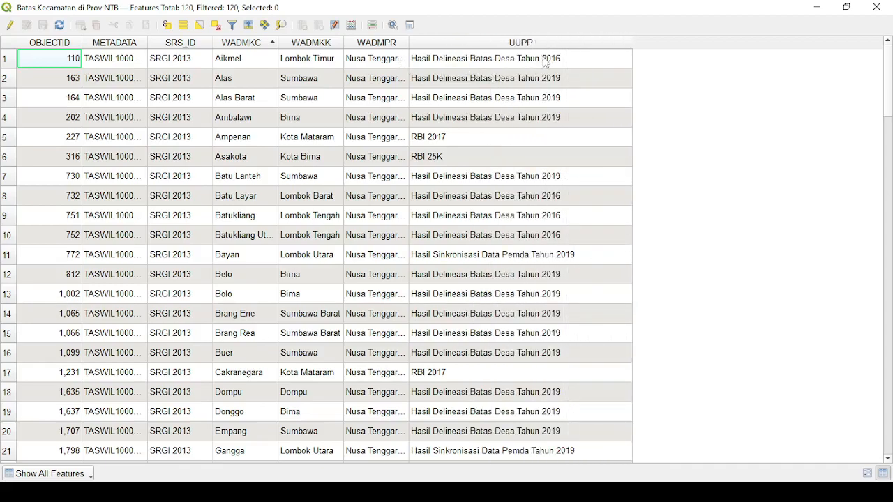
click(874, 7)
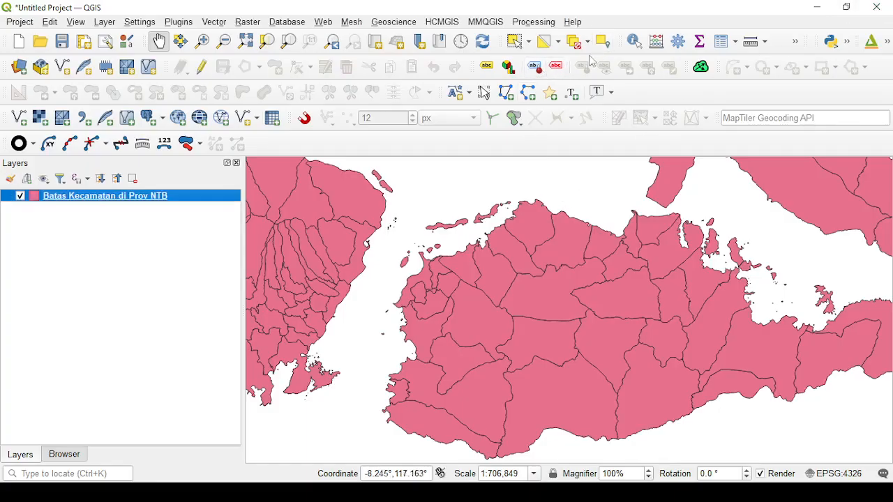
Identify the Taliwang district polygon on Sumbawa's west coast and inspect its attributes and extent up close
drag(460, 335, 469, 302)
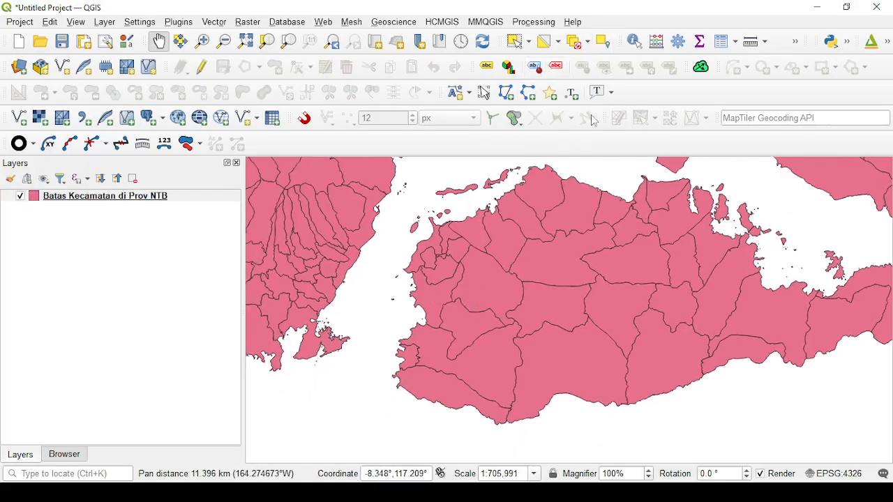
click(636, 45)
click(435, 296)
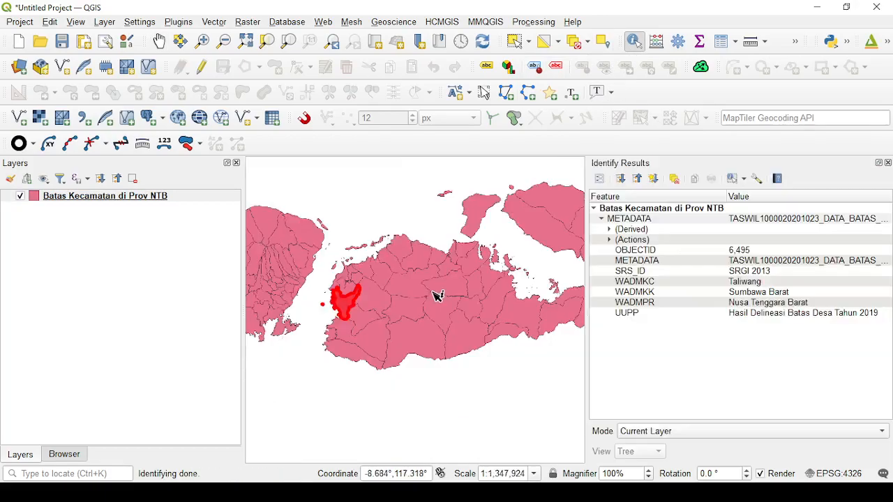
scroll(312, 317, up, 2)
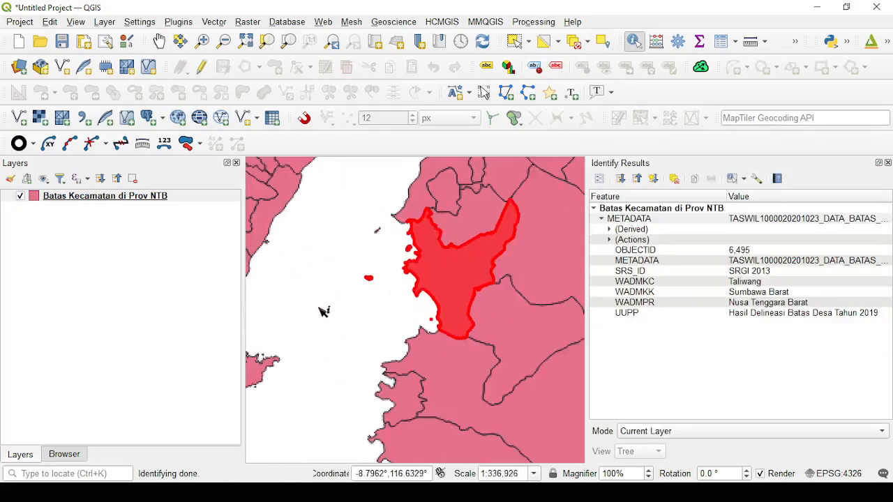
scroll(478, 241, up, 1)
drag(415, 303, 381, 271)
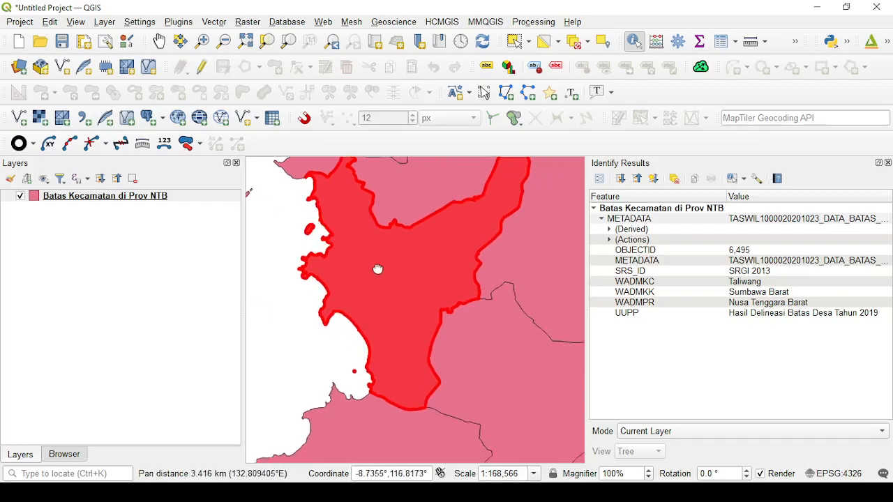
Identify the district polygons east, southeast and south of Taliwang one after another and inspect their attributes
scroll(381, 271, down, 1)
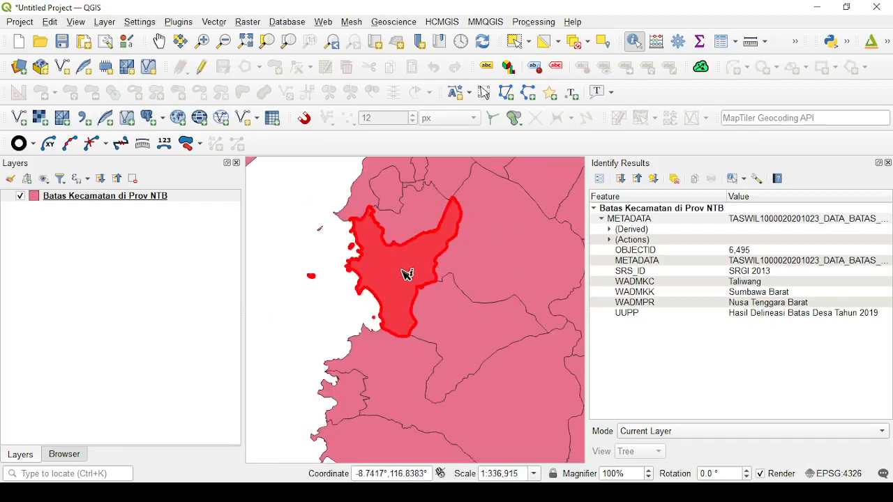
click(508, 265)
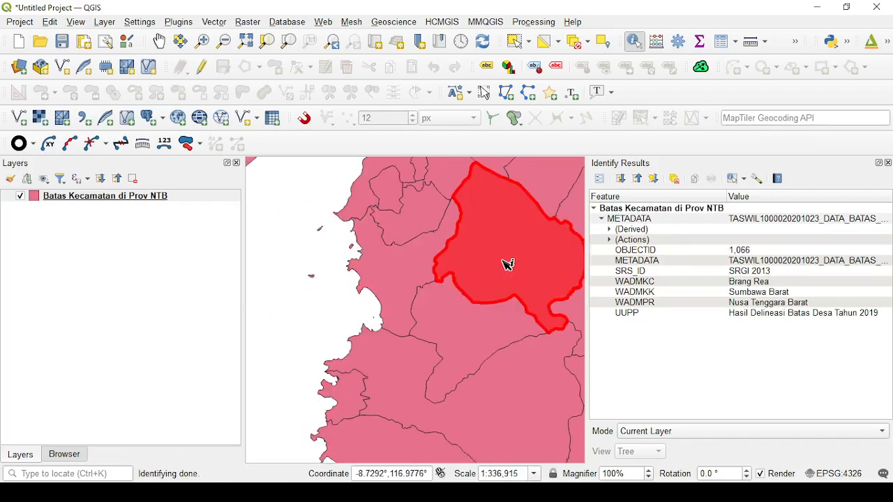
click(456, 320)
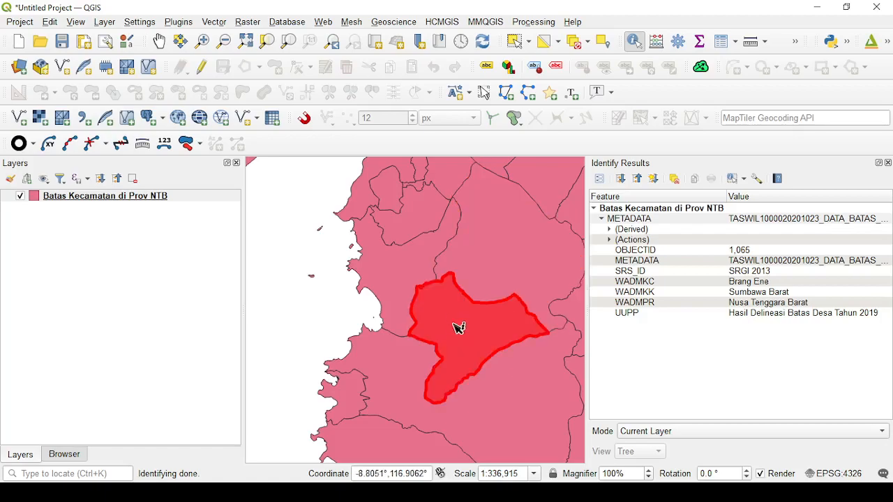
click(425, 370)
mouse_move(458, 342)
mouse_down()
mouse_move(333, 304)
mouse_move(418, 314)
mouse_move(469, 341)
mouse_up()
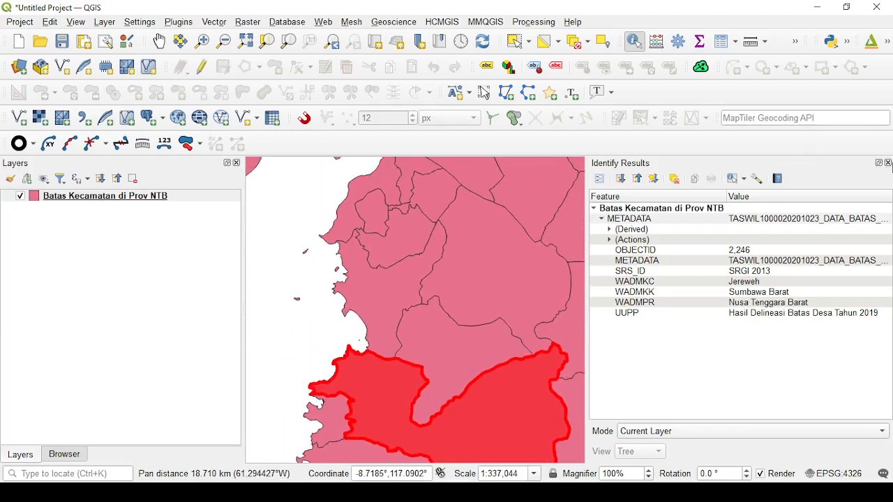
Close the identify results and clear the highlighted district from the map
click(888, 164)
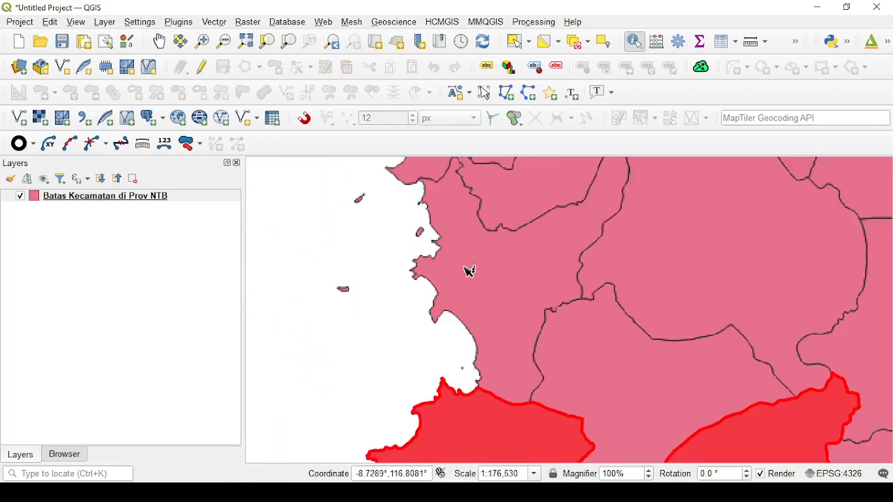
click(384, 328)
scroll(383, 327, down, 2)
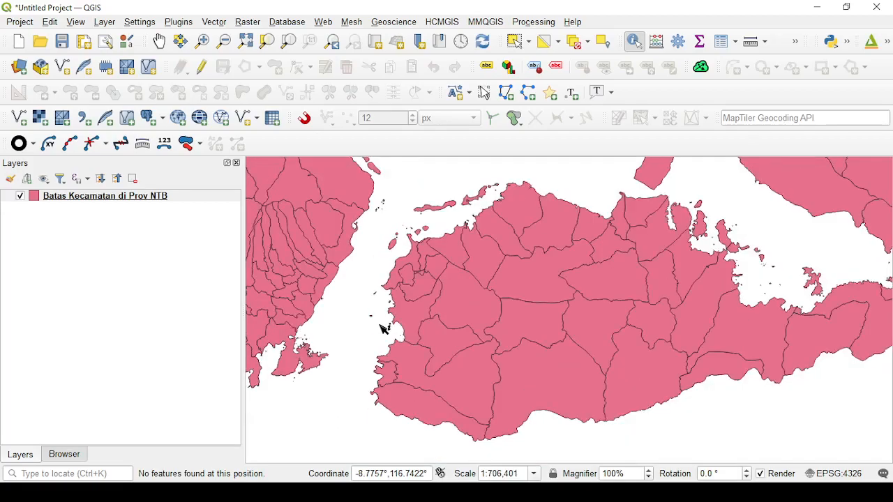
drag(375, 318, 405, 323)
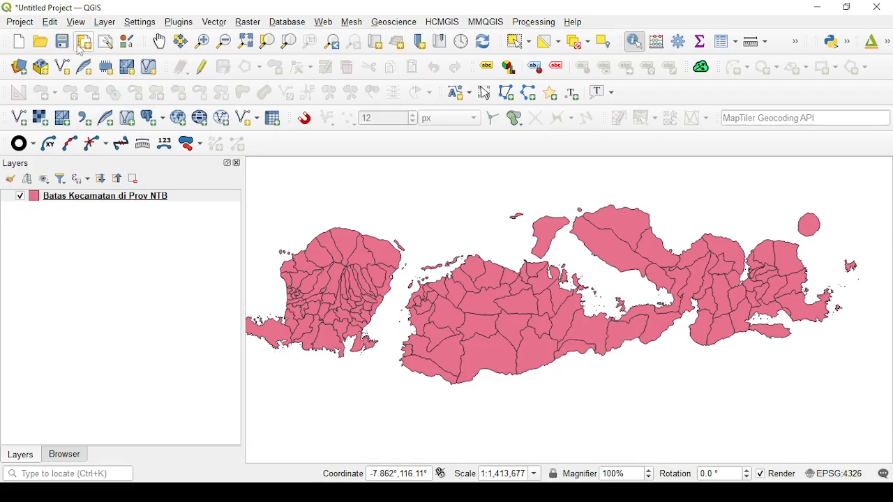
Switch to the Pan tool and frame the whole province, from Lombok to eastern Sumbawa, on the map
click(159, 41)
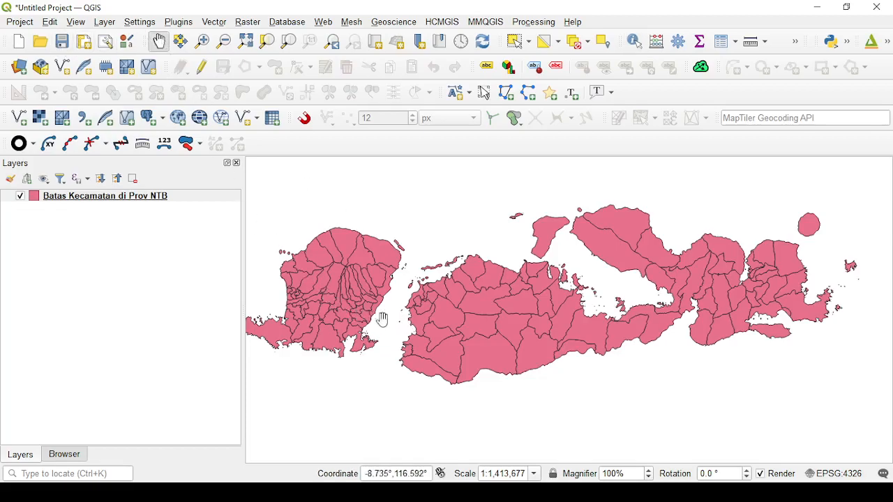
drag(388, 321, 405, 321)
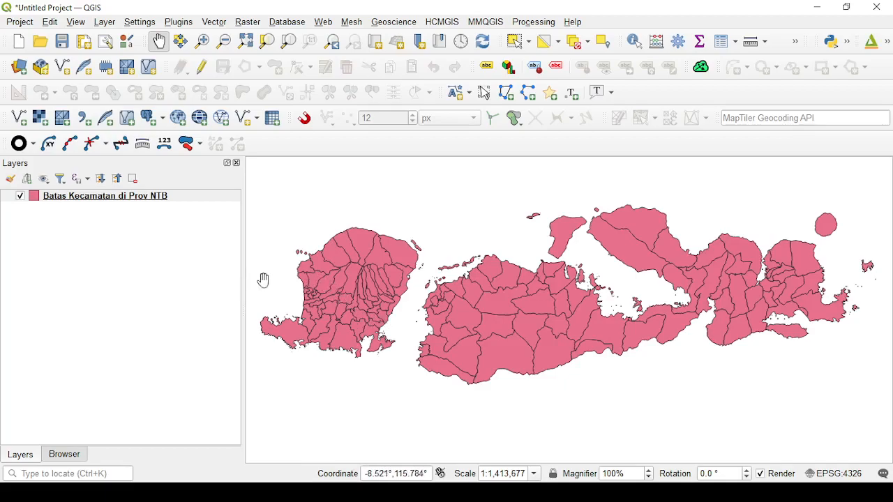
scroll(396, 260, down, 3)
drag(390, 258, 394, 279)
scroll(470, 312, up, 3)
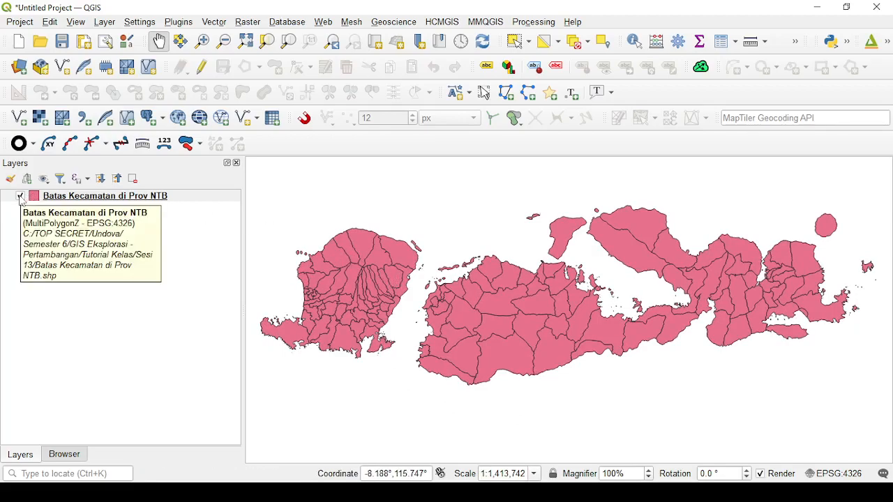
Toggle the visibility of the Batas Kecamatan di Prov NTB layer and leave it hidden
click(20, 197)
click(20, 197)
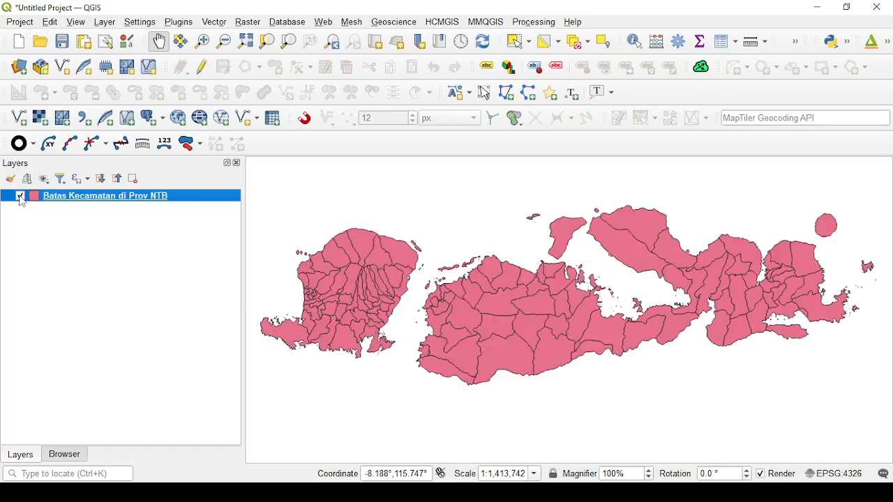
click(20, 196)
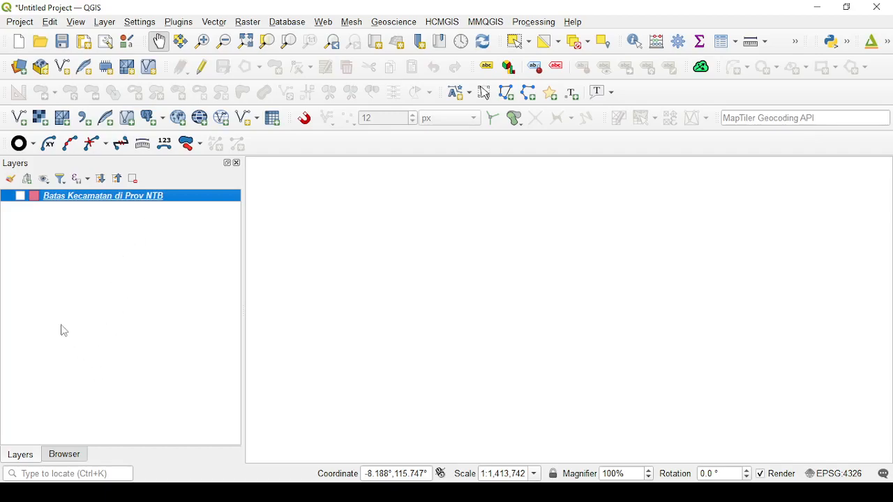
Look through the basemap providers offered by QuickMapServices and dismiss the list without adding one
click(325, 23)
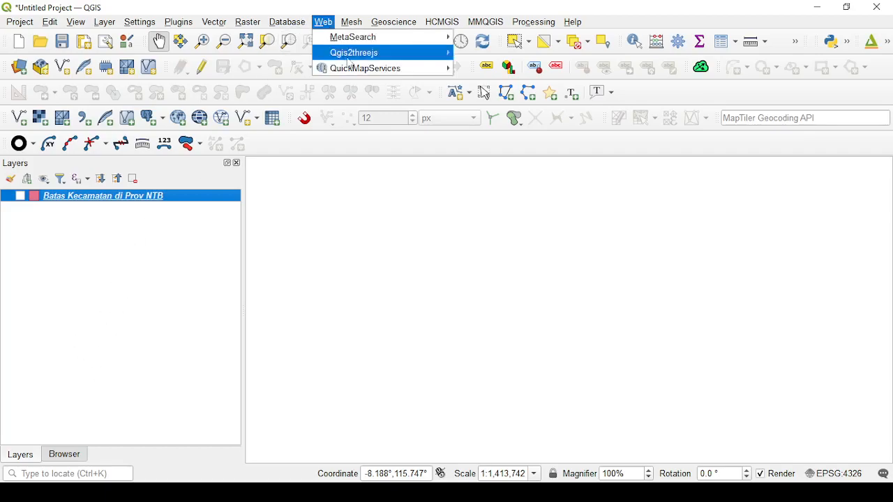
mouse_move(394, 73)
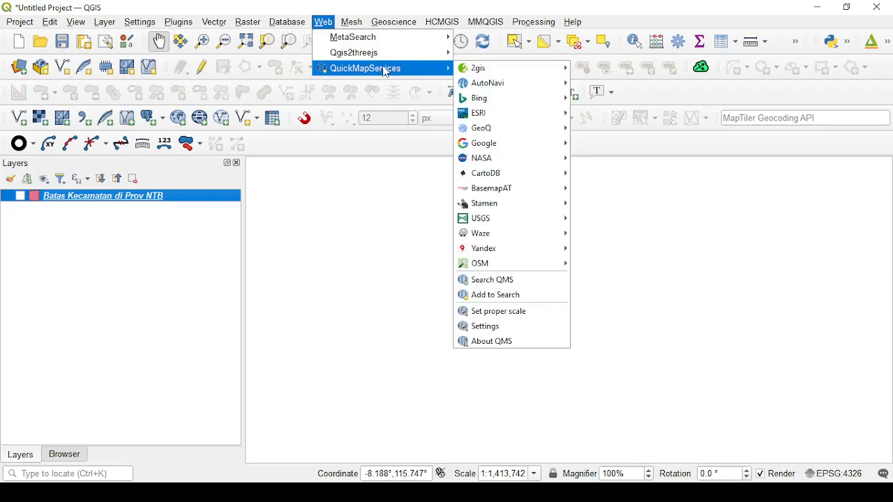
click(133, 363)
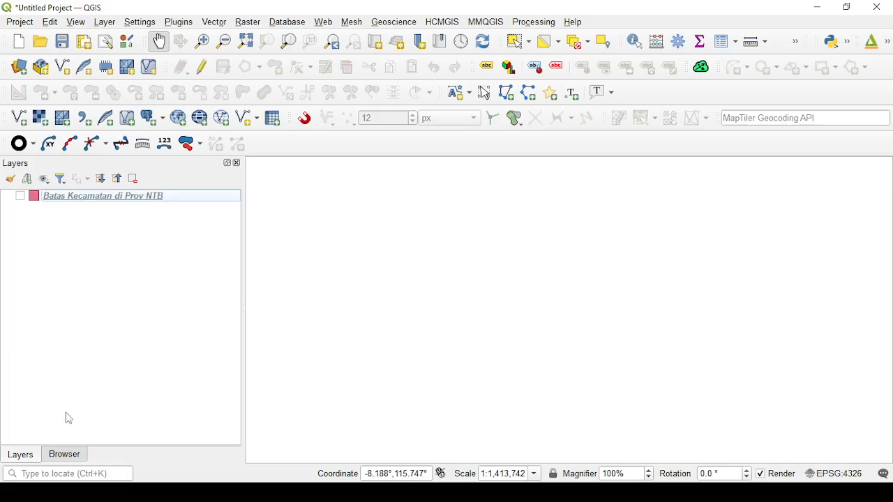
Bring up the Browser panel, close it completely and restore it alongside the Layers panel
click(78, 458)
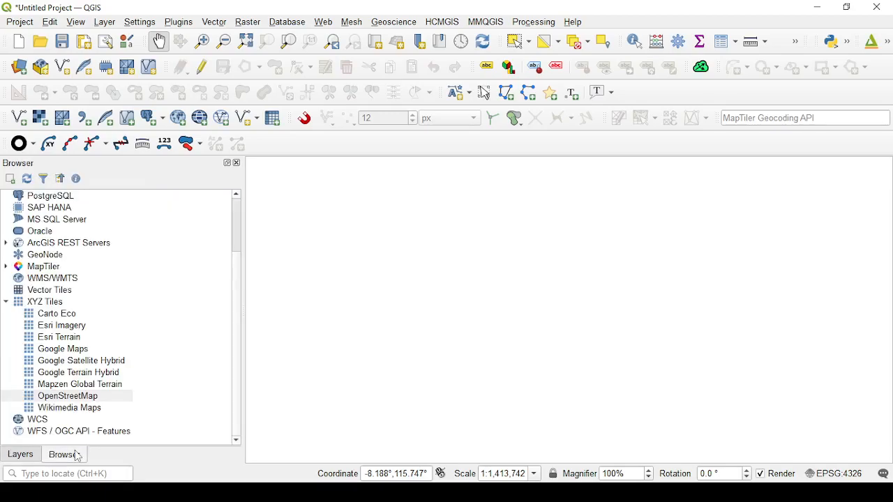
click(30, 455)
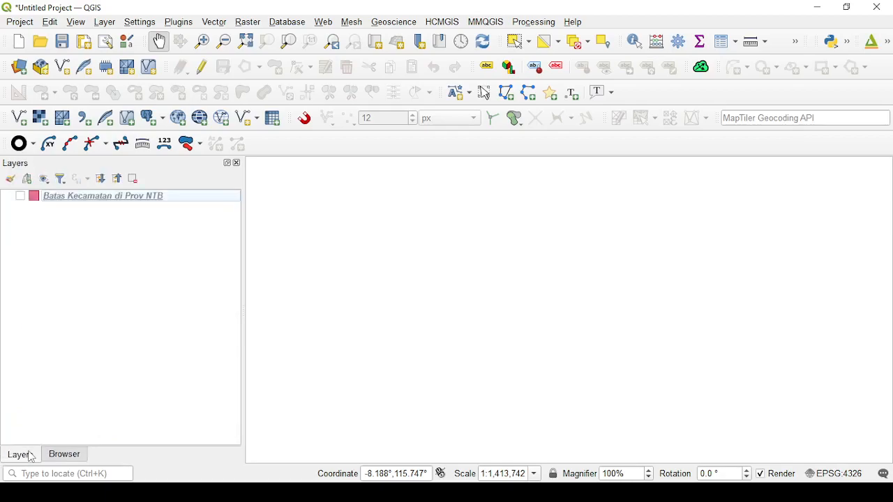
click(61, 458)
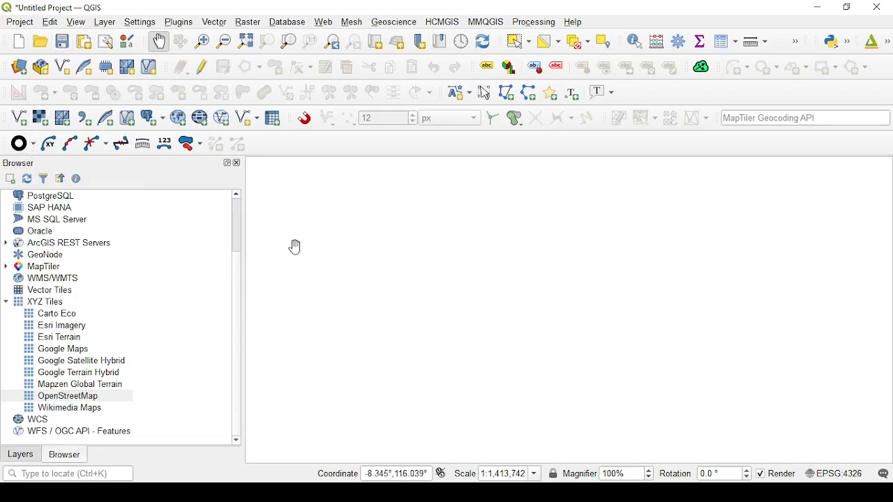
click(238, 164)
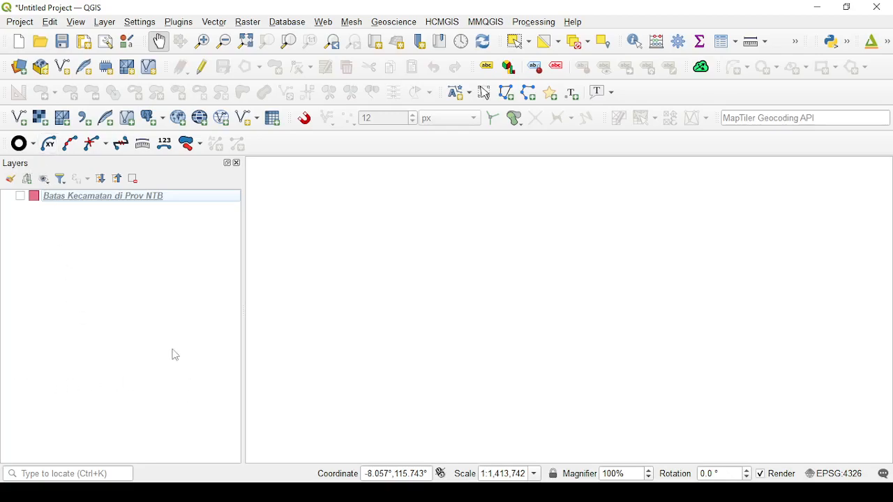
click(83, 25)
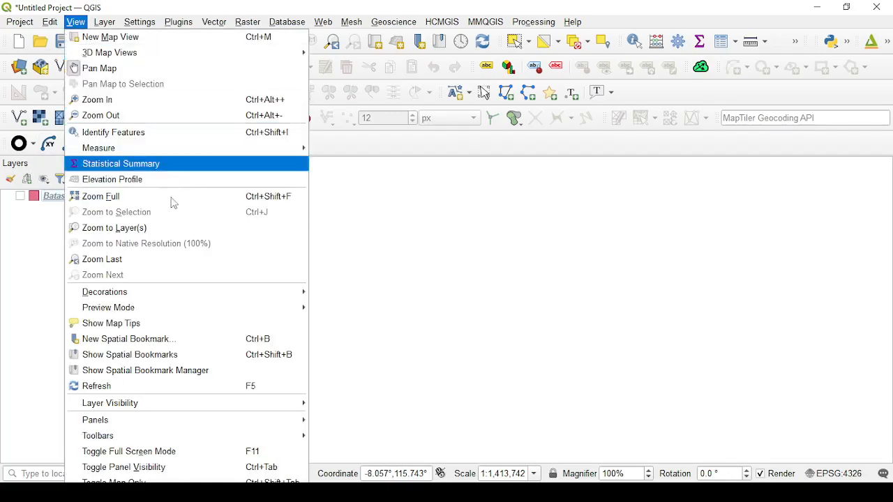
mouse_move(260, 424)
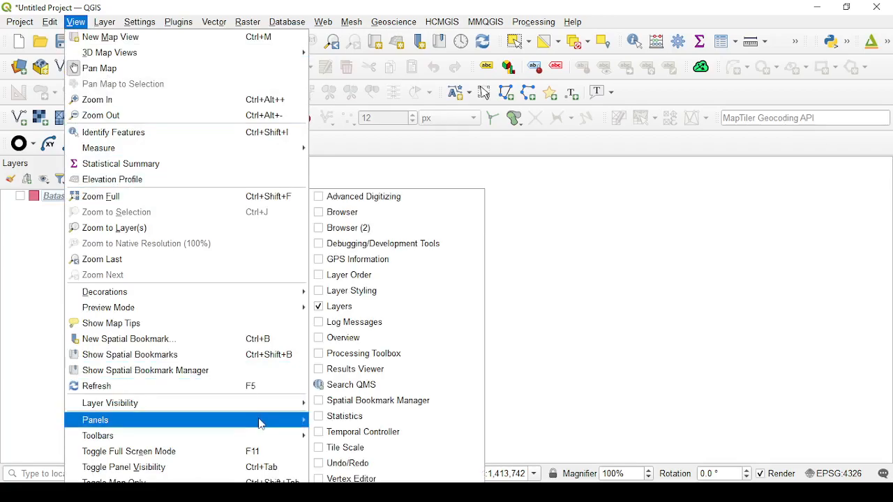
click(323, 218)
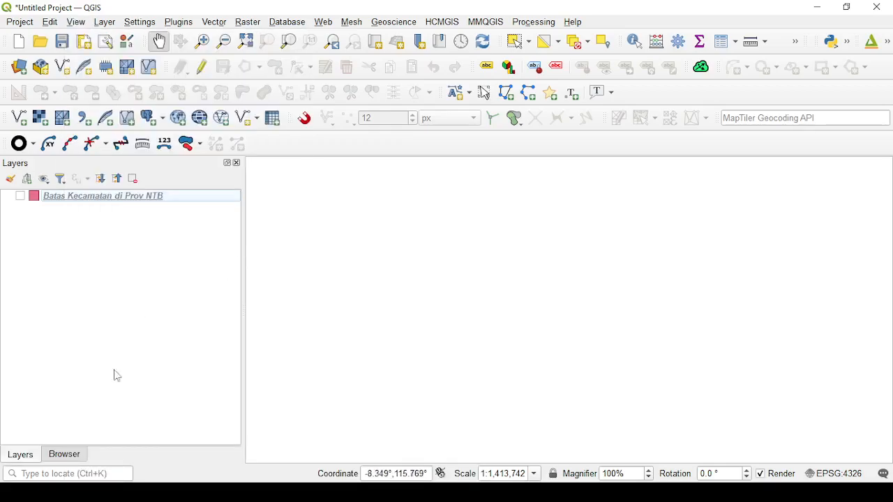
Reorder the Browser and Layers panels, then dock Browser beneath Layers and enlarge its share of the space
click(64, 455)
drag(73, 461, 119, 318)
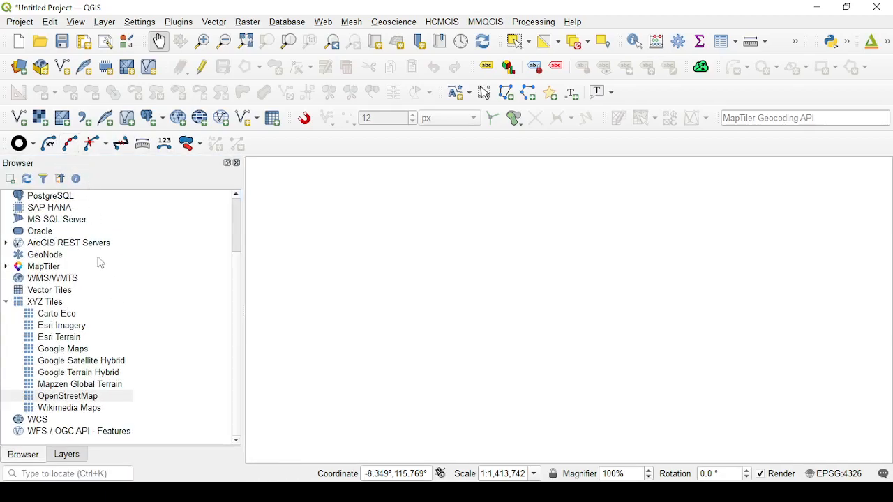
drag(107, 161, 31, 317)
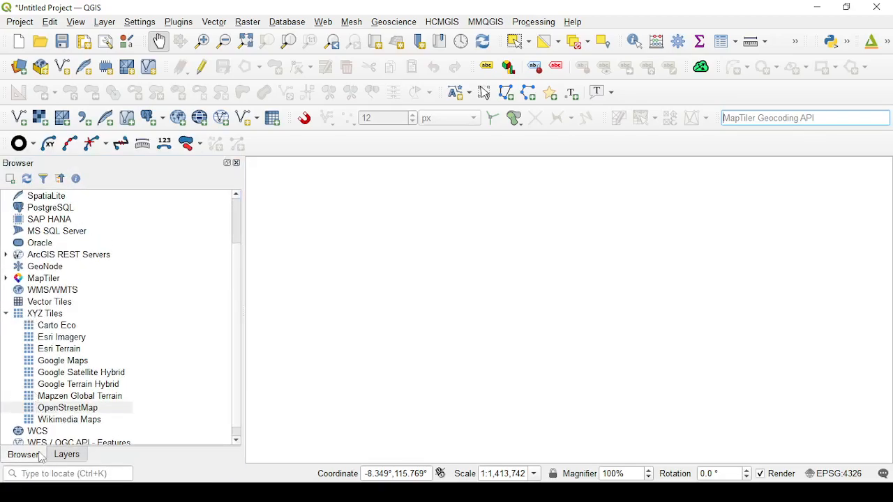
drag(31, 460, 126, 445)
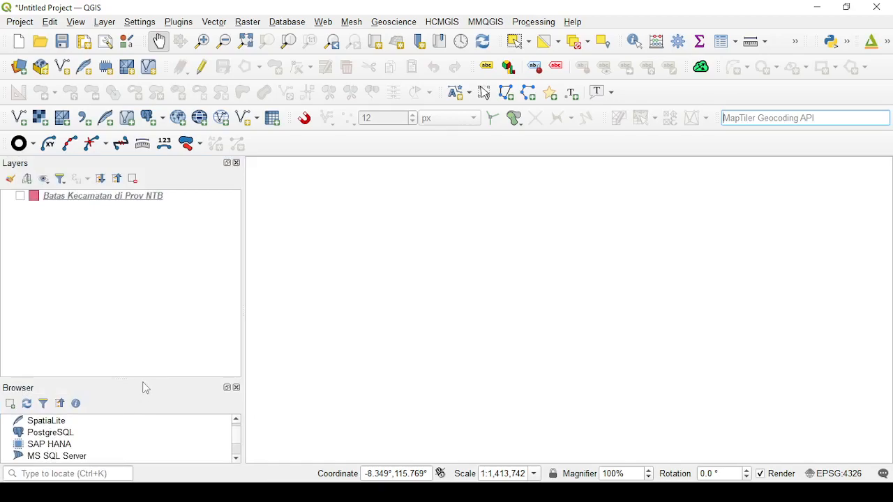
drag(149, 380, 158, 292)
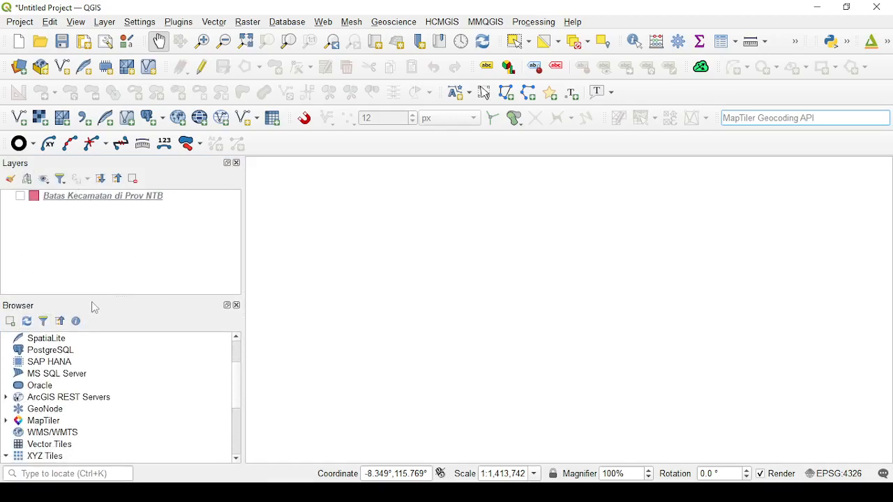
Regroup the Browser and Layers panels into one tabbed dock with Layers placed first
drag(97, 300, 174, 250)
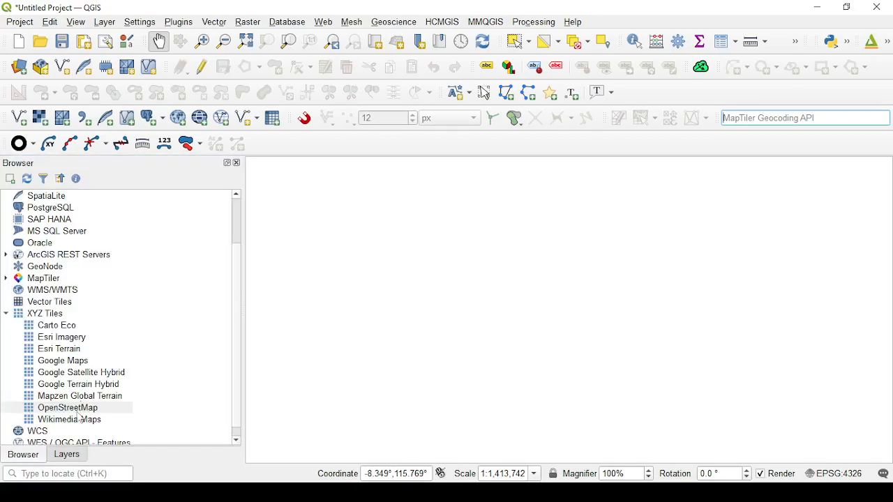
drag(73, 455, 21, 455)
click(62, 457)
click(29, 457)
Add the OpenStreetMap basemap from the Browser's XYZ Tiles connections and view Lombok and Sumbawa on it
click(60, 459)
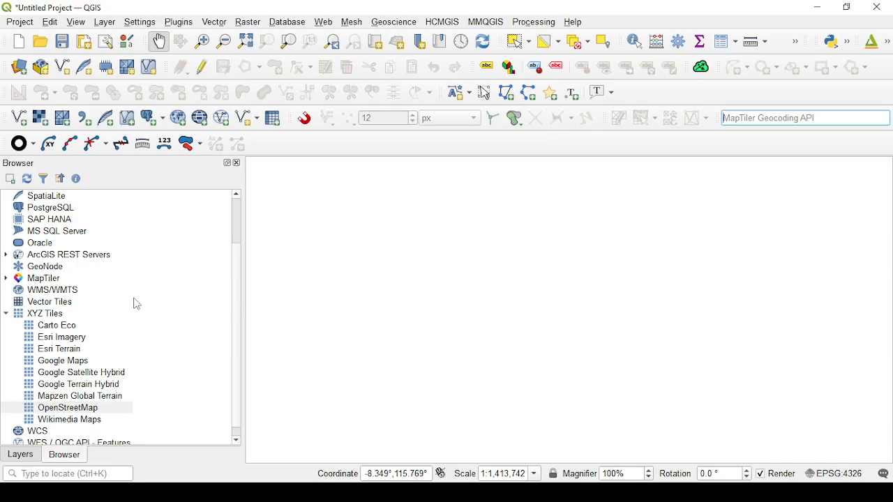
scroll(137, 304, down, 1)
click(42, 304)
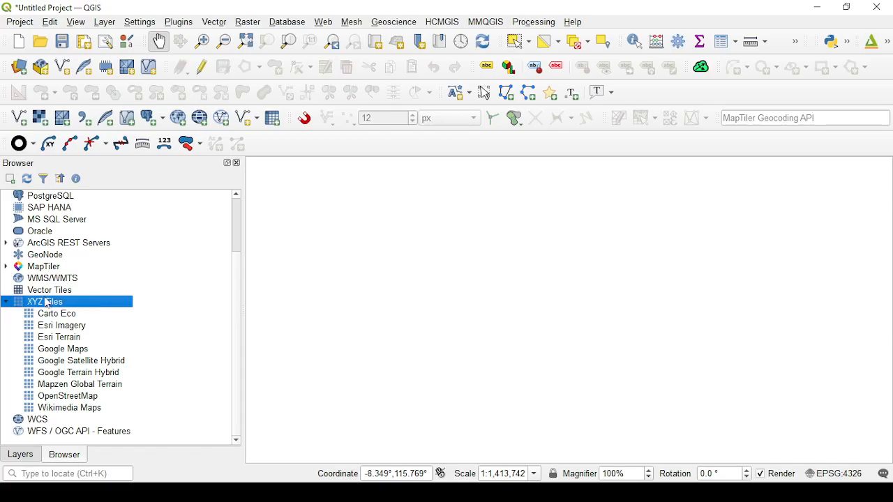
click(5, 302)
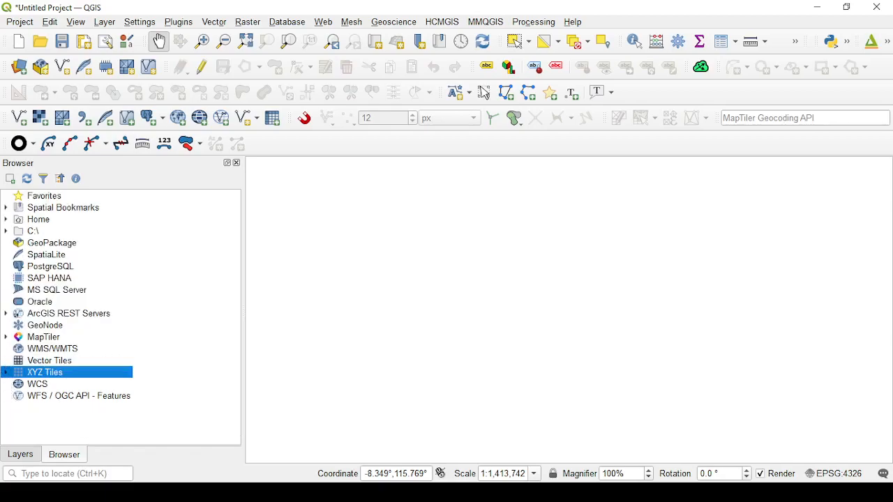
click(6, 373)
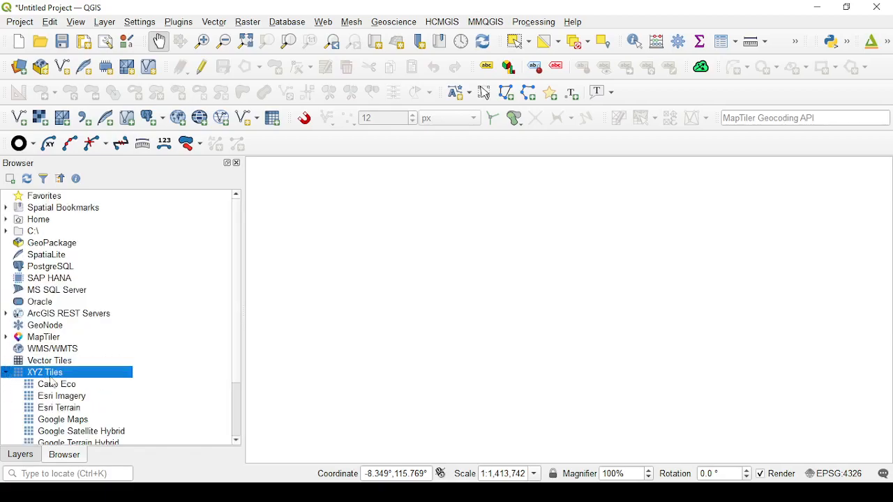
scroll(53, 380, down, 2)
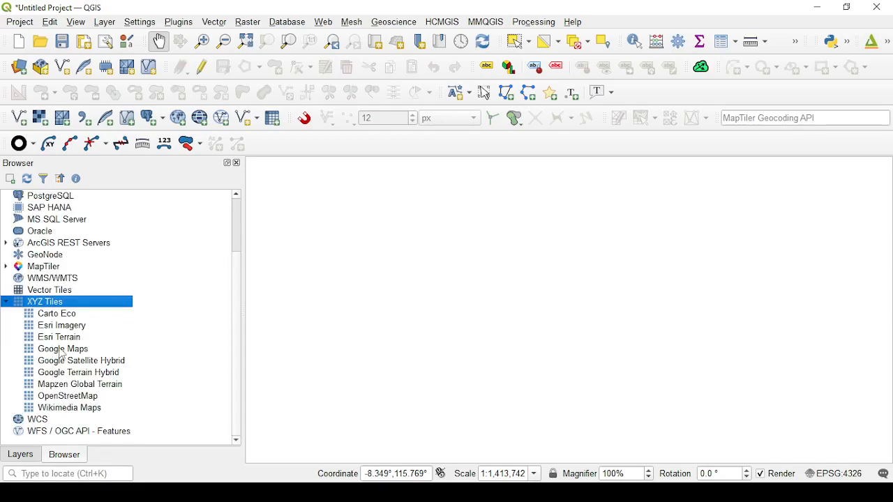
click(63, 397)
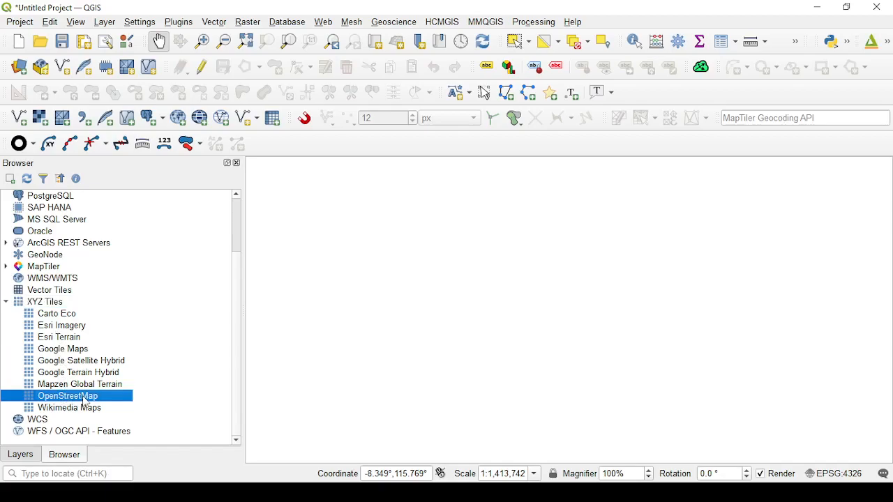
double_click(85, 398)
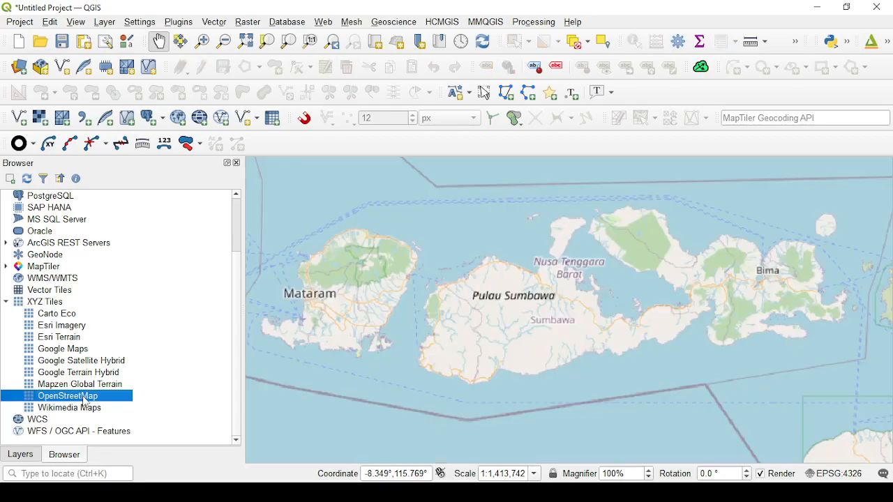
drag(407, 309, 427, 302)
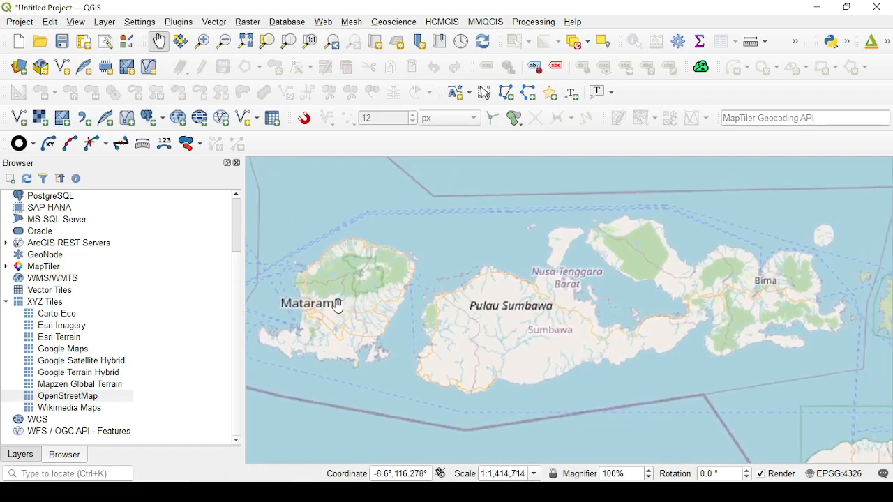
Move the OpenStreetMap layer beneath Batas Kecamatan di Prov NTB and make the district boundaries layer visible
click(20, 455)
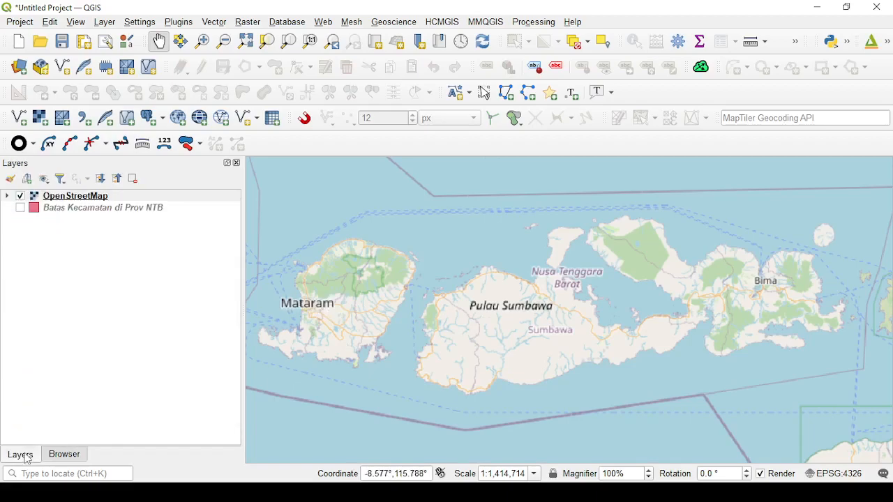
click(75, 199)
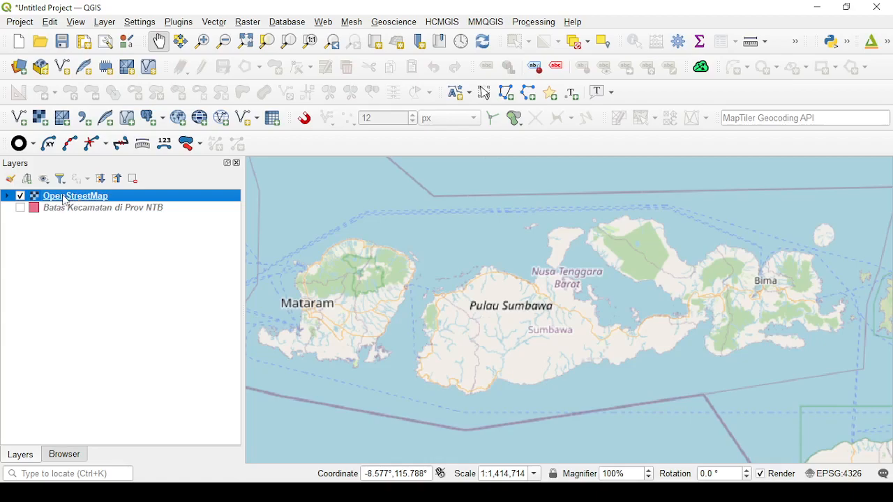
drag(68, 202, 82, 220)
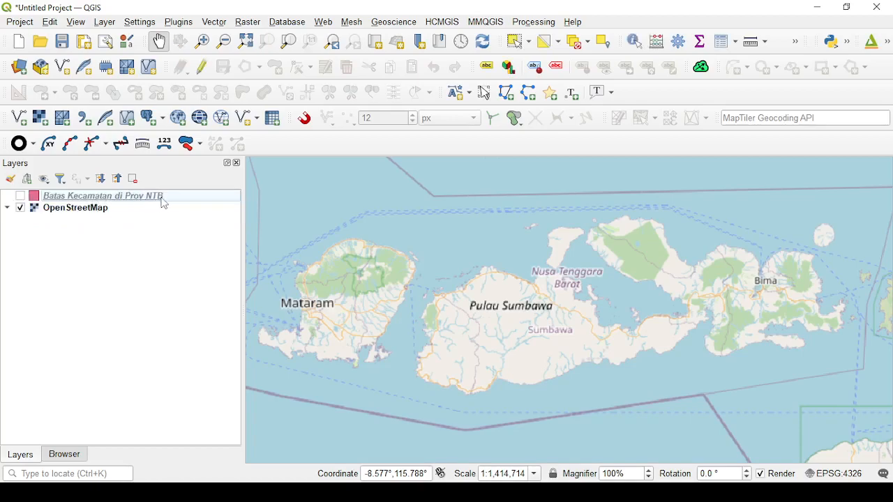
click(22, 198)
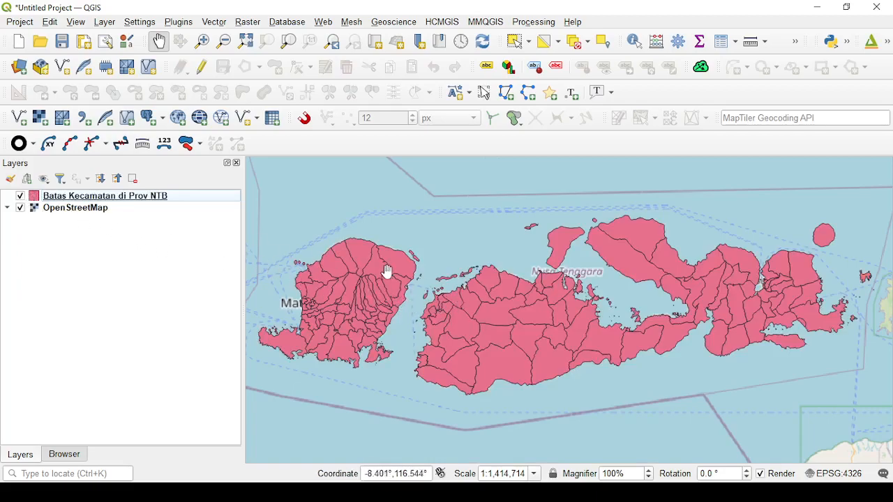
Examine how the district polygons sit on the basemap relative to Bali, Flores and the rest of Indonesia
scroll(387, 272, down, 2)
drag(394, 277, 448, 316)
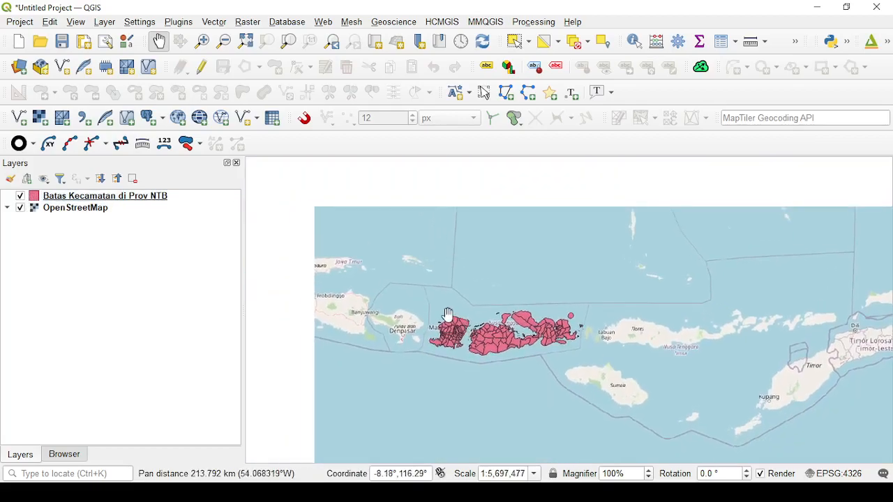
scroll(449, 316, down, 2)
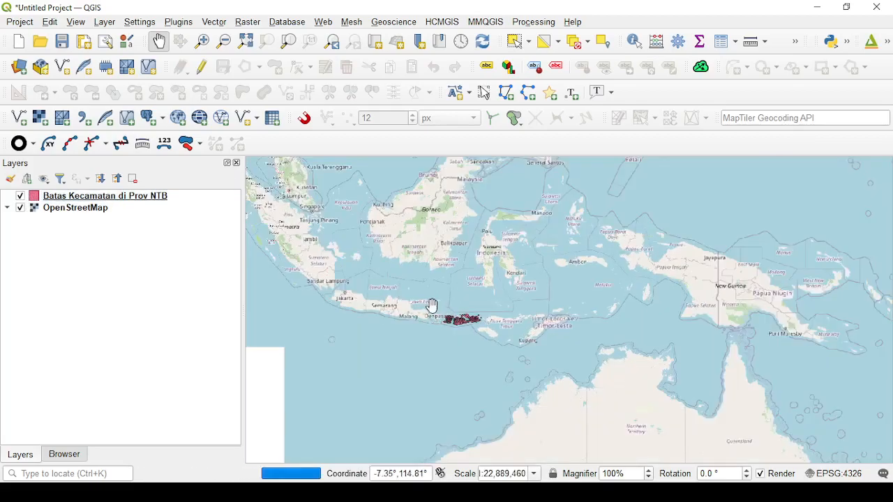
scroll(454, 319, up, 2)
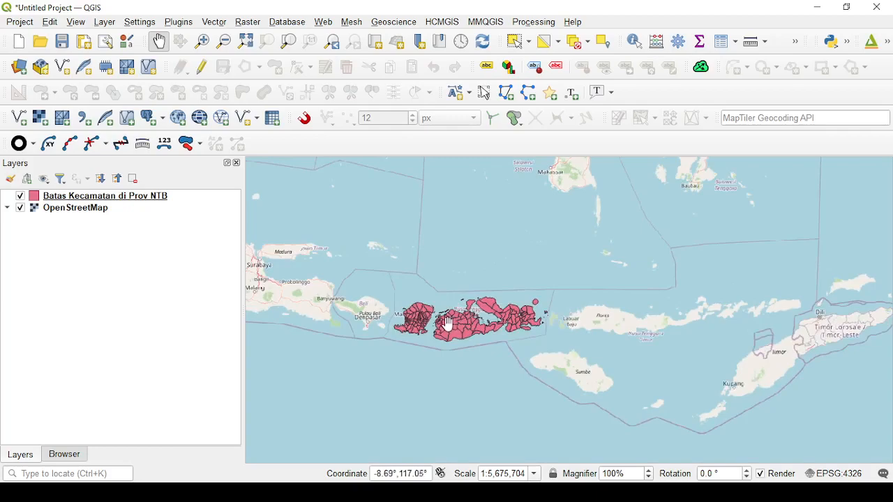
scroll(450, 321, up, 2)
scroll(426, 305, down, 1)
drag(372, 305, 501, 310)
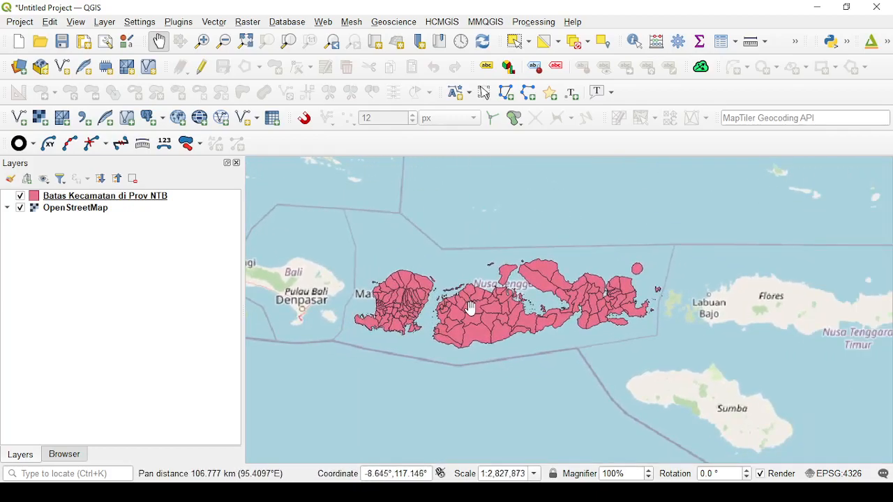
drag(409, 305, 432, 320)
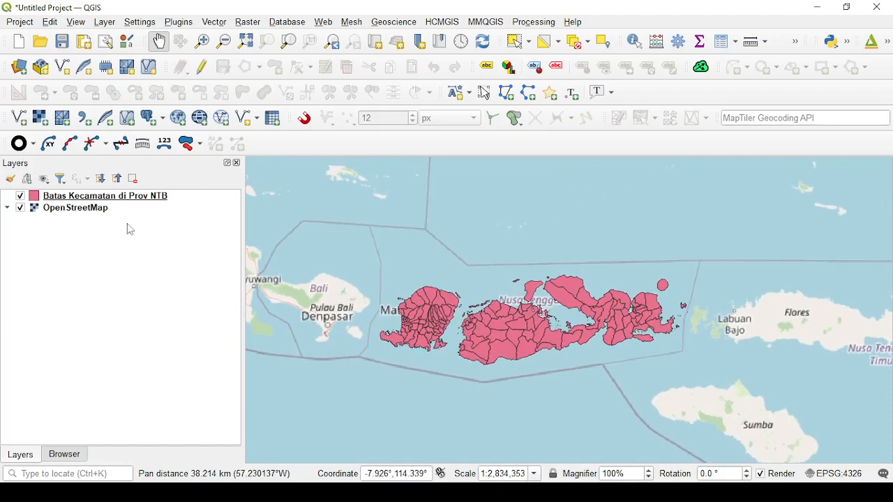
Toggle the district boundaries layer off and on, and inspect its polygons over Lombok and Sumbawa up close
click(20, 197)
click(21, 197)
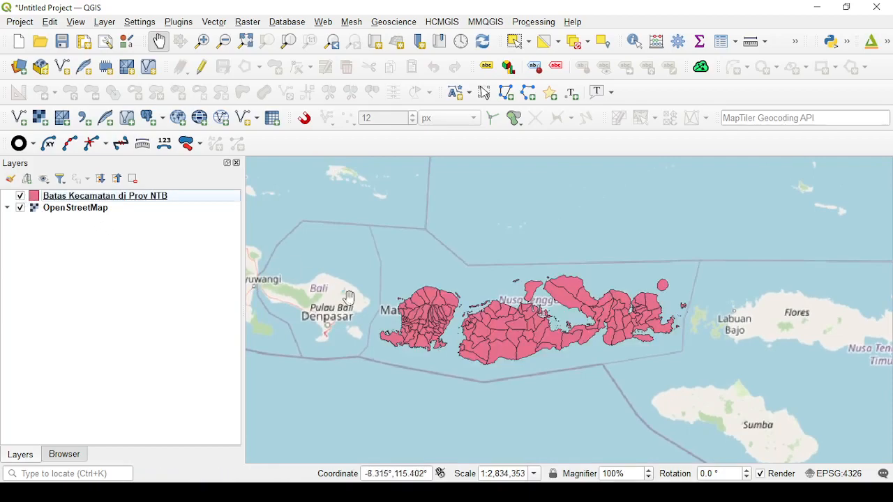
scroll(336, 291, up, 1)
drag(463, 333, 417, 300)
scroll(329, 302, down, 1)
scroll(429, 309, up, 1)
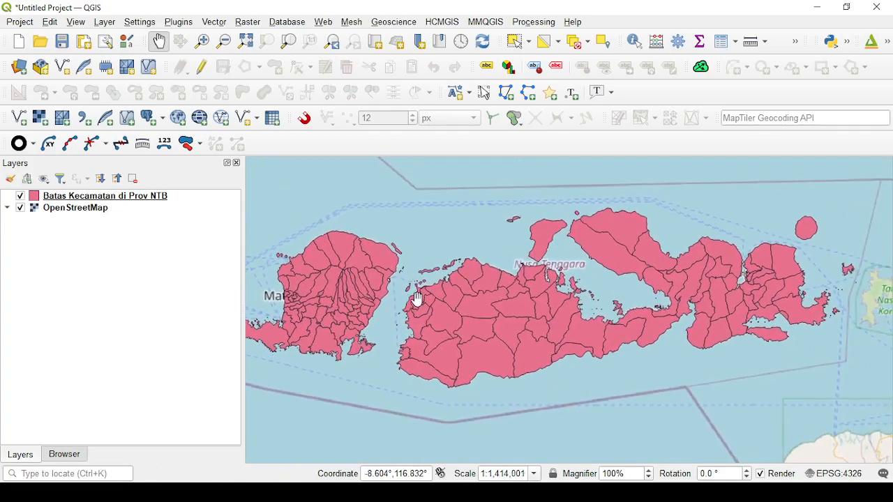
drag(398, 309, 414, 307)
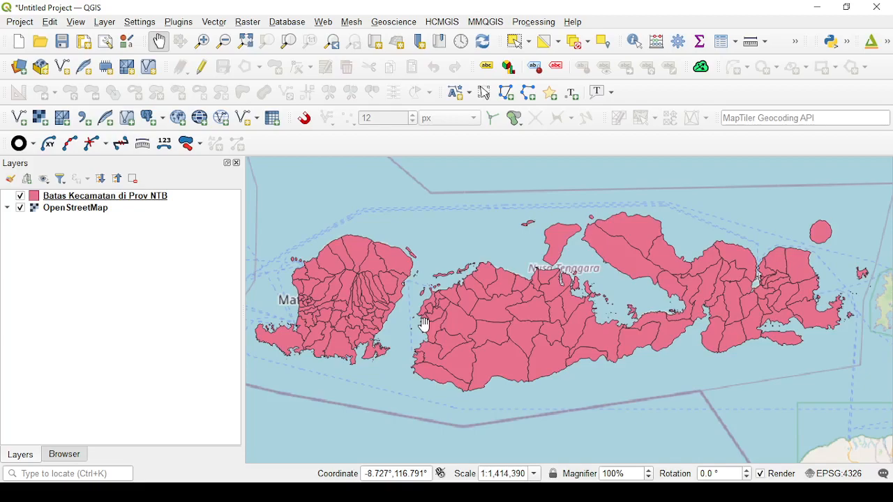
drag(424, 325, 442, 347)
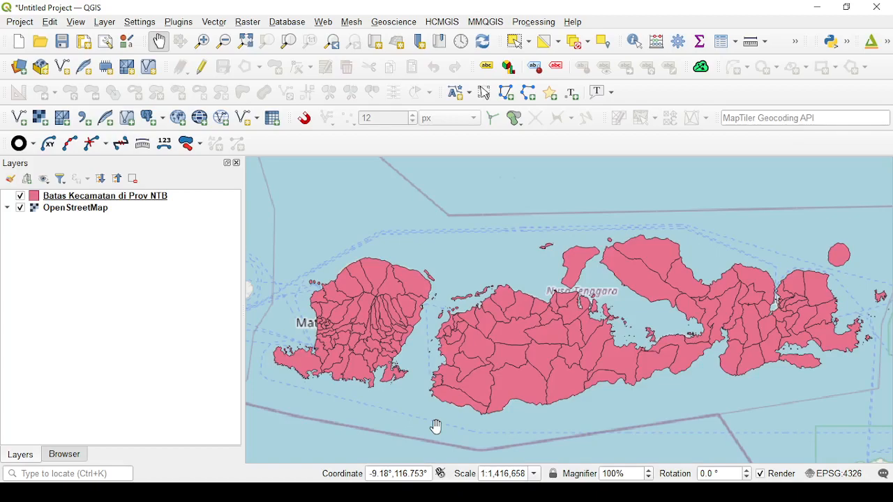
Review the records in the Batas Kecamatan di Prov NTB attribute table from first to last, then close the table
click(165, 201)
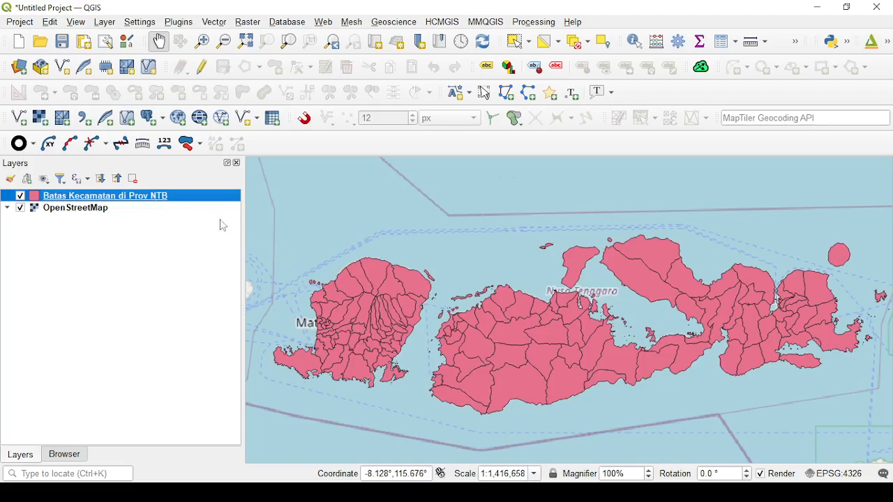
mouse_move(160, 200)
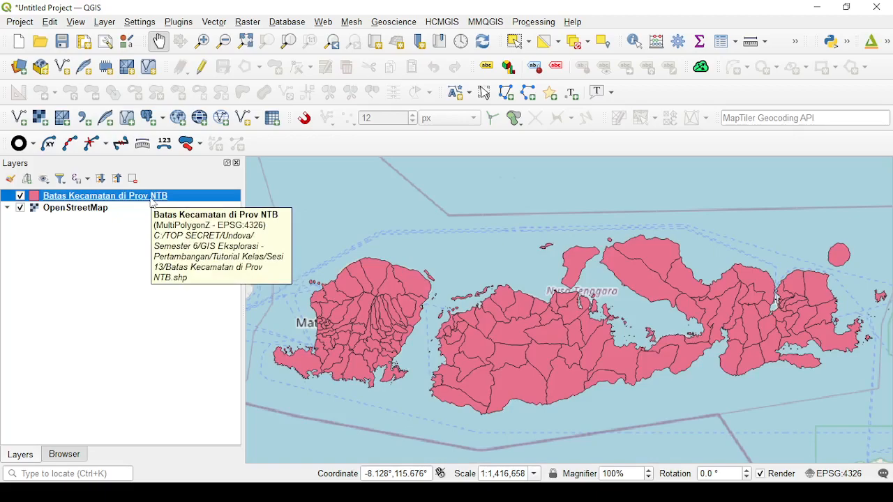
right_click(152, 202)
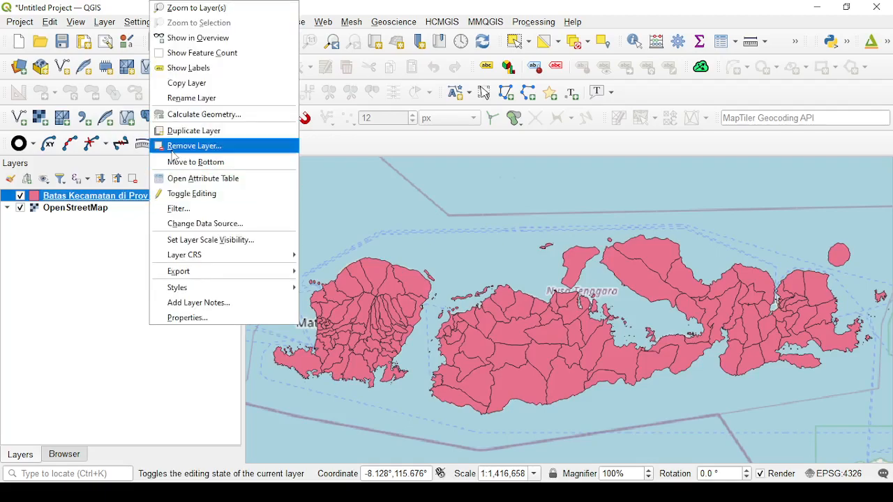
click(136, 200)
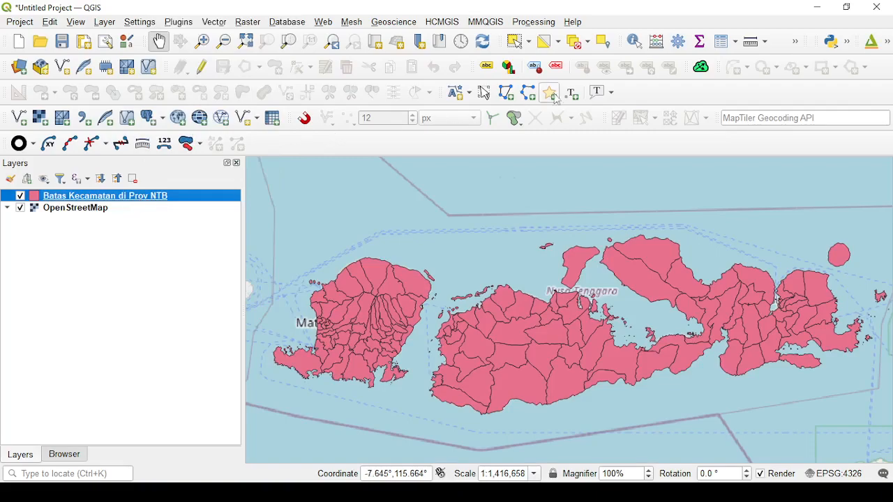
click(726, 42)
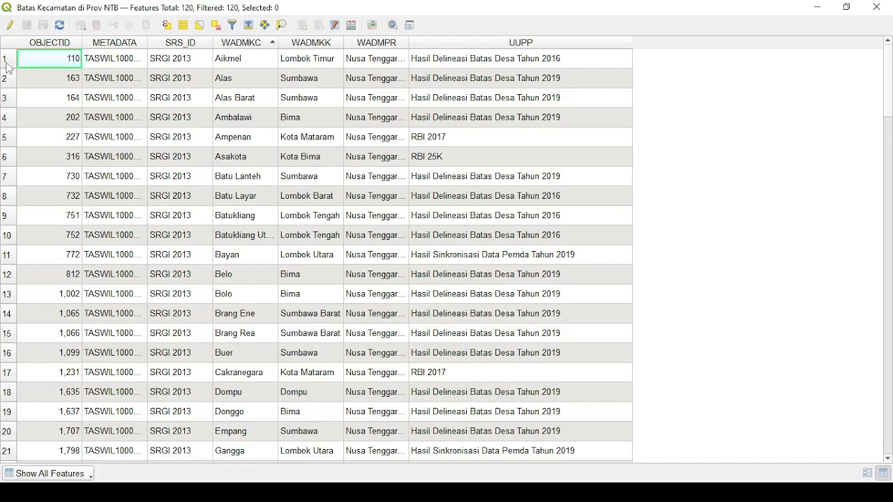
scroll(7, 67, down, 14)
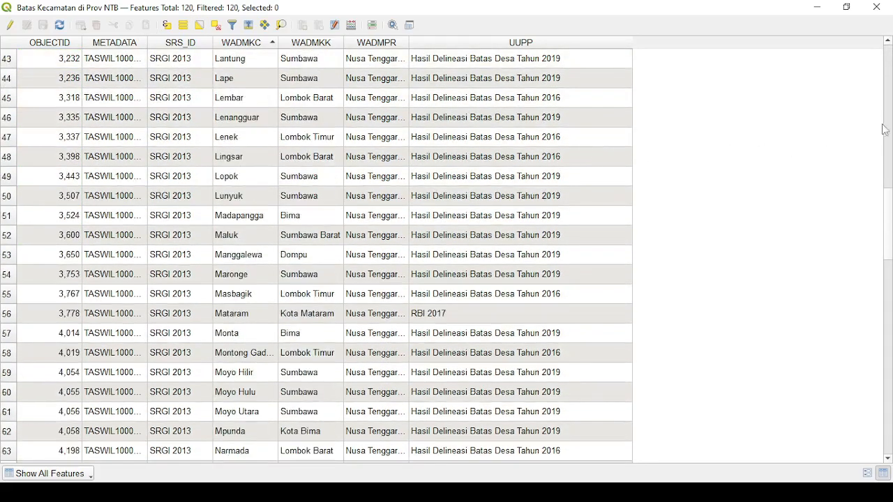
drag(890, 241, 890, 450)
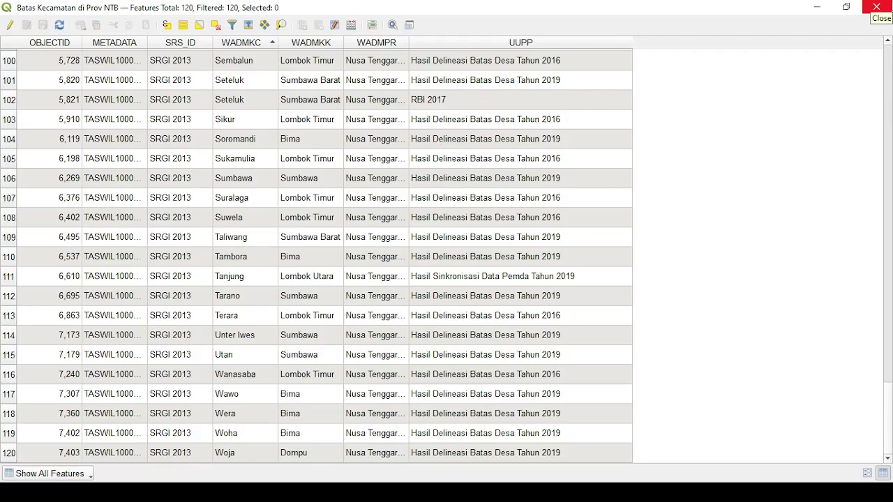
scroll(261, 219, up, 20)
scroll(262, 219, up, 3)
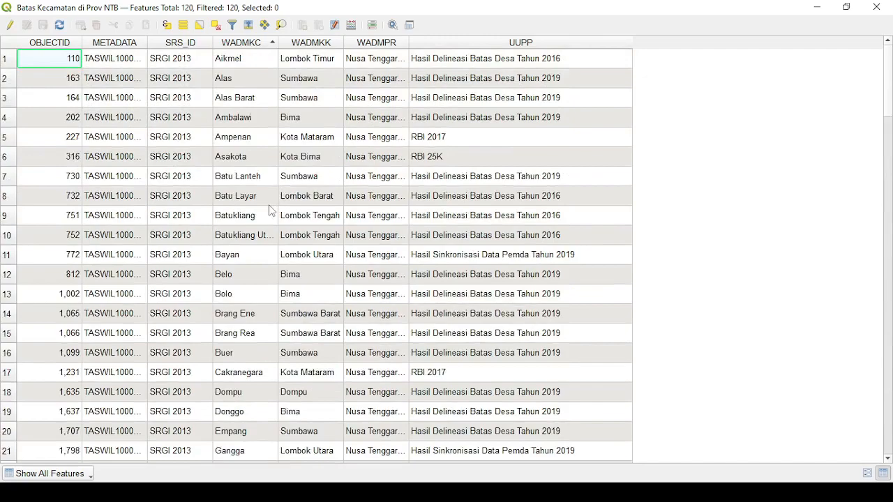
click(876, 7)
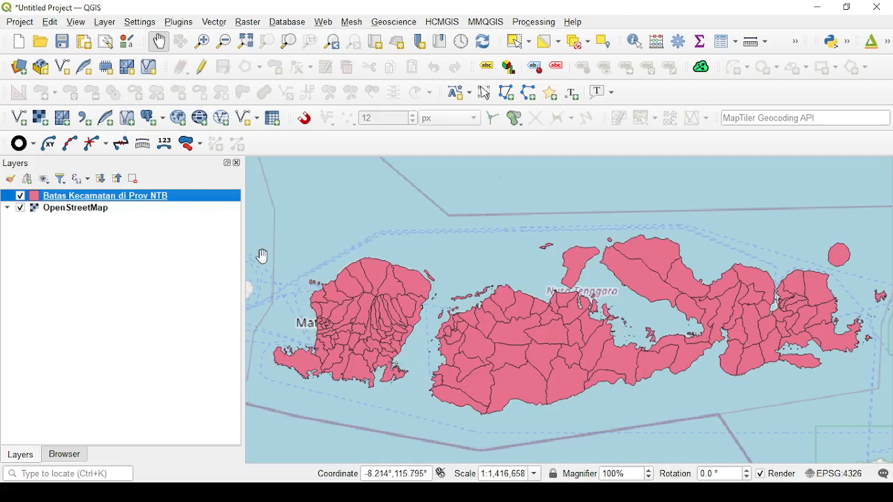
Open the Query Builder filter for the Batas Kecamatan di Prov NTB layer and shift the dialog clear of the layer list
right_click(163, 204)
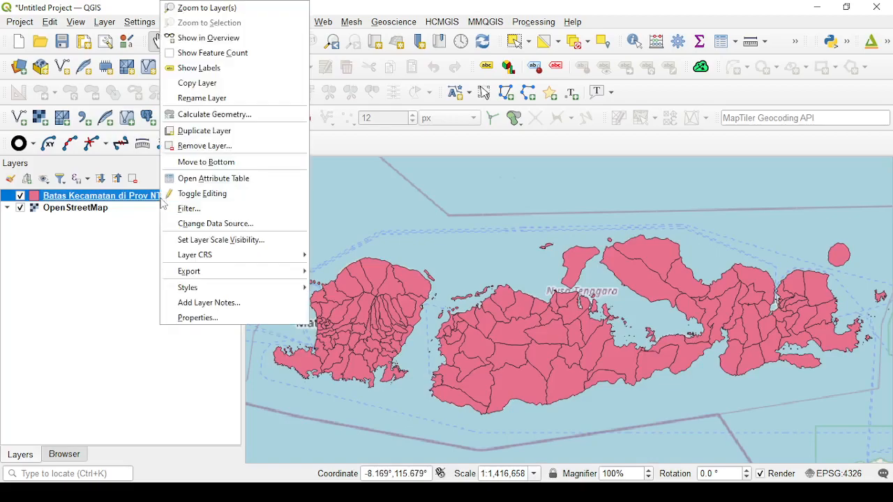
click(219, 210)
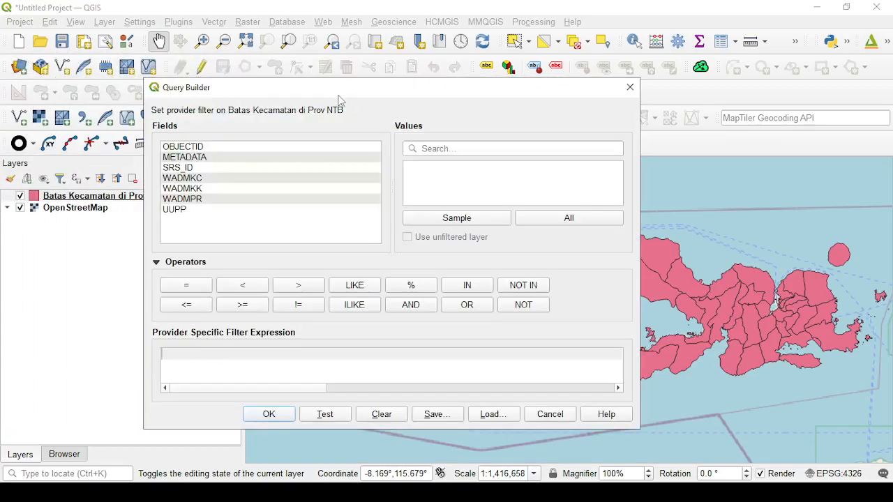
drag(341, 87, 414, 90)
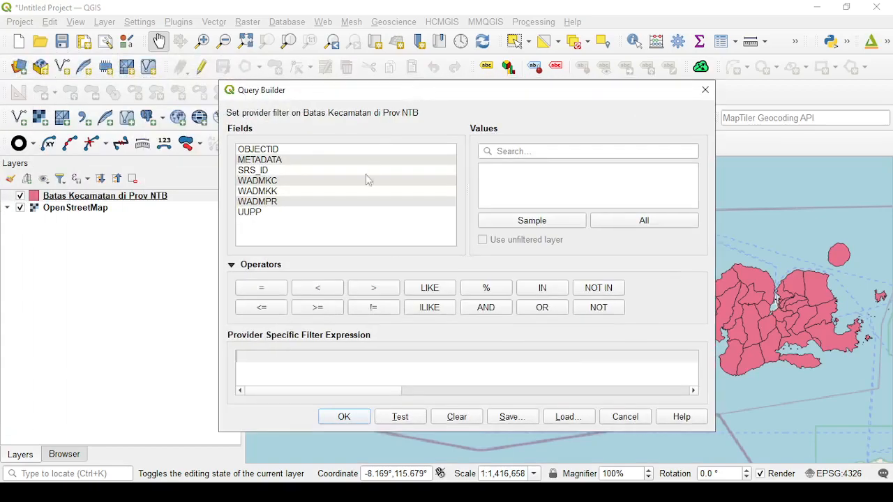
Go through the layer's available filter fields one by one, from OBJECTID to UUPP
click(288, 152)
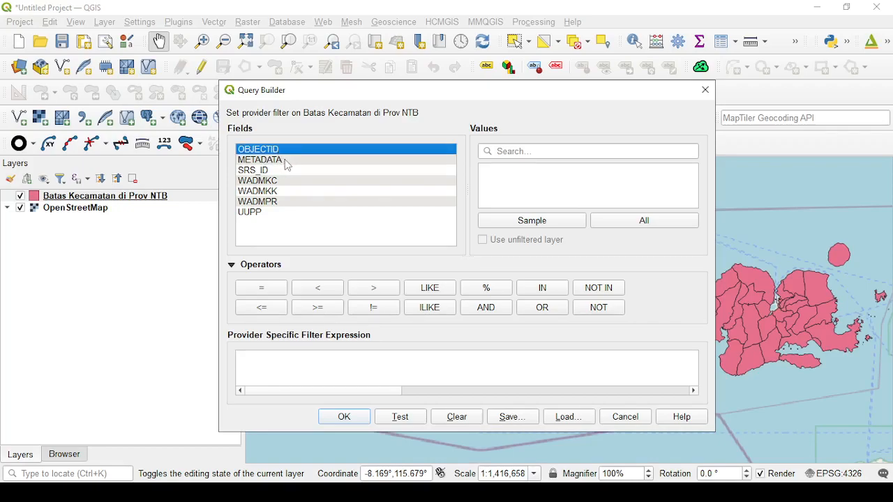
click(287, 162)
click(286, 173)
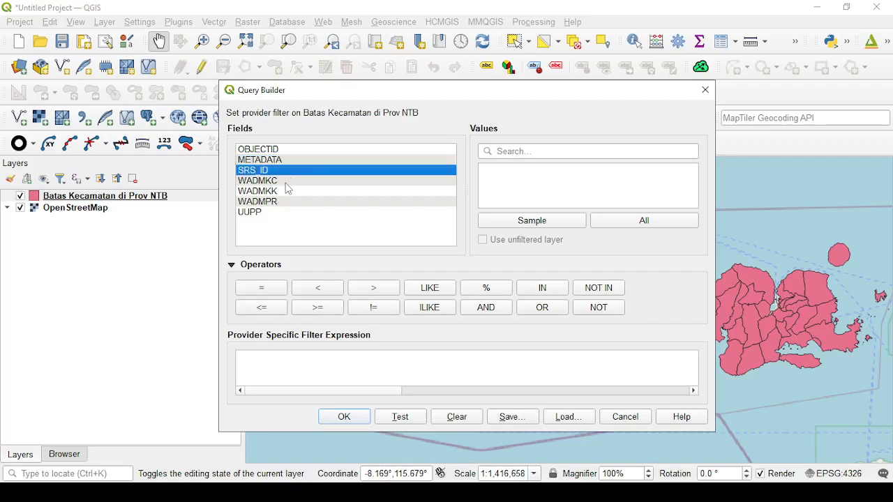
click(288, 183)
click(290, 193)
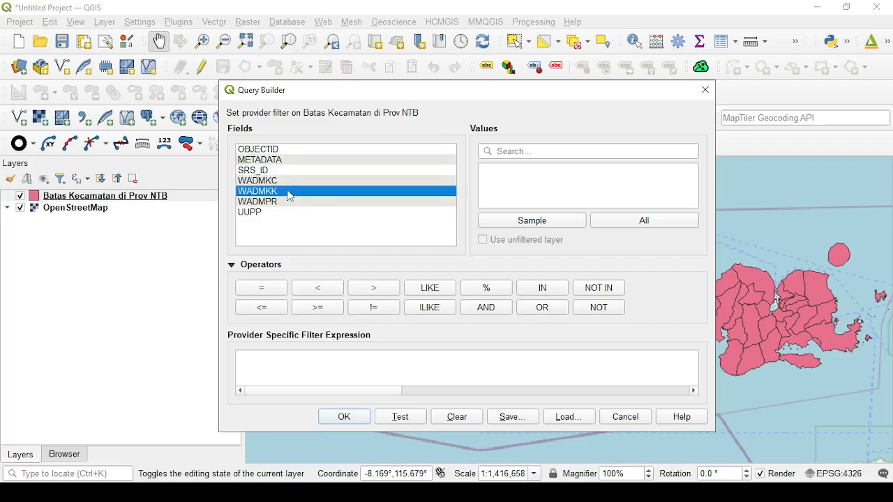
click(291, 202)
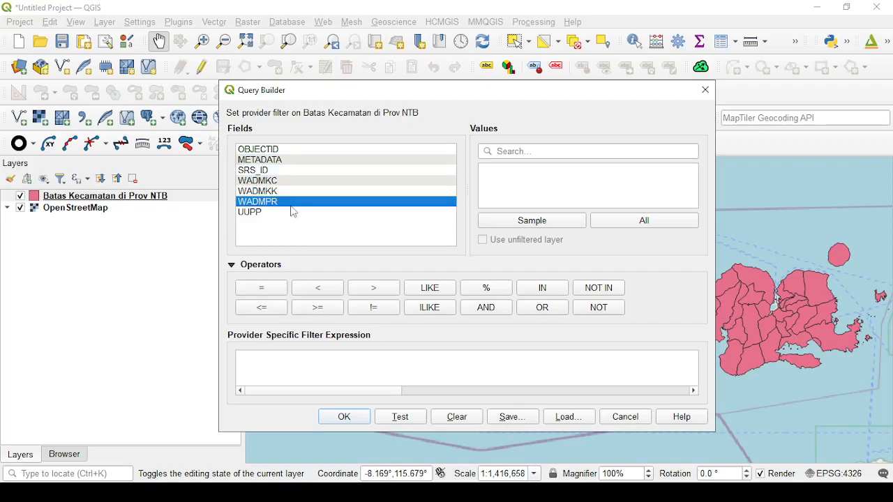
click(283, 215)
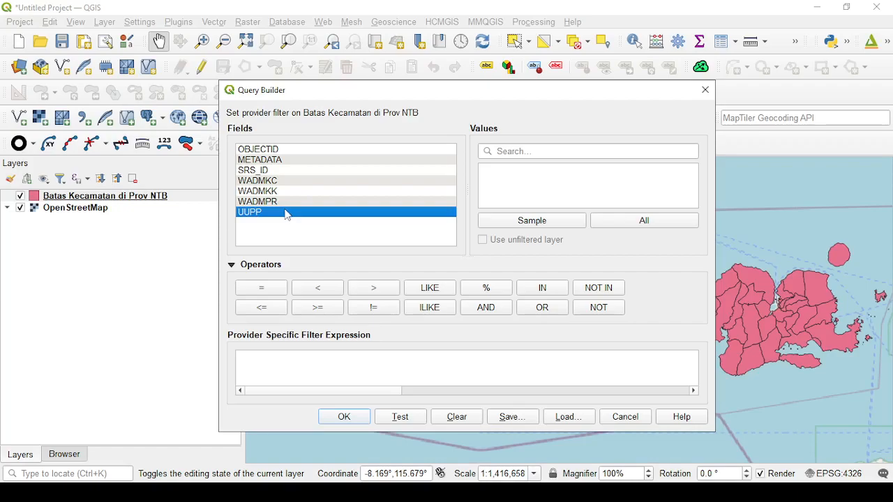
click(288, 151)
click(288, 160)
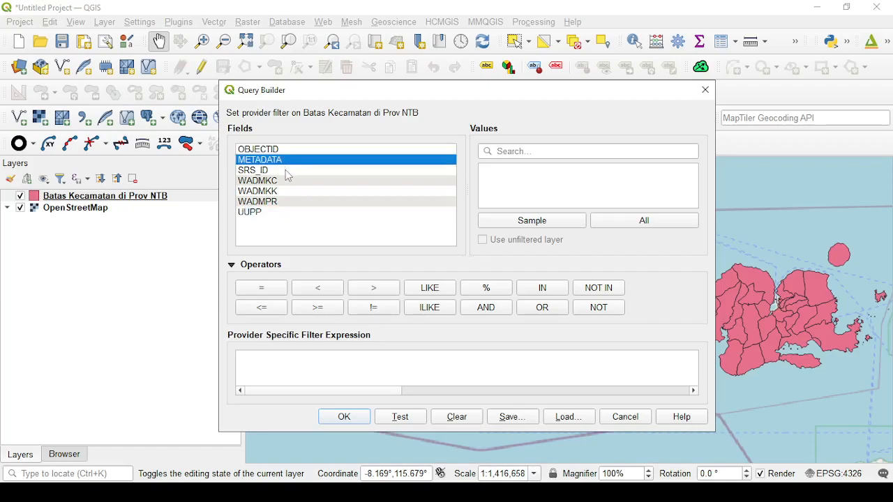
click(286, 172)
click(286, 182)
click(286, 192)
click(286, 202)
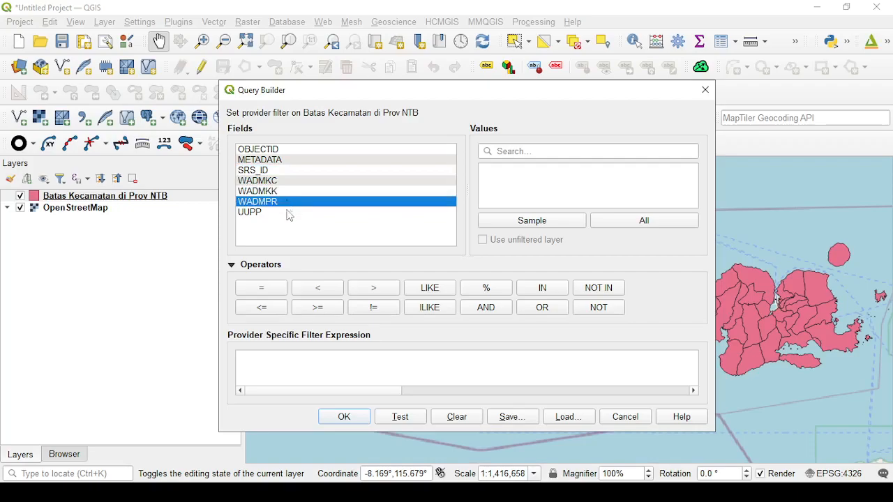
click(292, 213)
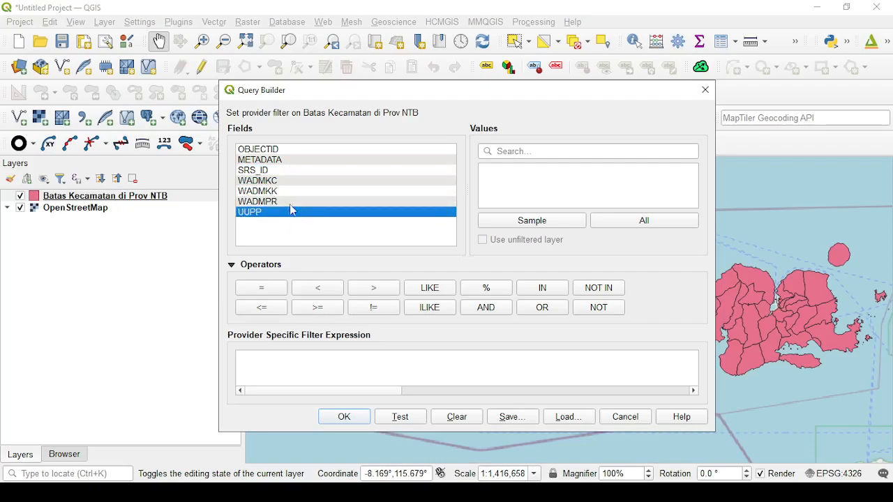
click(289, 150)
click(292, 161)
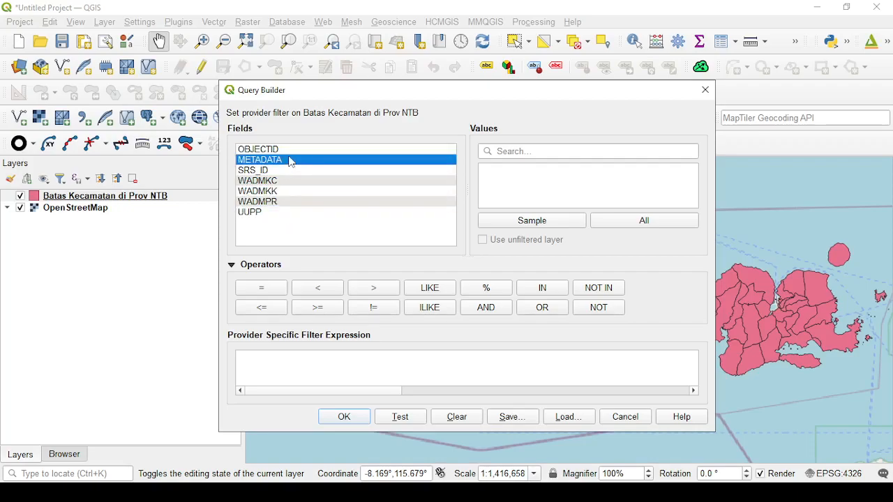
click(292, 151)
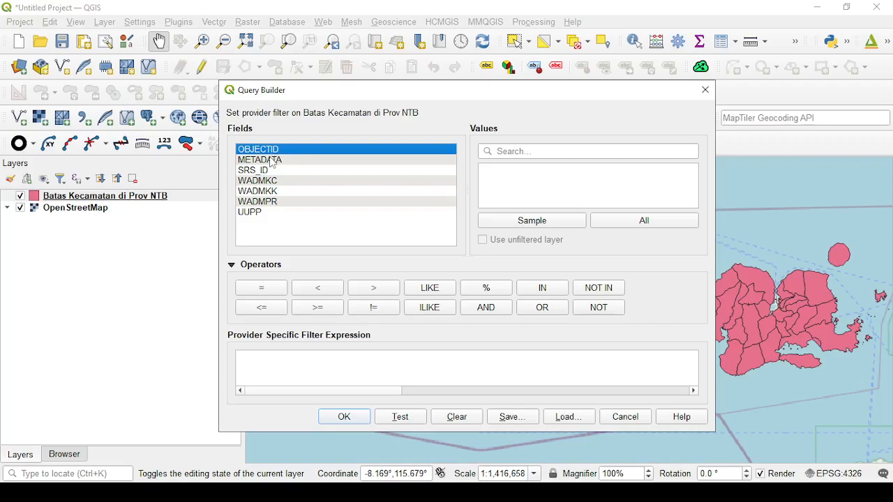
Go through the filter fields from OBJECTID to UUPP once more and leave the Query Builder without setting a filter
click(273, 161)
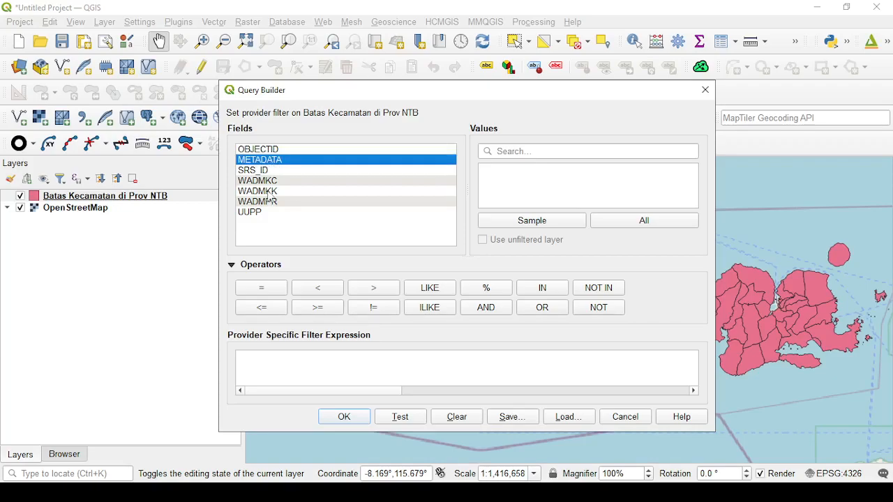
click(263, 213)
click(276, 151)
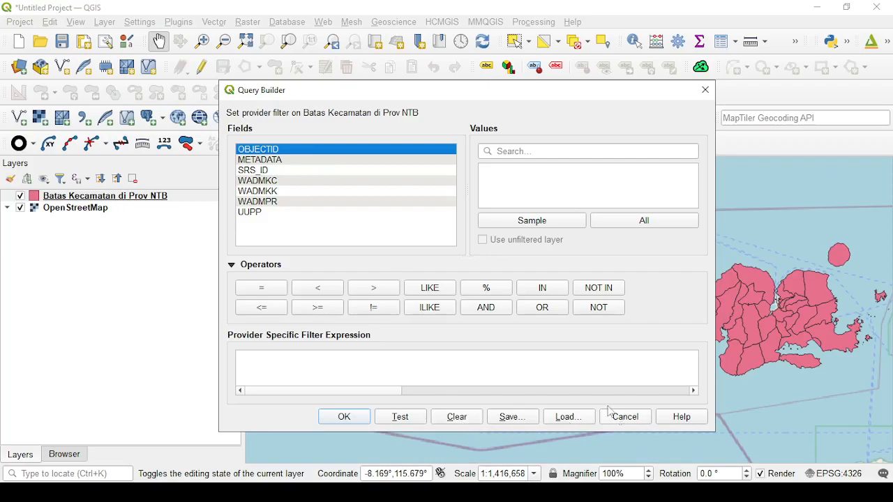
click(263, 162)
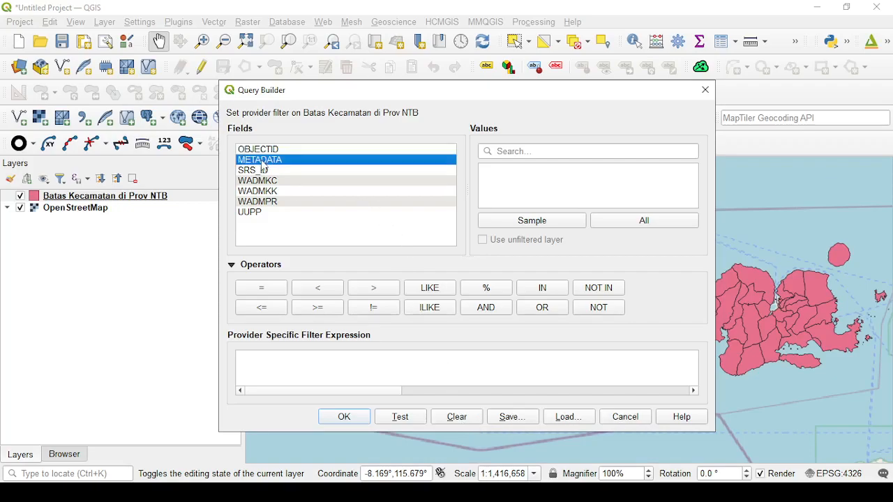
click(270, 172)
click(277, 183)
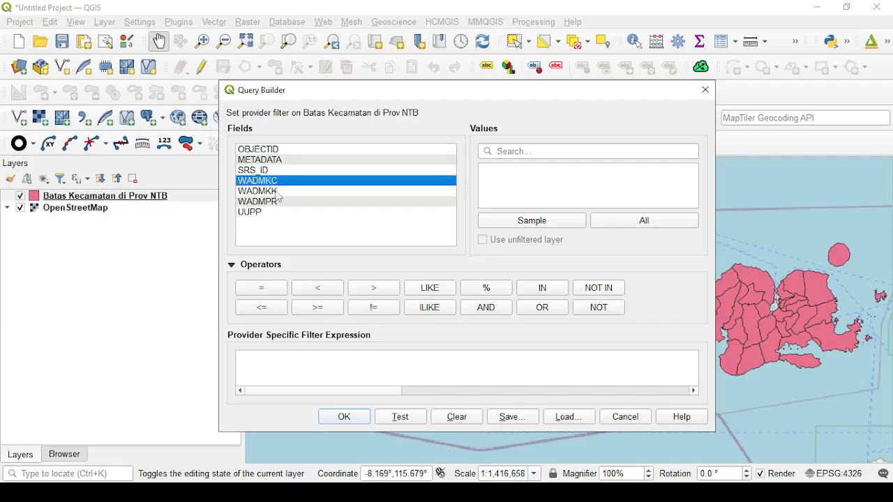
click(278, 193)
click(277, 203)
click(276, 213)
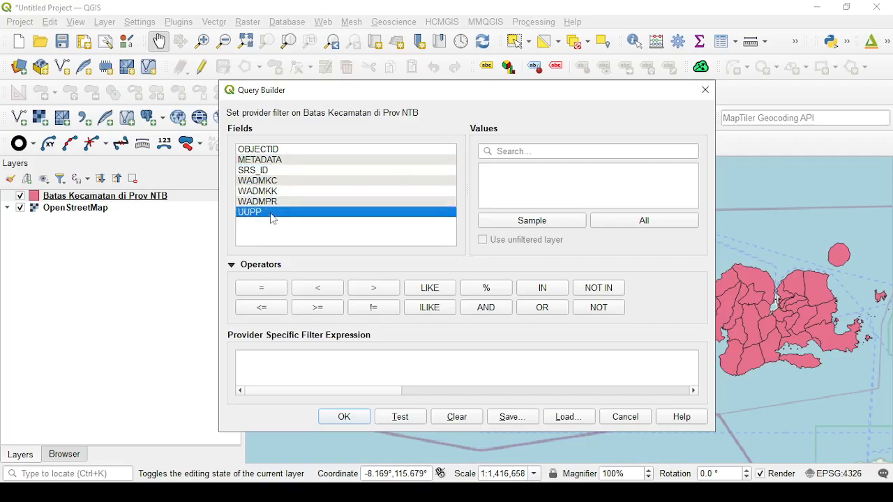
click(618, 421)
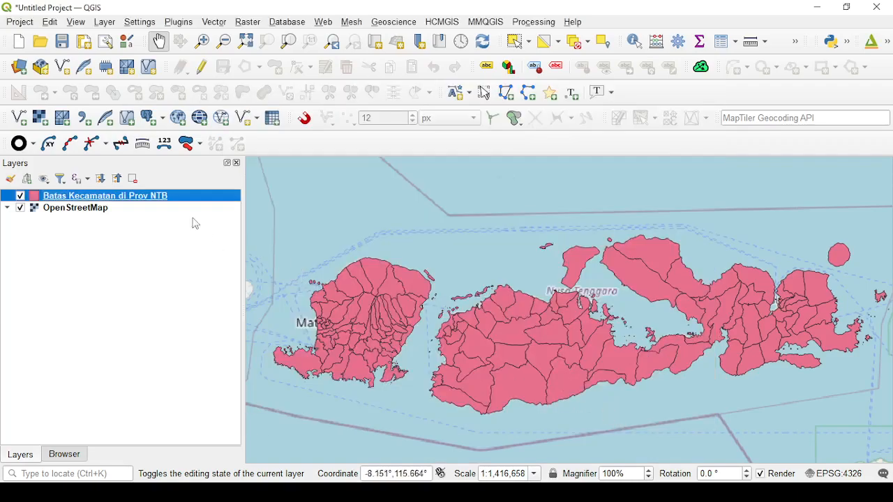
Examine the field columns in the Batas Kecamatan di Prov NTB attribute table, then close it
right_click(144, 201)
click(184, 179)
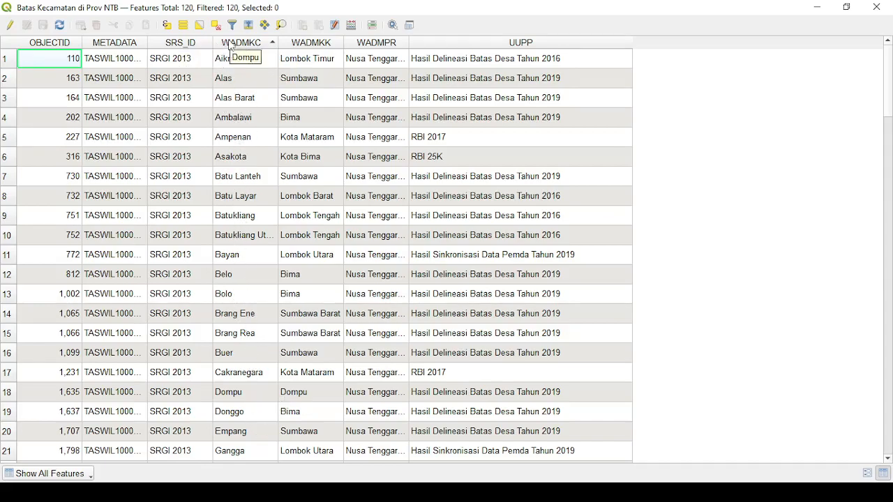
click(876, 6)
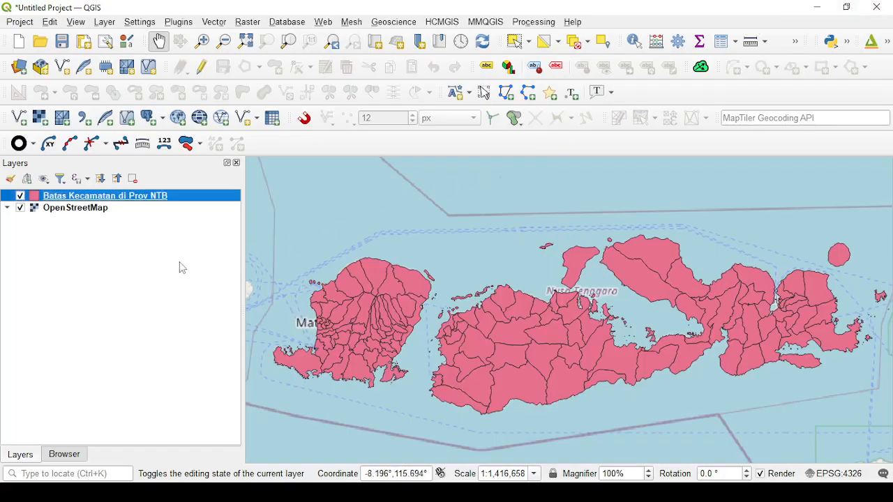
Reopen the Batas Kecamatan di Prov NTB attribute table and sort its records by WADMKK in descending order
right_click(155, 198)
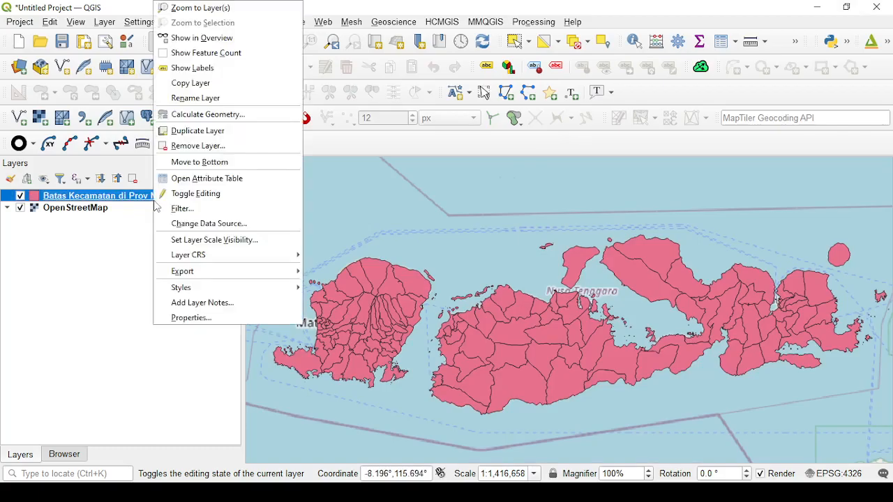
click(183, 180)
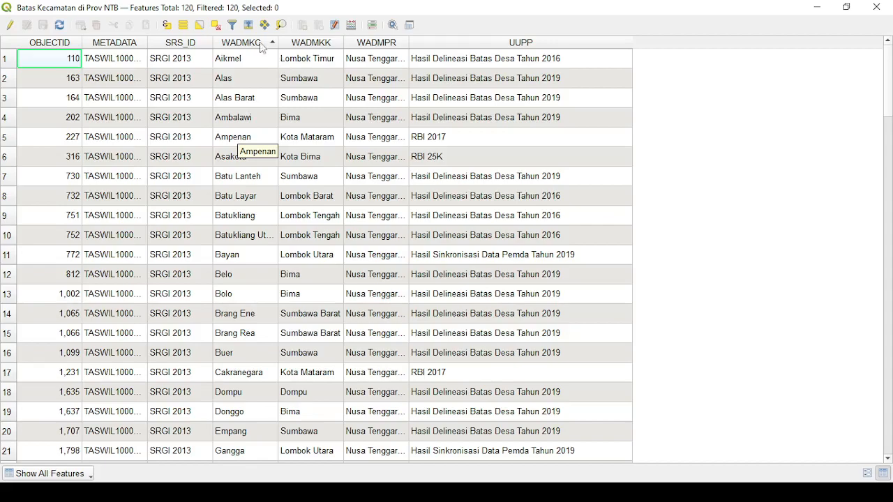
click(305, 43)
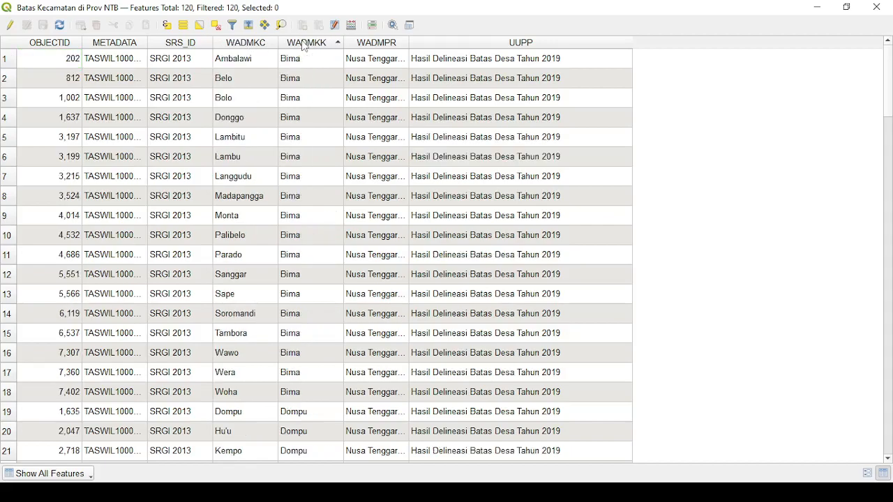
click(305, 44)
click(337, 43)
click(336, 43)
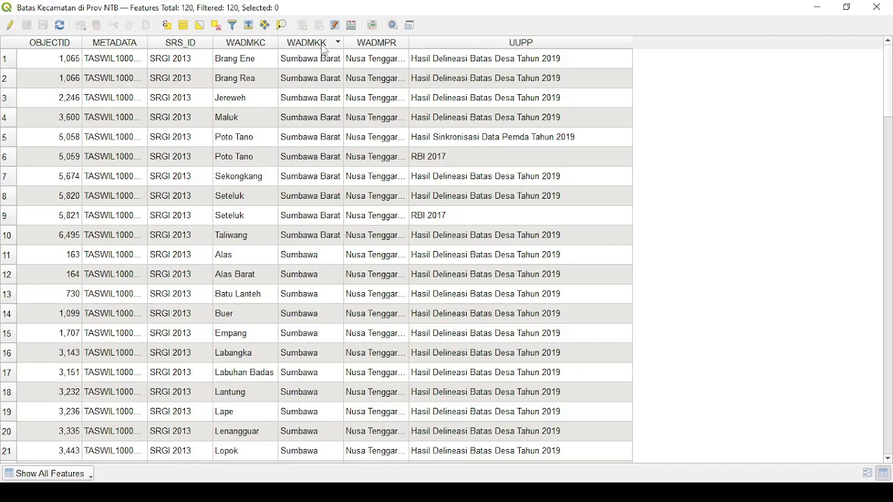
Widen the WADMKK column, sort it in ascending order and look over the regency names
drag(343, 43, 398, 43)
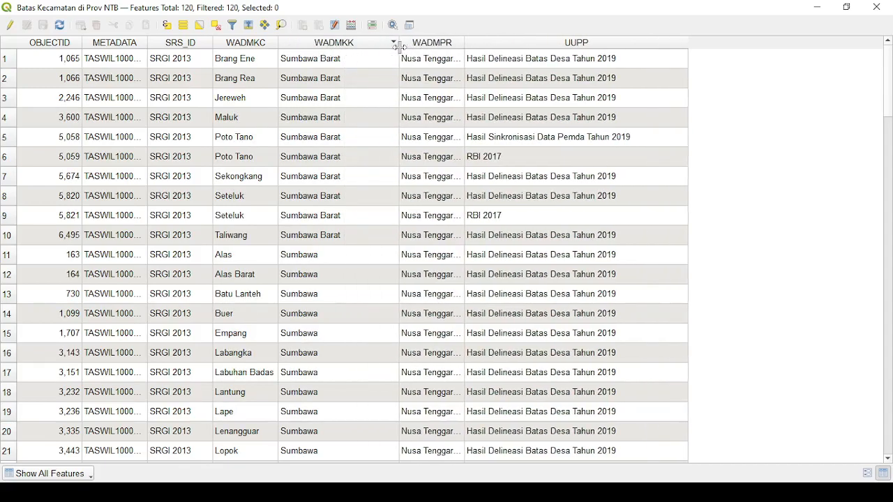
click(342, 45)
scroll(335, 69, down, 3)
scroll(335, 84, up, 3)
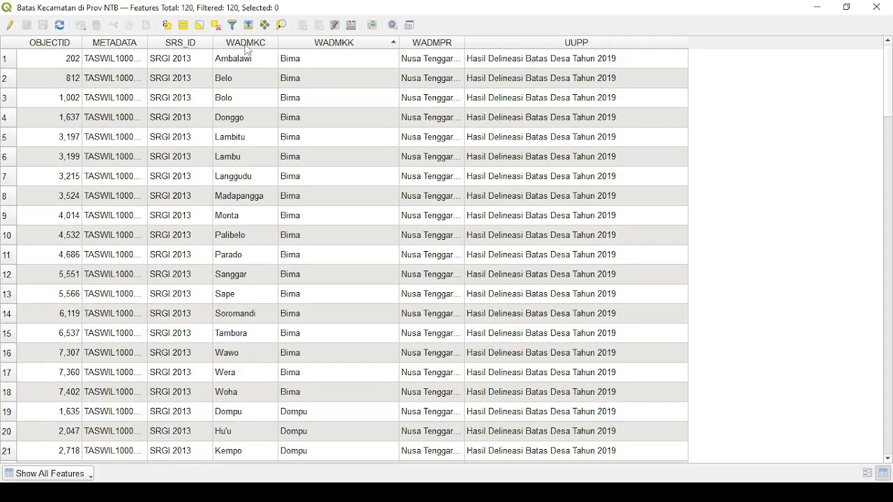
Widen the WADMPR column to show the full province names, review the records and close the attribute table
double_click(465, 43)
scroll(450, 81, down, 10)
scroll(440, 70, up, 10)
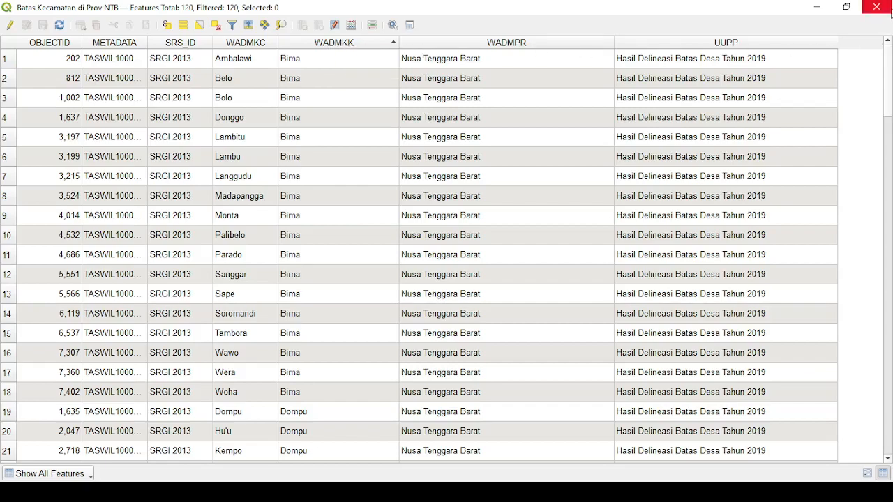
click(888, 10)
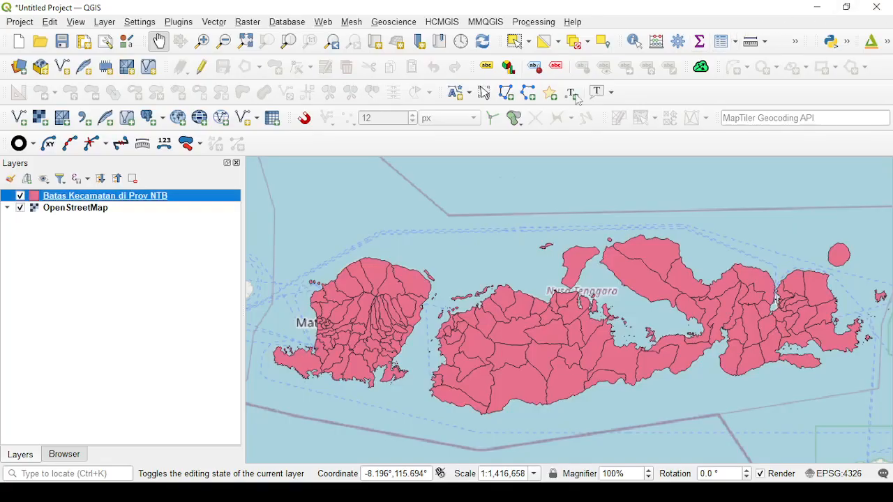
Open the filter for the Batas Kecamatan di Prov NTB layer, select the WADMKK field and shift the dialog up off the map
right_click(160, 197)
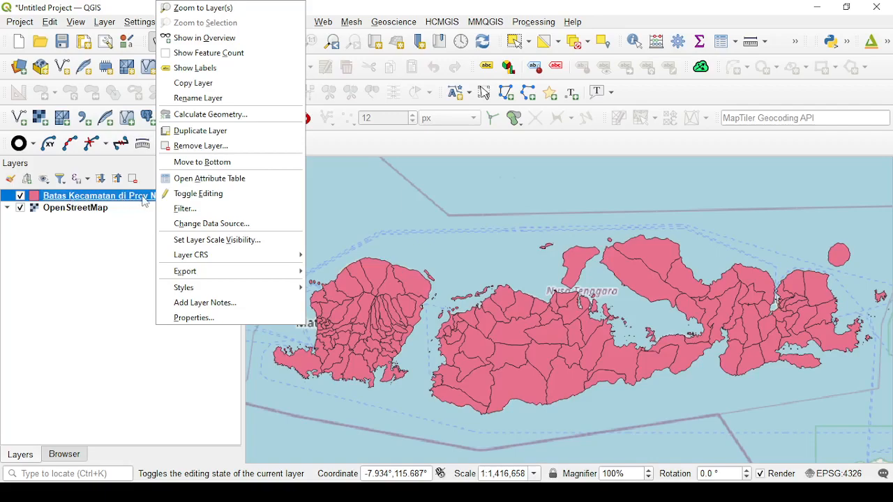
click(186, 209)
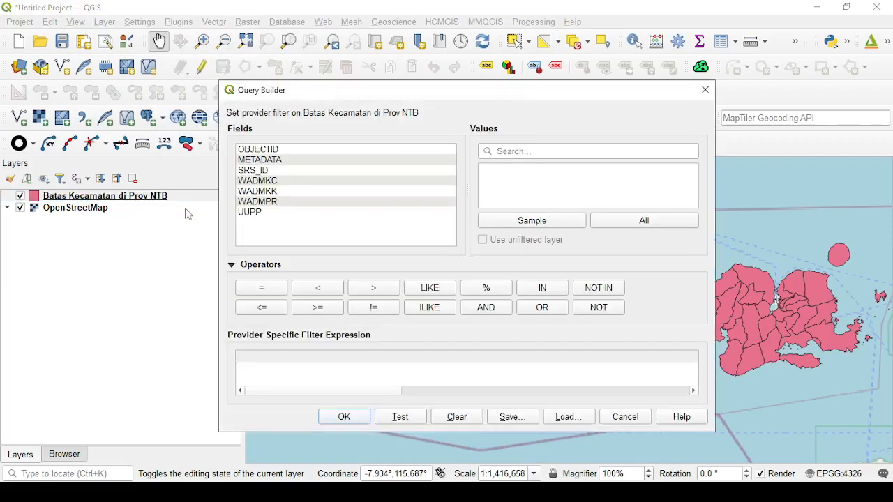
click(278, 192)
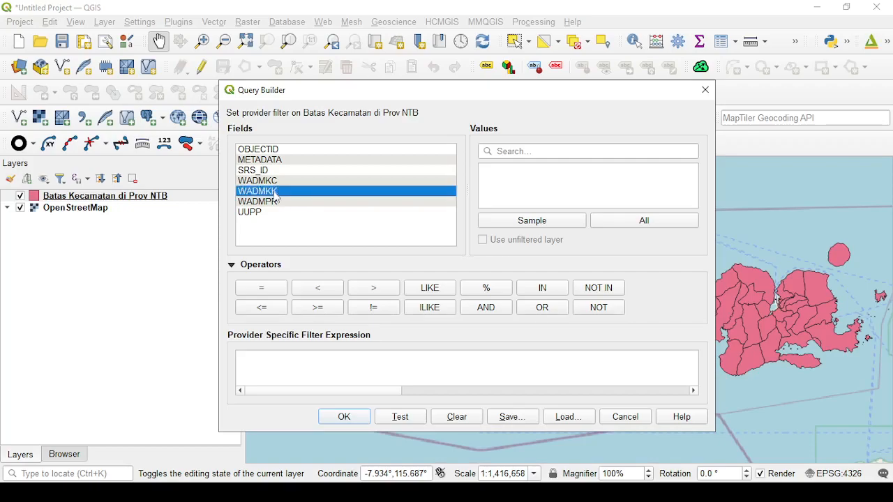
drag(323, 87, 268, 33)
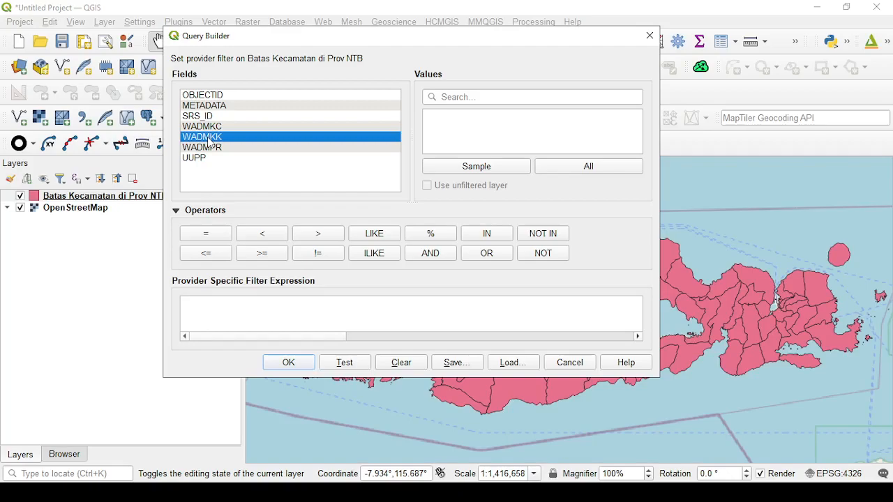
Begin the filter expression with the WADMKK field and the equals operator, clearing the first trial entry
double_click(210, 137)
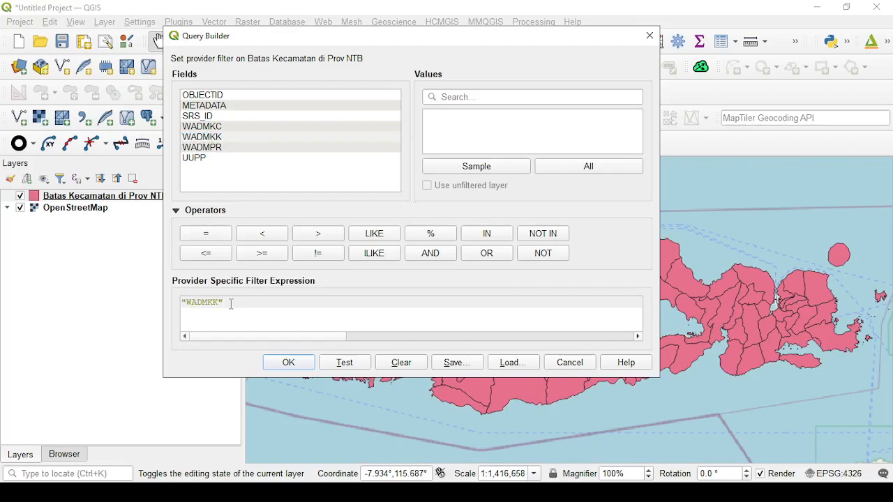
click(402, 363)
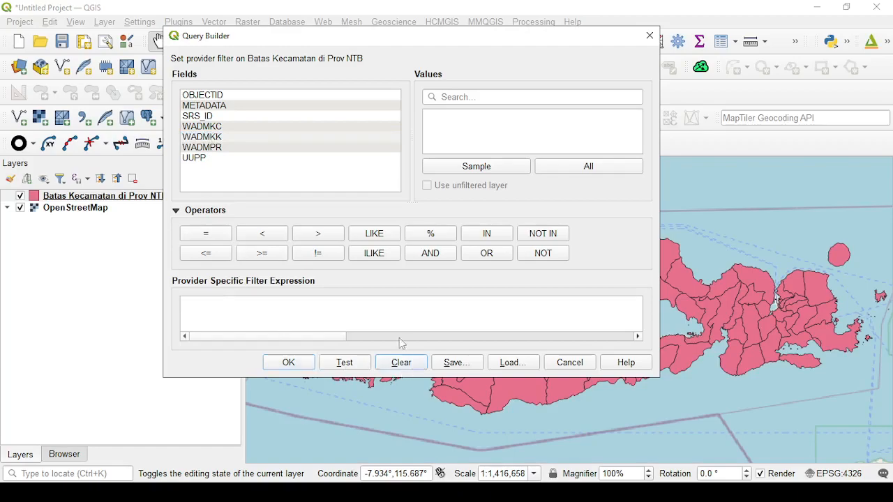
click(217, 139)
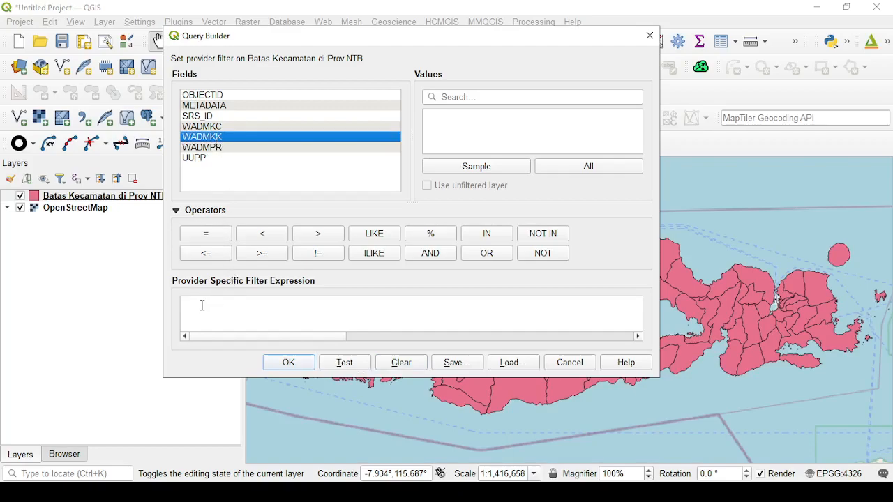
double_click(209, 138)
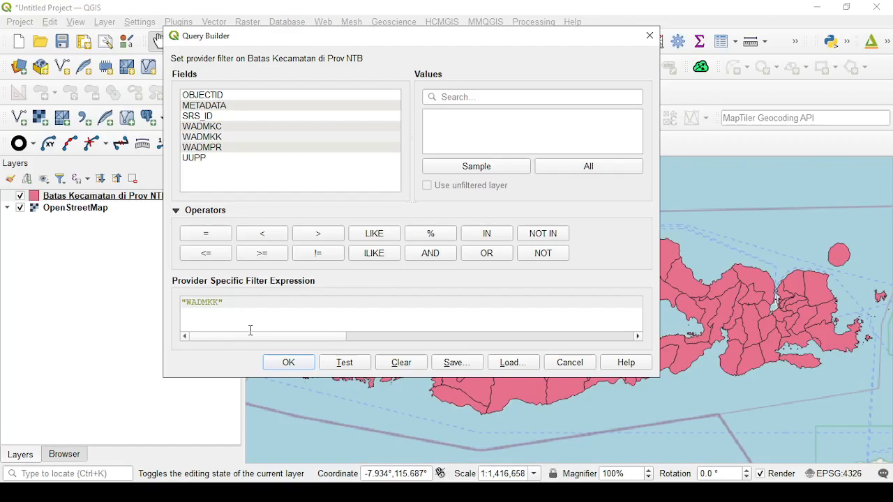
click(211, 238)
Try entering "Sumbawa Barat" by hand as the expression's value, then remove it
text("Sumbawa Barat")
drag(331, 302, 243, 303)
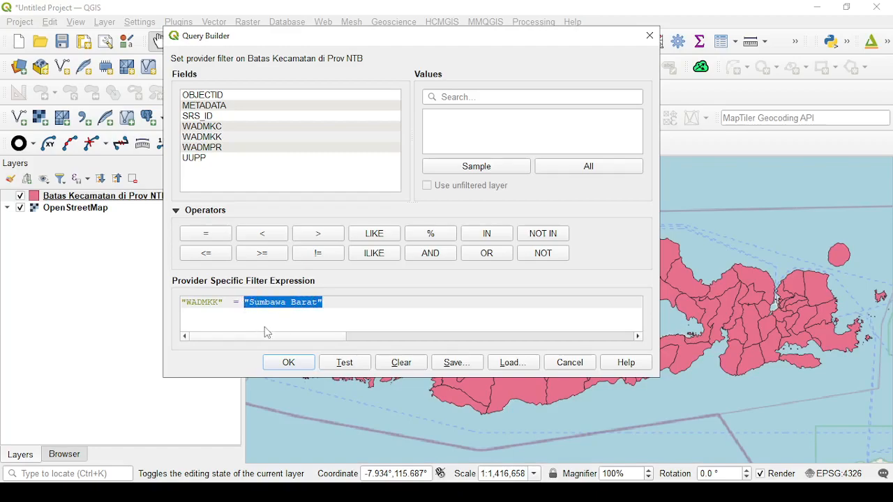
key(Delete)
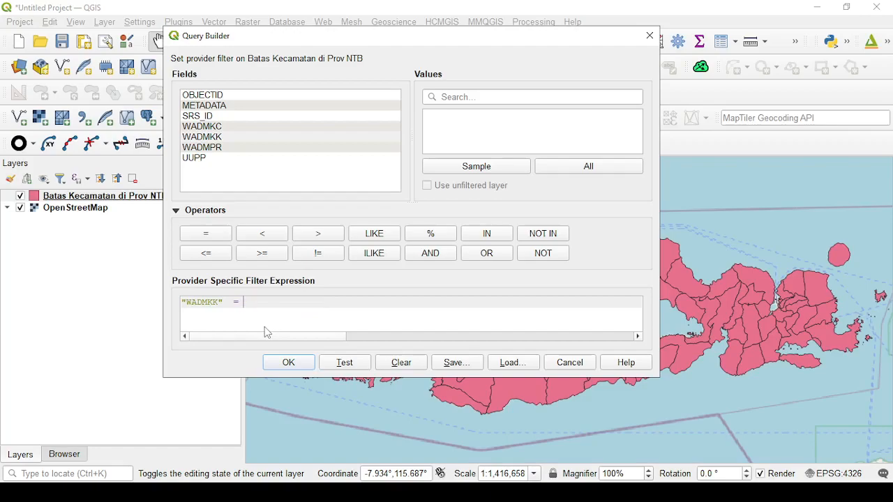
List the sample and full sets of values for the WADMKK field and look through the regency names
click(221, 138)
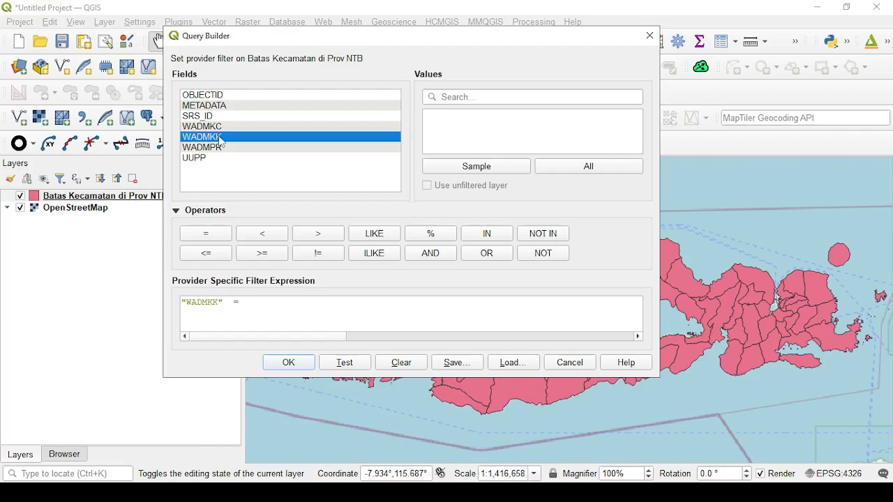
click(490, 171)
click(560, 166)
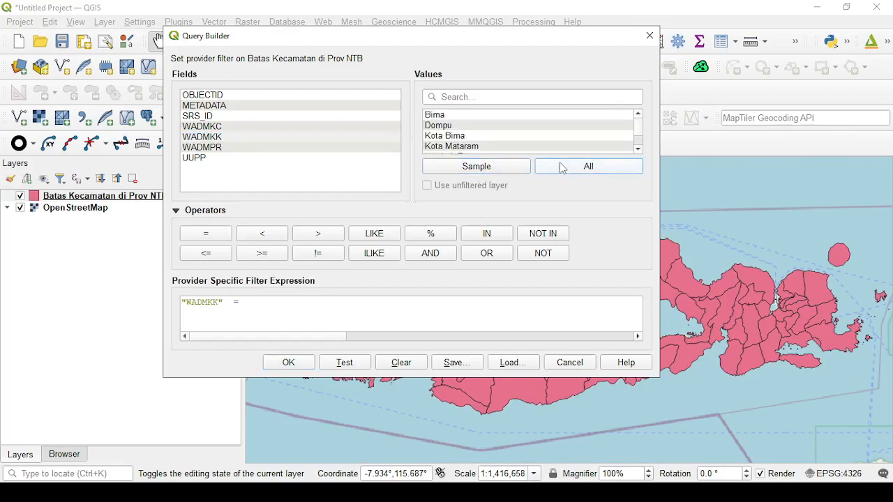
click(215, 137)
click(500, 167)
scroll(643, 128, down, 2)
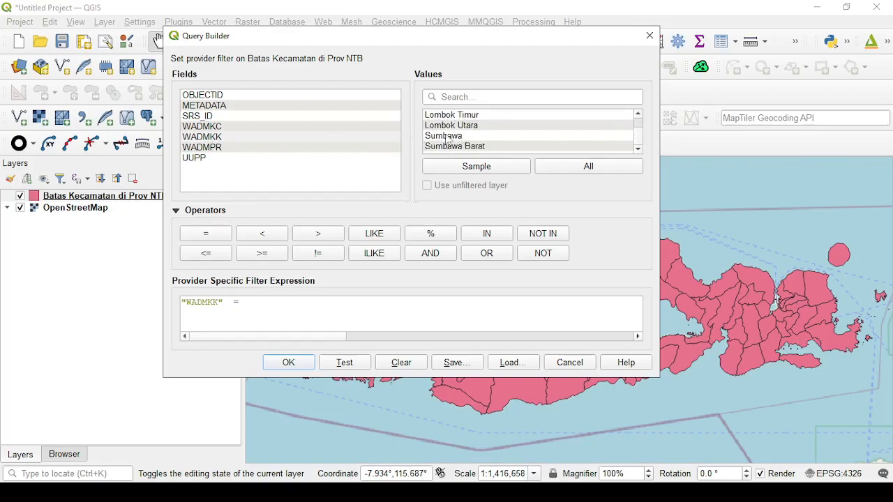
scroll(638, 146, up, 2)
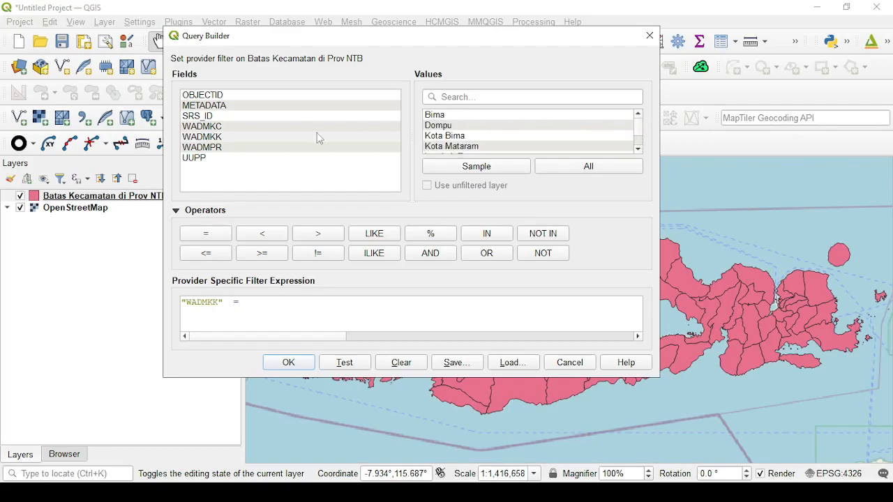
Complete the expression as "WADMKK" = 'Sumbawa Barat' using the value from the field's sample list
click(273, 137)
click(469, 168)
scroll(642, 129, down, 2)
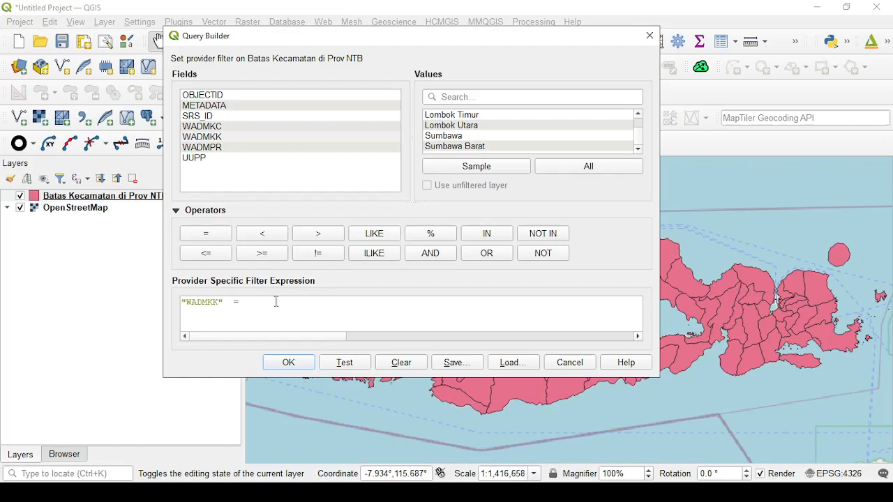
double_click(491, 147)
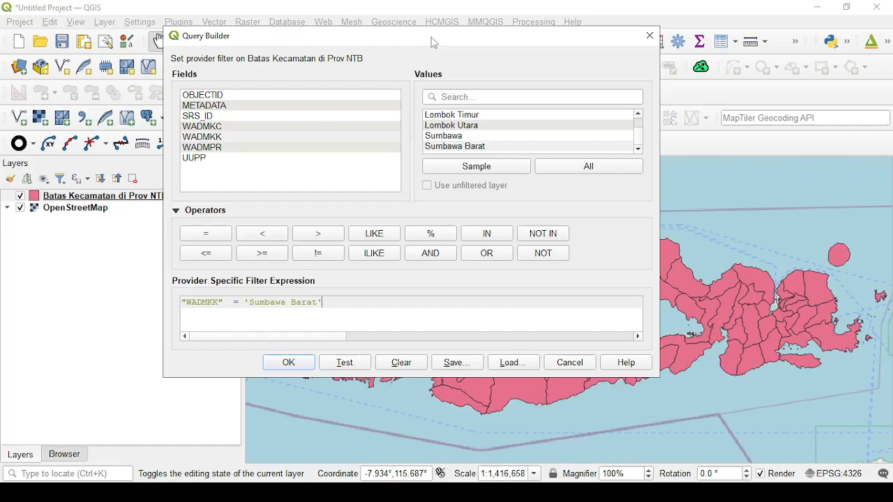
Move the Query Builder clear of the Sumbawa map area, test the filter expression and dismiss the query result
drag(478, 40, 245, 39)
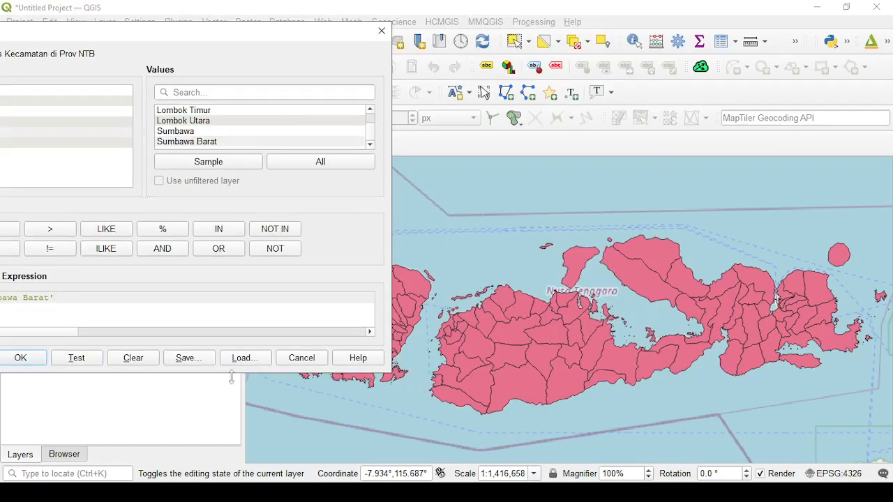
click(80, 361)
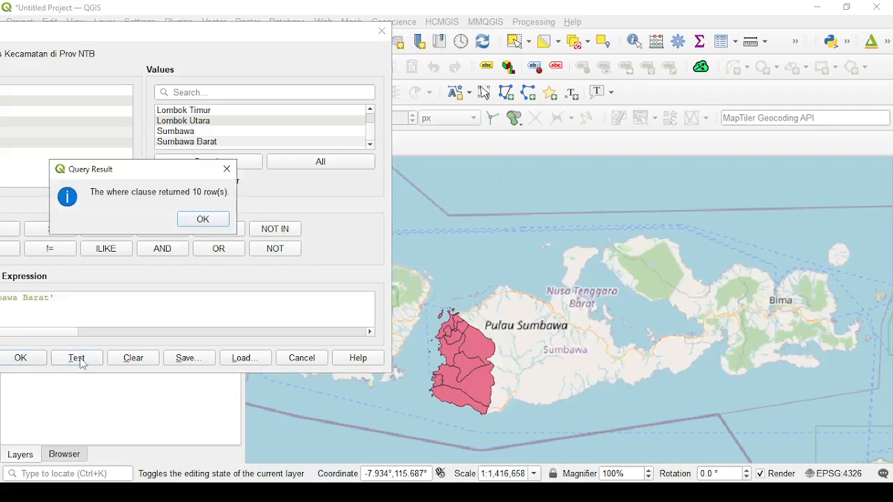
click(211, 220)
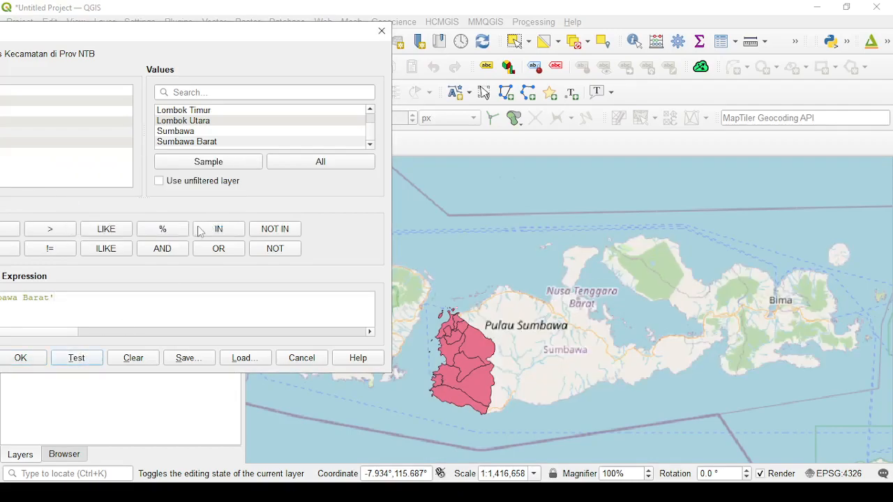
Apply the Sumbawa Barat filter to the Batas Kecamatan di Prov NTB layer and look over the remaining districts on the map
click(25, 359)
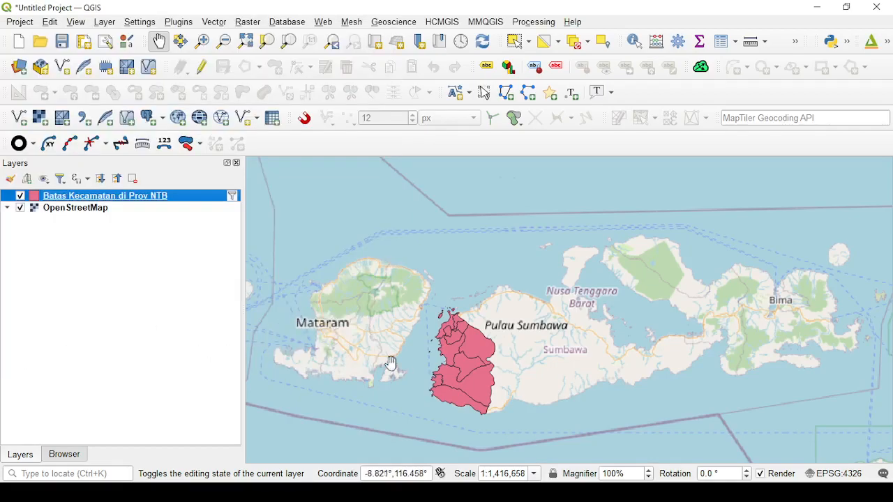
scroll(425, 364, up, 1)
drag(427, 367, 431, 288)
scroll(347, 295, down, 1)
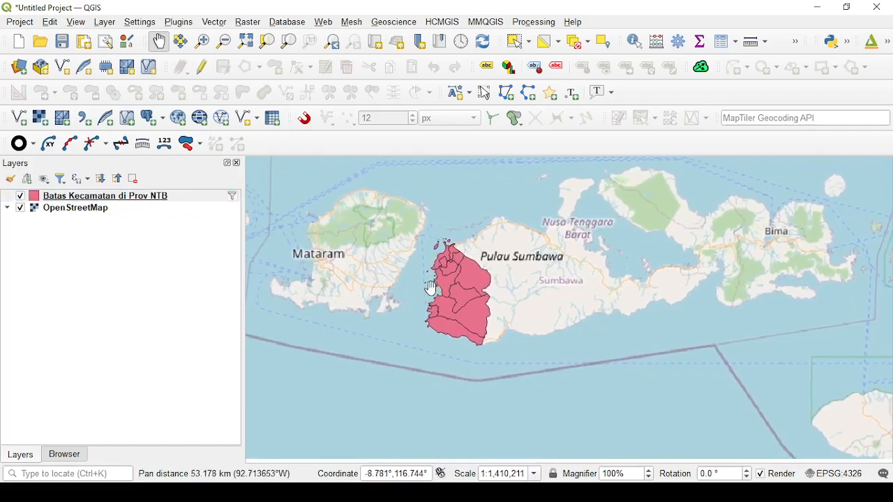
click(186, 199)
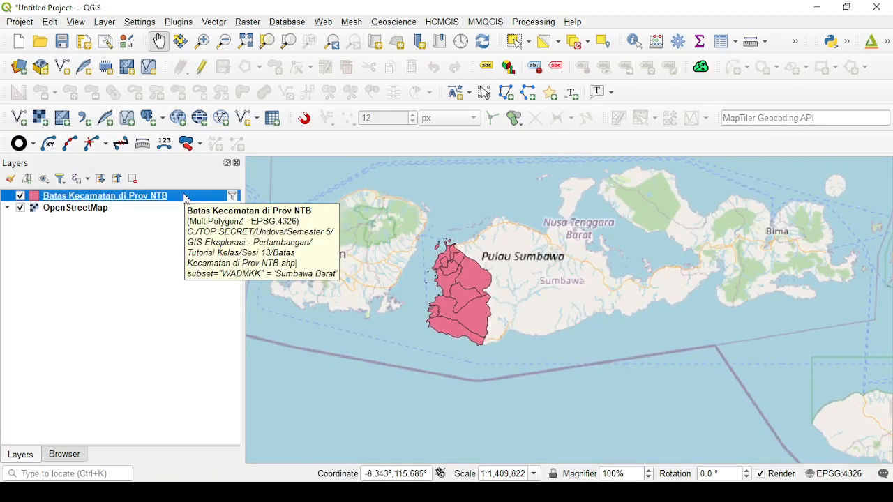
drag(383, 259, 393, 288)
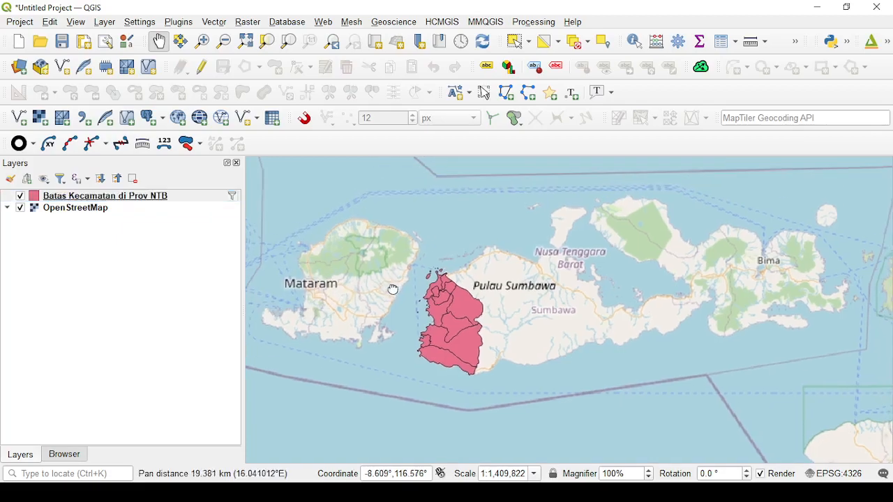
scroll(388, 291, down, 1)
scroll(394, 283, up, 1)
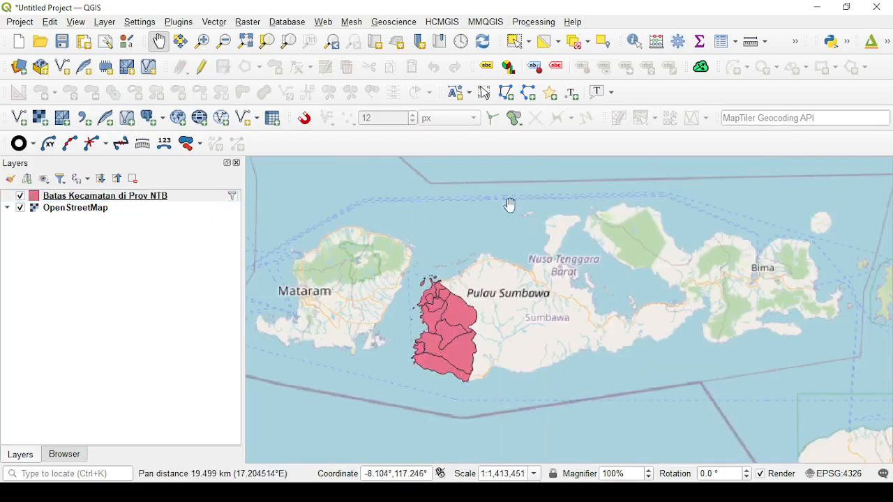
drag(674, 336, 713, 337)
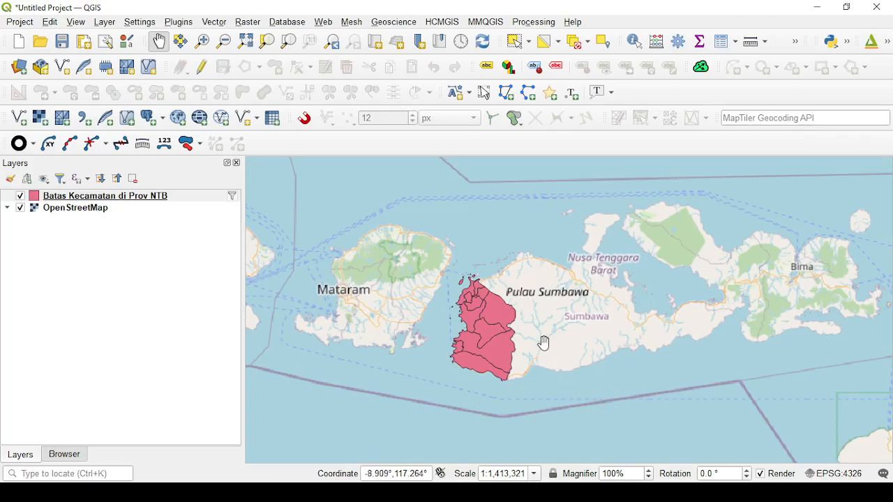
scroll(544, 342, up, 1)
drag(400, 259, 423, 242)
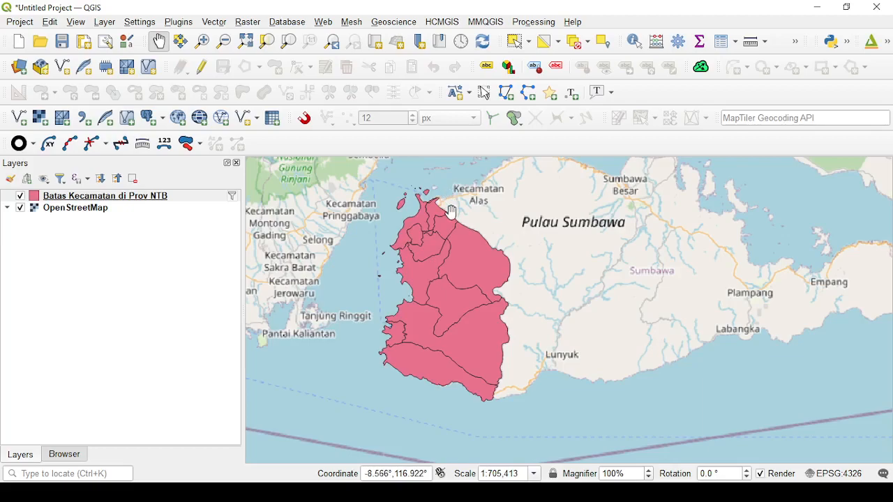
Review the filtered layer's attribute table with a slightly wider WADMKK column, then close the table
click(166, 199)
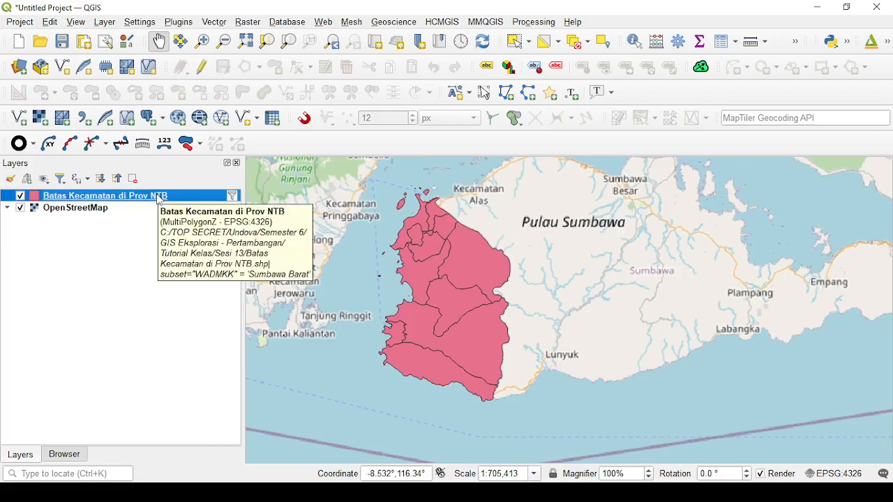
right_click(159, 199)
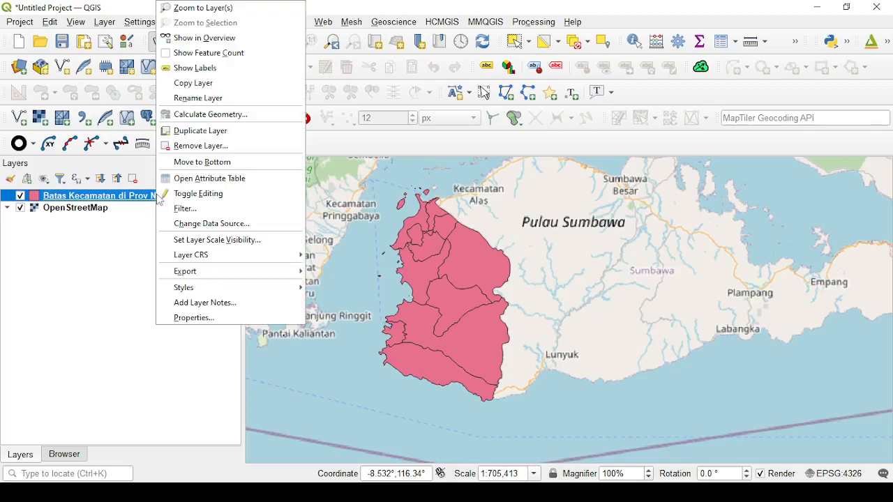
click(195, 183)
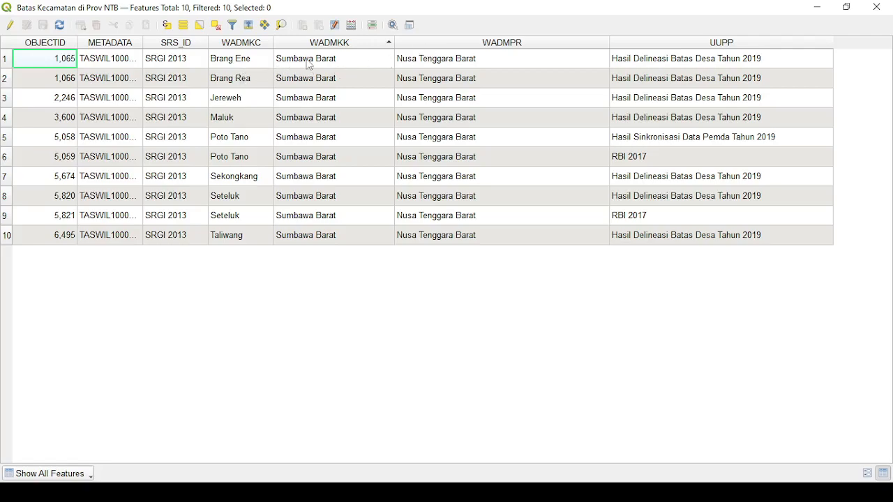
drag(394, 42, 410, 41)
click(401, 42)
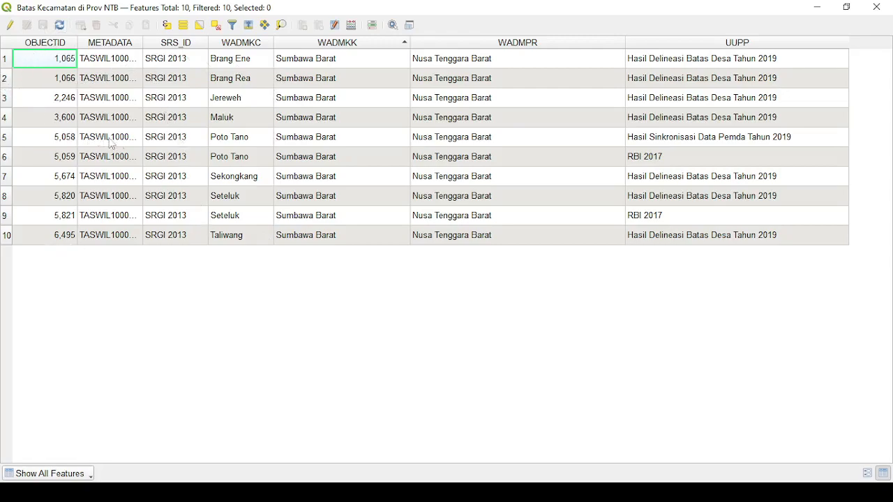
click(873, 7)
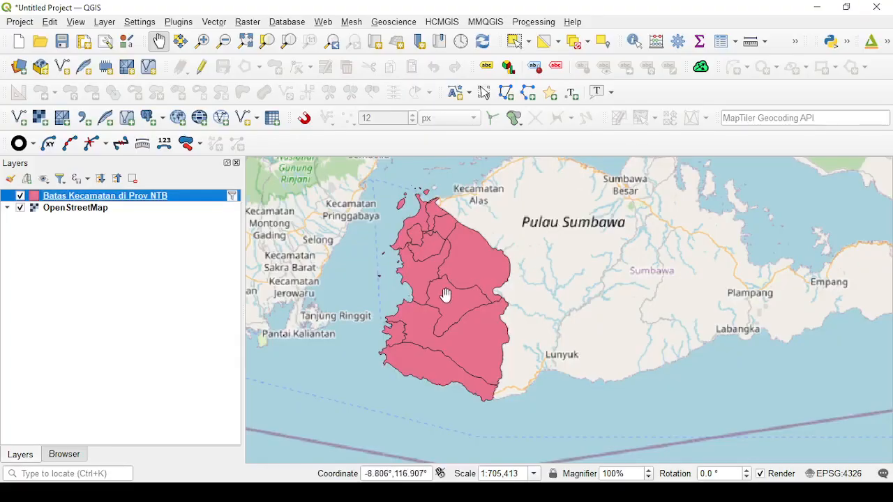
Clear the filter expression of the Batas Kecamatan di Prov NTB layer and apply the empty filter
drag(446, 295, 457, 295)
scroll(463, 283, up, 3)
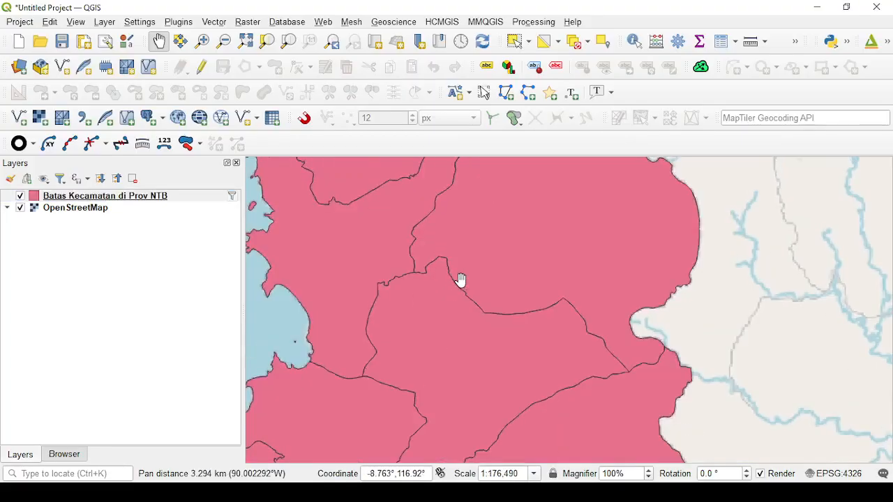
scroll(461, 281, down, 1)
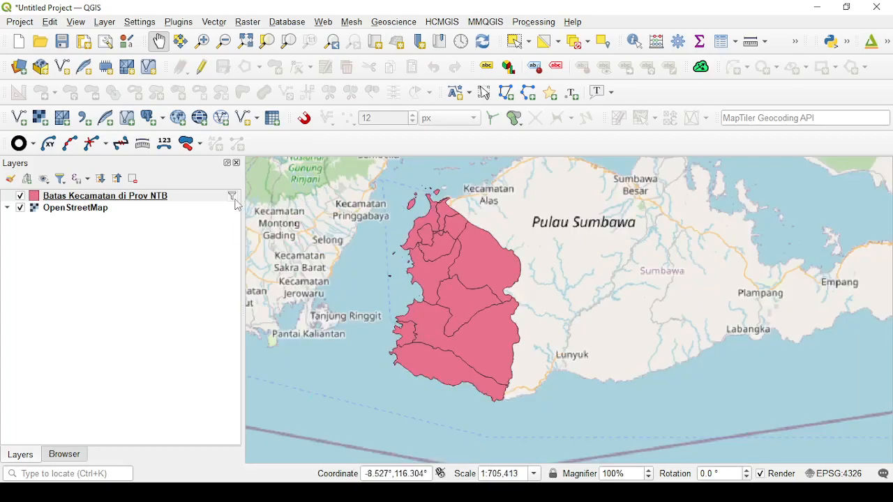
mouse_move(234, 203)
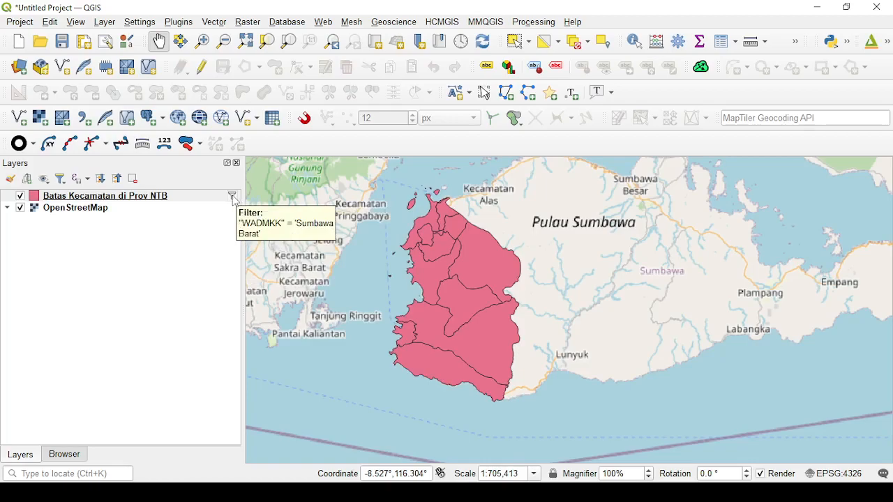
click(233, 198)
drag(221, 41, 556, 47)
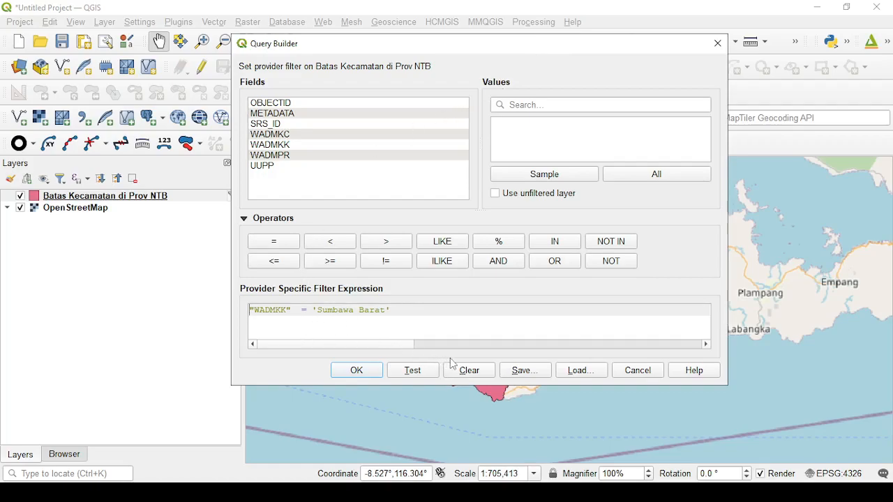
click(478, 372)
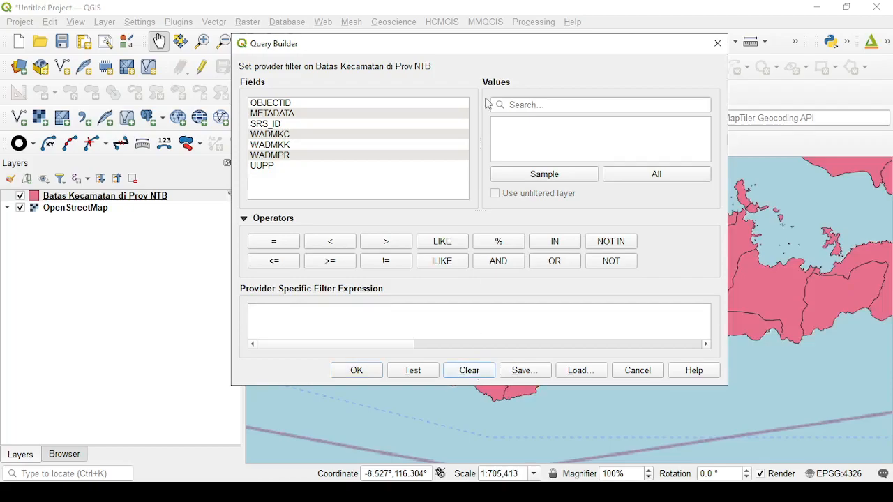
drag(510, 44, 192, 28)
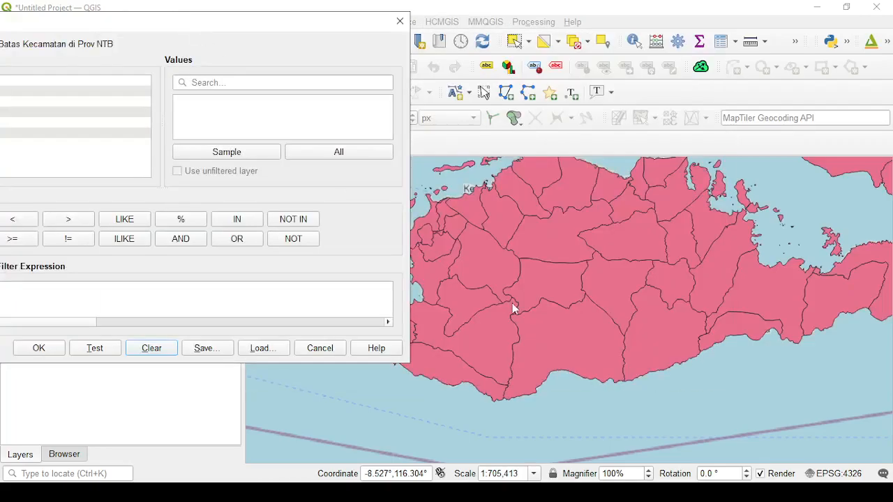
click(40, 348)
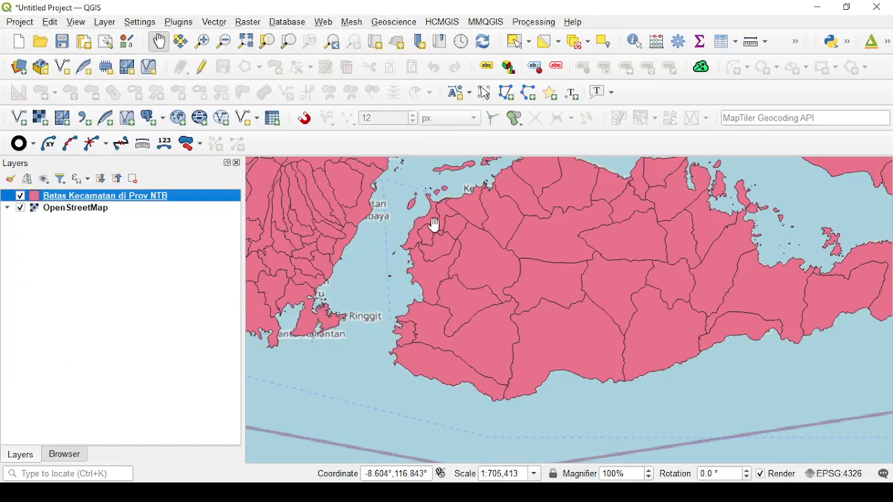
drag(404, 224, 422, 275)
scroll(429, 276, down, 1)
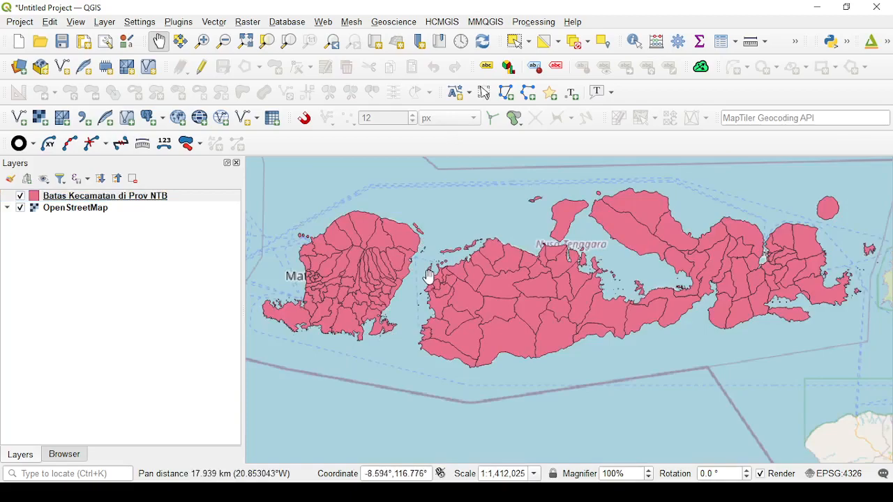
Open the Batas Kecamatan di Prov NTB layer's filter and start a new expression with "WADMKK" =
right_click(138, 202)
click(148, 209)
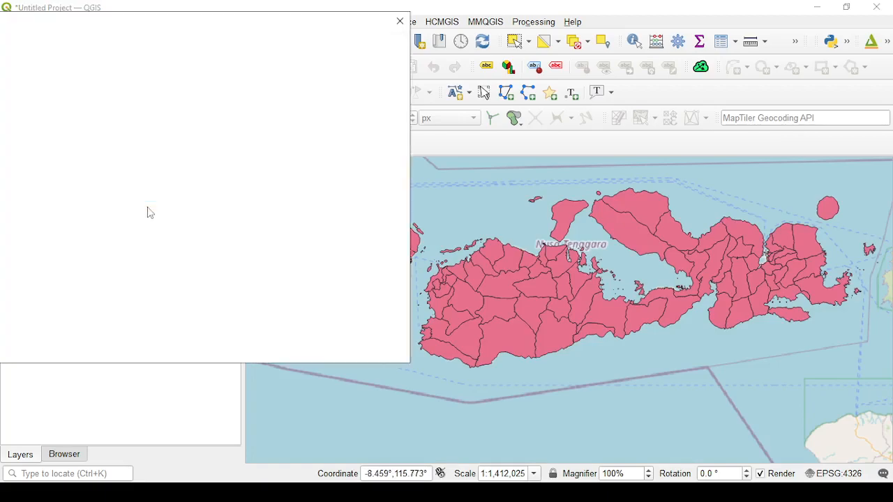
drag(180, 29, 418, 45)
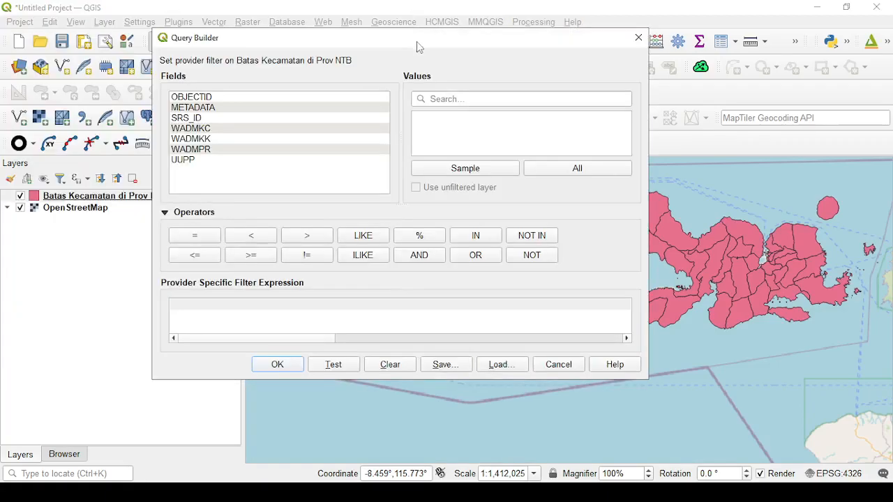
double_click(208, 143)
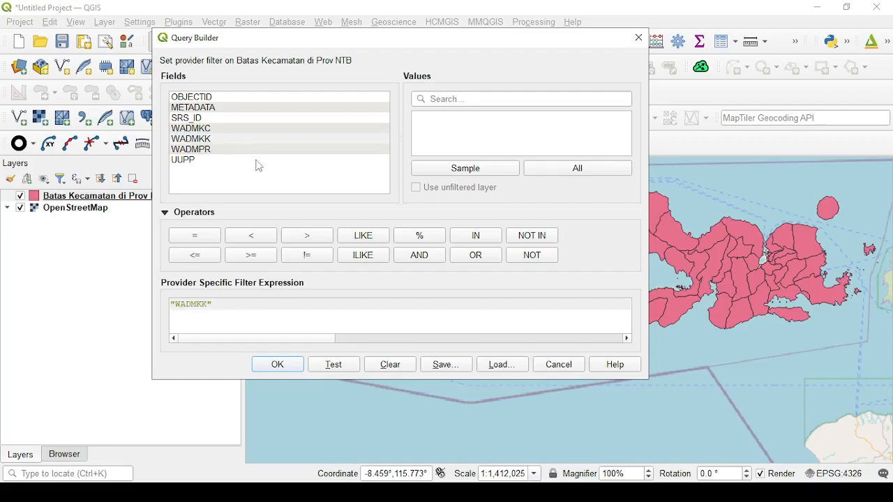
click(206, 241)
Complete the expression with 'Sumbawa Barat' from the WADMKK sample values and apply the filter
click(246, 144)
click(451, 172)
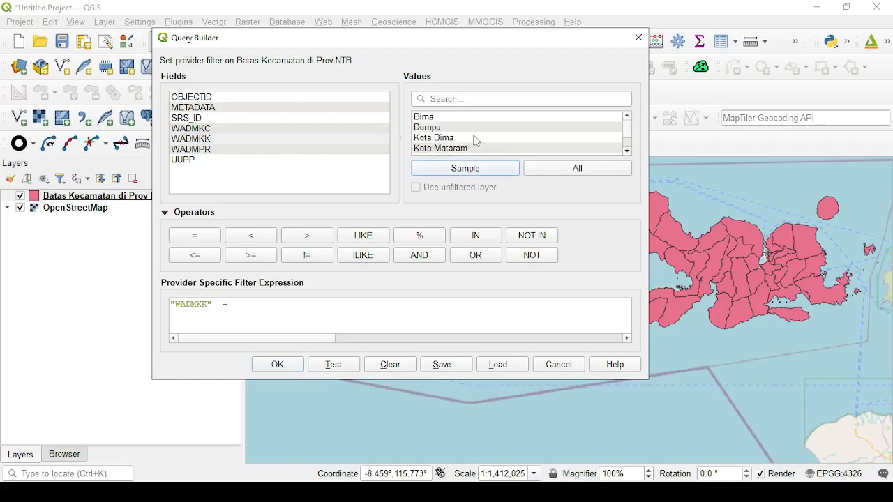
scroll(477, 141, down, 1)
scroll(476, 141, down, 1)
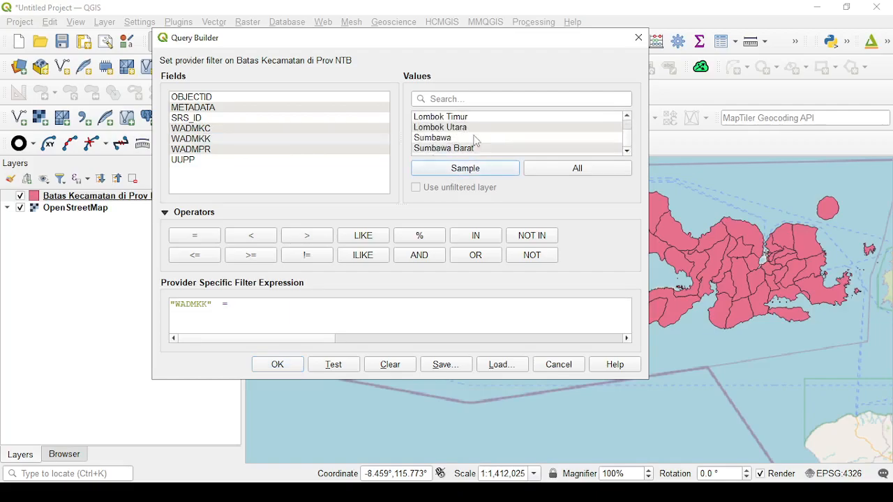
double_click(457, 150)
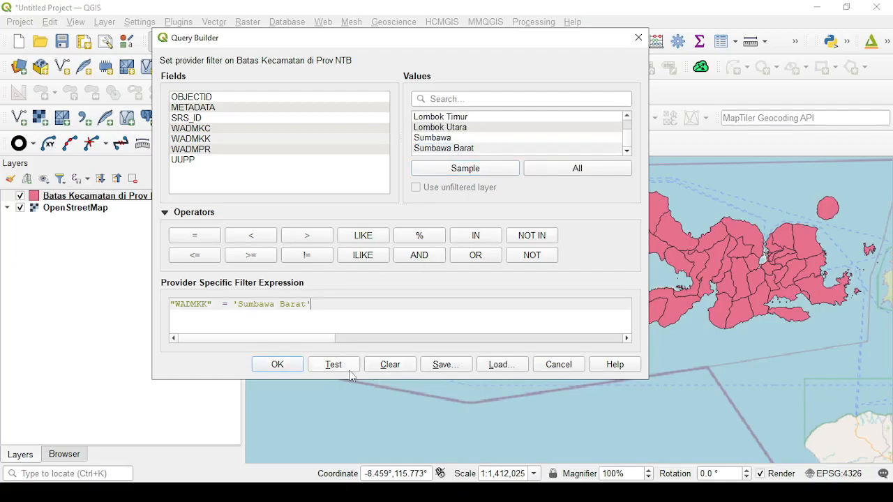
click(279, 364)
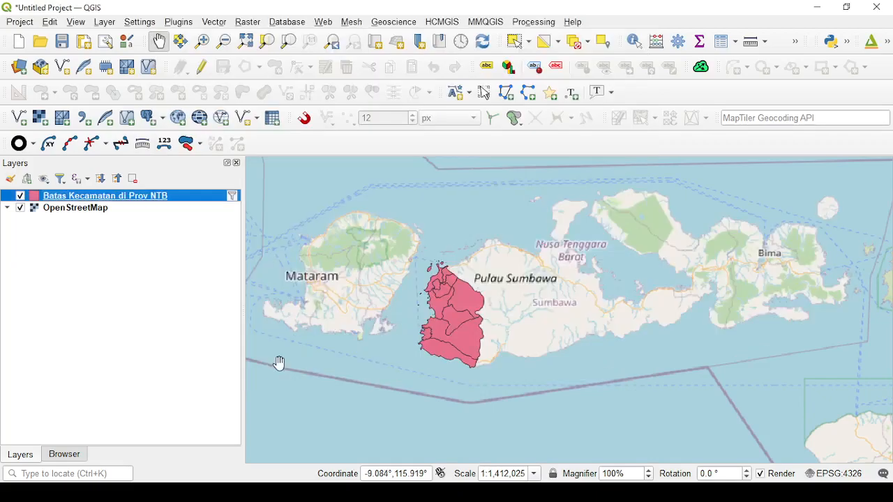
drag(465, 306, 485, 300)
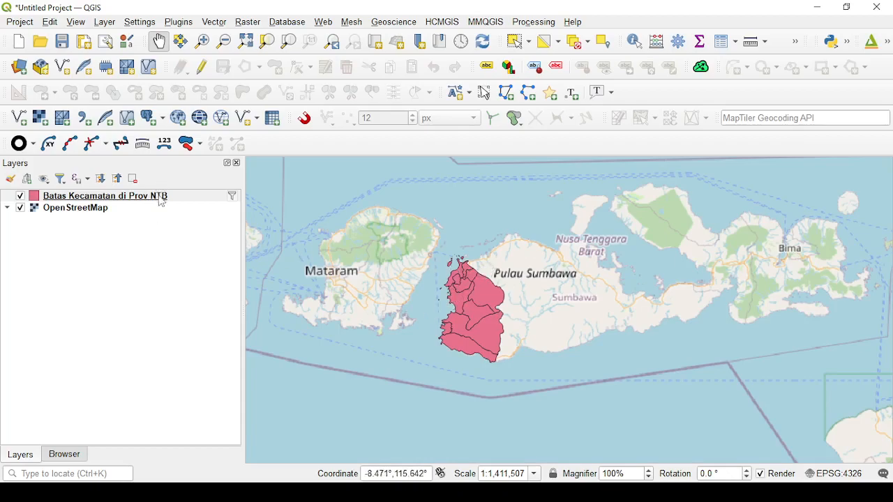
Reopen the layer's filter and rewrite the expression as "WADMKK" IN ('Sumbawa Barat', ready for another value
click(232, 196)
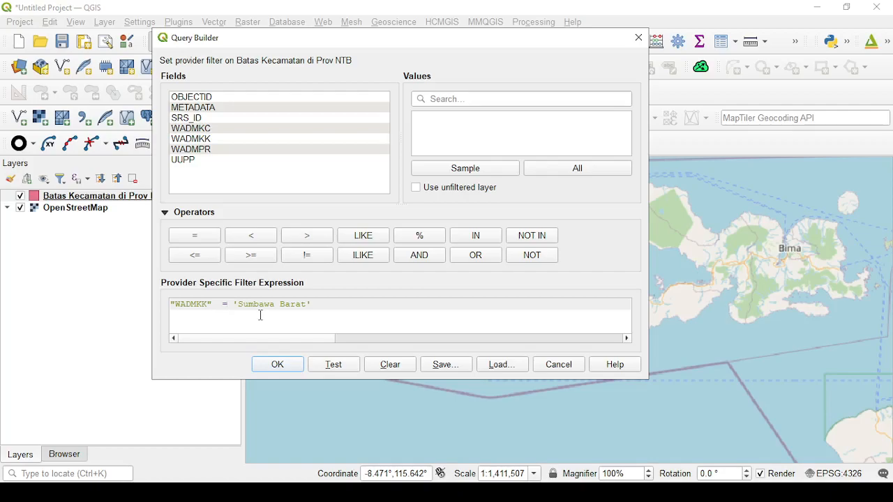
key(BackSpace)
click(477, 238)
text(z)
key(BackSpace)
text(()
List the WADMKK sample values from the unfiltered layer instead of only the filtered one
click(206, 141)
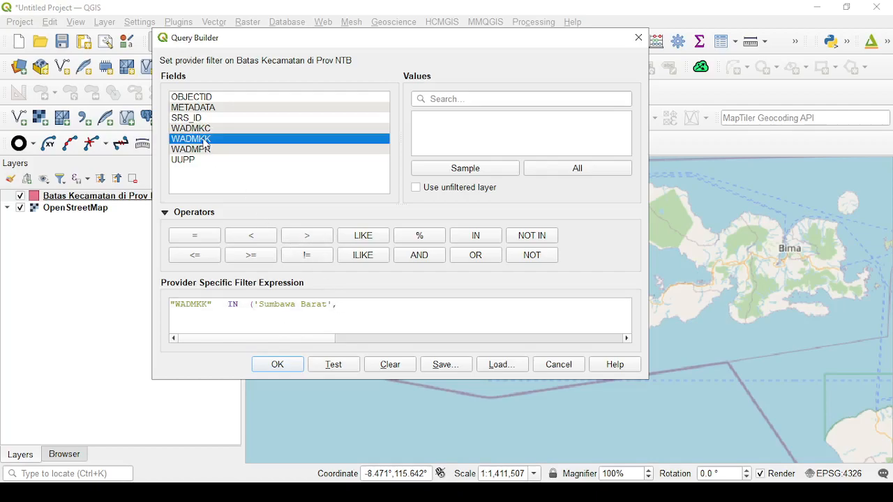
click(465, 172)
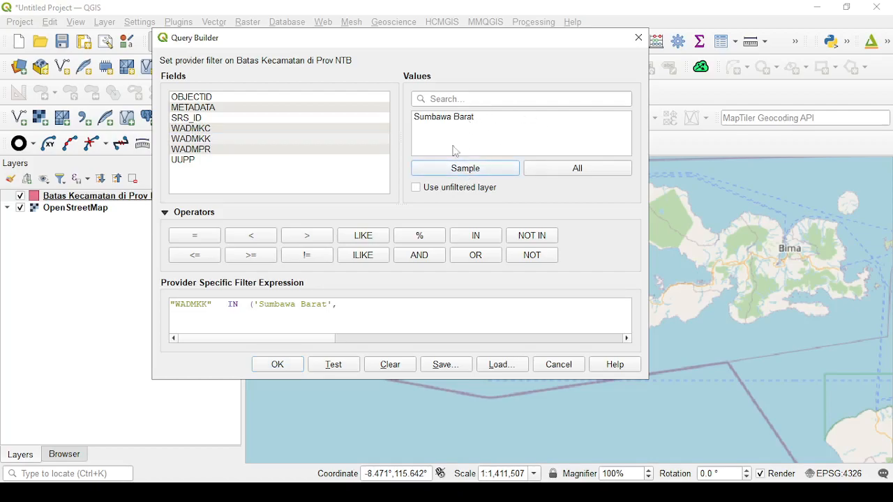
click(567, 170)
click(216, 142)
click(487, 192)
click(497, 173)
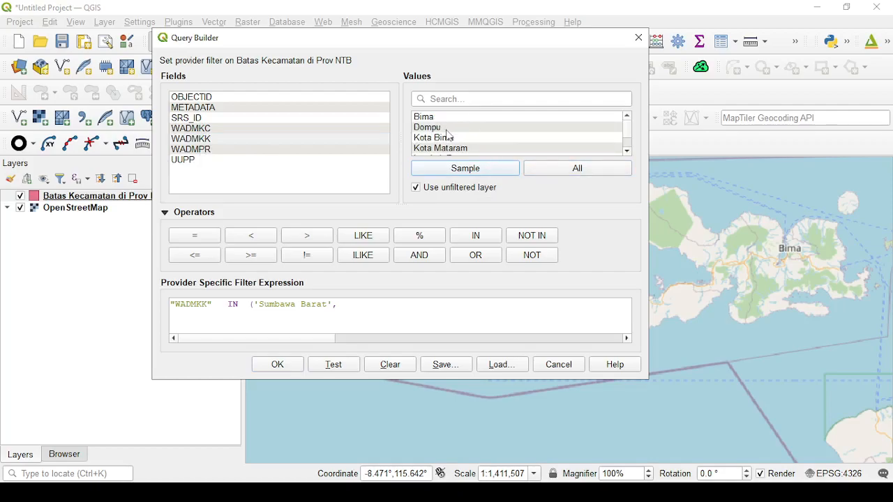
Add 'Kota Mataram' from the sample values as the second entry of the IN list
scroll(447, 139, down, 1)
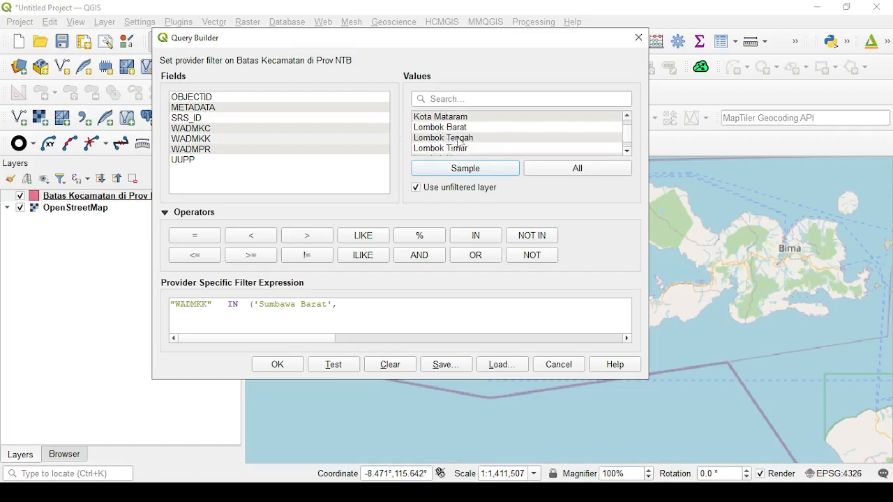
click(463, 120)
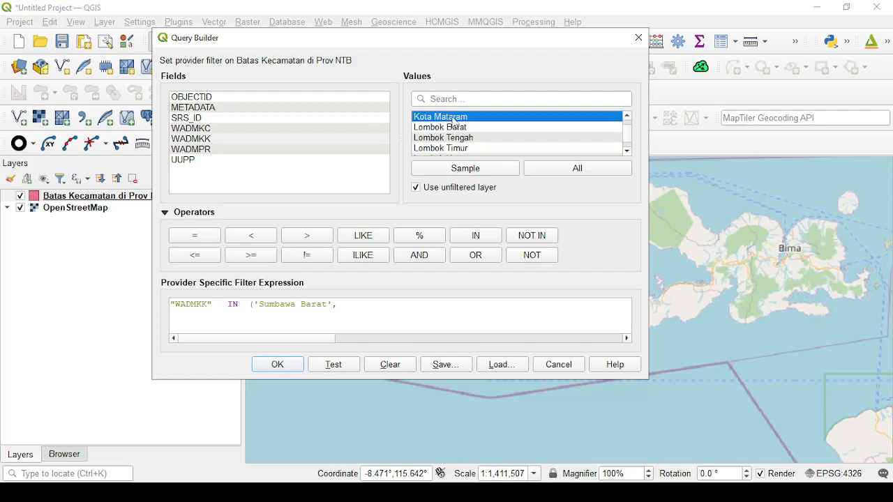
double_click(455, 118)
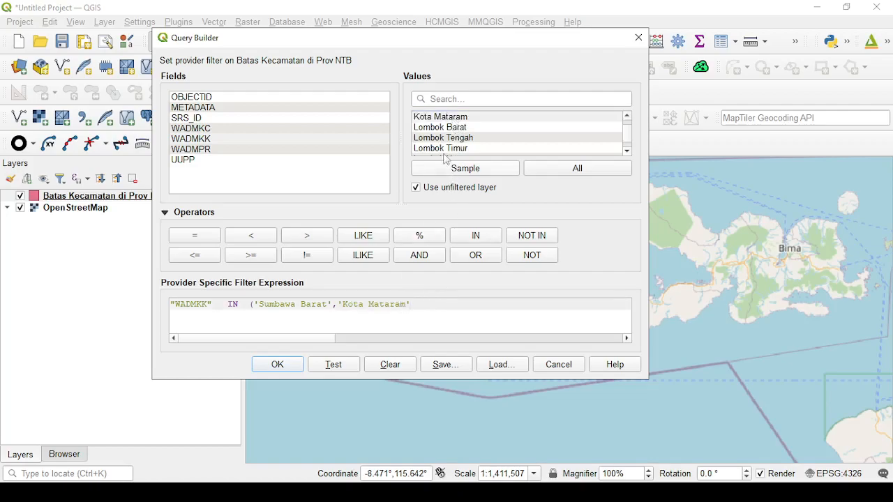
Add 'Dompu' from the sample values as the third comma-separated entry and close the IN list with a parenthesis
scroll(442, 147, down, 1)
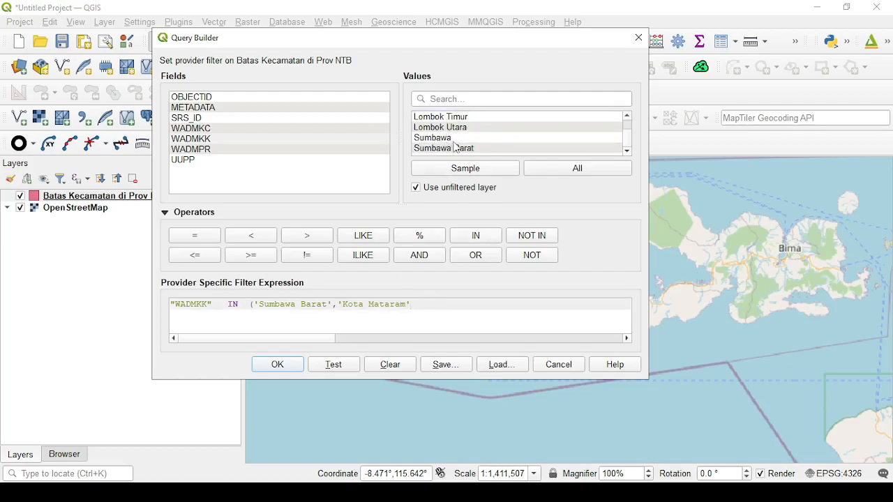
scroll(457, 147, up, 2)
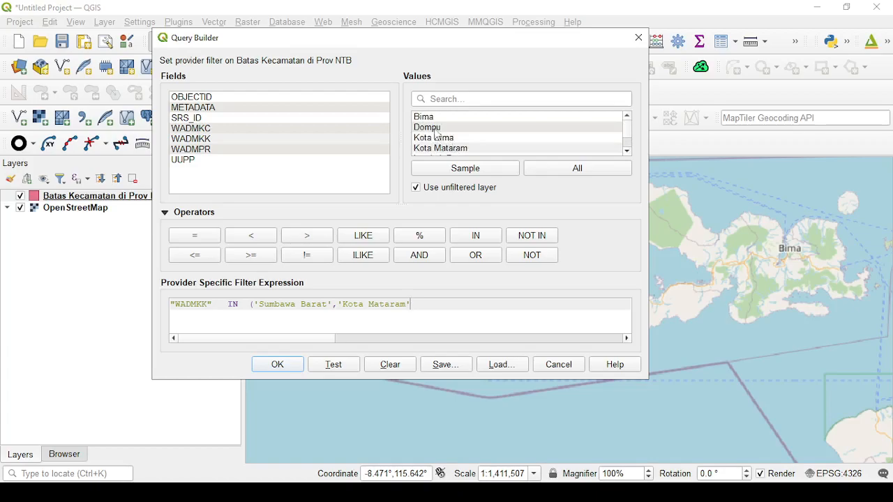
double_click(437, 129)
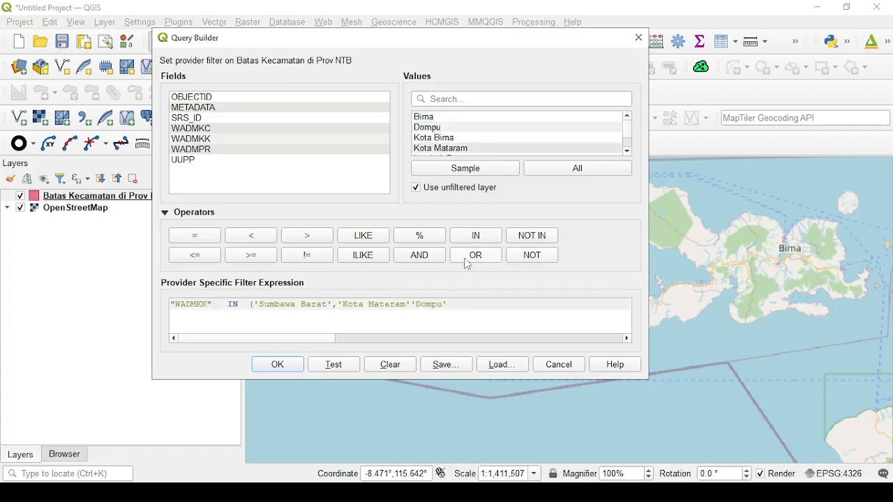
click(415, 304)
text(,)
drag(417, 304, 412, 304)
click(472, 305)
text())
Test the three-value IN expression and apply it as the layer's filter
click(319, 368)
click(460, 225)
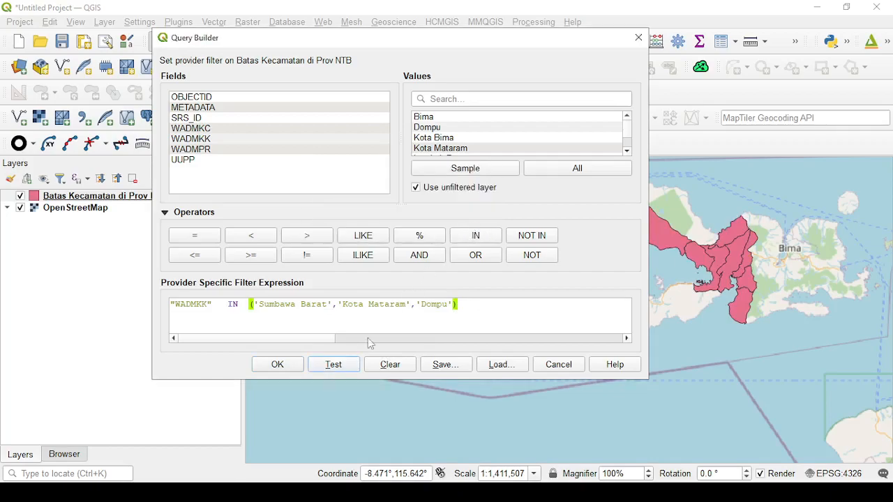
click(296, 367)
Examine the Kota Mataram, Sumbawa Barat and Dompu areas on the map and check the layer's filter expression
drag(425, 308, 471, 317)
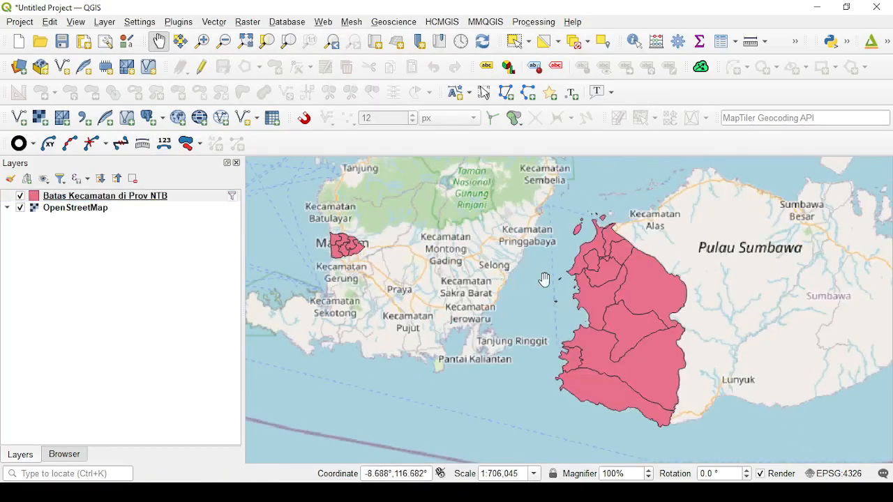
scroll(544, 281, down, 1)
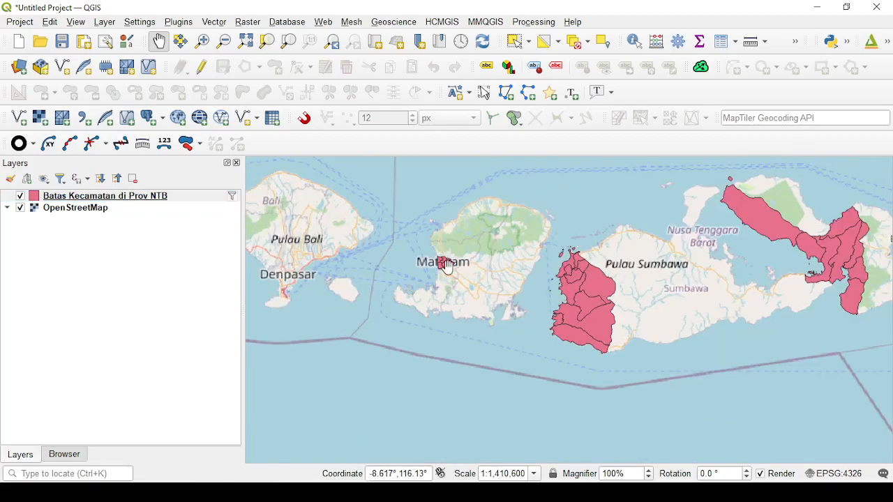
scroll(443, 262, up, 4)
scroll(432, 246, down, 4)
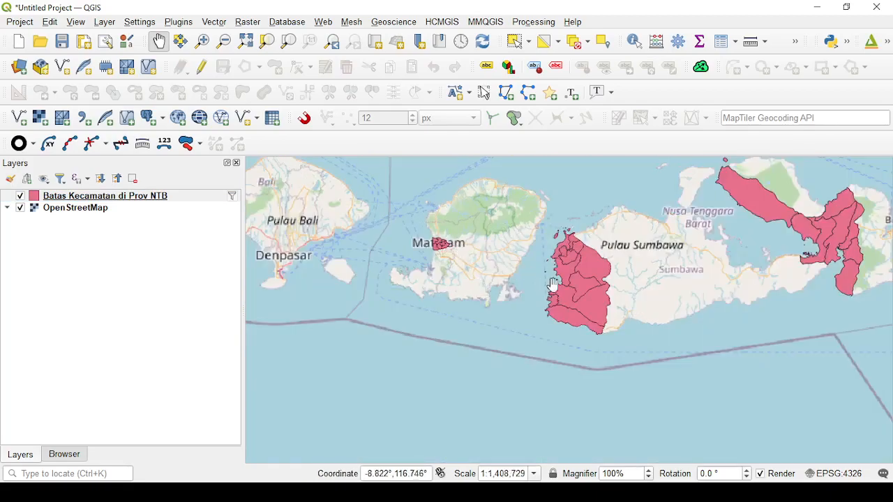
drag(552, 284, 490, 303)
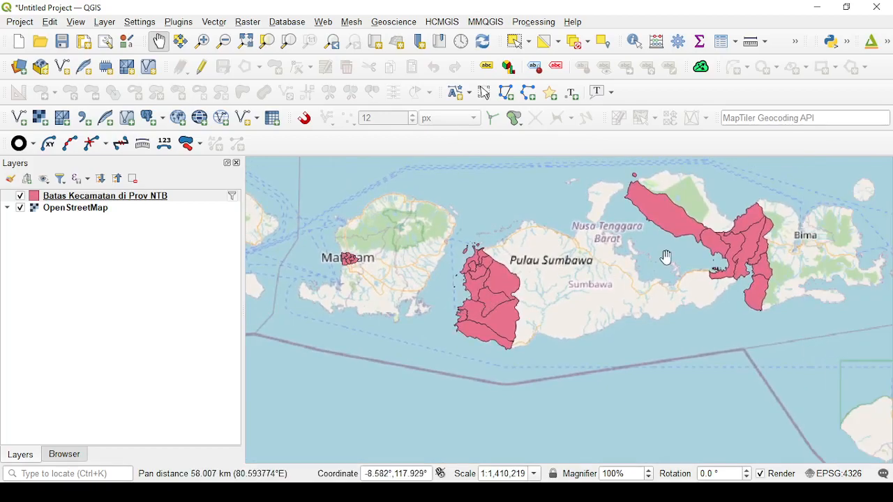
click(233, 198)
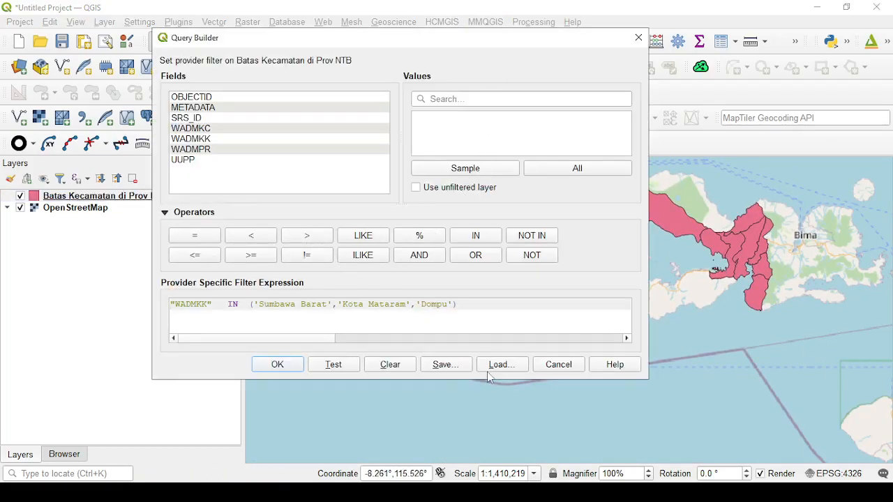
click(291, 364)
drag(428, 322, 475, 339)
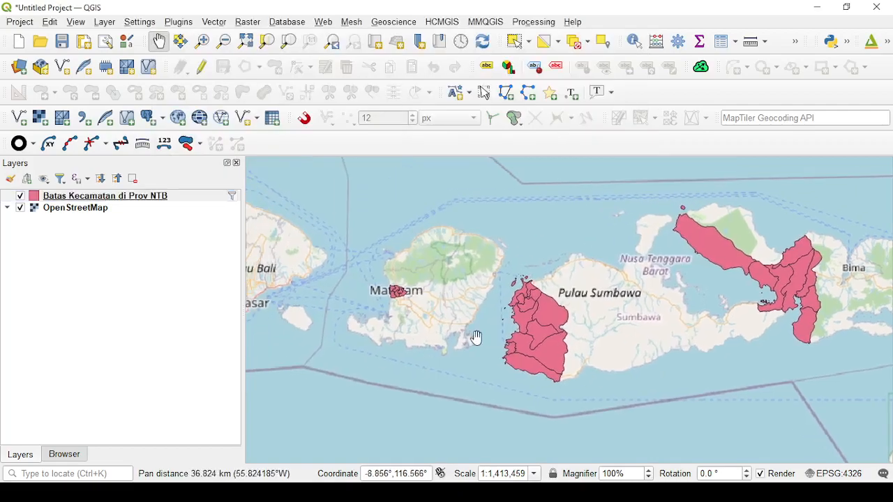
scroll(439, 321, up, 1)
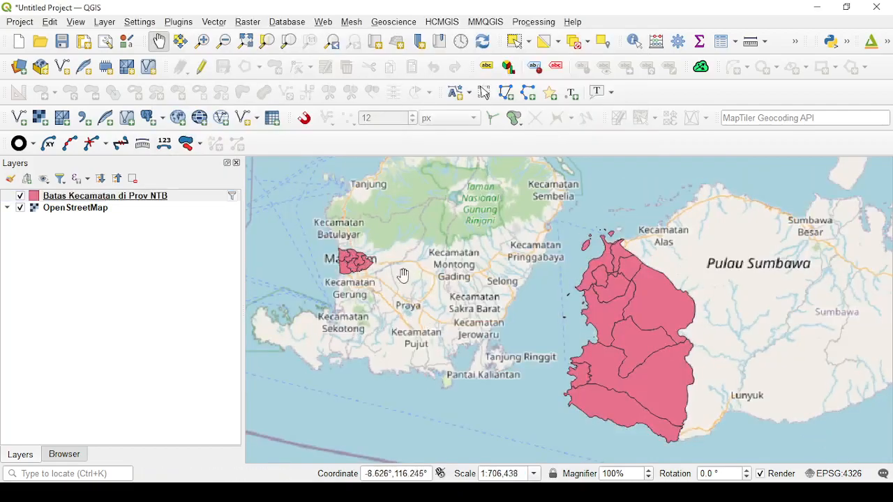
scroll(410, 290, down, 1)
drag(473, 299, 405, 322)
drag(498, 308, 530, 306)
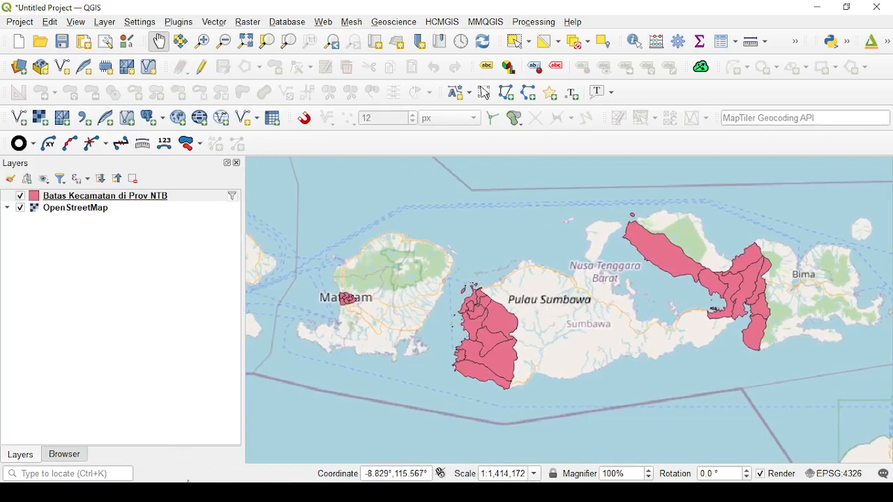
Reopen the layer's filter and remove 'Kota Mataram' and 'Dompu' from the IN list, keeping only 'Sumbawa Barat'
click(236, 197)
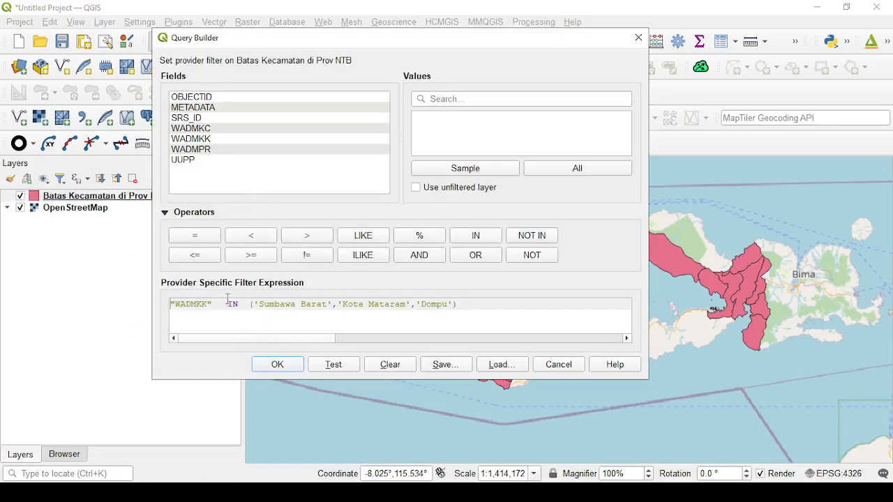
drag(244, 304, 232, 305)
click(244, 305)
double_click(235, 305)
drag(250, 305, 460, 305)
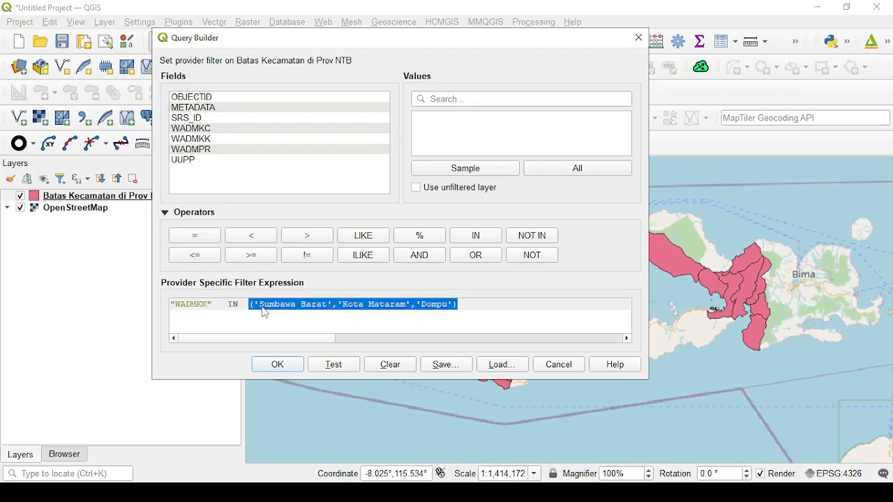
click(479, 308)
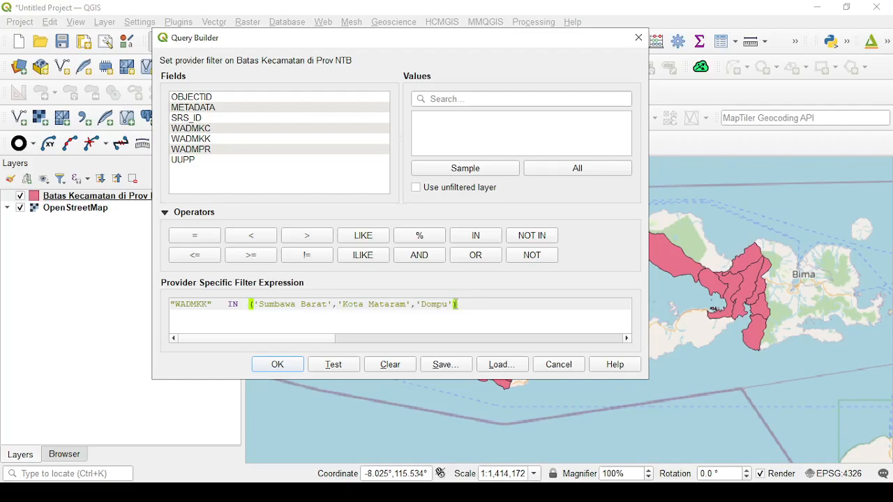
drag(455, 305, 332, 308)
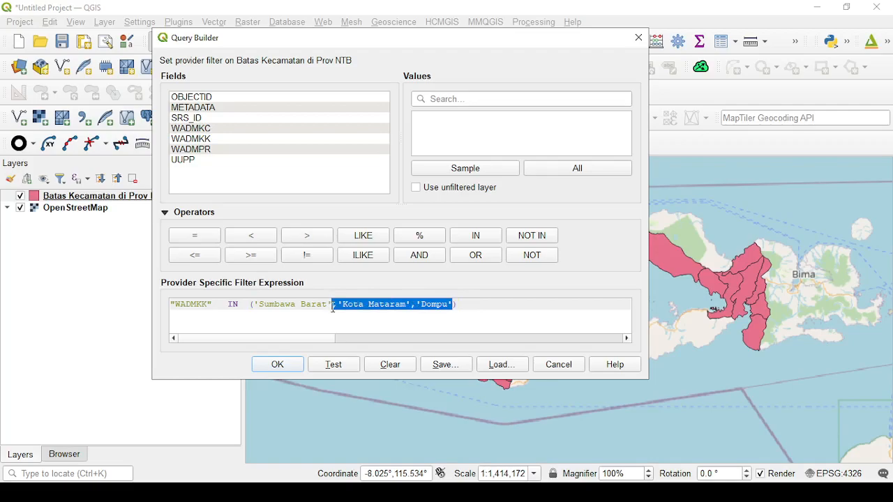
key(BackSpace)
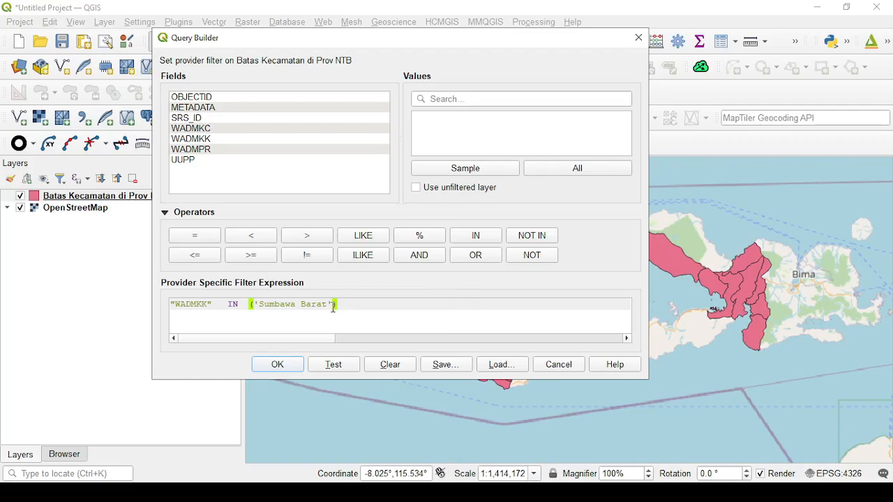
Test the expression "WADMKK" IN ('Sumbawa Barat') and apply it as the layer's filter
drag(454, 42, 190, 41)
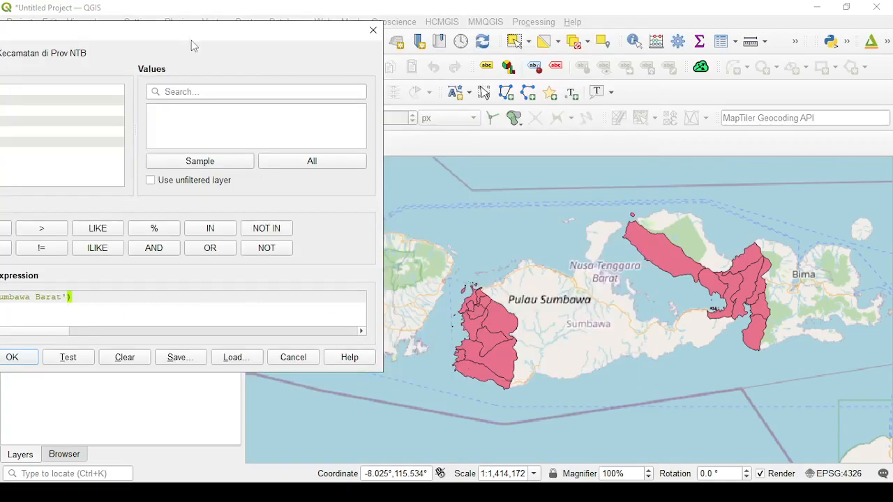
click(69, 359)
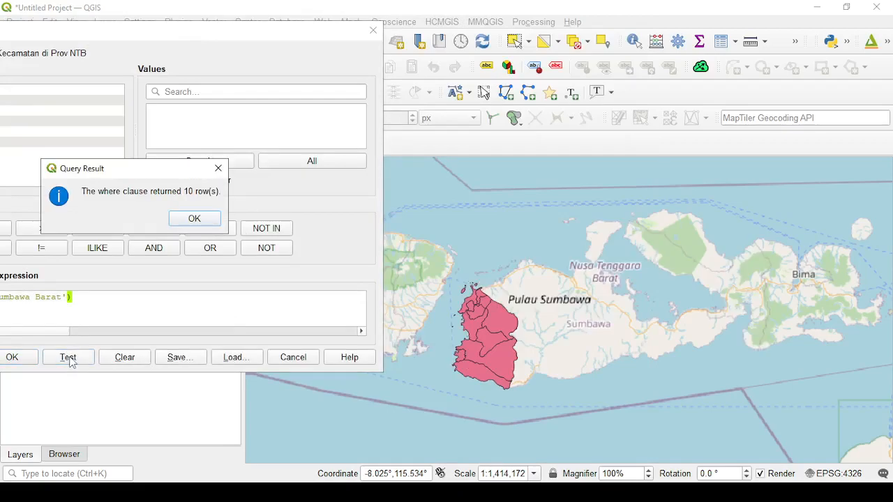
click(198, 219)
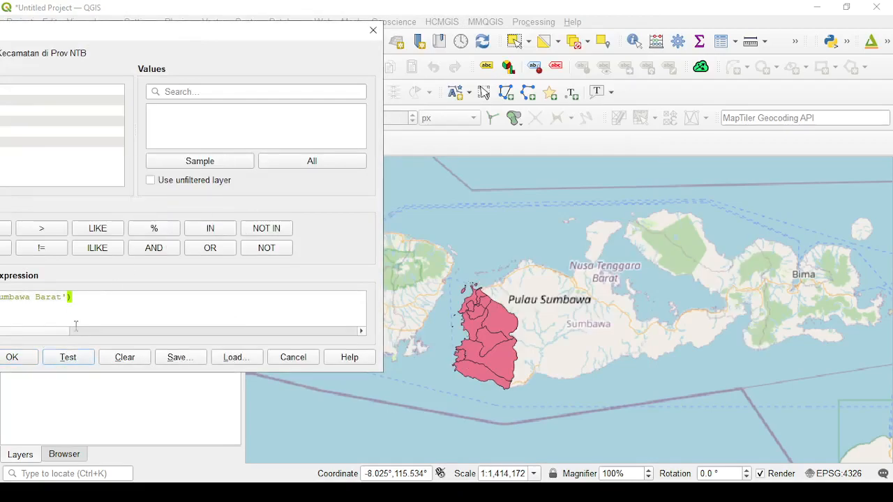
click(12, 357)
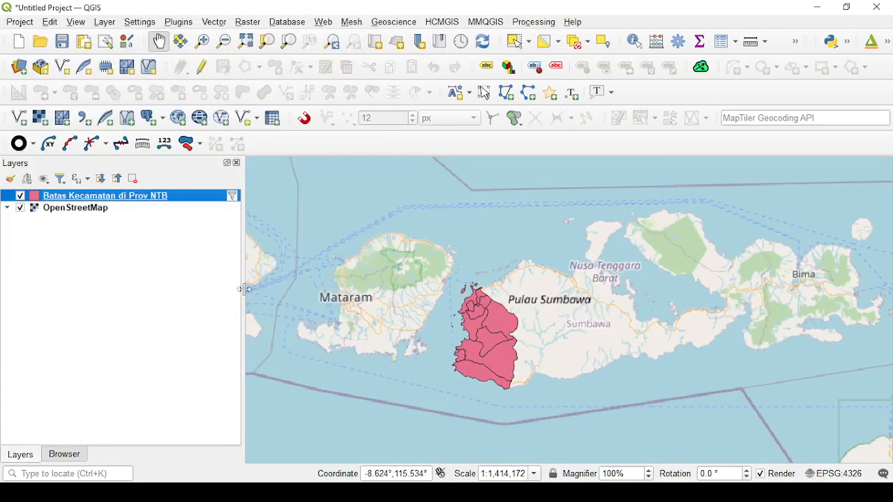
Reopen the layer's filter and rewrite the expression as "WADMKK" = 'Sumbawa Barat', with a trailing comma and no parentheses
click(232, 196)
drag(213, 44, 468, 60)
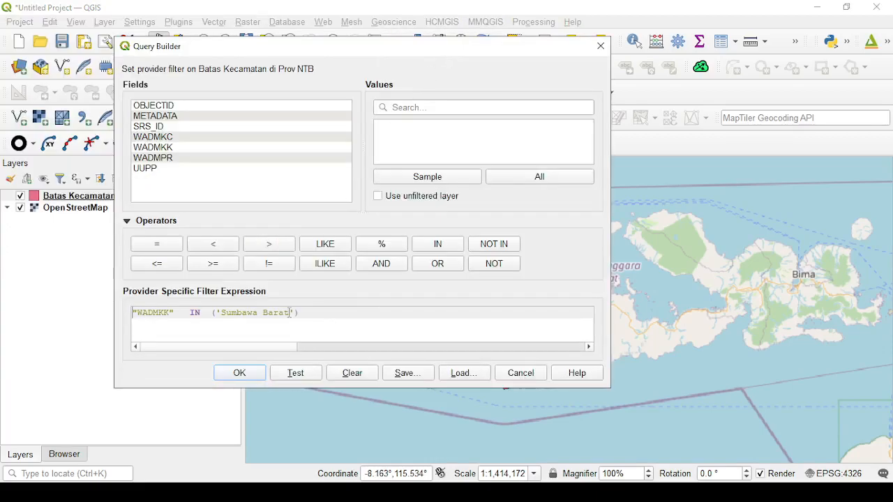
double_click(200, 312)
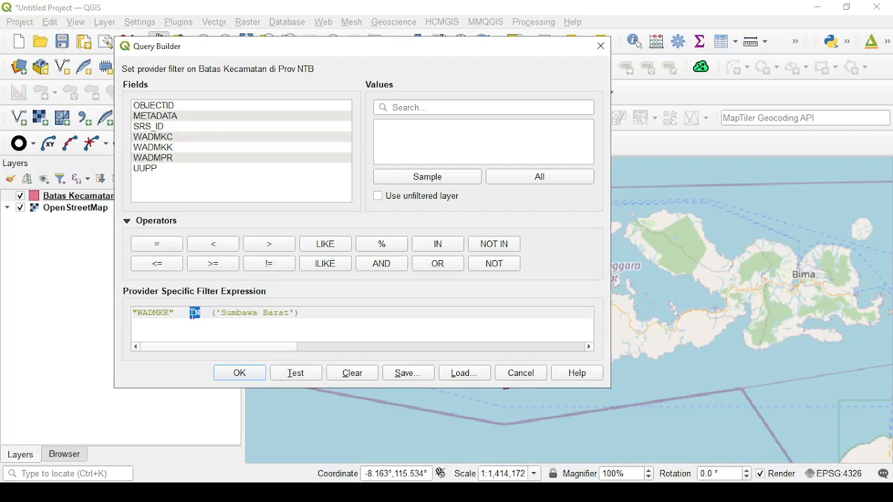
click(300, 313)
key(BackSpace)
click(221, 313)
key(BackSpace)
key(BackSpace)
key(BackSpace)
click(157, 244)
text(,)
click(173, 149)
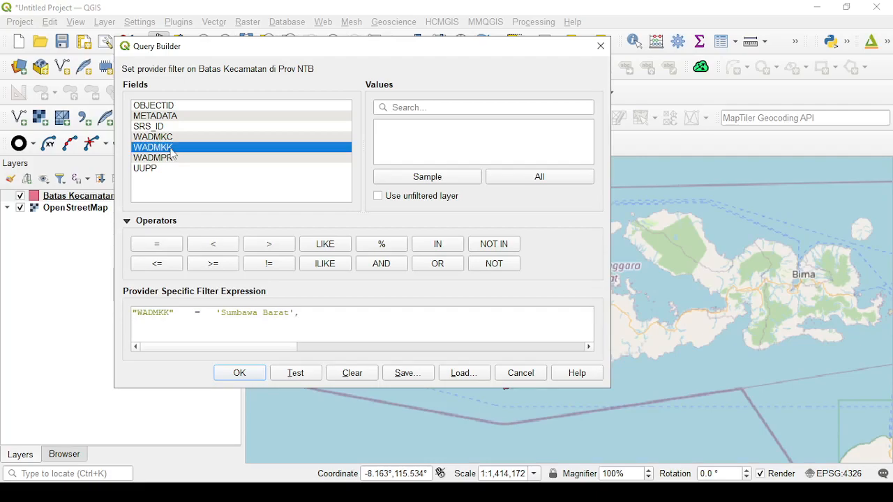
double_click(173, 149)
key(BackSpace)
key(BackSpace)
key(BackSpace)
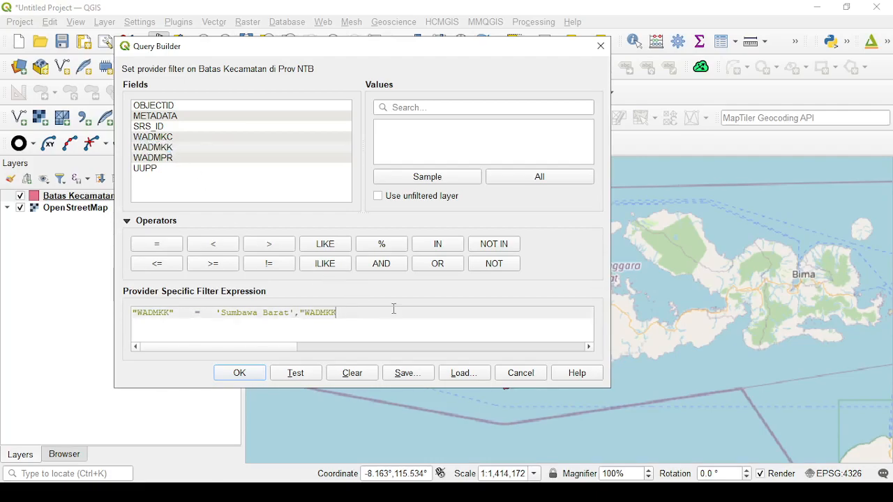
key(BackSpace)
key(BackSpace)
key(BackSpace)
key(BackSpace)
key(BackSpace)
List the WADMKK sample values from the unfiltered layer and add 'Kota Mataram' as the second value after the equals operator
click(171, 148)
click(388, 198)
click(415, 177)
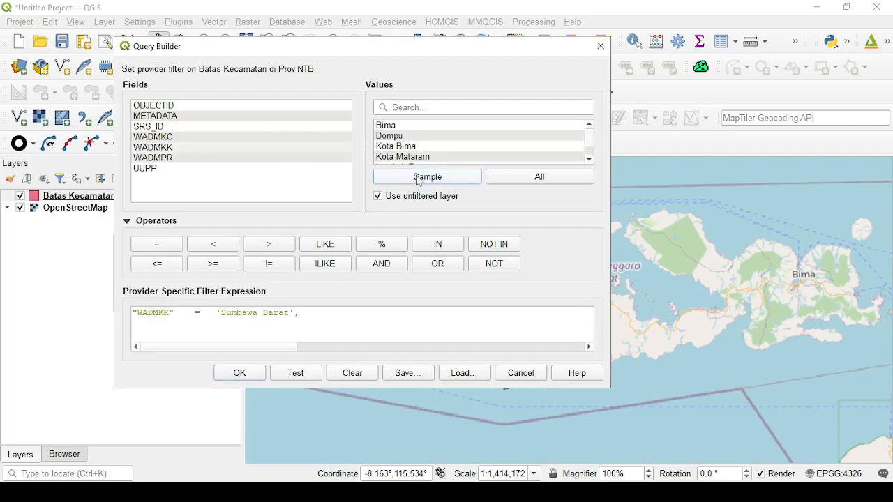
scroll(401, 139, down, 2)
scroll(400, 146, up, 2)
scroll(399, 143, down, 1)
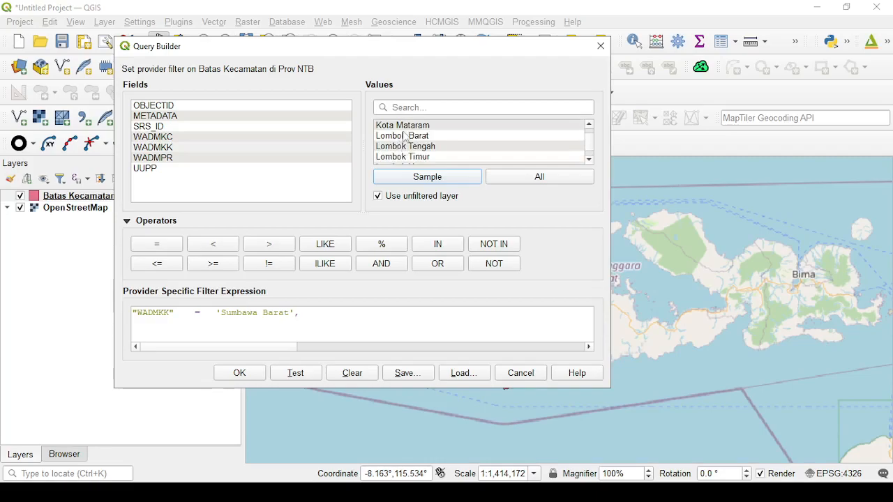
click(413, 127)
double_click(414, 127)
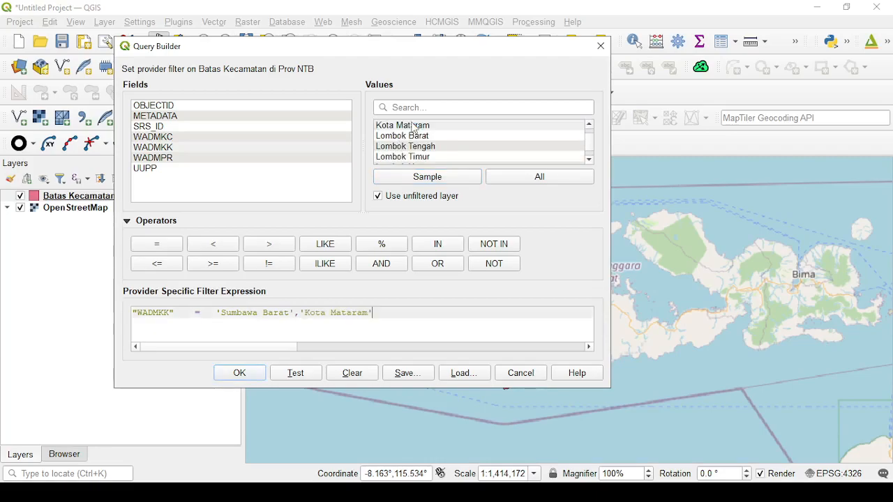
Add a comma and 'Dompu' from the sample values as the third value of the expression
text(,)
scroll(422, 145, down, 1)
scroll(422, 148, up, 2)
double_click(405, 136)
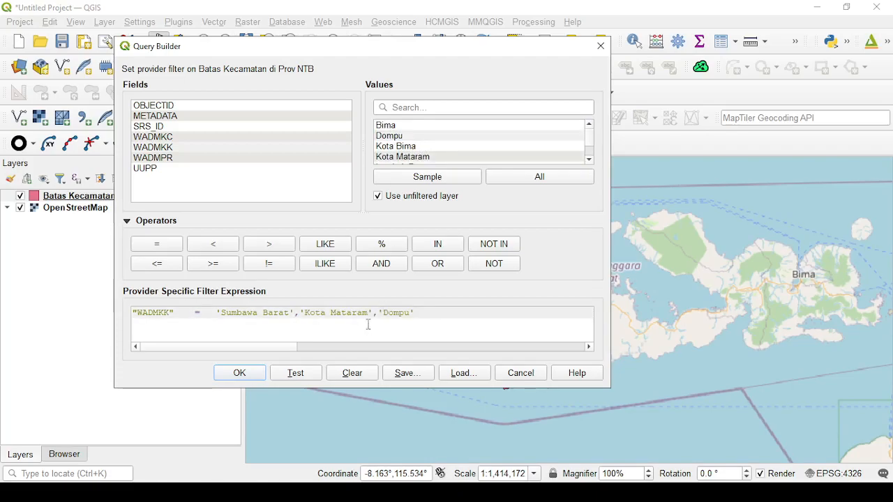
Test the expression that uses the equals operator with three comma-separated regencies
drag(439, 49, 206, 67)
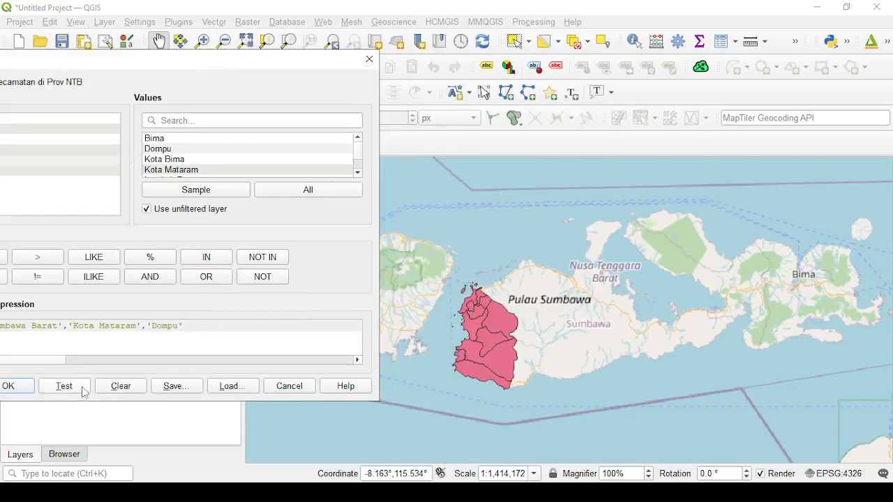
click(73, 390)
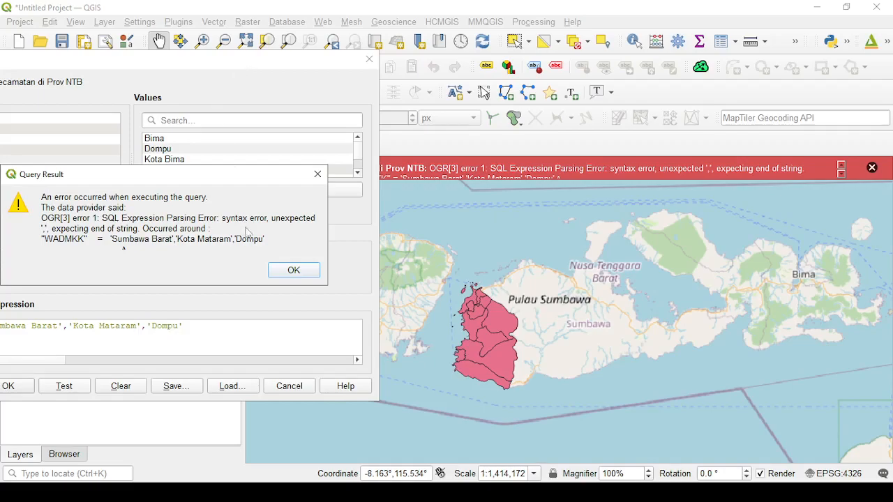
click(293, 270)
drag(247, 63, 544, 54)
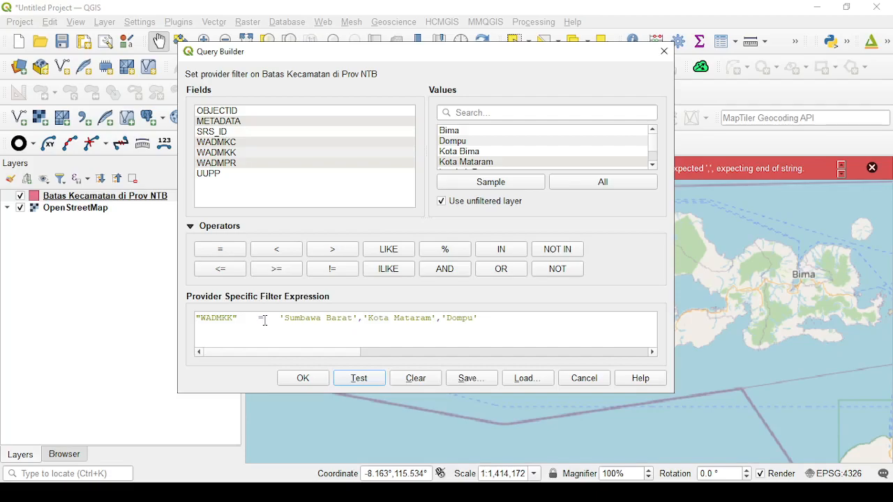
drag(485, 62, 0, 65)
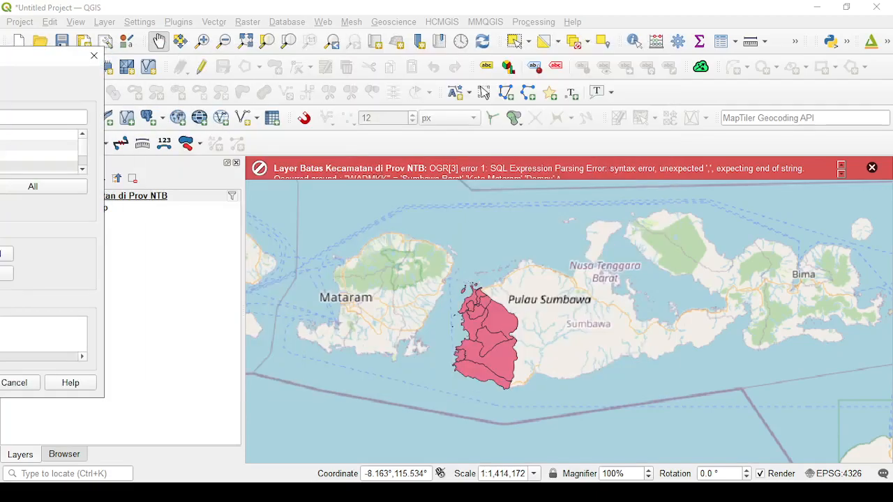
drag(54, 58, 430, 26)
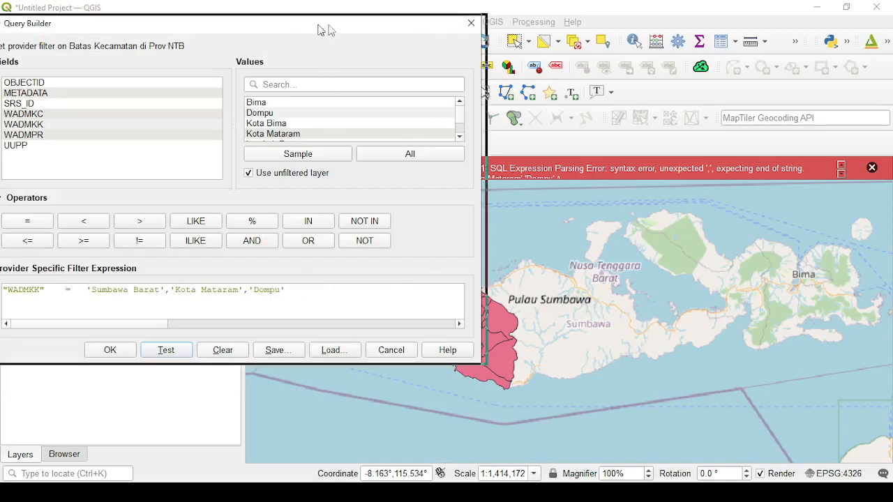
drag(317, 30, 466, 44)
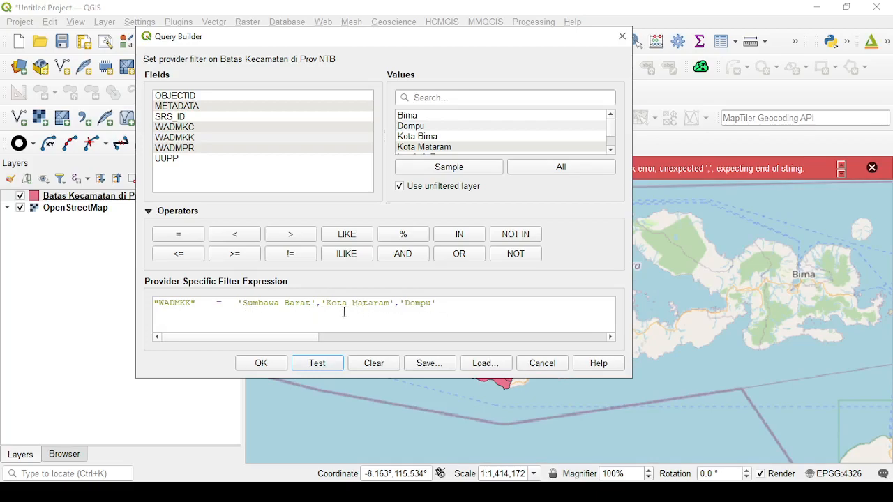
Replace the equals operator with IN, enclose the three regencies in parentheses, and test the expression
double_click(224, 305)
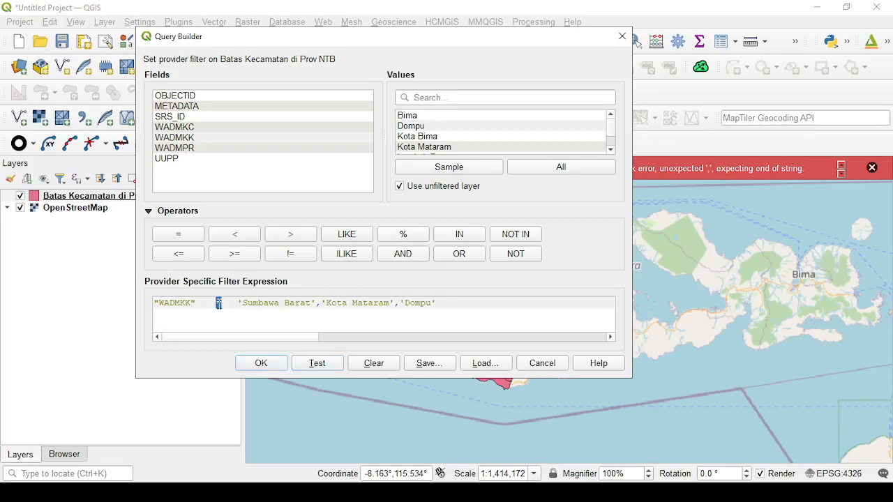
click(469, 235)
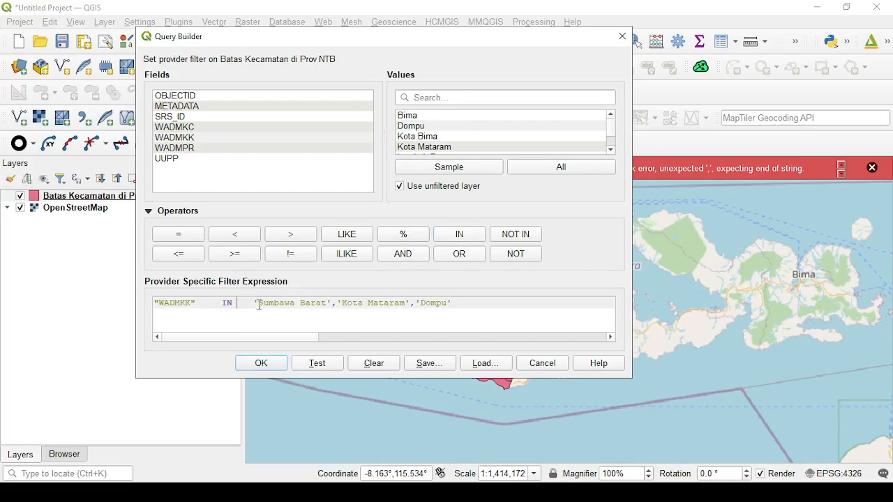
text(()
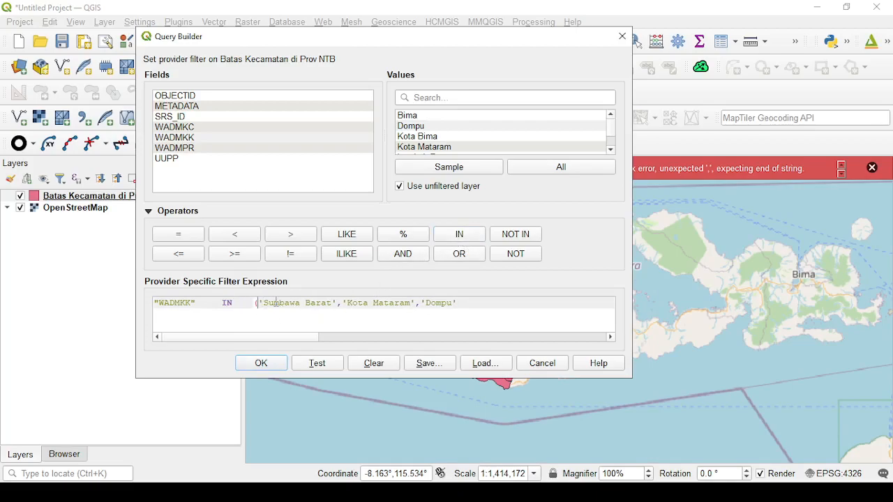
text())
click(320, 363)
click(453, 224)
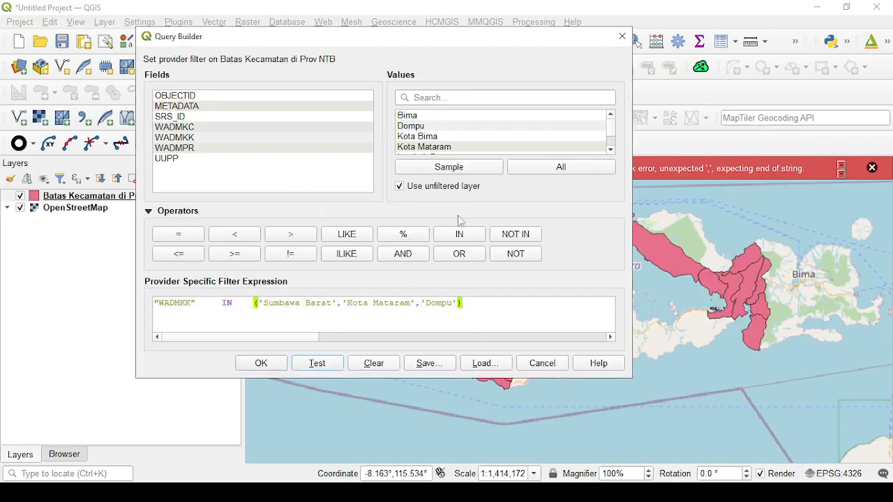
Apply the IN filter for the three regencies and dismiss the error message above the map
drag(253, 61, 498, 52)
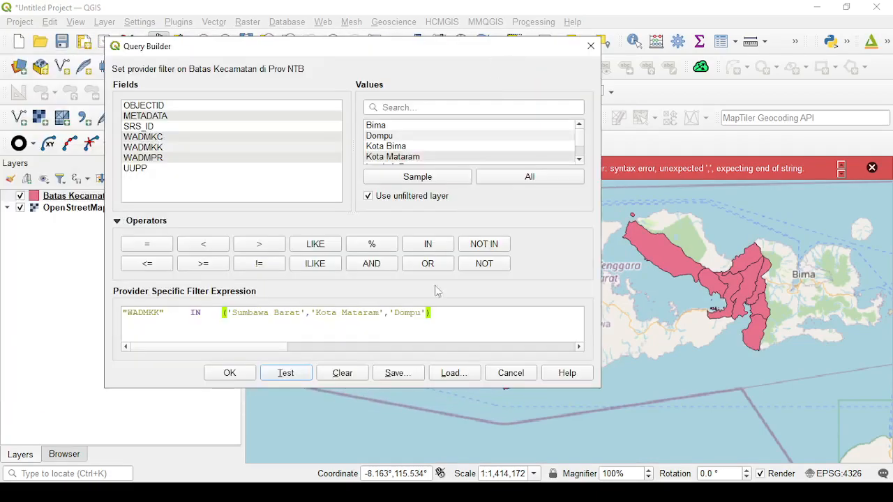
click(251, 376)
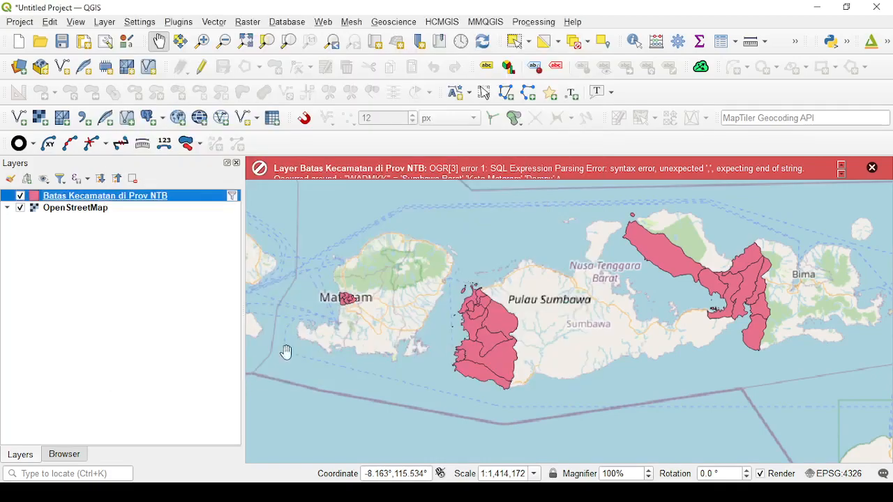
click(873, 168)
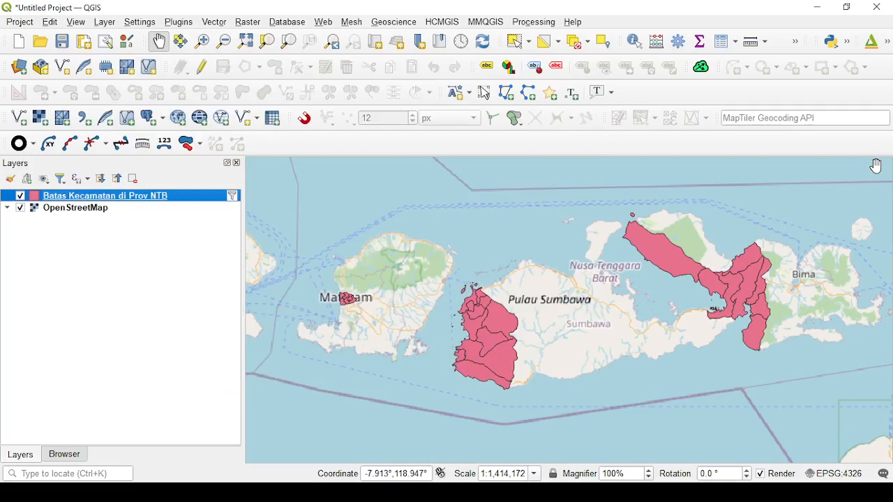
Reopen the Batas Kecamatan di Prov NTB layer's filter and test its IN expression again
click(233, 196)
click(298, 374)
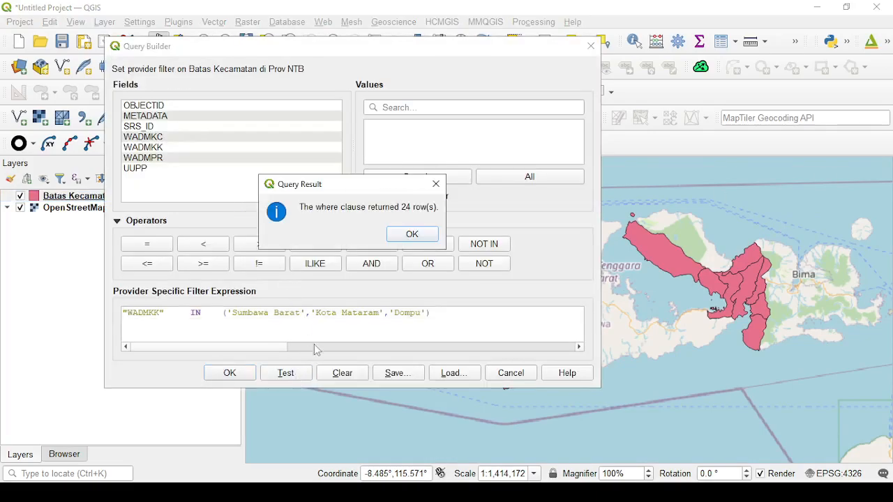
click(419, 236)
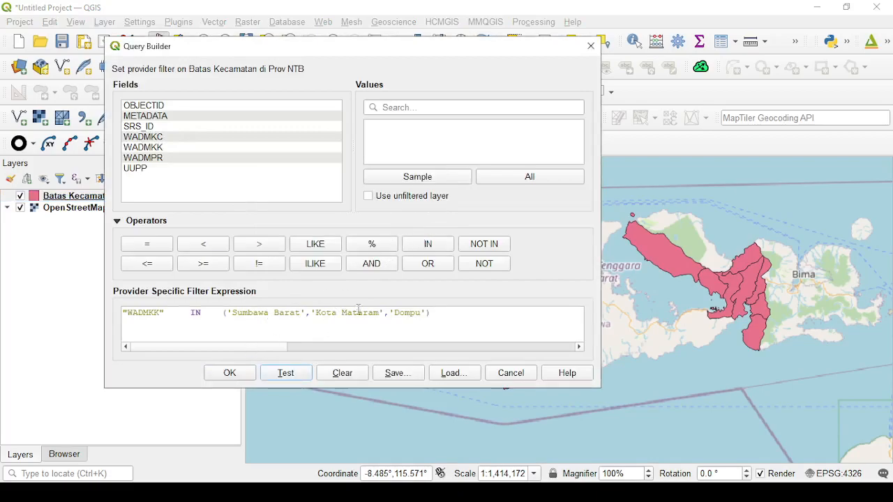
drag(440, 52, 173, 56)
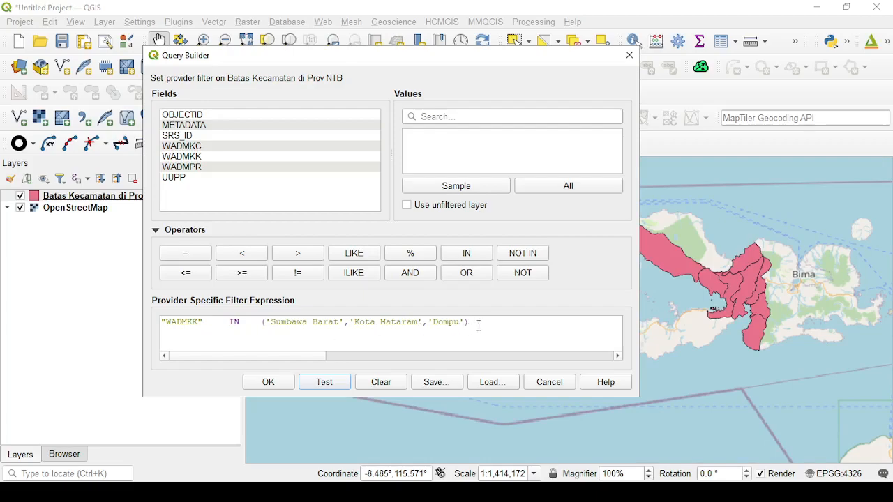
Replace the IN operator and its regency list with an equals operator, and list the WADMKK sample values from the unfiltered layer
drag(480, 324, 232, 324)
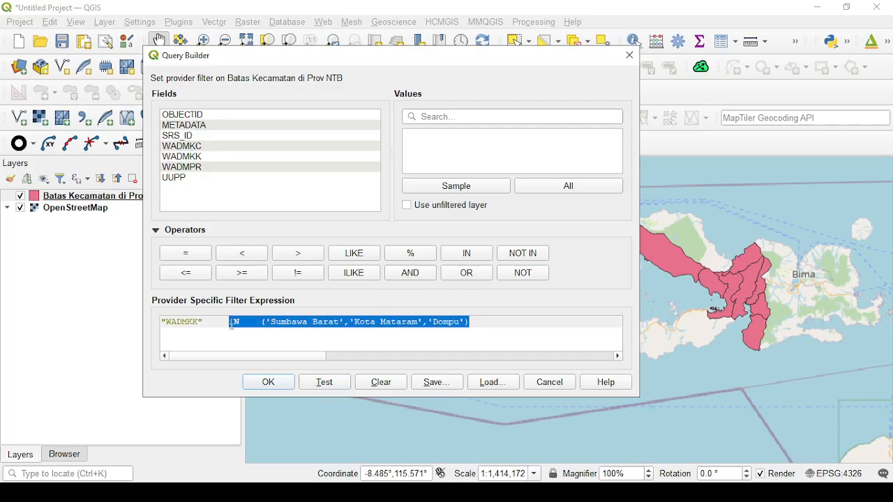
click(198, 256)
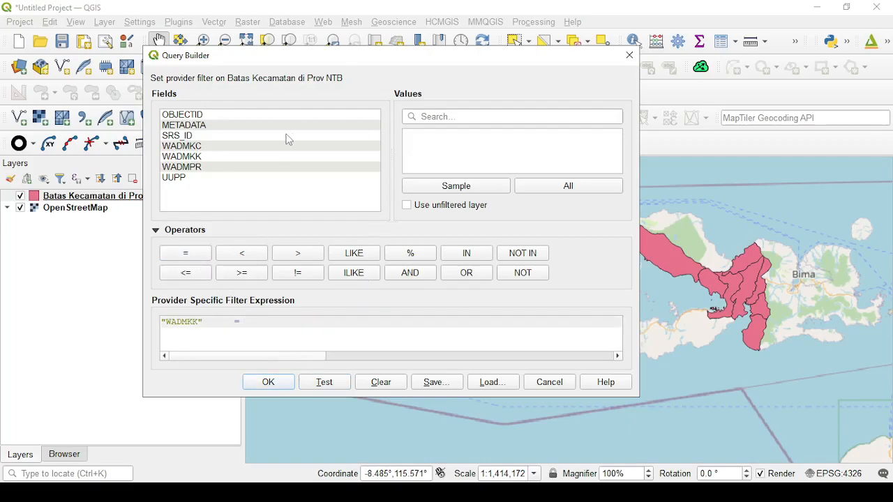
click(194, 168)
click(197, 157)
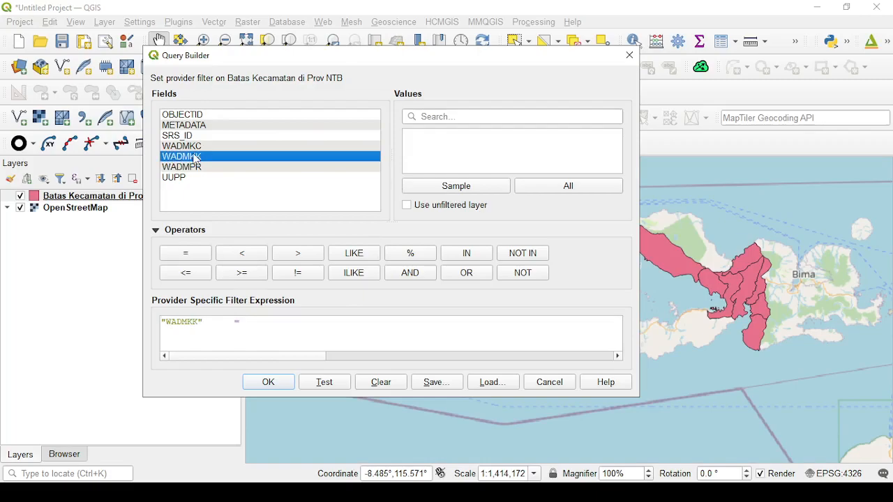
click(452, 185)
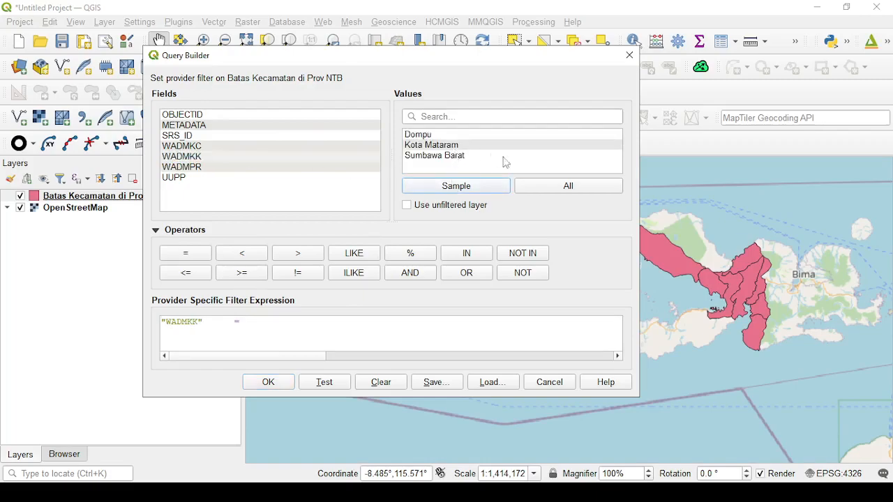
click(469, 205)
click(462, 190)
scroll(471, 159, down, 2)
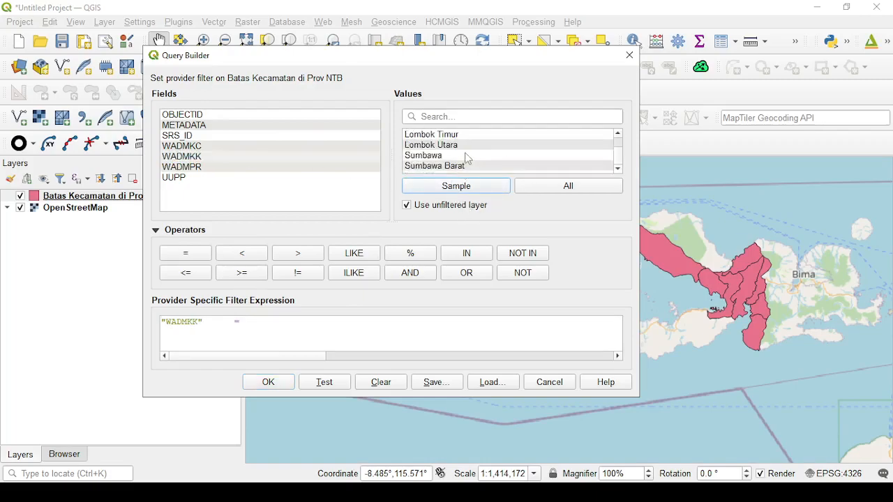
Add 'Sumbawa Barat' as the only value after the equals operator and apply the filter
click(434, 166)
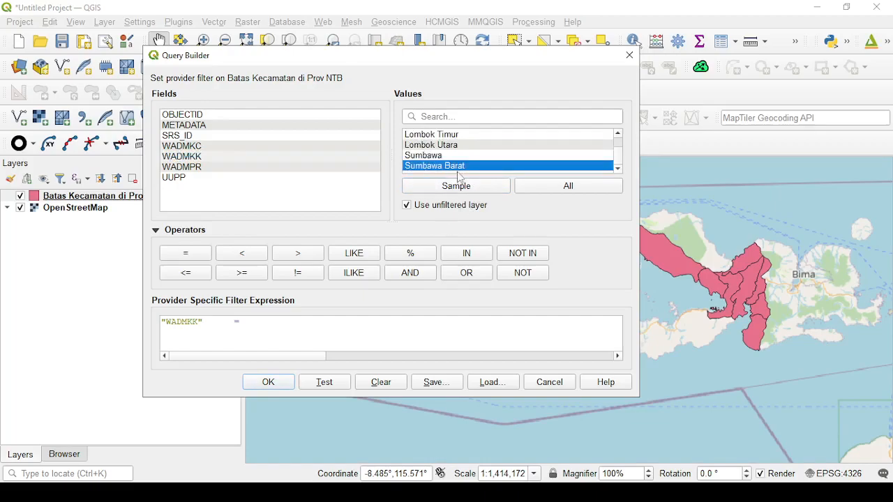
double_click(462, 167)
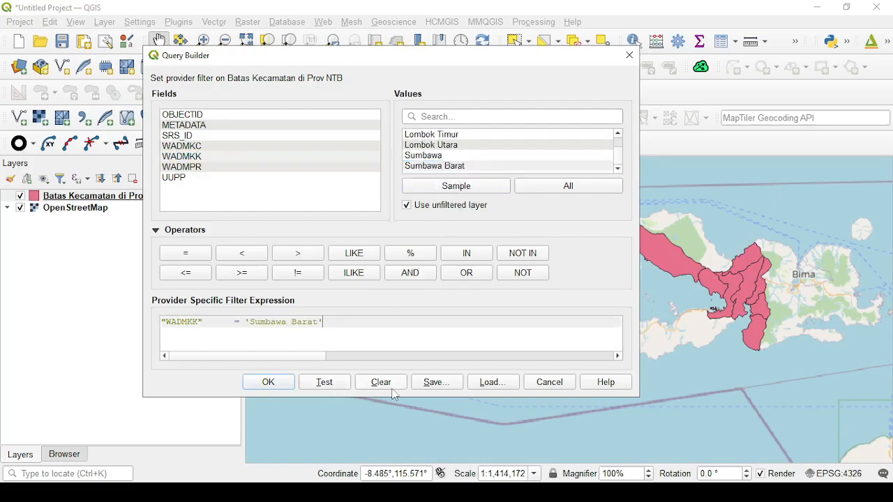
click(269, 382)
scroll(423, 350, up, 1)
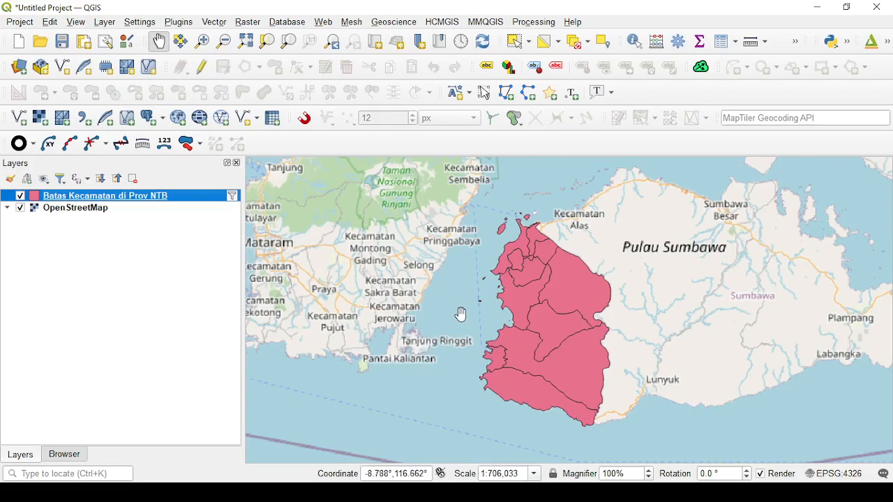
drag(461, 313, 415, 312)
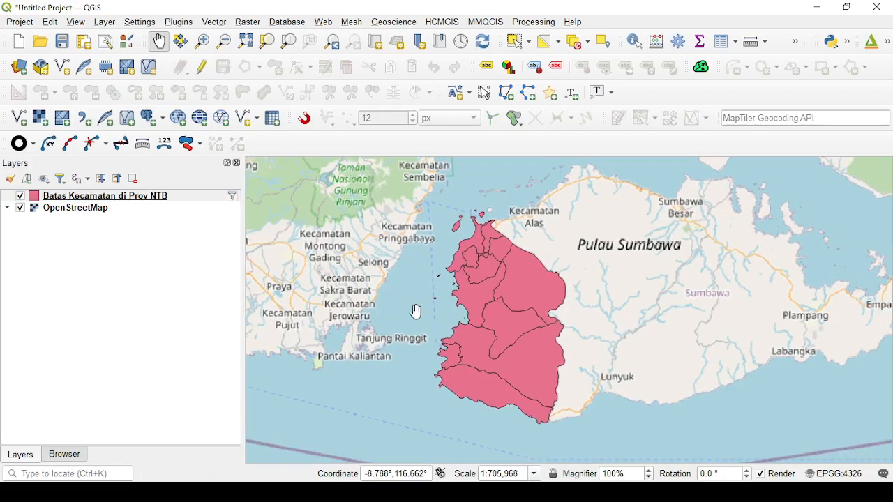
scroll(416, 312, down, 1)
drag(414, 313, 423, 309)
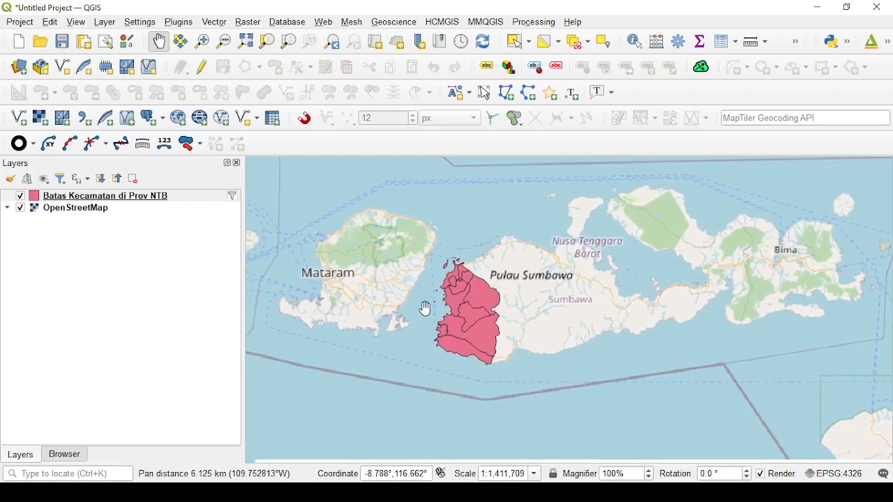
scroll(424, 308, down, 1)
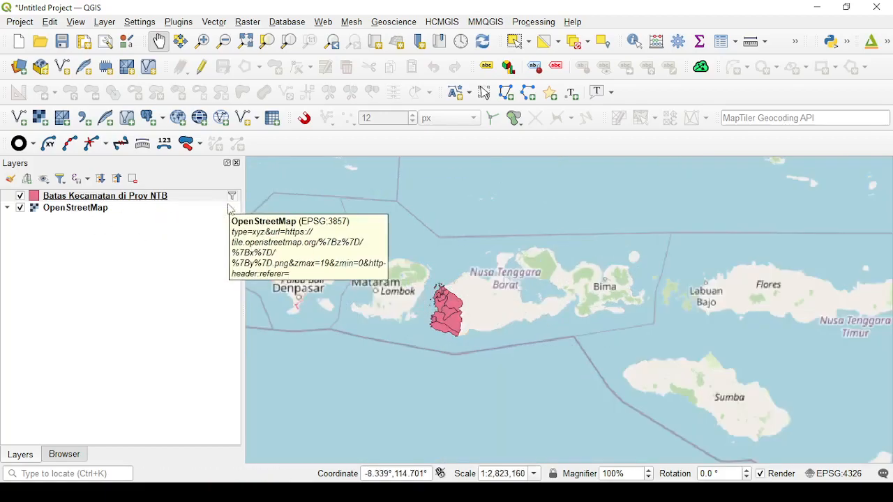
Reopen the filter of the Batas Kecamatan di Prov NTB layer, clear its expression and apply the empty filter
click(132, 198)
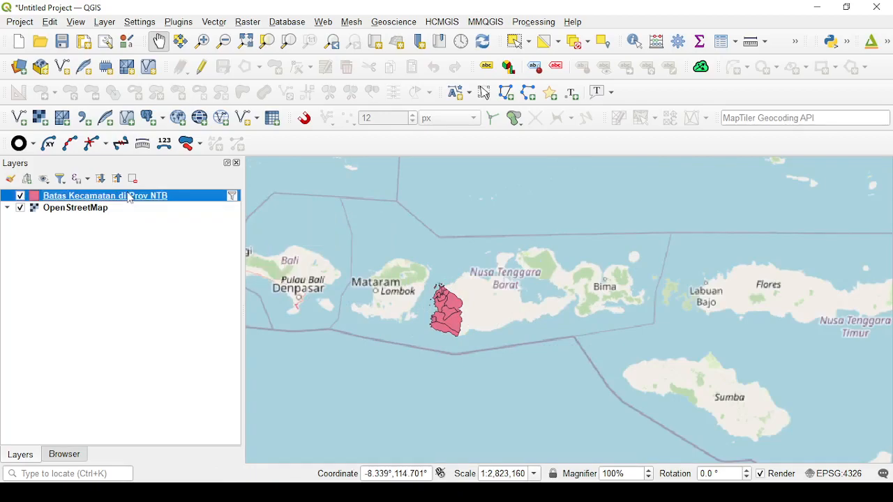
click(234, 197)
click(398, 383)
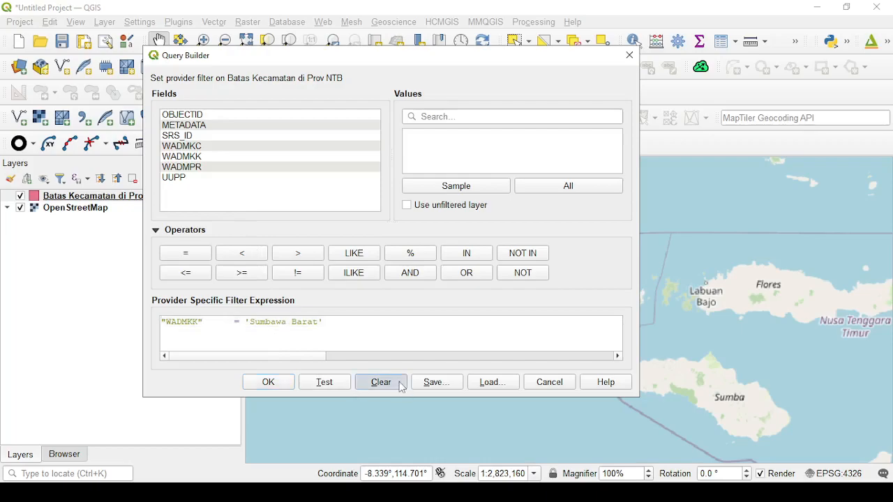
click(279, 383)
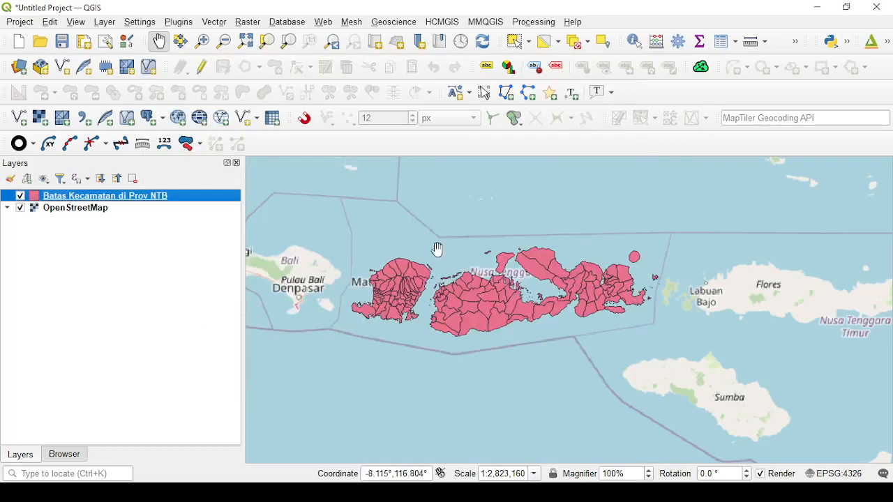
Add the [LapakGIS.com] Batas_Kecamatan_BIG_PPBW layer to the project
scroll(437, 251, up, 1)
drag(435, 249, 457, 251)
scroll(457, 251, down, 1)
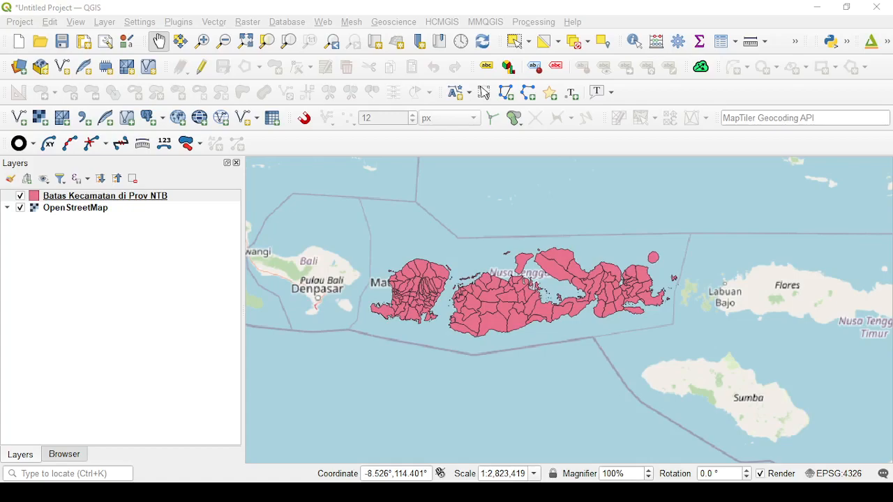
mouse_move(3, 272)
mouse_down()
mouse_move(367, 282)
mouse_move(365, 247)
mouse_up()
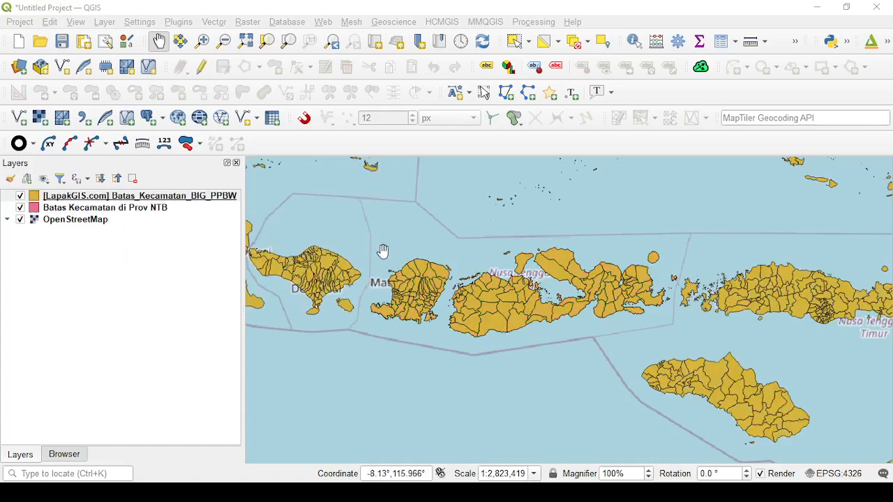
Examine the coverage of the Batas_Kecamatan_BIG_PPBW layer across Indonesia and its district boundaries around Nusa Tenggara Barat
scroll(388, 261, down, 2)
drag(411, 223, 454, 309)
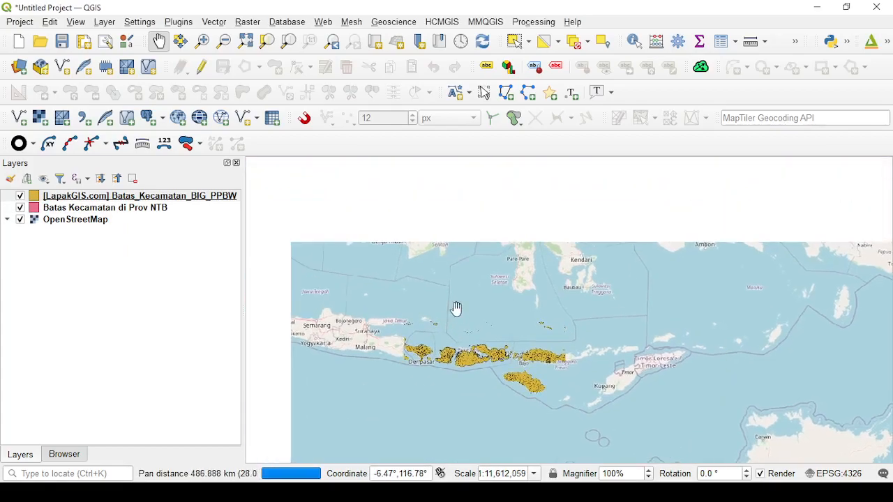
scroll(454, 307, down, 1)
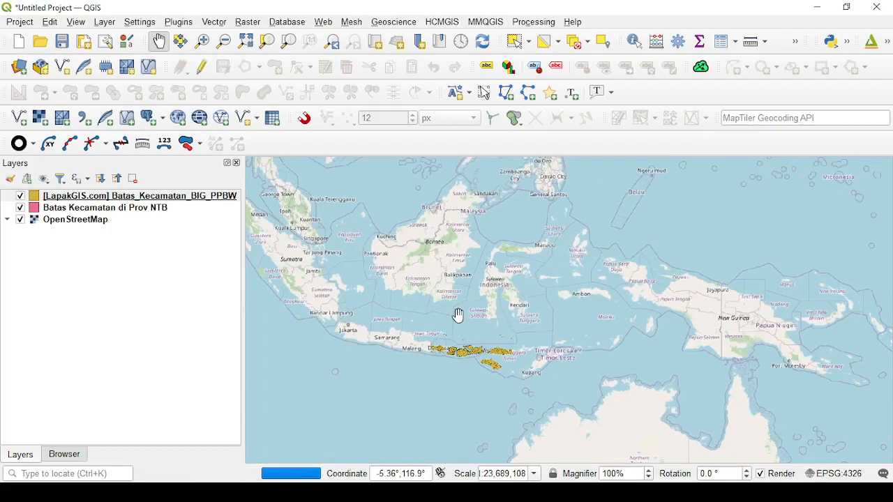
drag(427, 318, 492, 341)
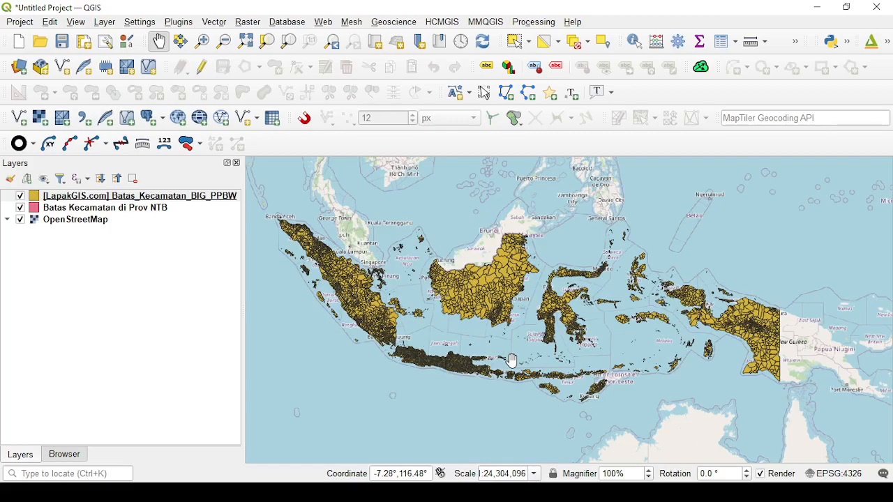
scroll(527, 381, up, 1)
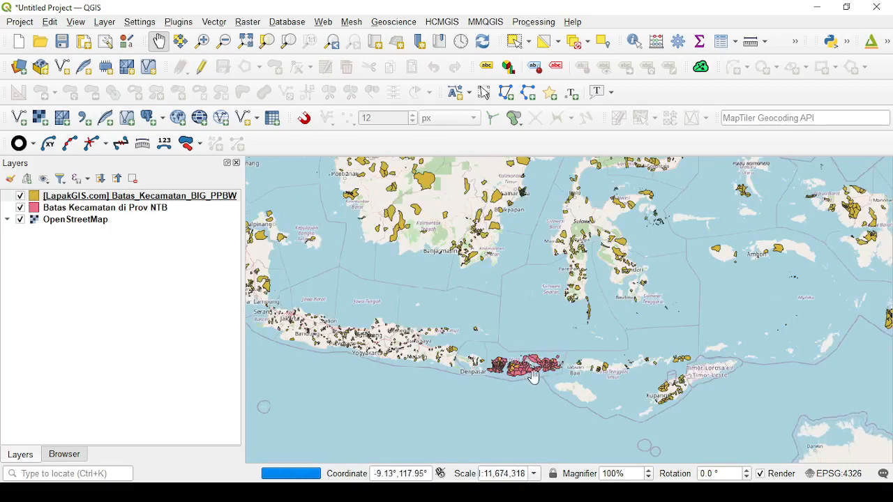
scroll(534, 376, up, 1)
scroll(487, 340, up, 1)
drag(486, 339, 510, 207)
scroll(502, 218, up, 1)
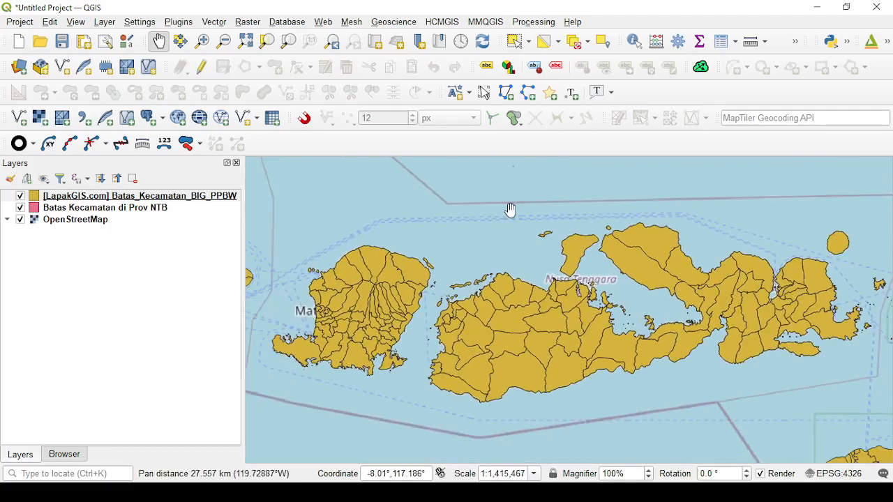
scroll(510, 207, down, 1)
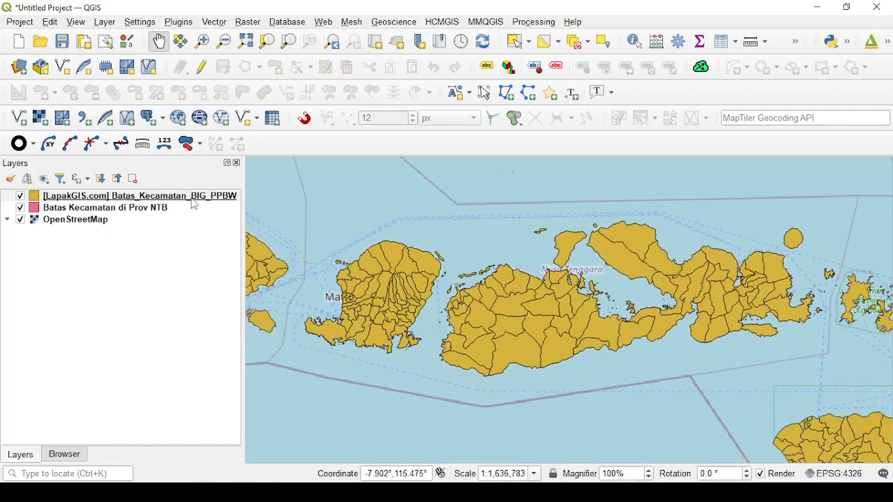
Open the attribute table of the Batas_Kecamatan_BIG_PPBW layer and sort it by WADMPR in ascending order
right_click(196, 204)
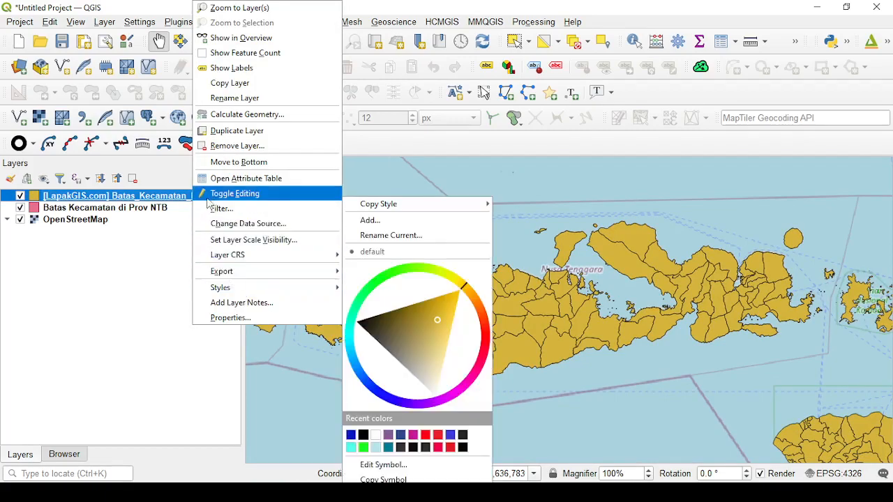
click(279, 179)
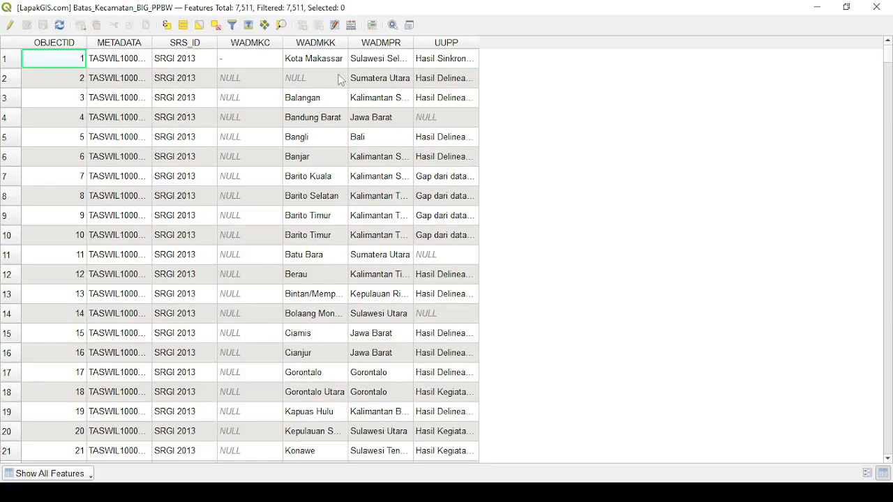
click(386, 44)
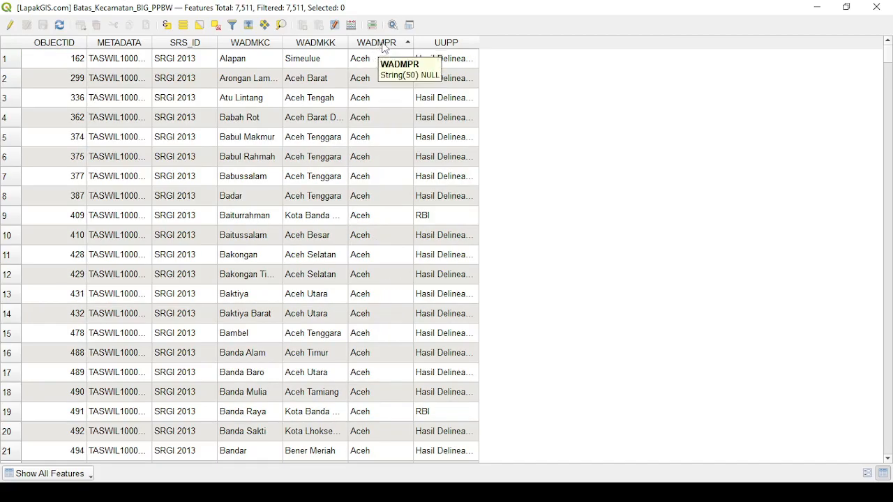
Widen the WADMPR column, look through the sorted records for the Nusa Tenggara Barat and Nusa Tenggara Timur provinces, and close the attribute table
scroll(413, 179, down, 10)
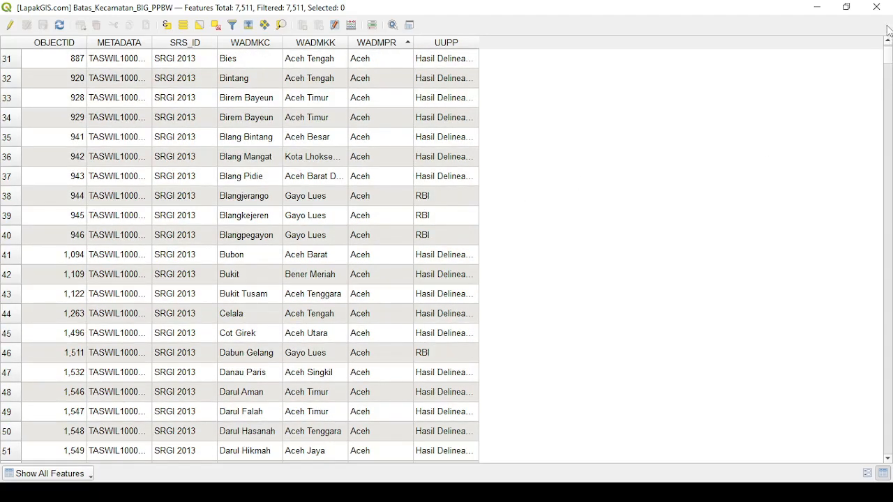
drag(889, 58, 888, 292)
drag(413, 42, 513, 42)
scroll(450, 144, up, 20)
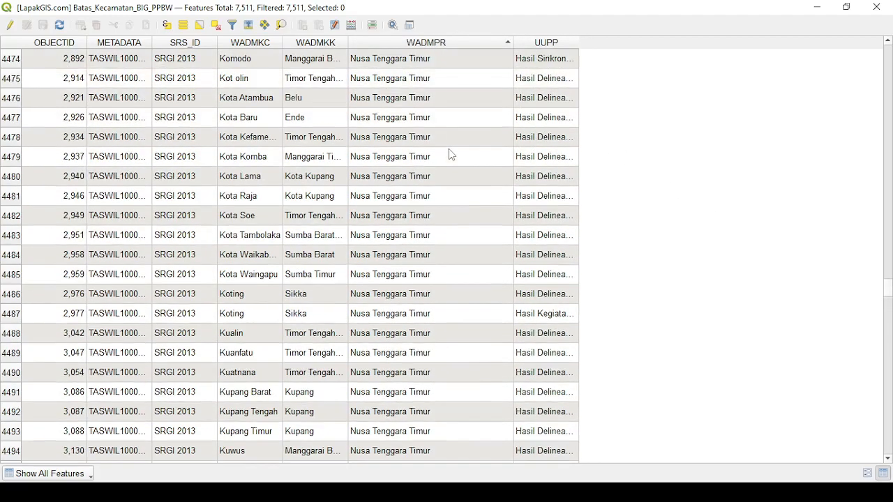
scroll(449, 149, up, 20)
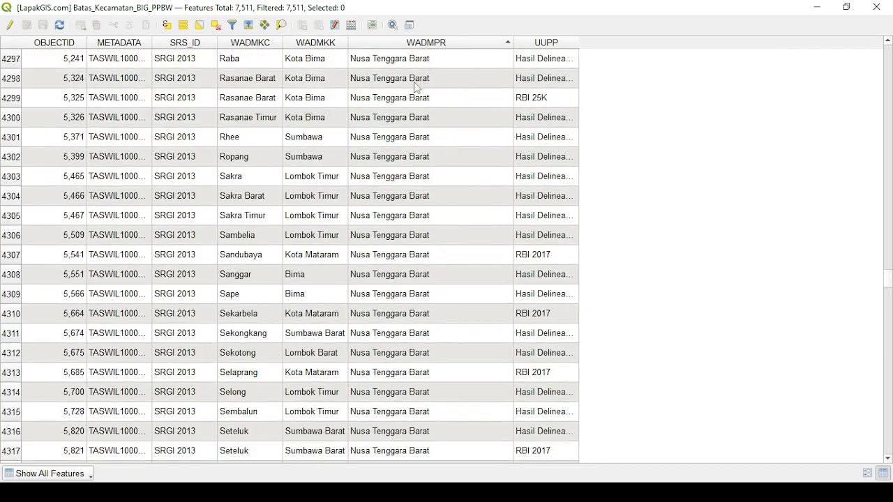
click(876, 7)
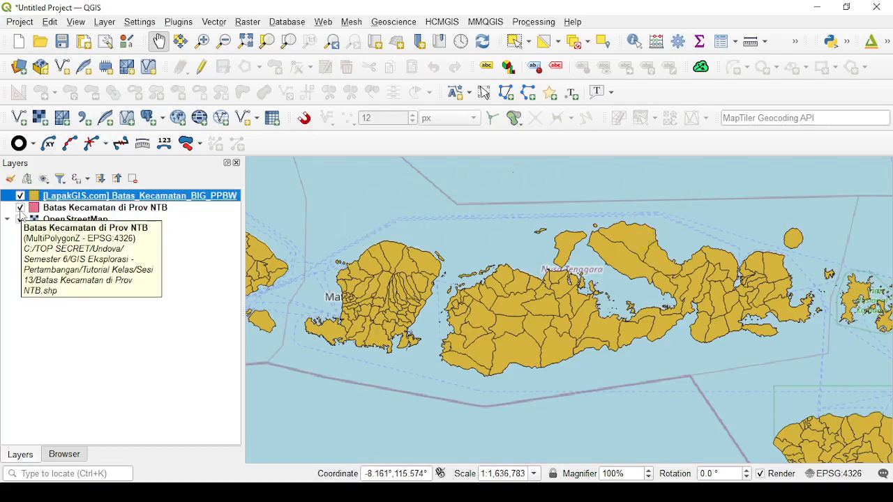
Hide the Batas Kecamatan di Prov NTB layer and view the nationwide district layer around Nusa Tenggara
click(20, 208)
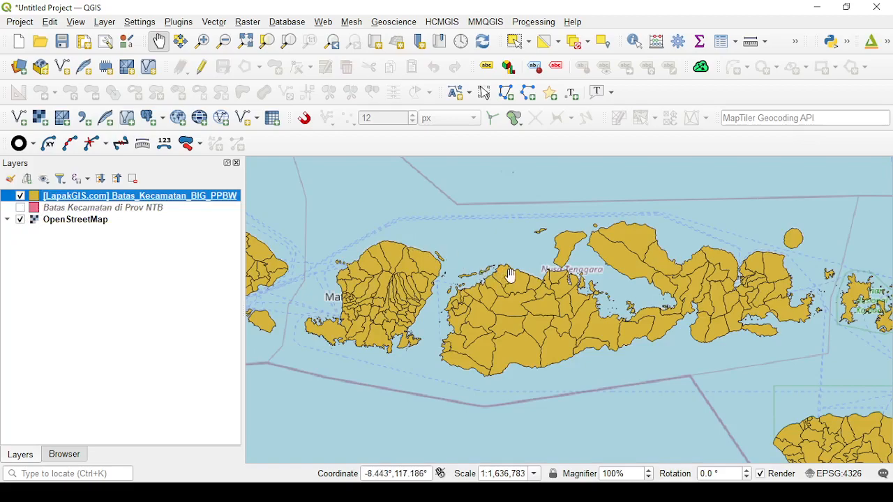
scroll(509, 276, down, 2)
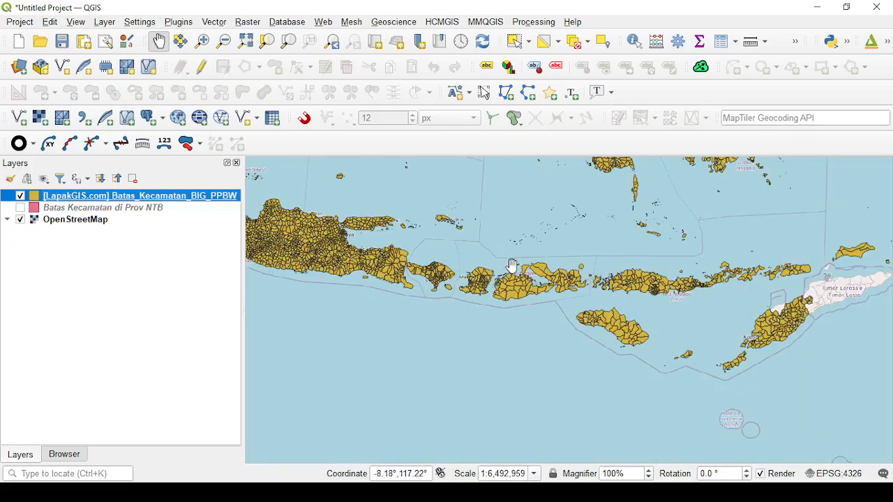
scroll(512, 266, up, 1)
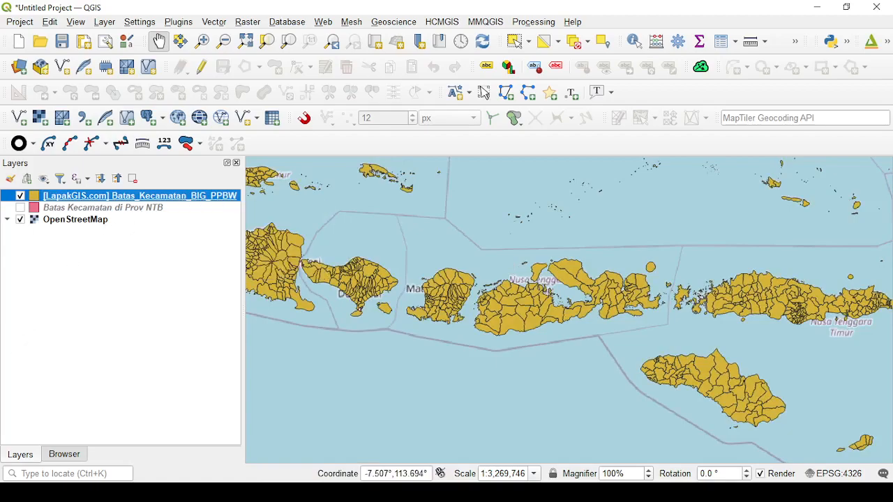
click(112, 493)
Filter the Batas_Kecamatan_BIG_PPBW layer with the expression "WADMPR" = 'Nusa Tenggara Barat'
right_click(222, 197)
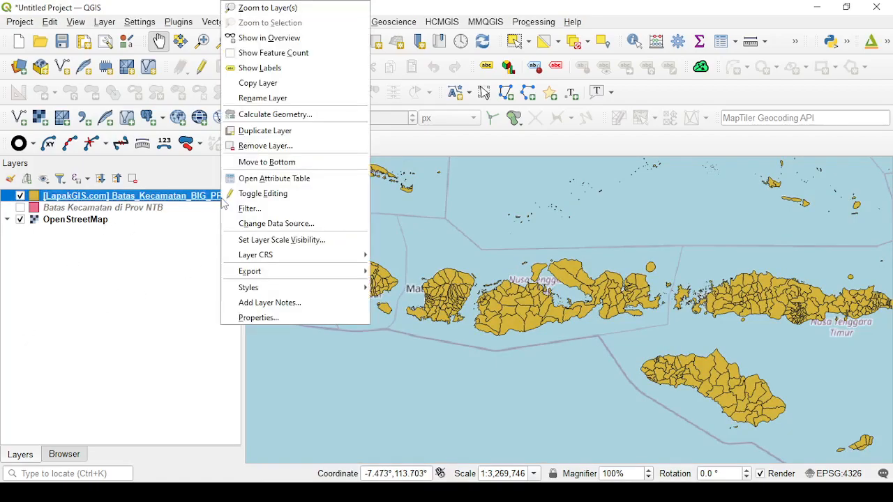
click(250, 208)
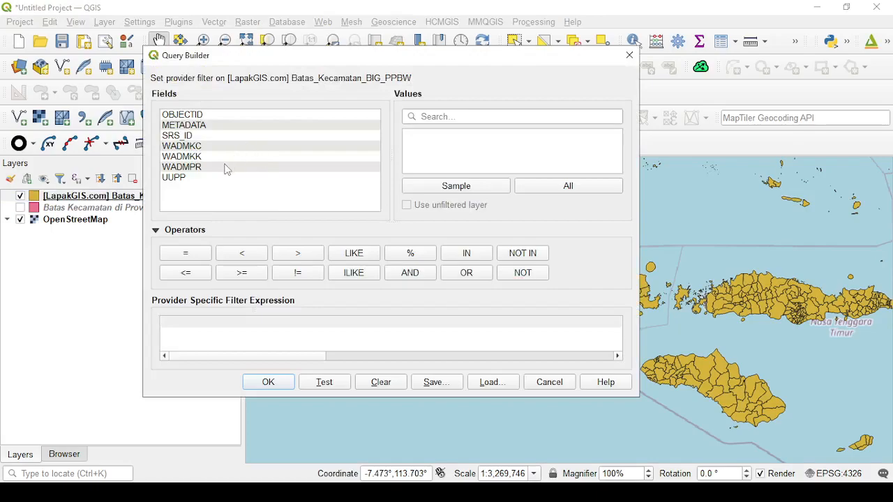
click(203, 169)
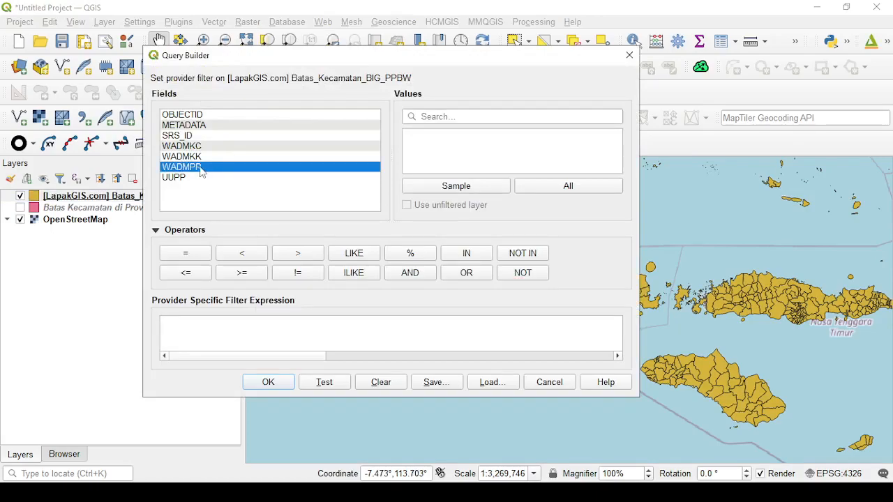
double_click(201, 169)
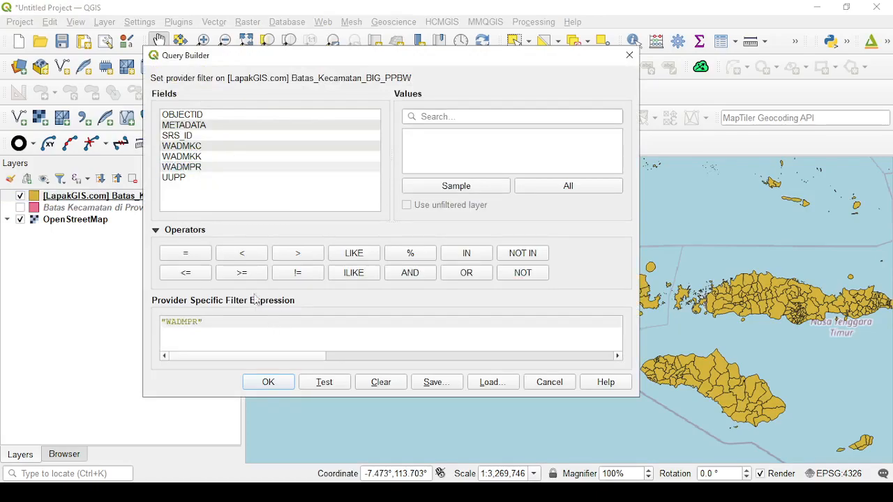
click(200, 255)
click(446, 188)
scroll(477, 143, up, 1)
scroll(474, 150, down, 3)
click(475, 146)
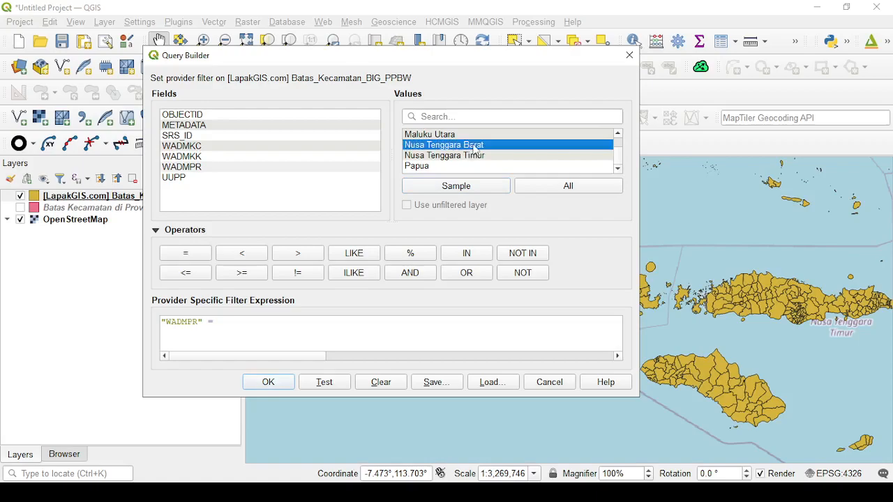
double_click(475, 146)
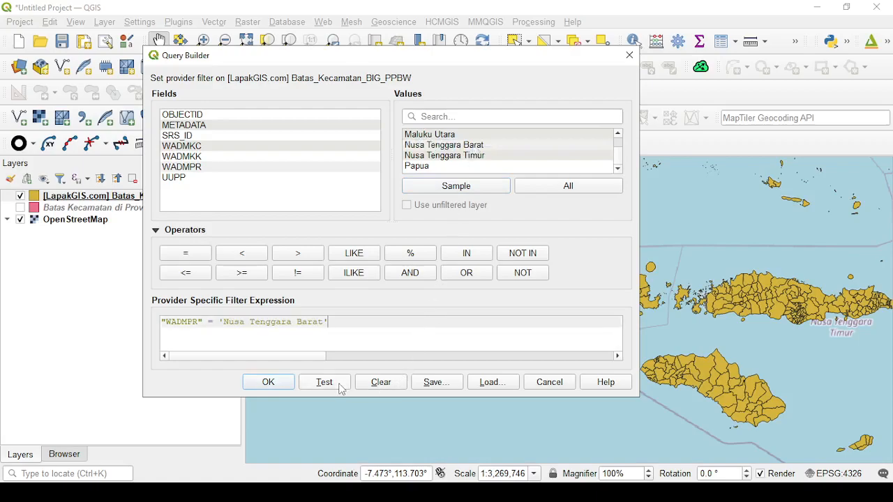
click(283, 381)
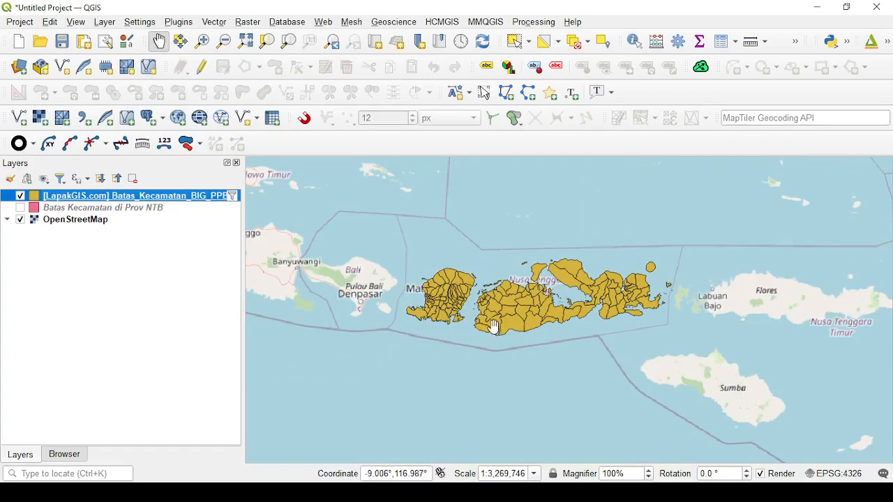
scroll(484, 321, up, 1)
drag(634, 194, 613, 238)
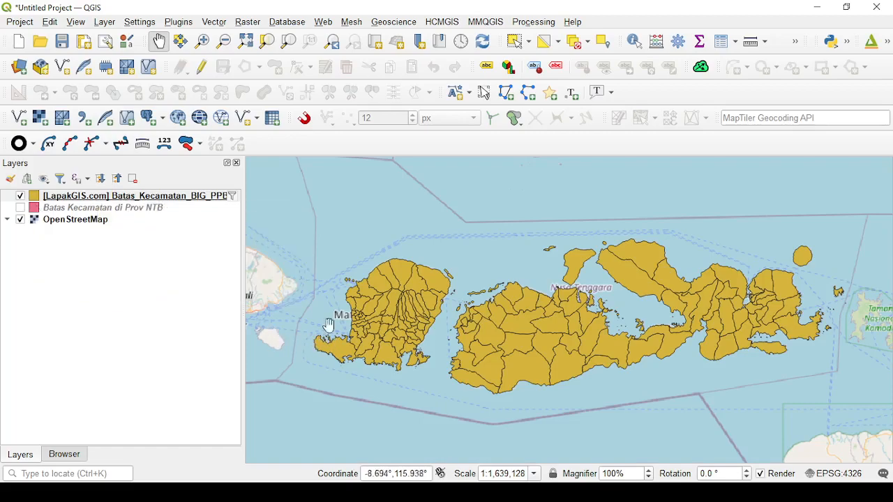
Remove the Batas_Kecamatan_BIG_PPBW layer from the project and show the Batas Kecamatan di Prov NTB layer again
right_click(219, 197)
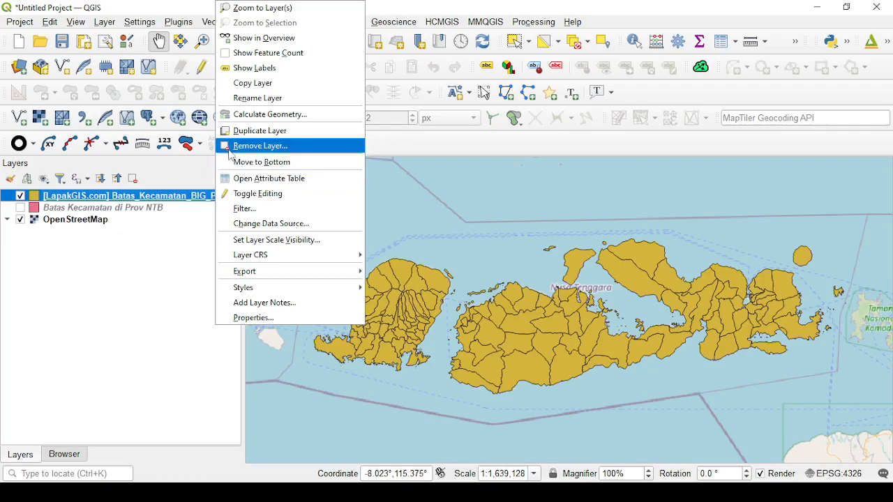
click(250, 152)
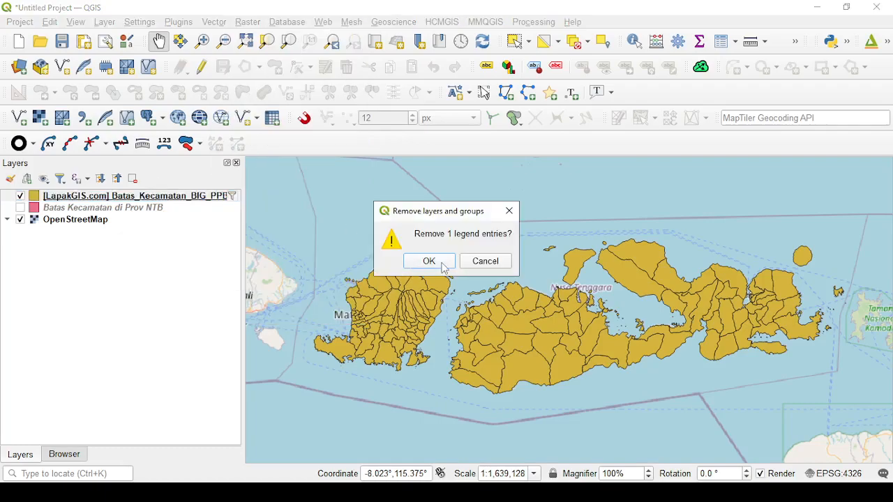
click(429, 261)
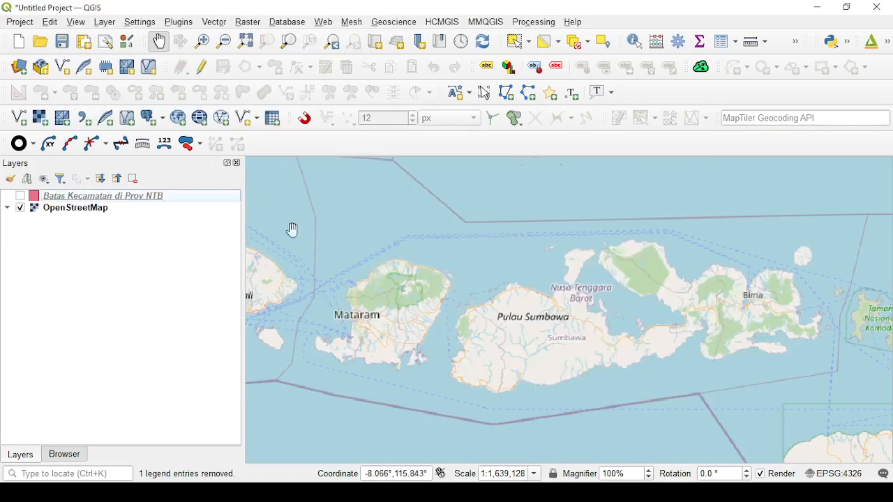
click(20, 197)
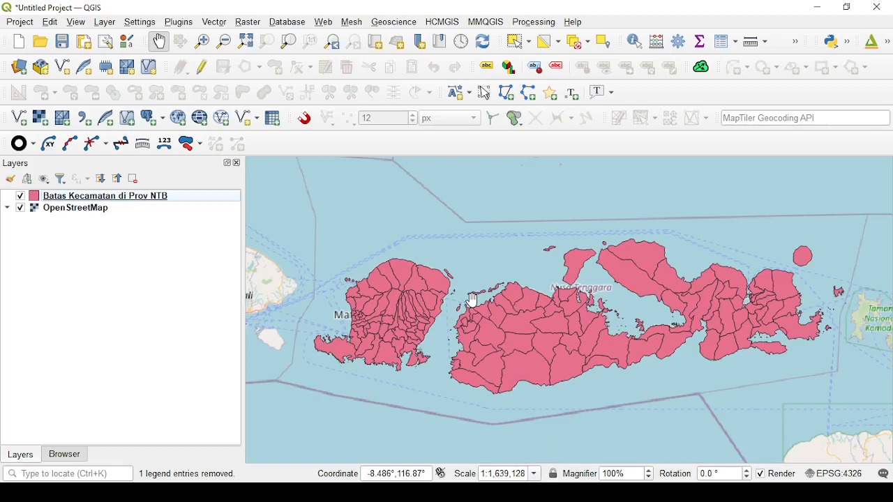
Filter the Batas Kecamatan di Prov NTB layer with the expression "WADMKK" = 'Sumbawa Barat'
right_click(186, 201)
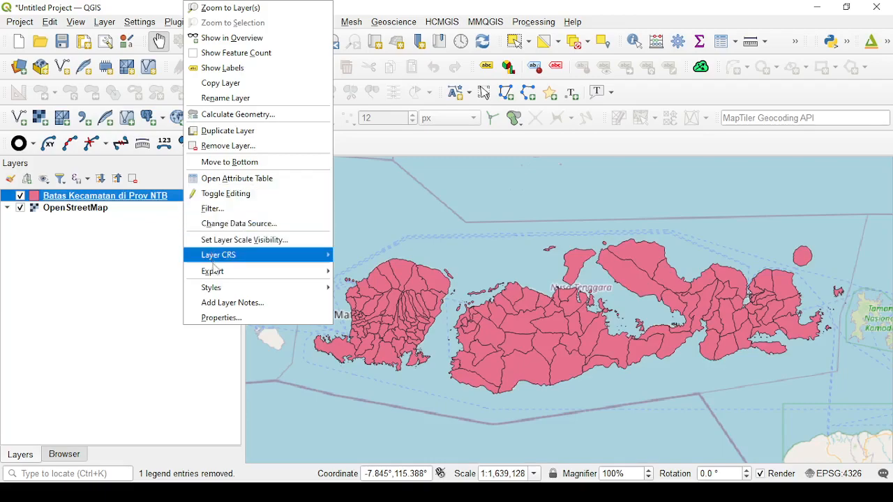
mouse_move(215, 278)
mouse_move(233, 291)
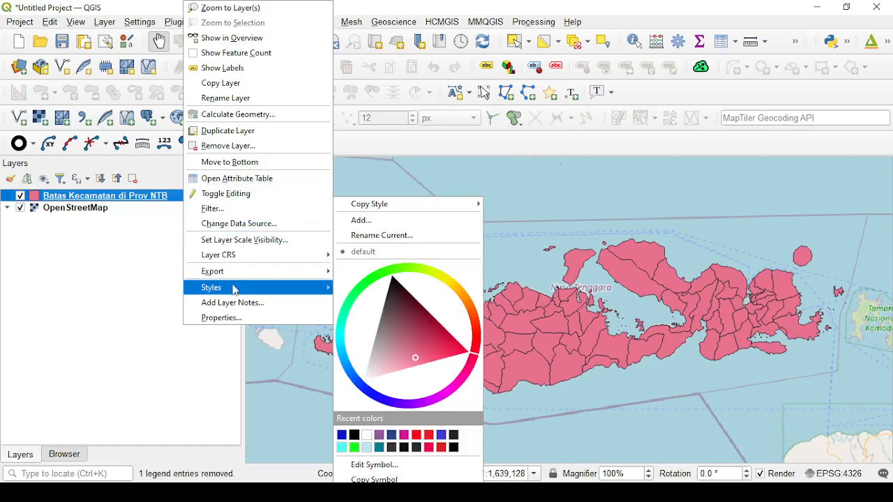
click(236, 208)
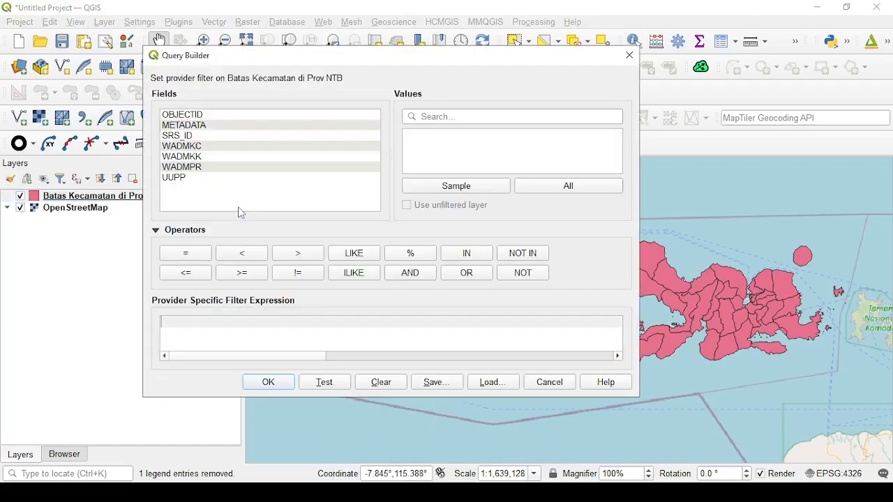
double_click(183, 157)
click(208, 255)
click(443, 190)
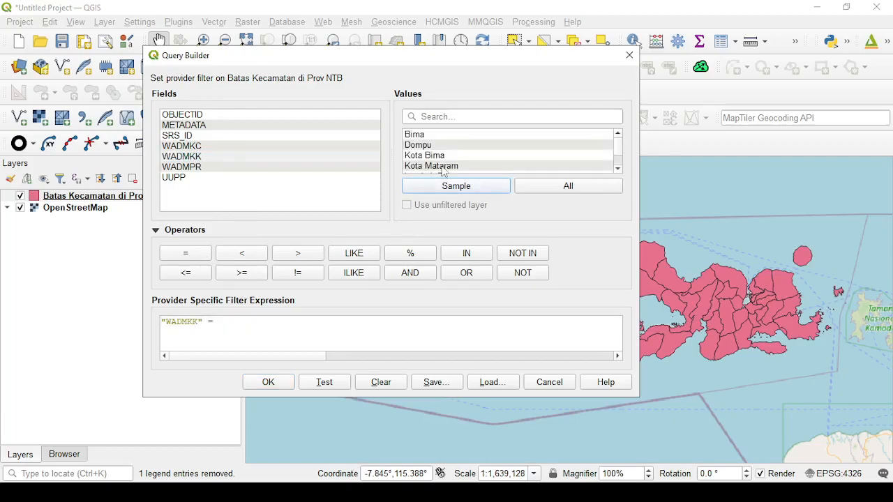
scroll(443, 157, down, 2)
double_click(444, 166)
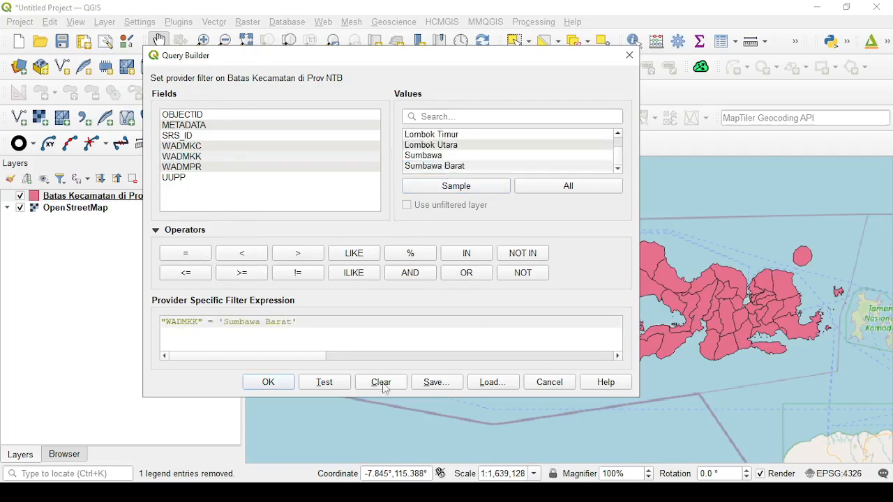
click(283, 384)
Examine the district boundaries of Sumbawa Barat in the filtered layer on the map, both close up and in their surroundings
scroll(390, 359, up, 1)
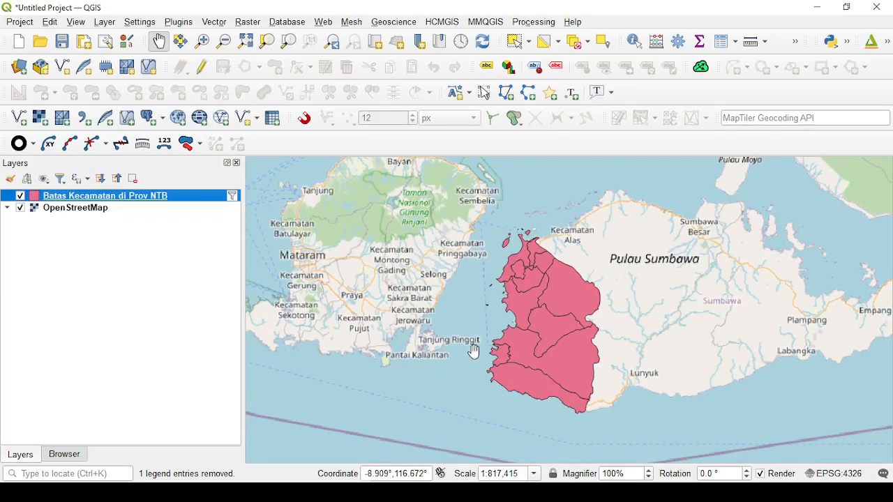
drag(472, 349, 438, 328)
drag(437, 284, 412, 290)
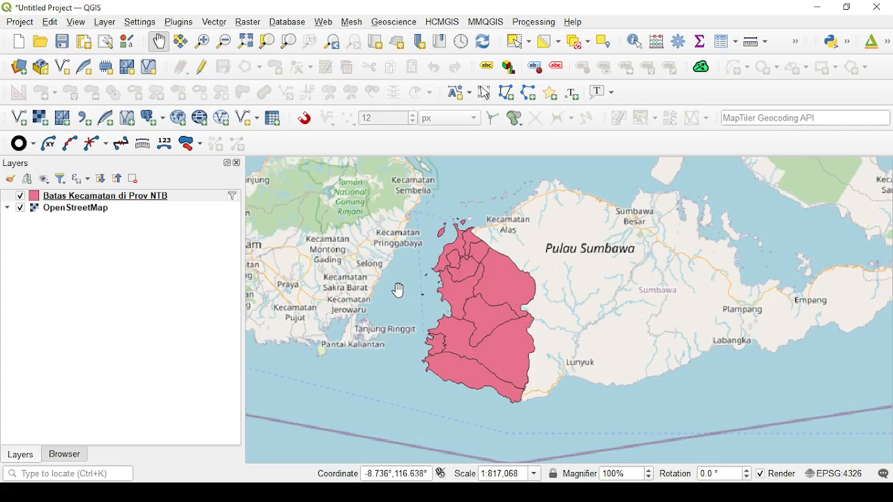
drag(402, 290, 392, 271)
scroll(394, 281, up, 1)
scroll(392, 281, down, 1)
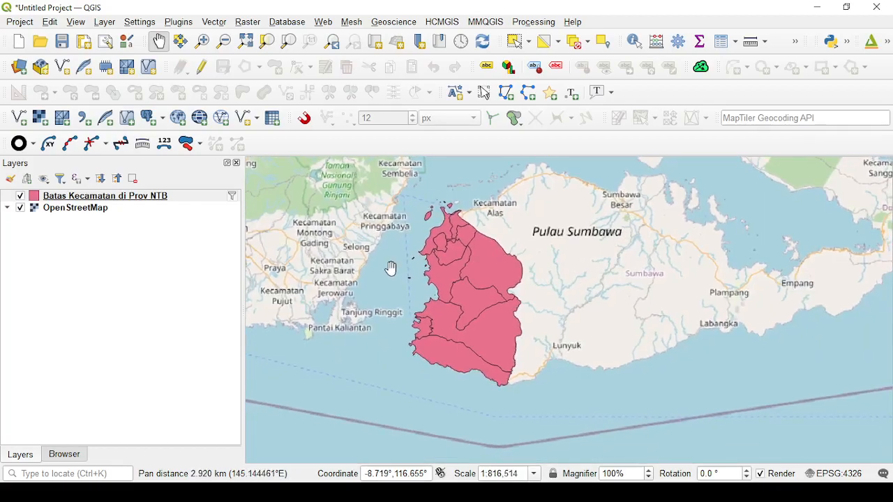
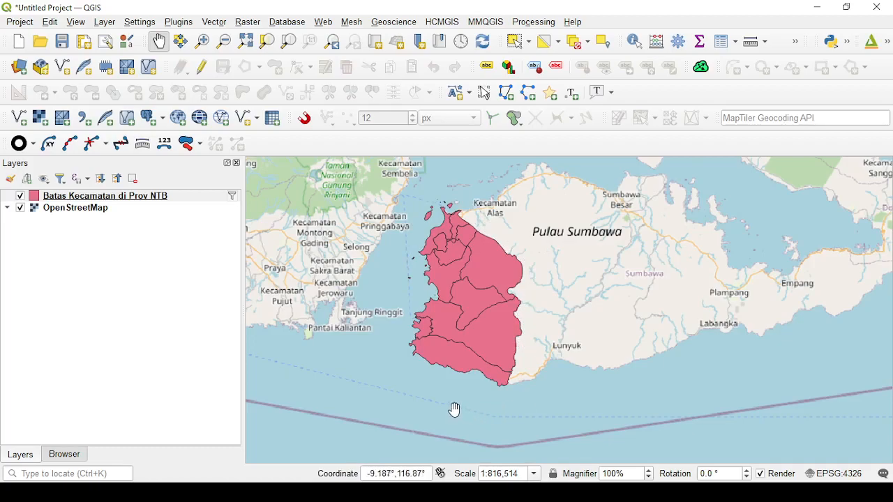
scroll(445, 312, up, 1)
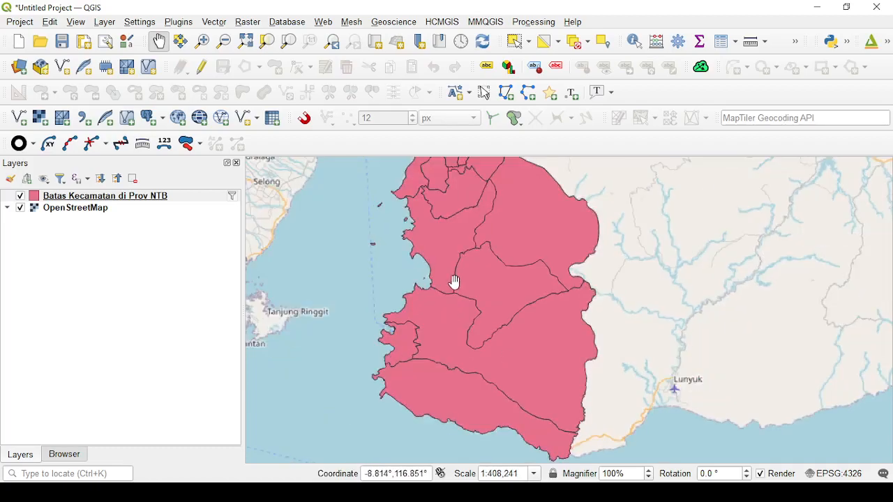
scroll(475, 258, down, 1)
drag(474, 259, 454, 295)
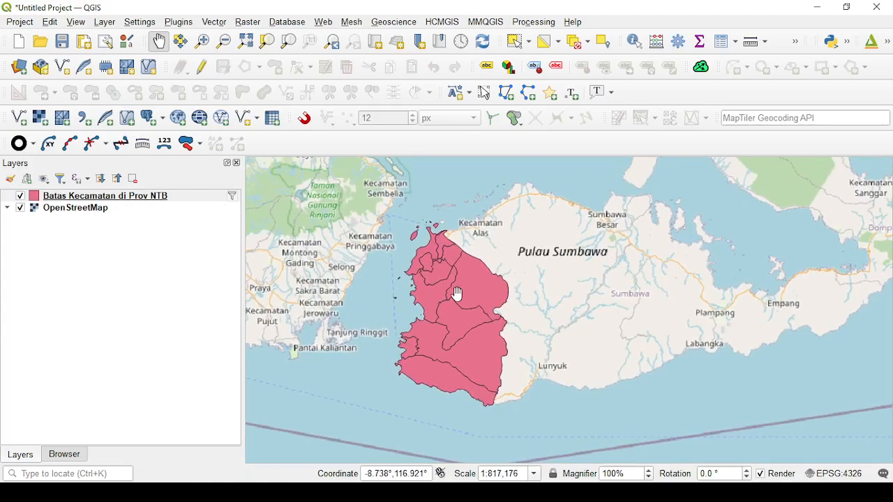
scroll(425, 309, up, 1)
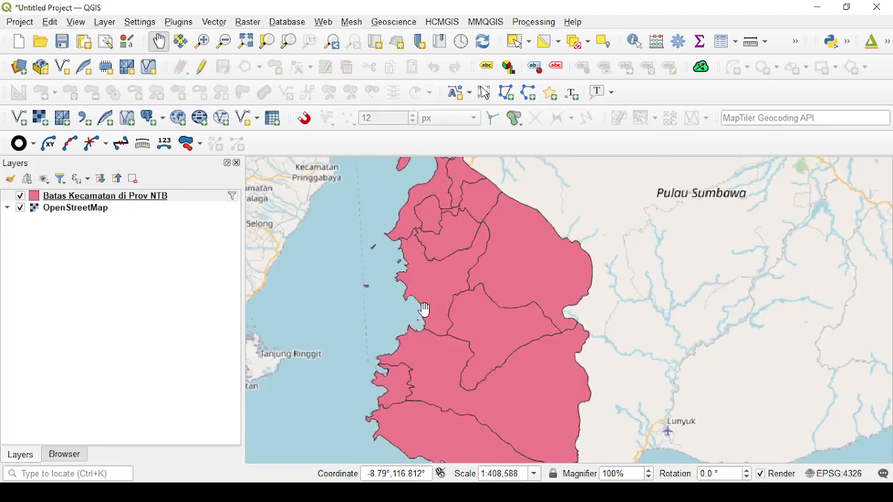
scroll(426, 309, down, 1)
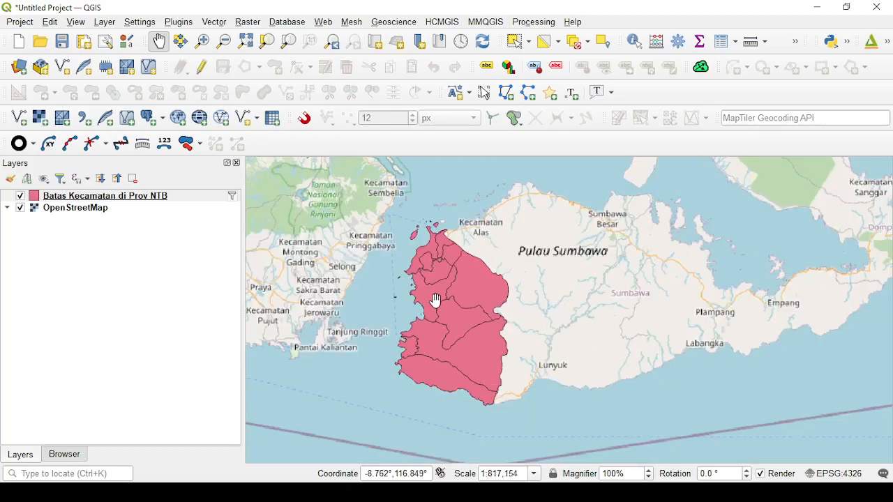
scroll(427, 293, up, 1)
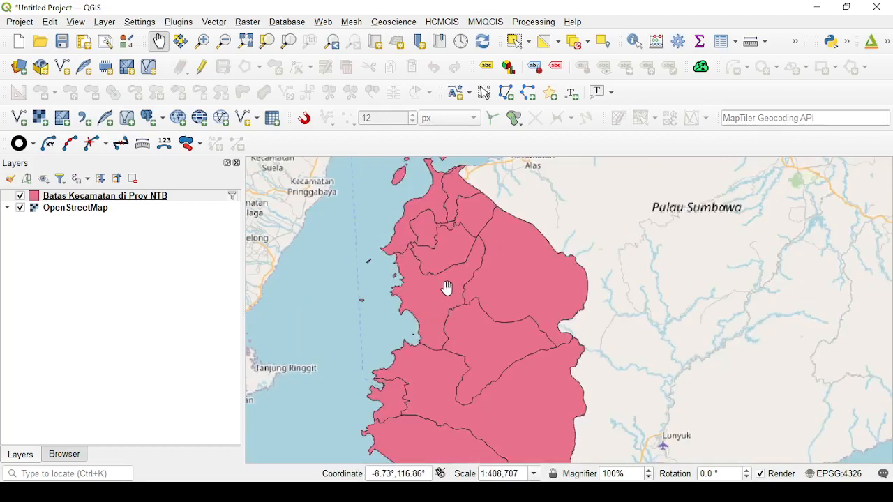
drag(488, 323, 485, 287)
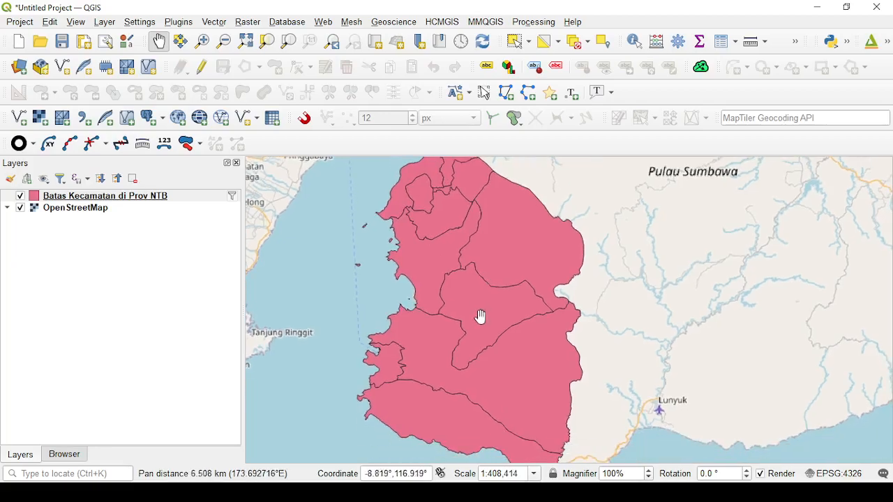
drag(424, 254, 440, 276)
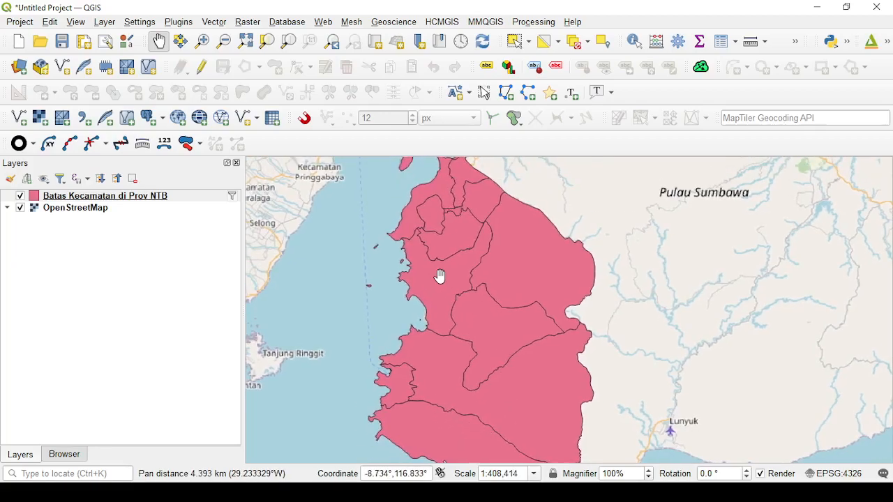
Change the fill color of the Batas Kecamatan di Prov NTB layer to dark gray #1e1e1e
scroll(440, 277, down, 1)
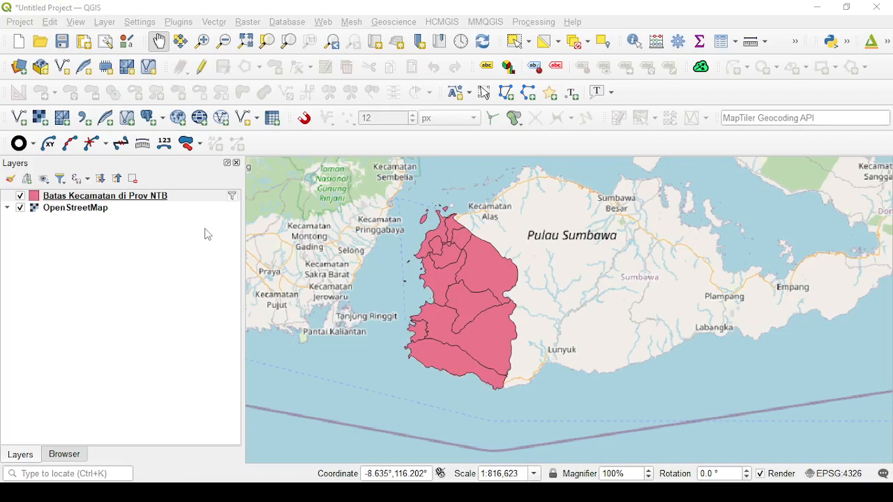
click(155, 199)
right_click(155, 199)
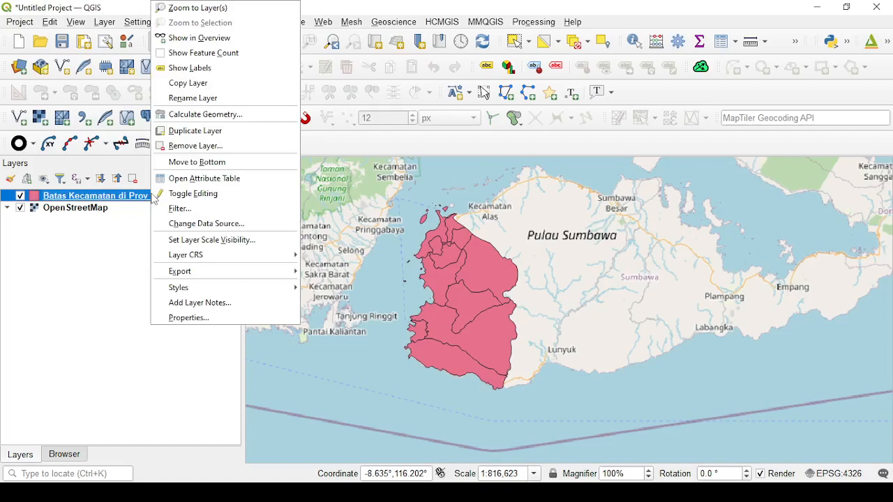
click(187, 319)
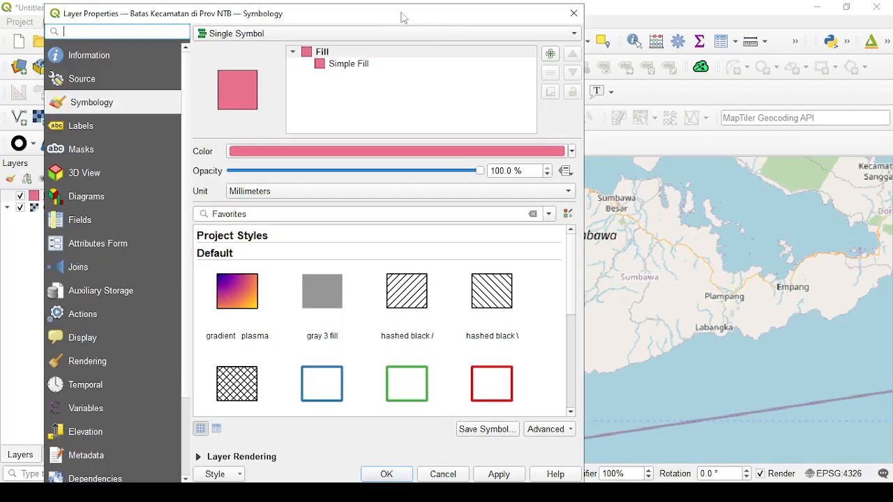
drag(383, 14, 408, 37)
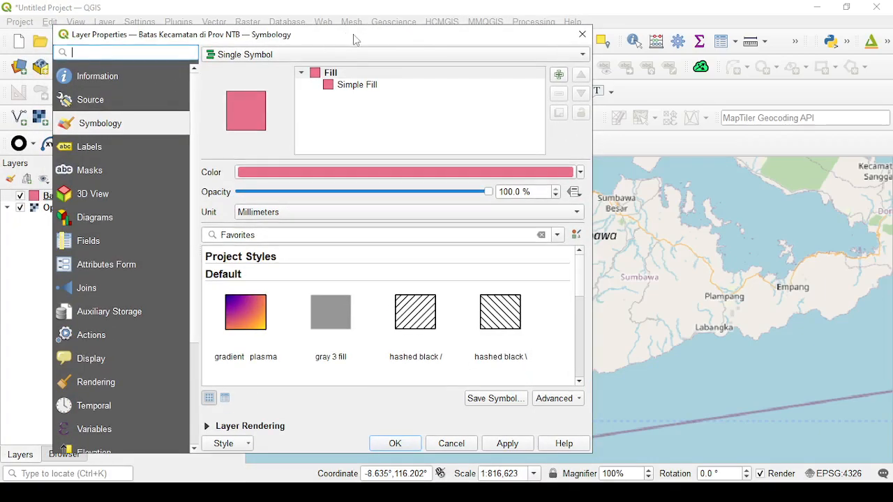
drag(356, 37, 309, 32)
click(388, 163)
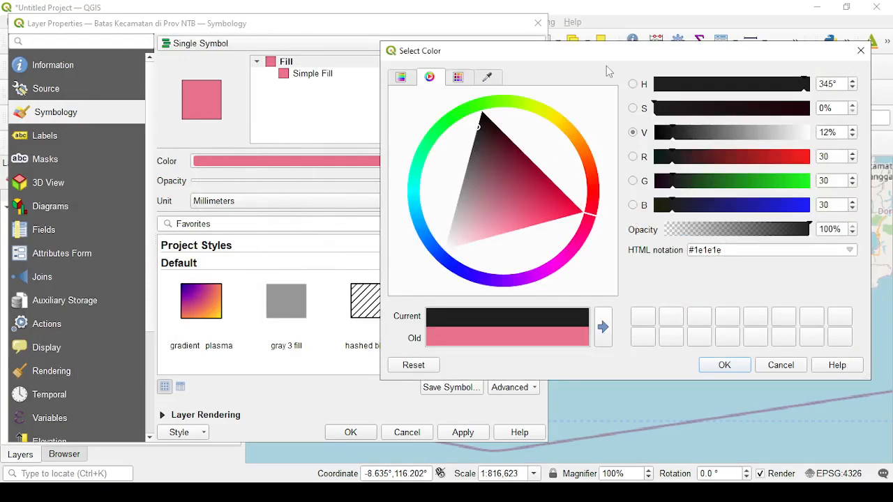
drag(620, 51, 484, 66)
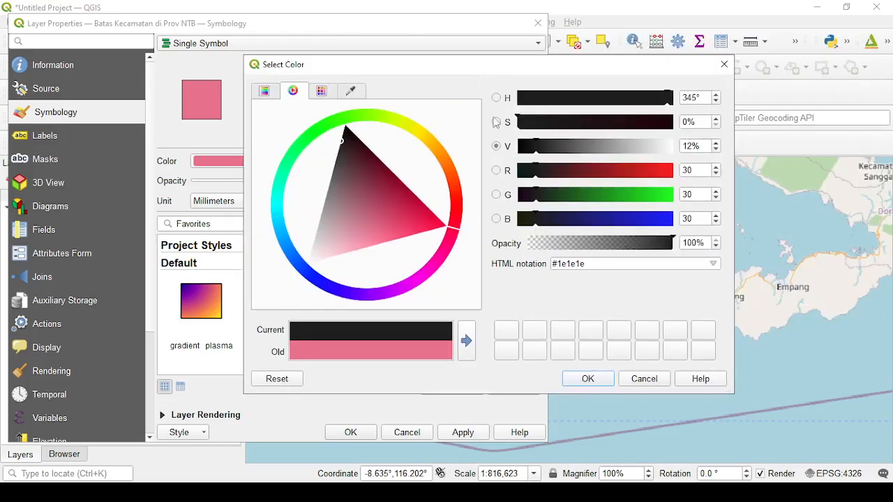
click(587, 378)
Set the layer's fill symbol opacity to 70% and apply it to the map
drag(468, 181, 452, 183)
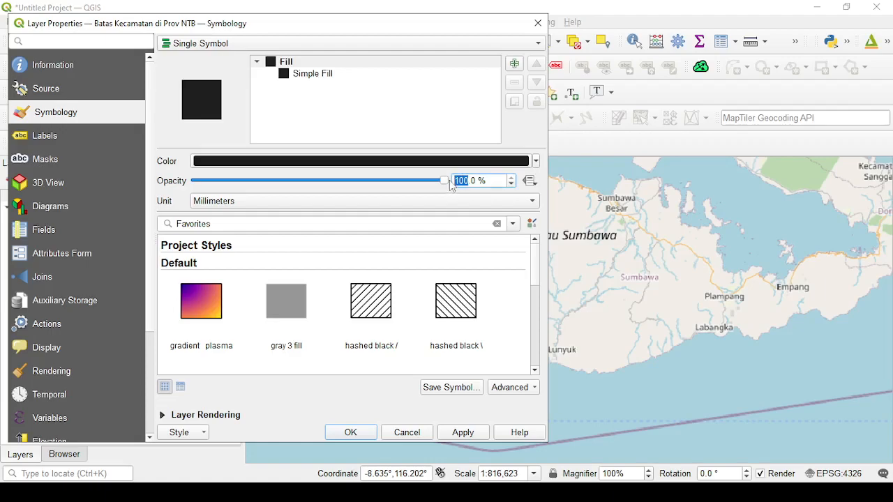
text(10)
drag(494, 28, 256, 26)
click(435, 427)
click(270, 433)
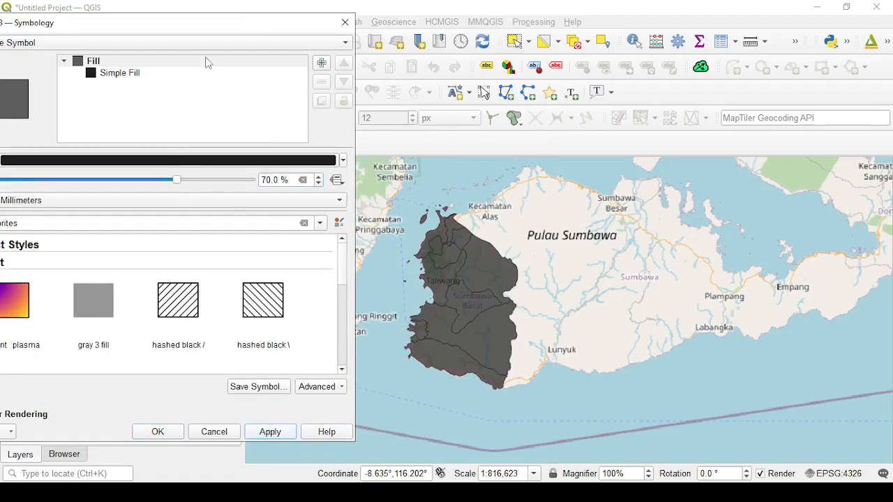
Set the Simple Fill stroke style to No Pen and accept the layer's symbology
drag(219, 22, 570, 19)
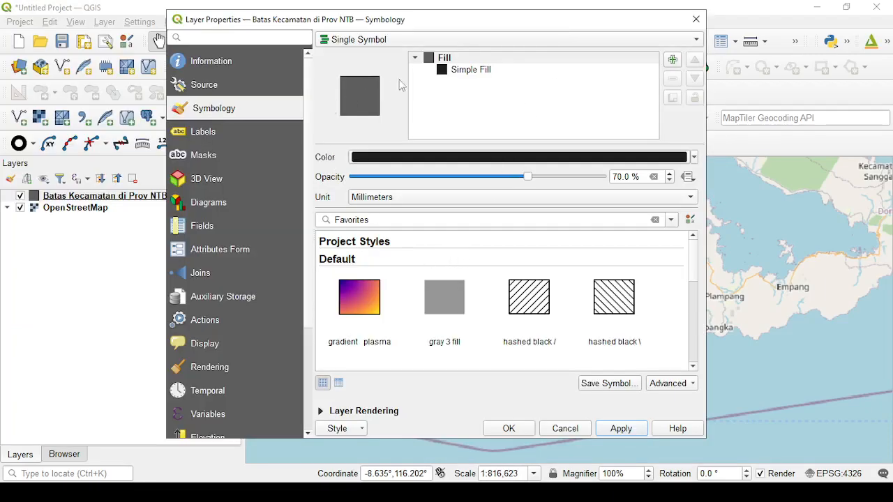
click(472, 72)
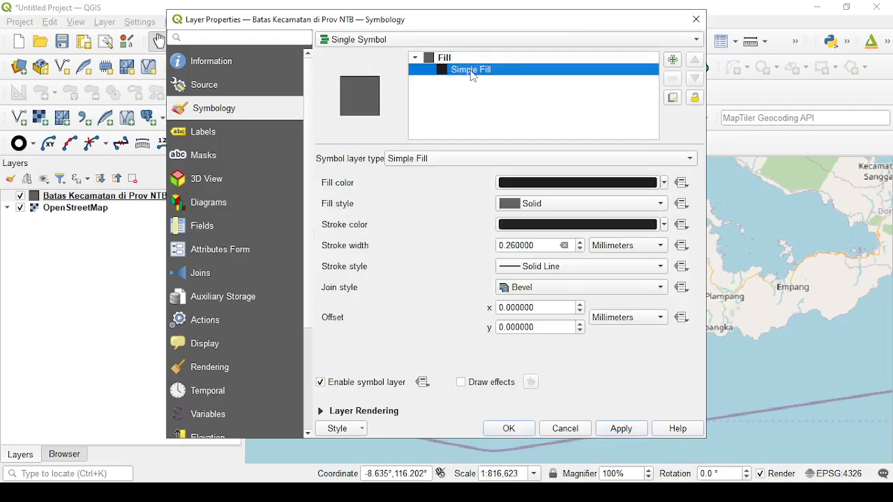
click(590, 271)
click(569, 283)
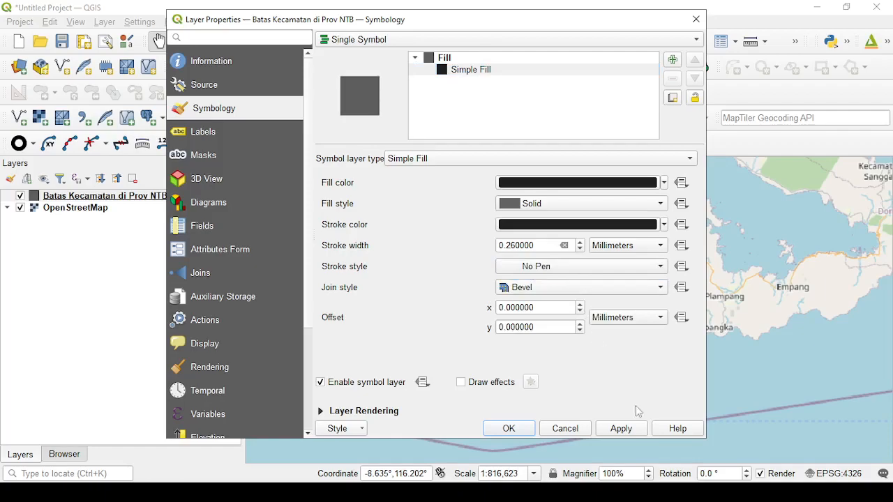
click(621, 428)
click(525, 429)
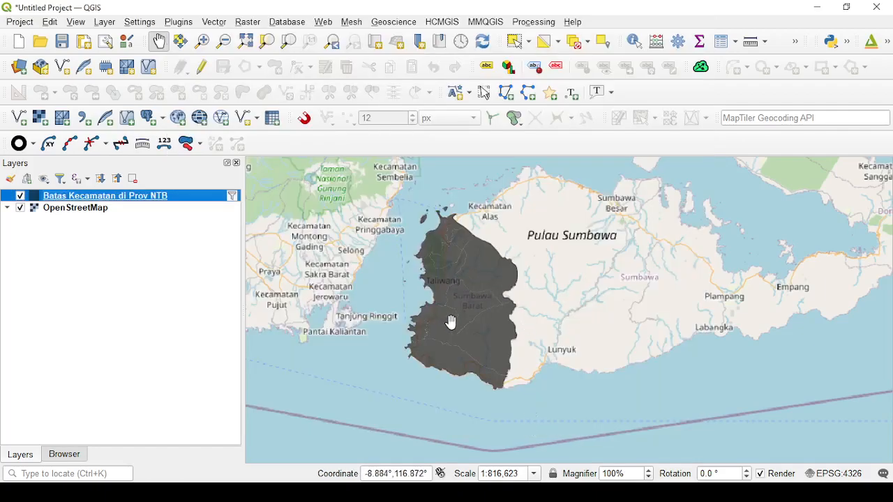
Switch the Batas Kecamatan di Prov NTB layer's renderer from Single Symbol to Inverted Polygons and accept it
drag(452, 322, 476, 321)
scroll(482, 318, up, 1)
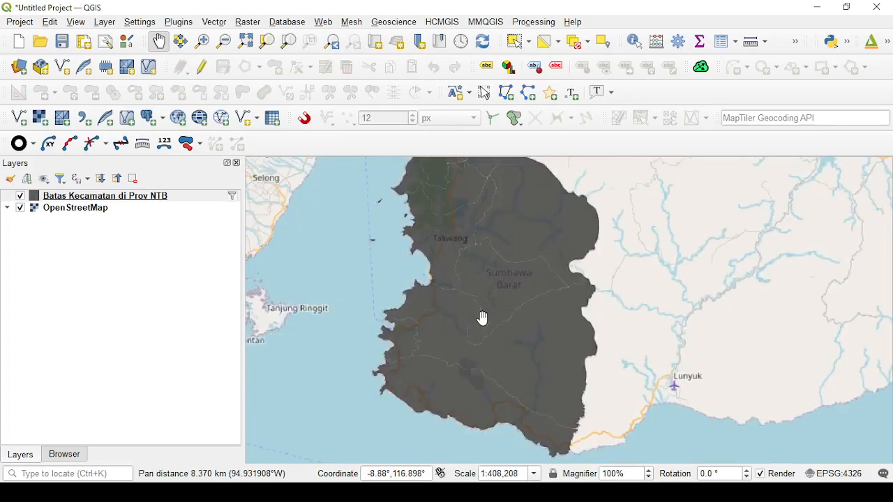
scroll(482, 318, down, 1)
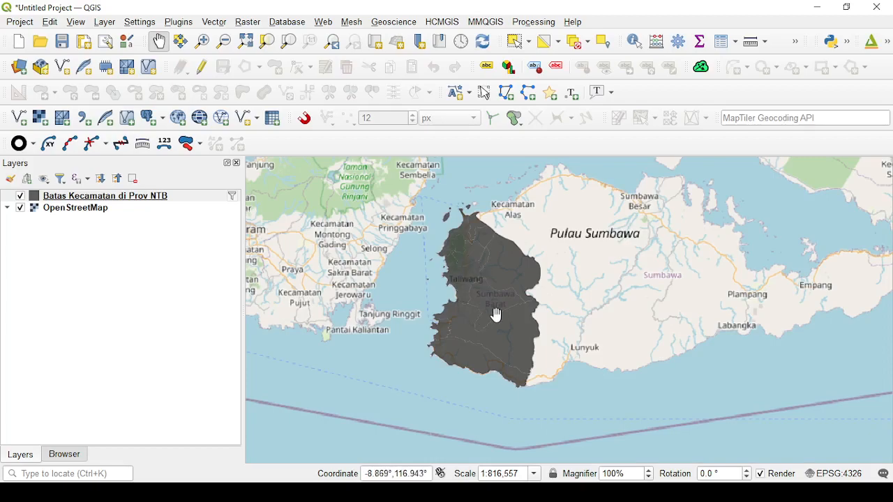
drag(488, 273, 490, 288)
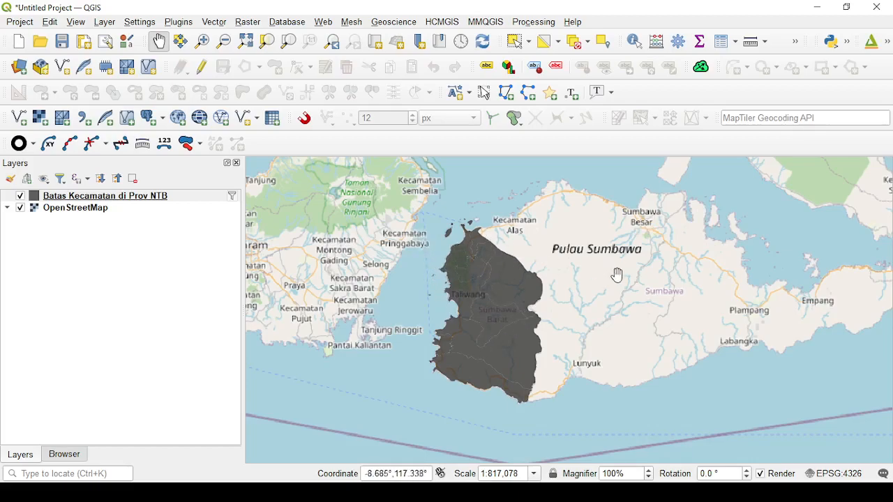
click(155, 198)
right_click(155, 201)
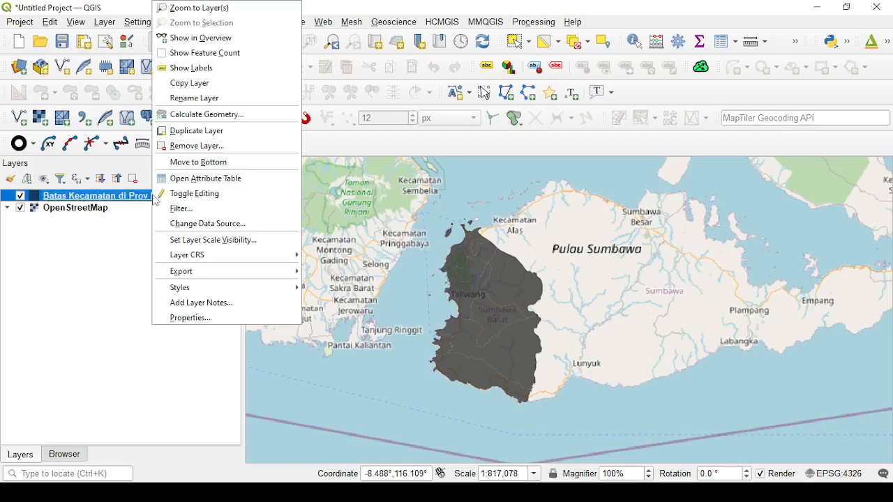
click(209, 319)
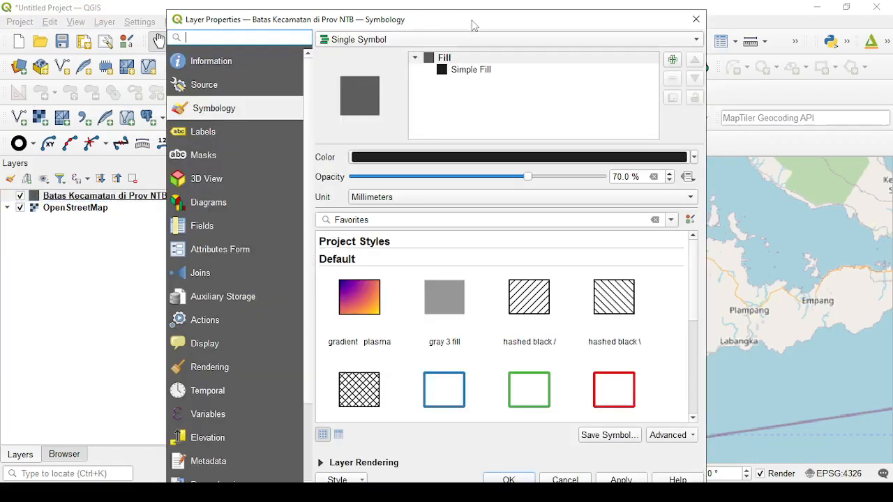
drag(457, 21, 387, 29)
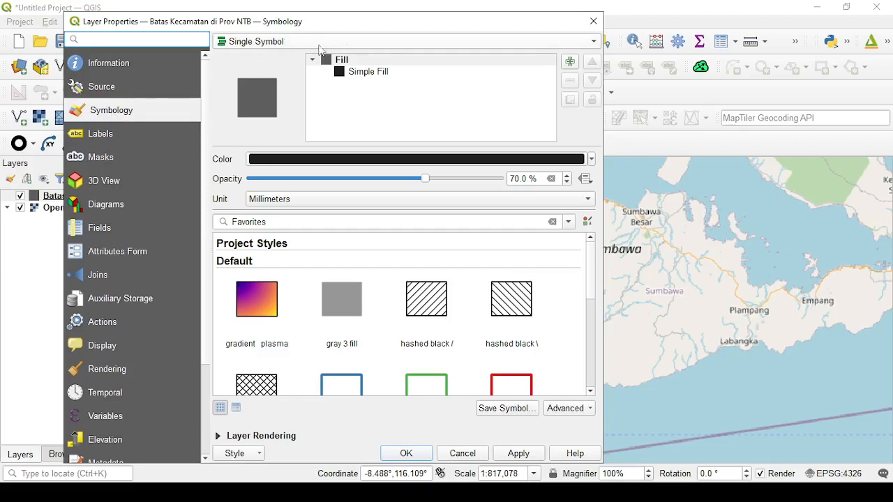
click(283, 43)
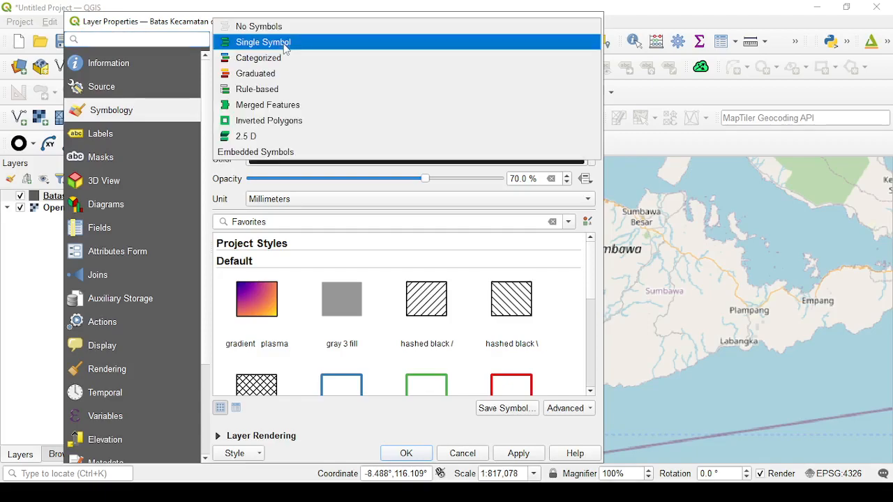
click(293, 127)
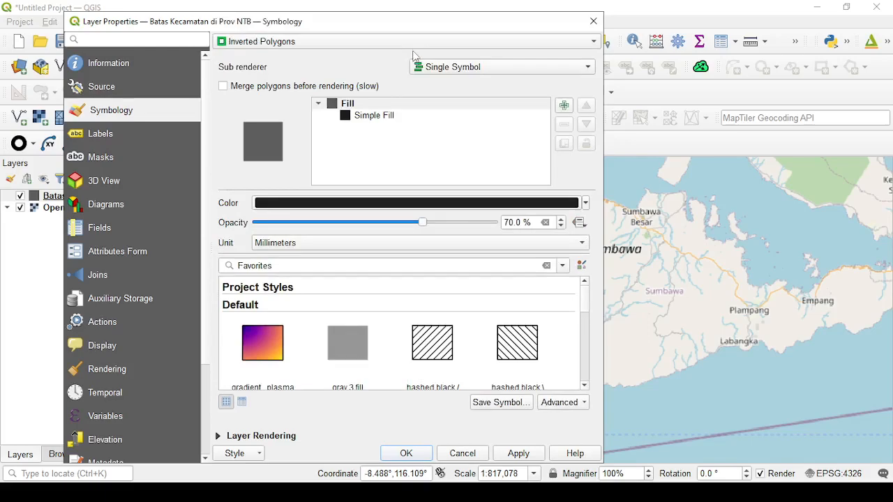
drag(416, 28, 265, 26)
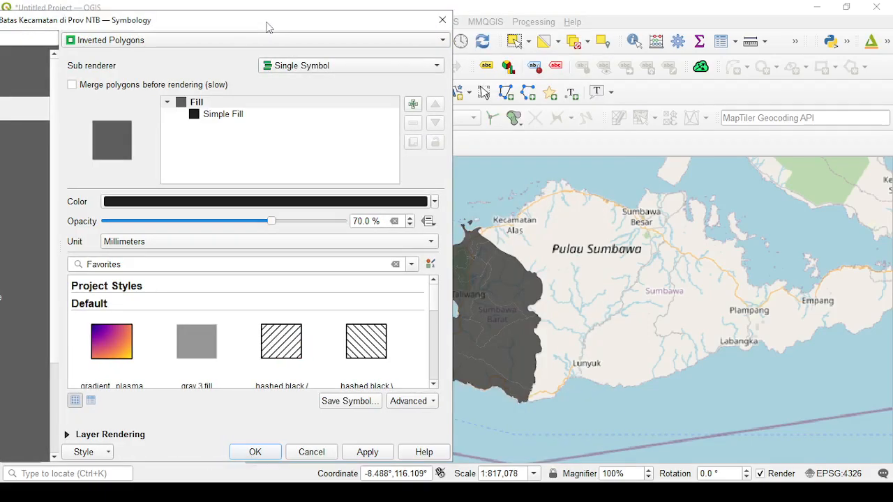
click(367, 452)
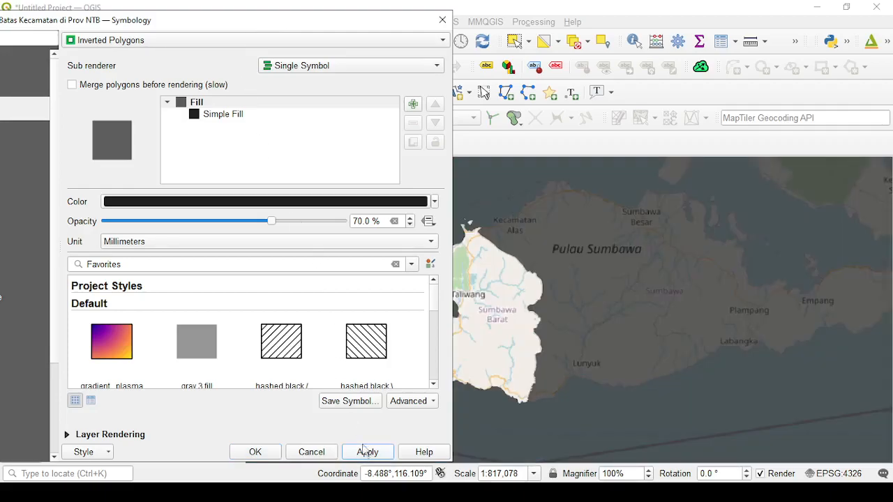
click(255, 452)
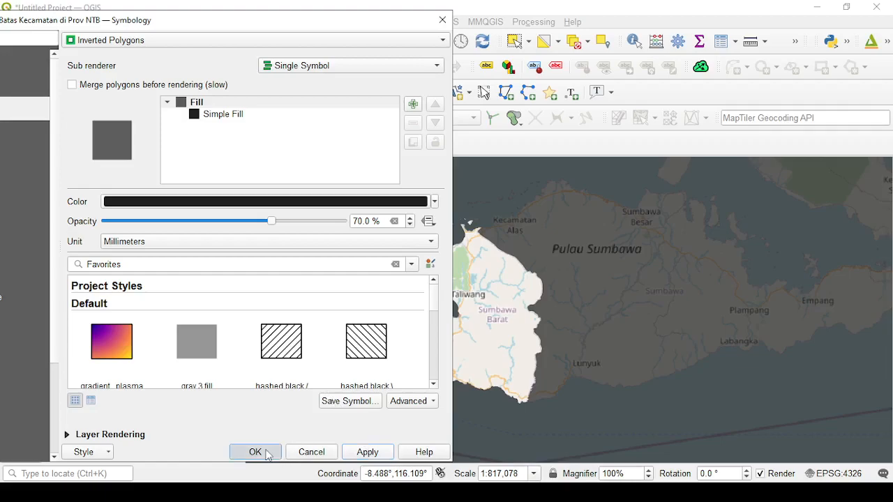
Examine the unmasked Sumbawa Barat area and the darkened surroundings on the map, close up and from farther out
scroll(431, 305, up, 1)
scroll(435, 305, down, 2)
drag(434, 305, 385, 292)
scroll(409, 301, up, 1)
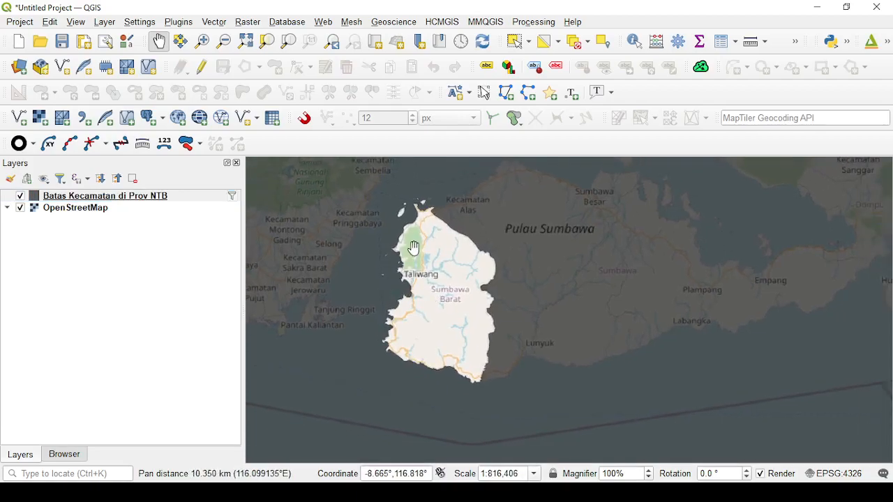
scroll(438, 289, up, 1)
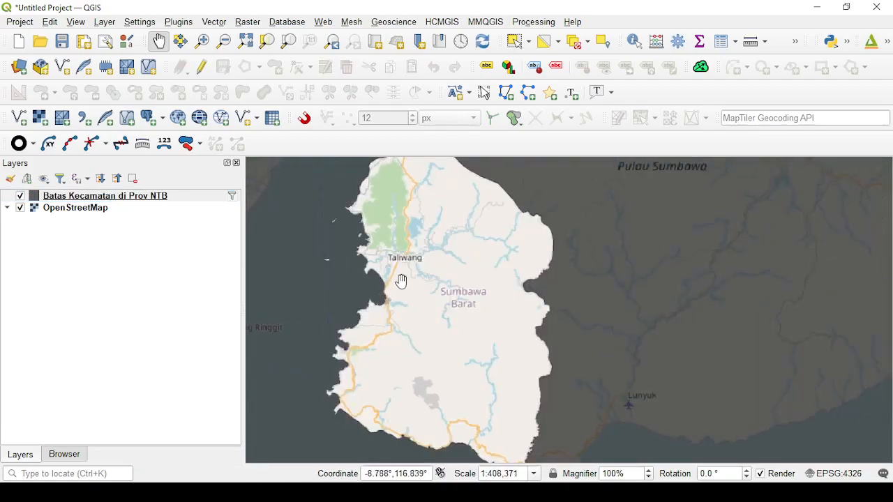
scroll(337, 272, down, 1)
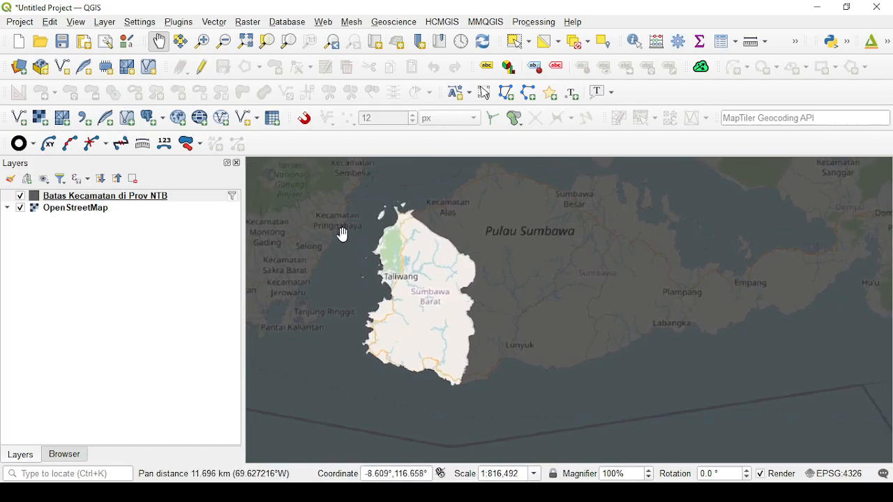
drag(350, 235, 403, 271)
drag(370, 311, 425, 301)
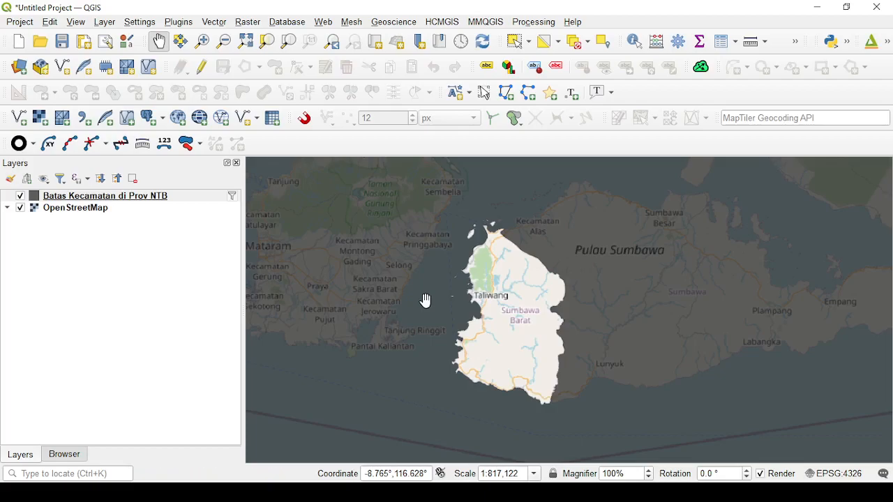
drag(502, 299, 443, 289)
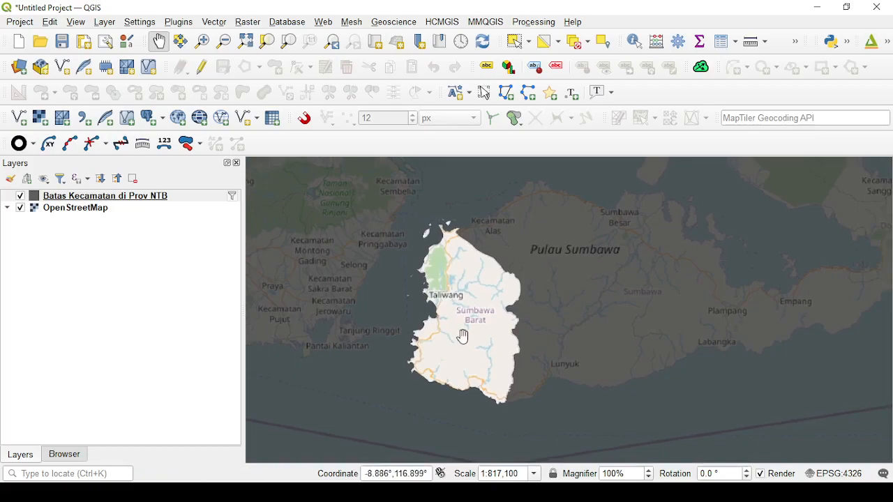
scroll(455, 290, up, 1)
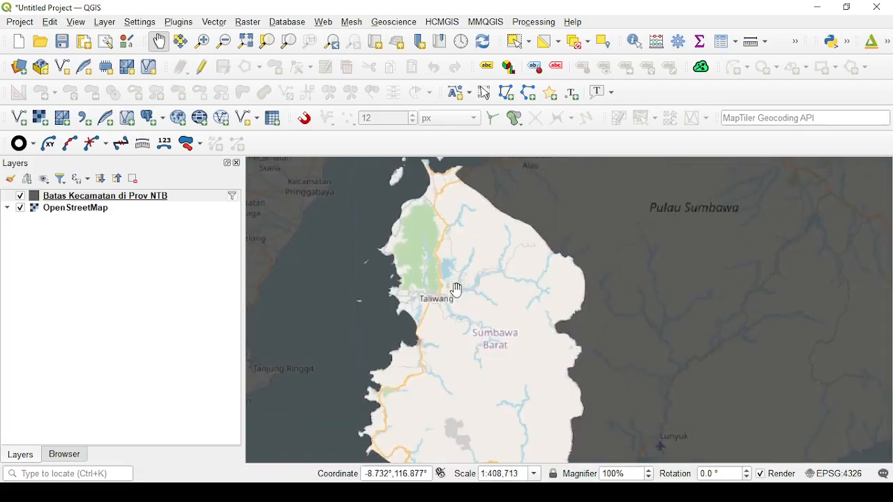
scroll(457, 289, down, 1)
drag(456, 289, 458, 289)
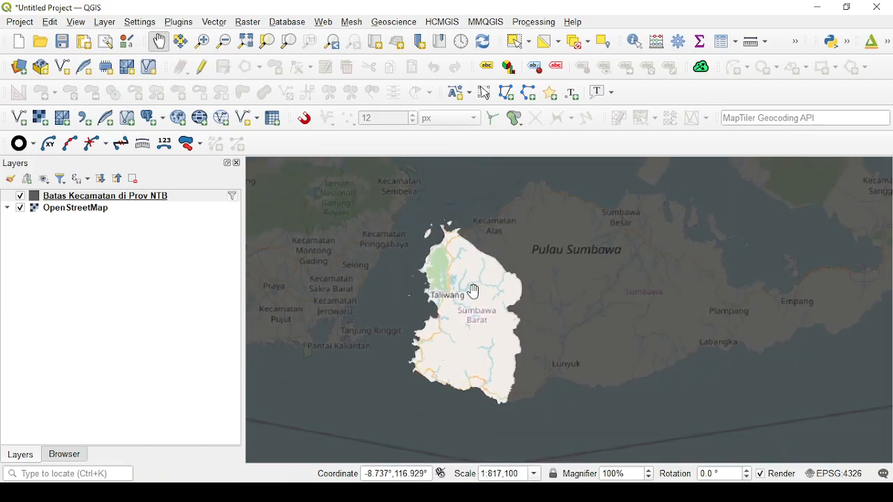
drag(463, 269, 491, 285)
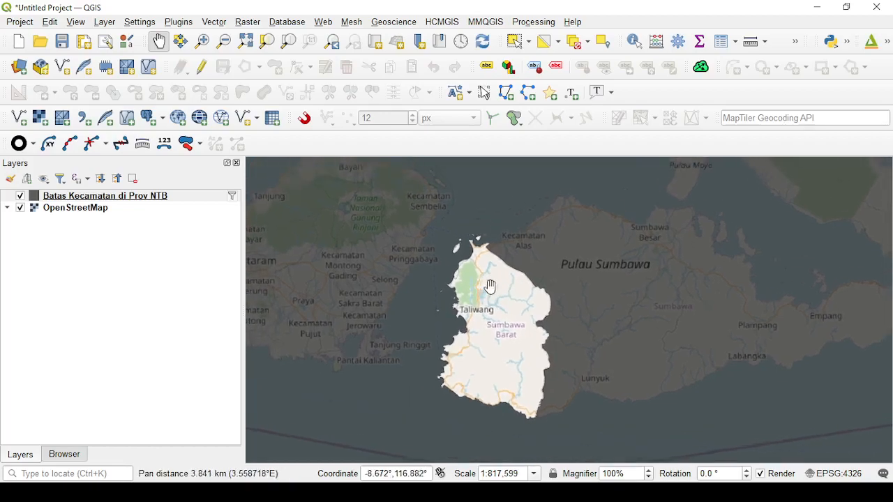
Set the Batas Kecamatan di Prov NTB layer's renderer back to Single Symbol and accept it
right_click(131, 203)
click(171, 318)
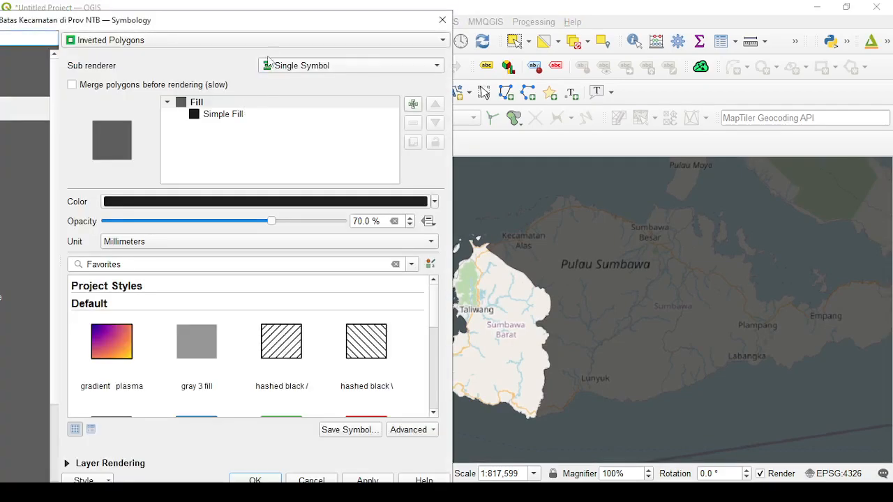
click(265, 41)
click(198, 31)
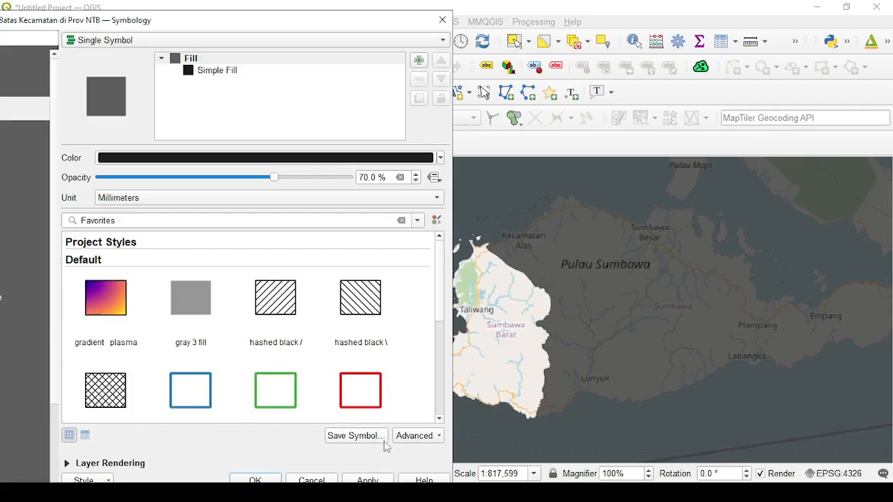
click(369, 480)
click(256, 480)
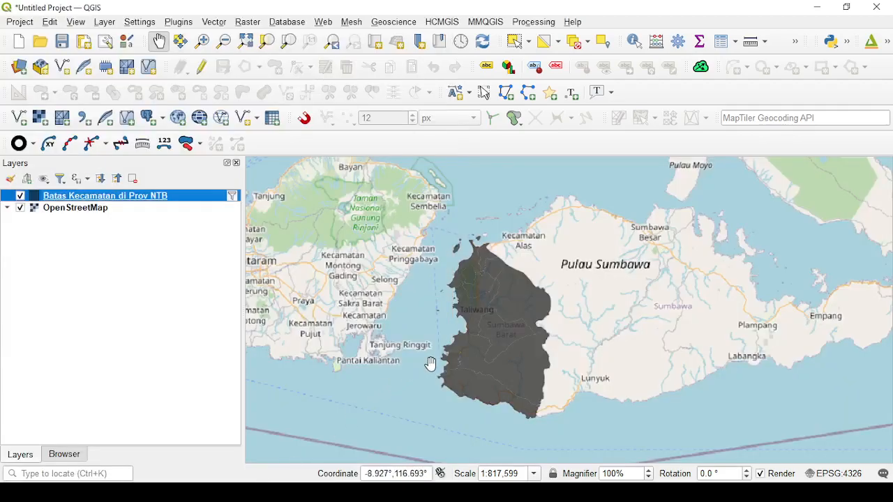
drag(430, 365, 432, 346)
drag(430, 295, 411, 290)
scroll(448, 295, up, 1)
scroll(415, 296, down, 1)
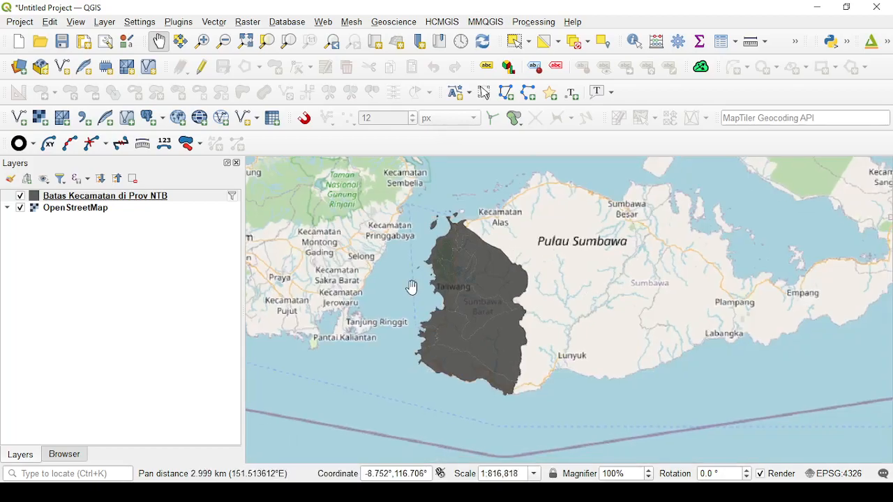
Switch the Batas Kecamatan di Prov NTB layer's renderer to Inverted Polygons and apply it to the map
right_click(109, 197)
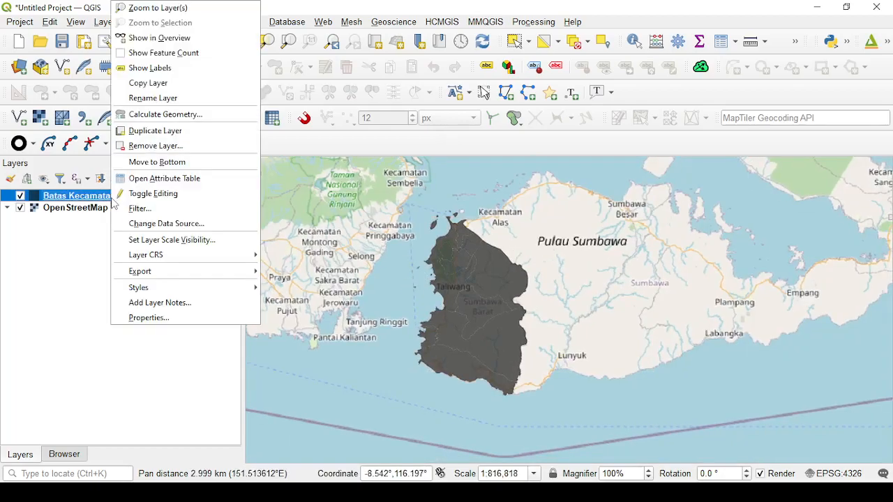
click(161, 318)
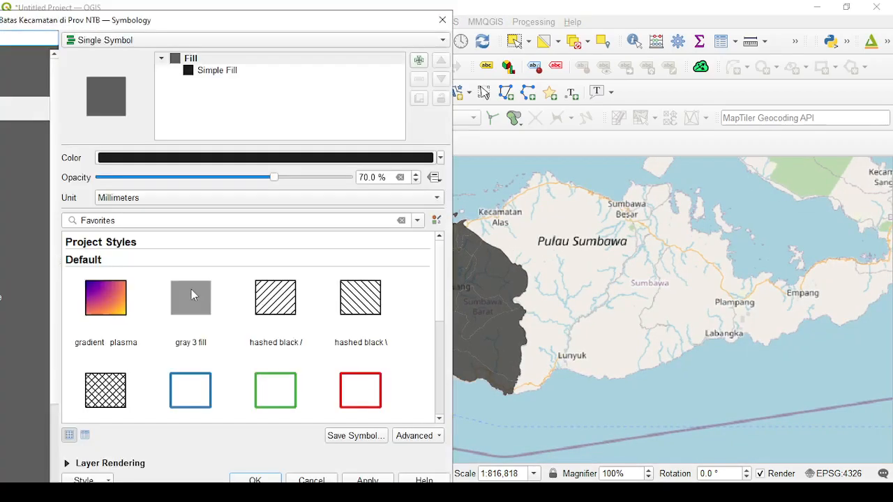
drag(187, 30, 288, 25)
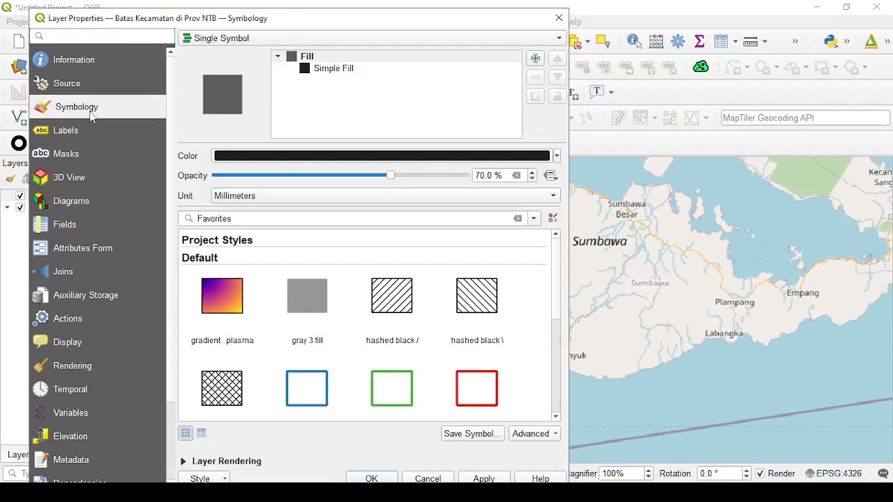
click(261, 39)
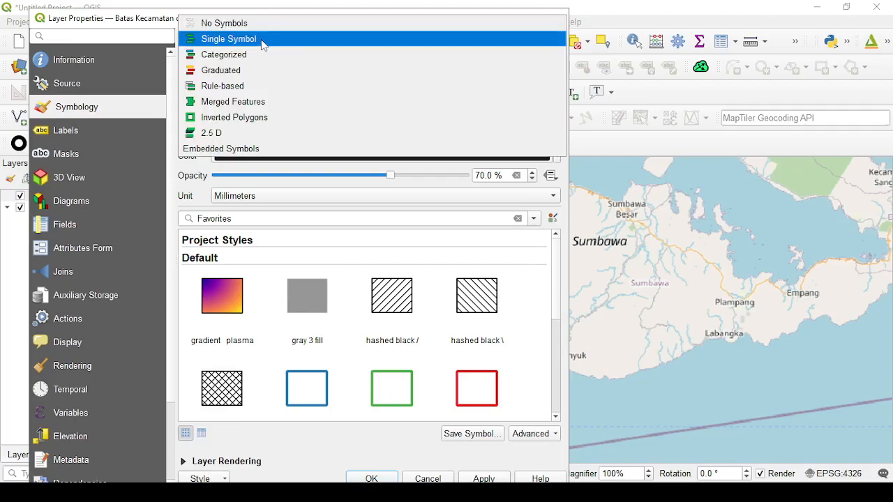
click(260, 117)
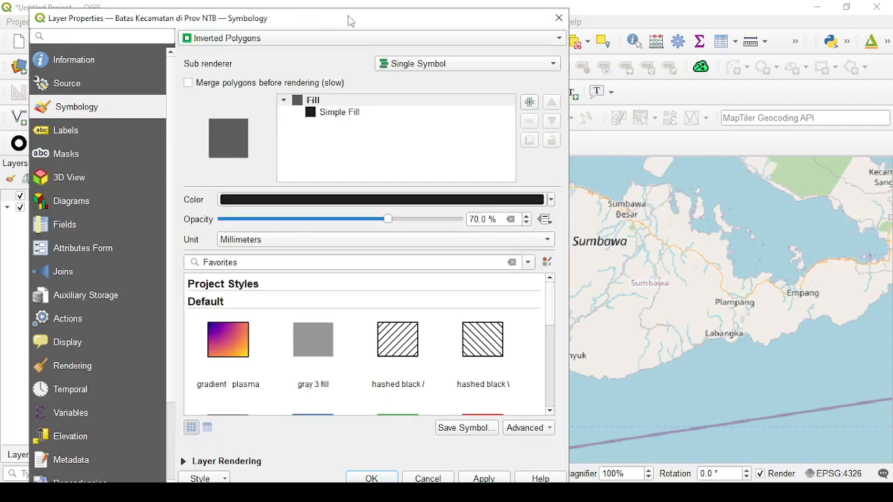
drag(367, 10, 289, 52)
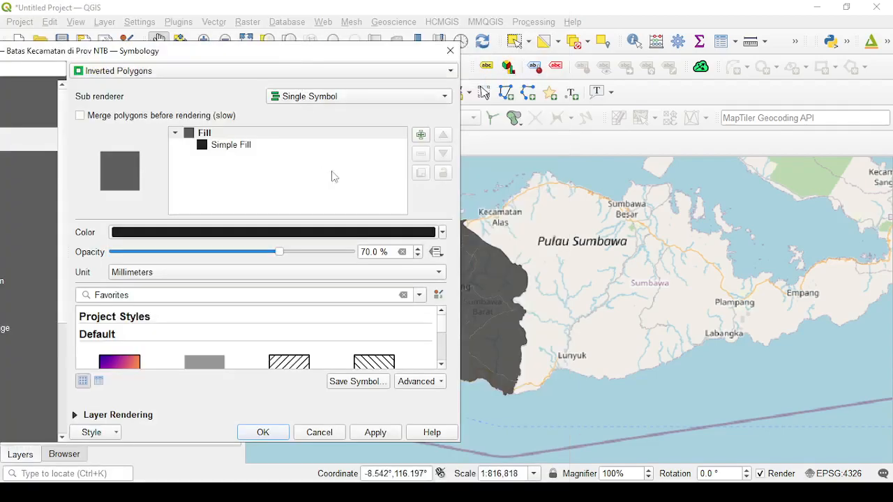
click(374, 433)
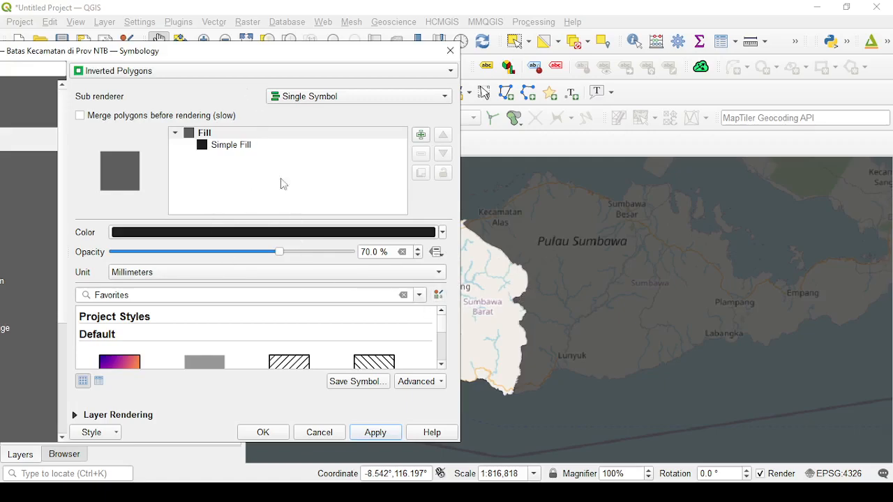
Return the layer's renderer to Single Symbol and apply it with the properties dialog kept open
click(249, 71)
click(331, 312)
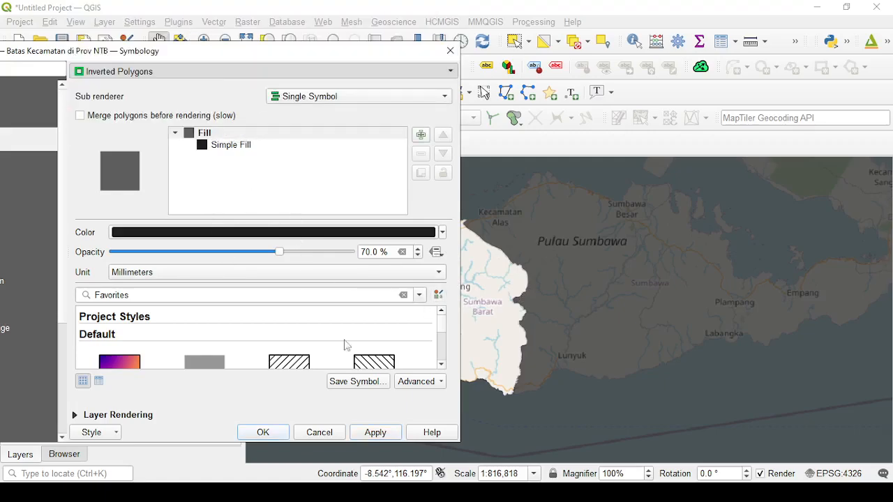
click(375, 432)
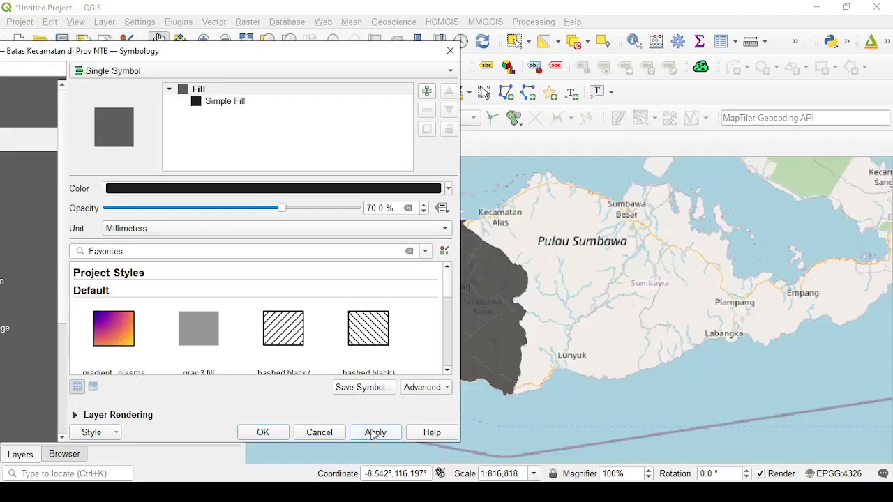
Examine the dark-filled Sumbawa Barat area on the map and review the available renderer types for the layer
drag(414, 59, 239, 57)
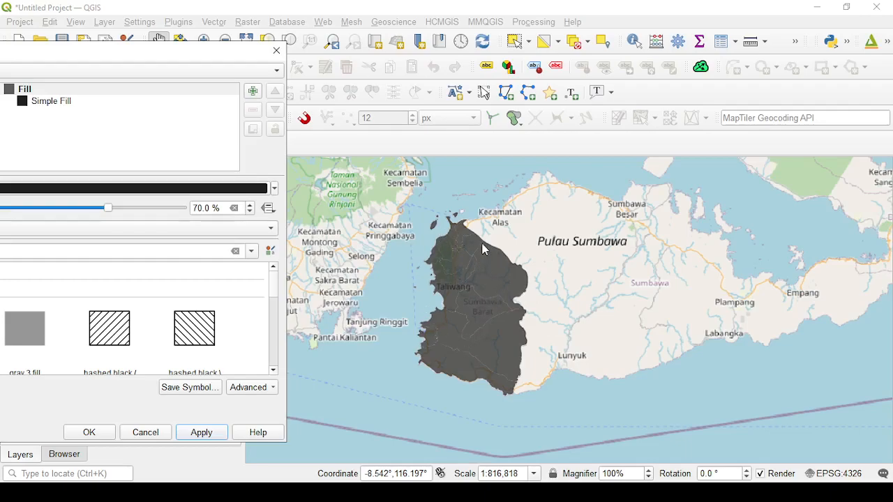
drag(207, 55, 488, 60)
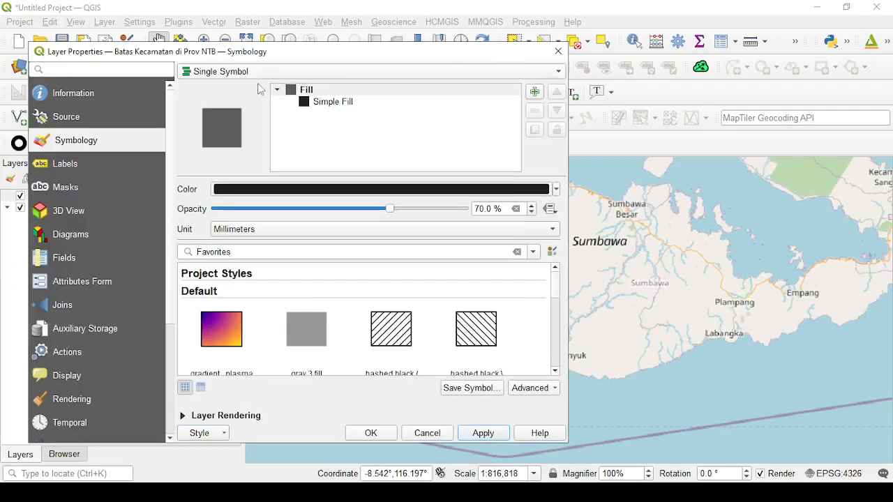
drag(369, 60, 159, 60)
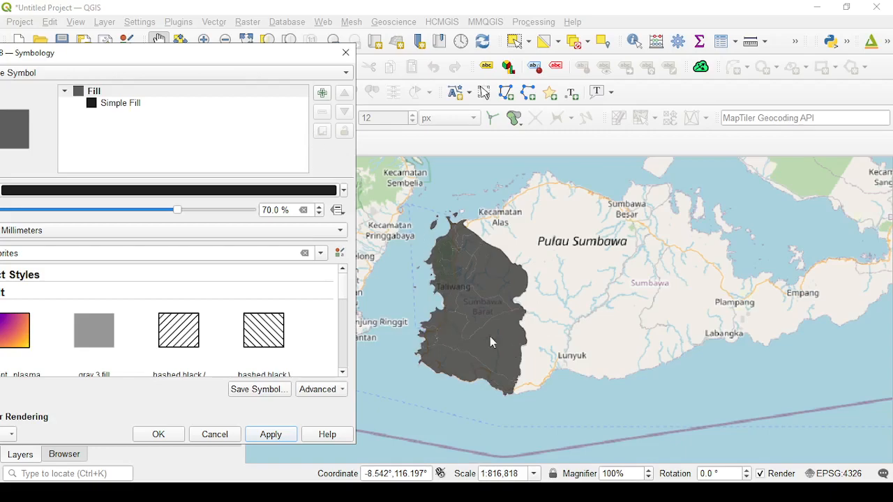
drag(286, 54, 387, 28)
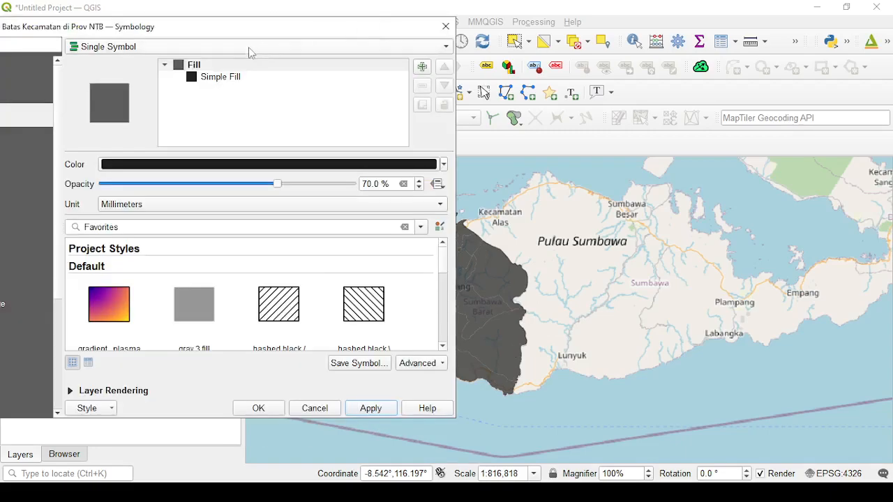
drag(318, 33, 232, 43)
click(208, 59)
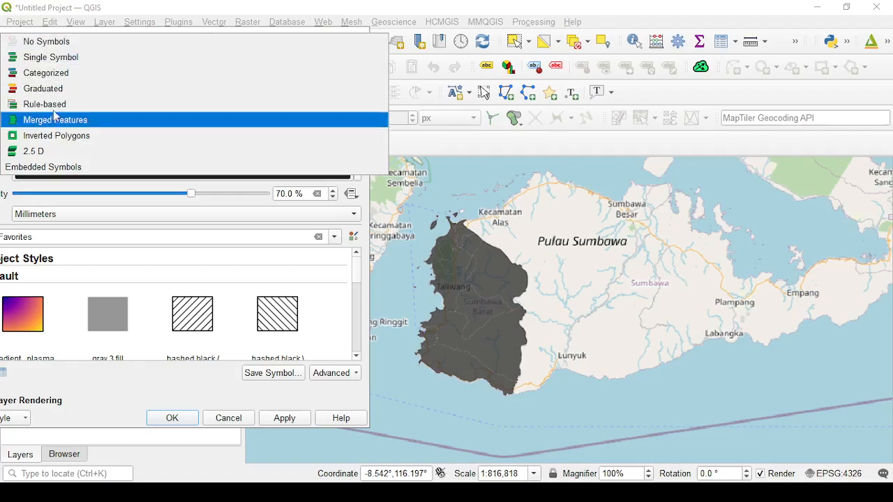
click(77, 57)
drag(145, 41, 242, 32)
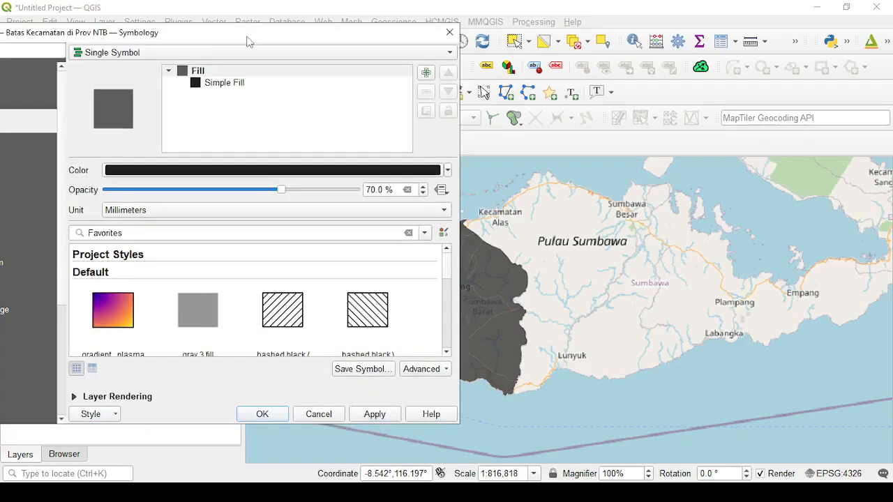
Change the layer's renderer from Single Symbol to Inverted Polygons and apply the mask around Sumbawa Barat
click(244, 55)
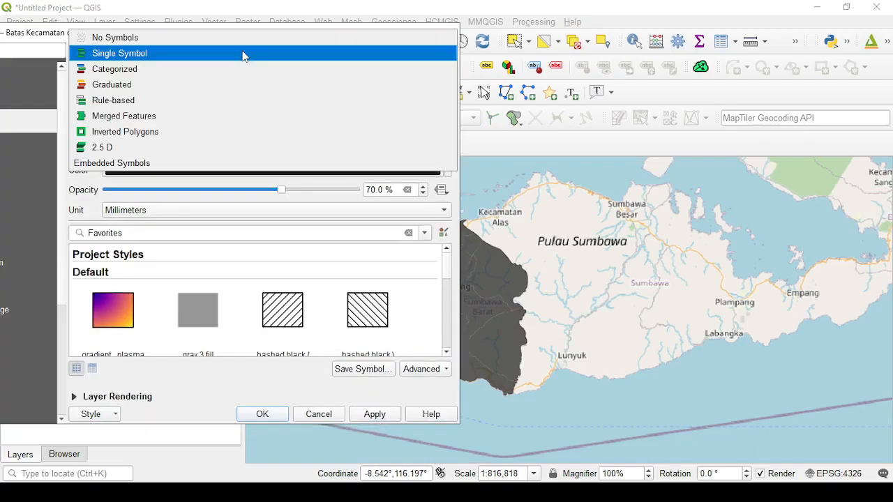
click(127, 132)
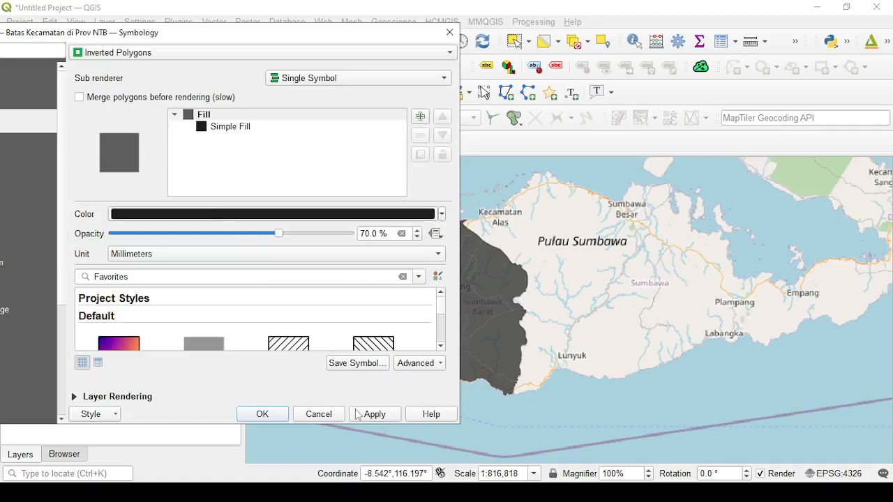
drag(354, 37, 272, 27)
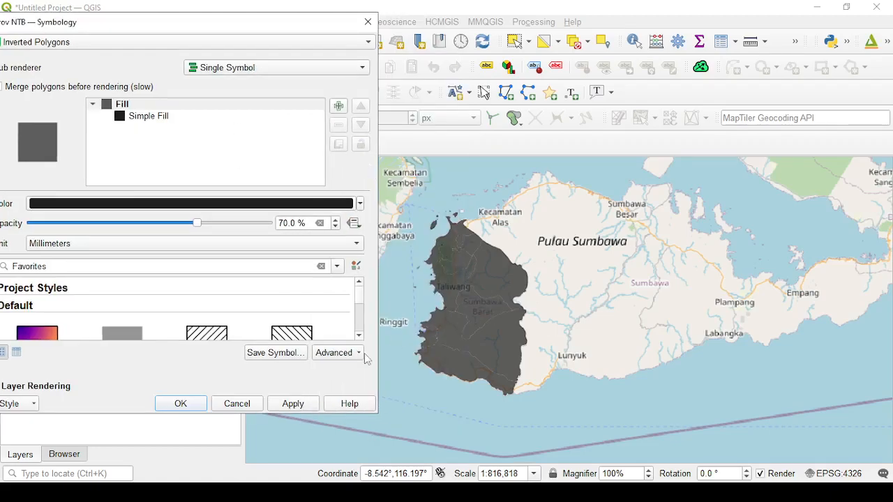
click(293, 405)
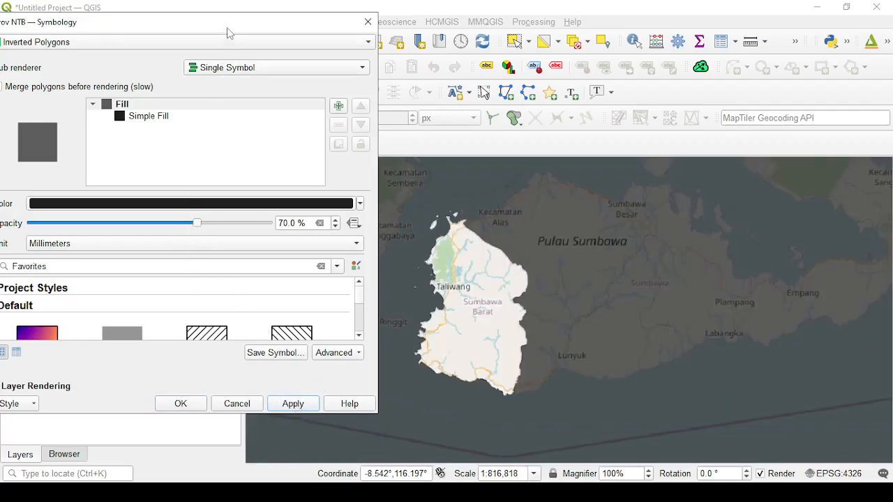
Set the inverted-polygon fill's opacity to 60% and apply it
drag(229, 33, 319, 21)
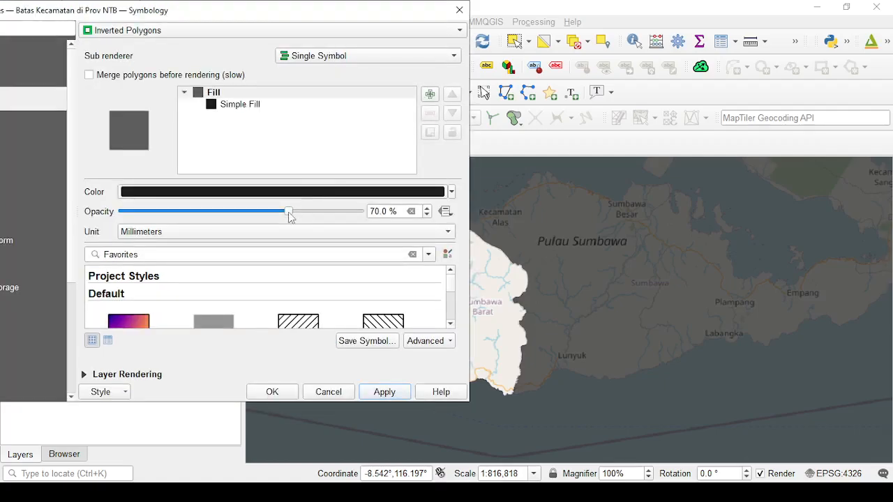
drag(378, 211, 363, 216)
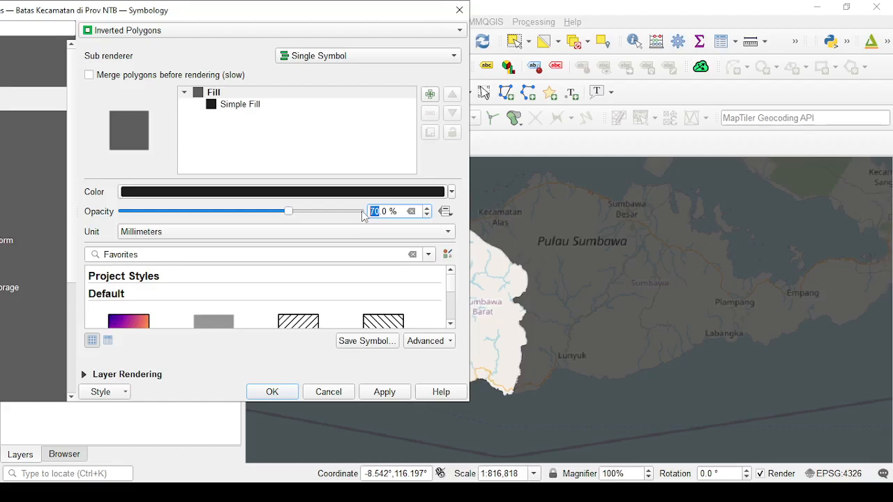
text(60)
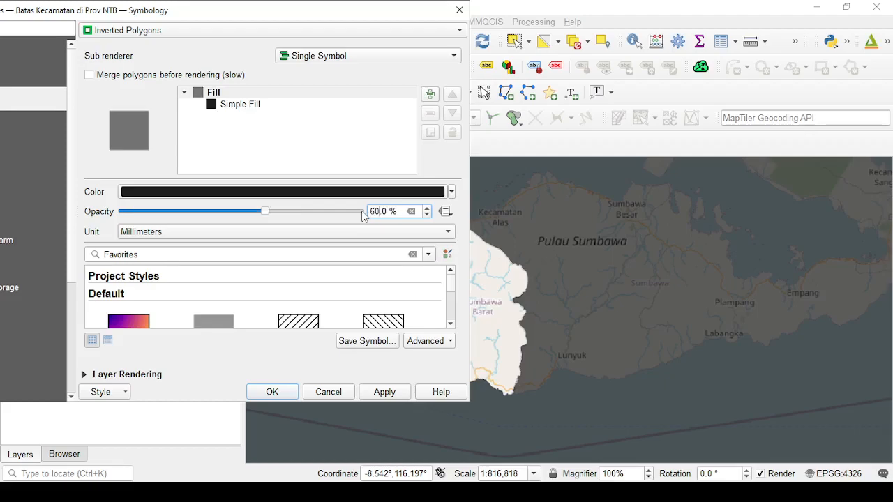
click(380, 392)
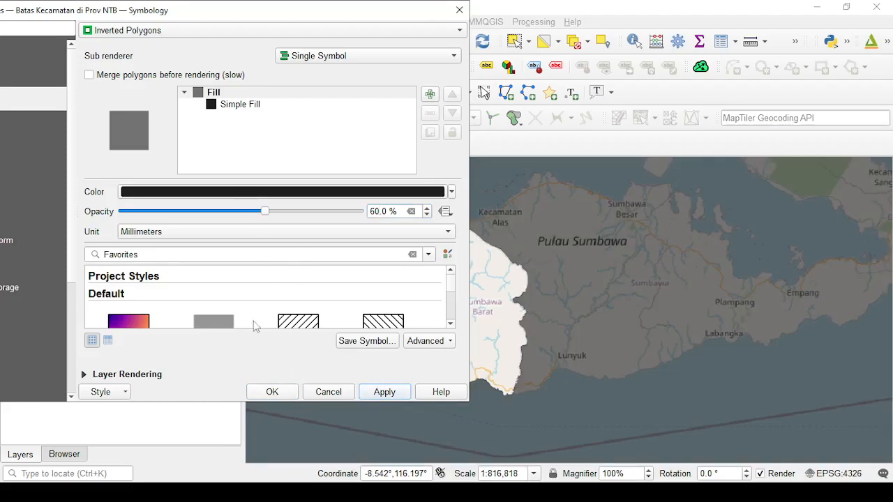
Lower the mask fill's opacity to 50% and apply it to the map
drag(381, 211, 360, 215)
text(50)
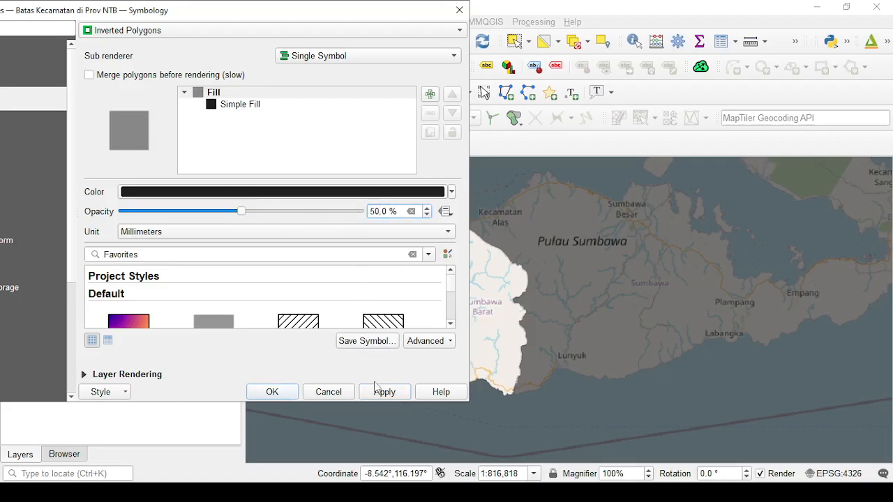
click(384, 391)
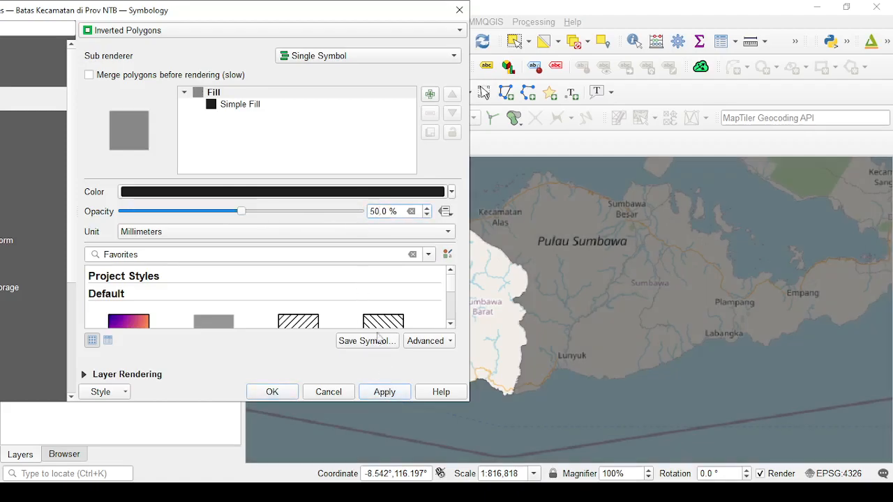
Raise the mask fill's opacity to 60%, accept the layer's symbology, and view the masked map
drag(374, 17, 393, 72)
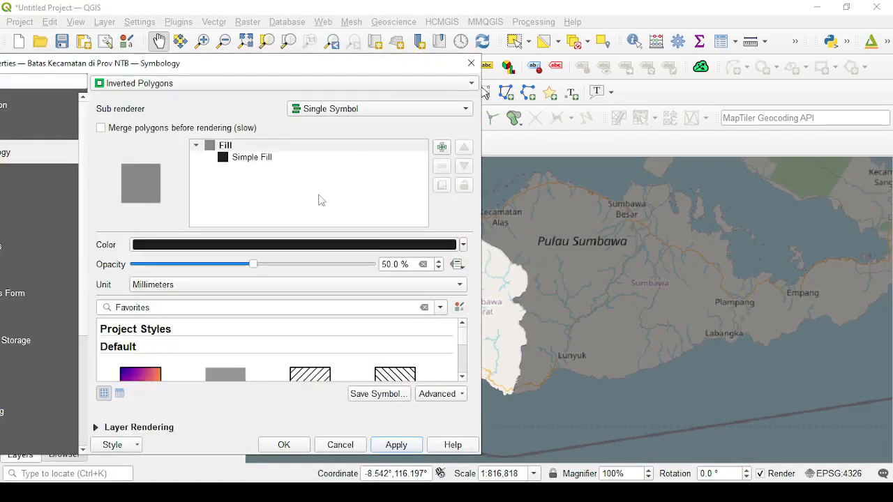
drag(392, 264, 382, 268)
text(60)
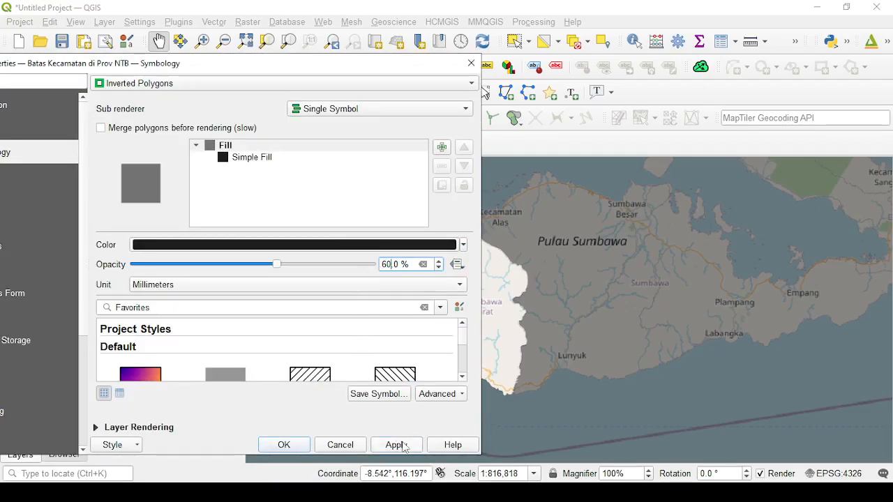
click(396, 445)
click(283, 445)
drag(385, 302, 434, 276)
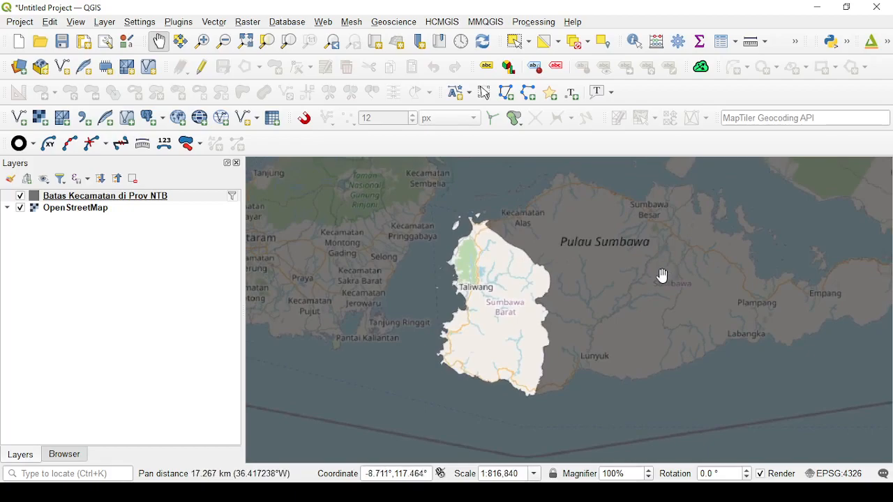
drag(618, 272, 642, 284)
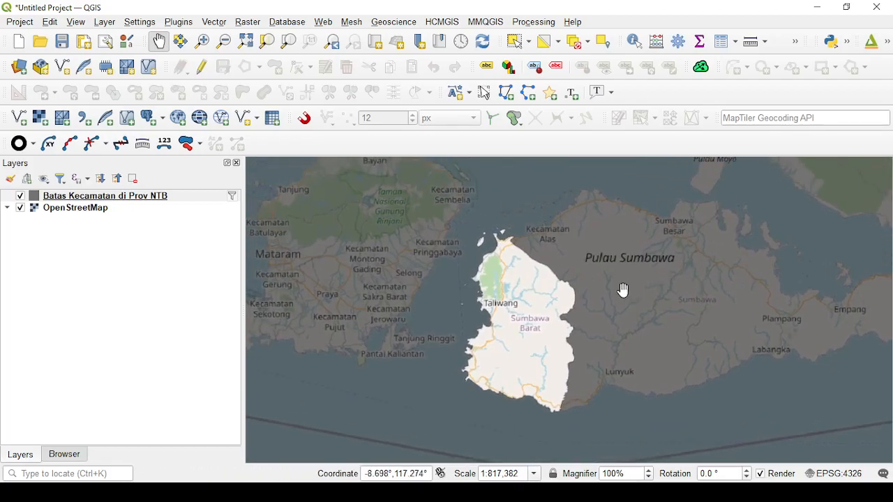
drag(607, 295, 639, 275)
scroll(564, 289, up, 1)
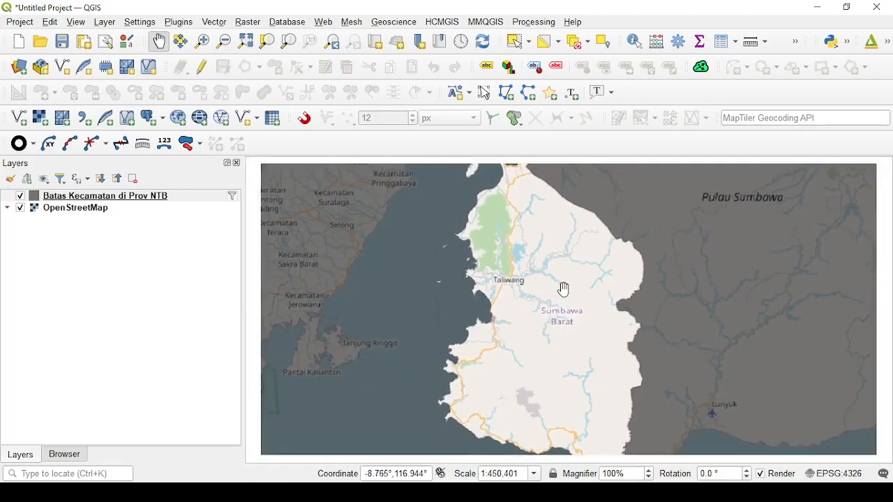
scroll(564, 289, down, 2)
scroll(566, 286, down, 1)
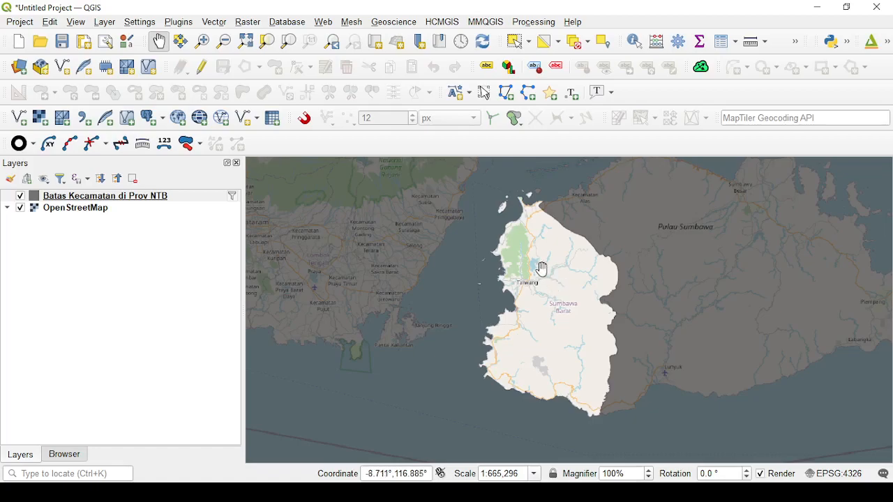
Duplicate the Batas Kecamatan di Prov NTB layer, make the copy visible and place it above the original
click(143, 198)
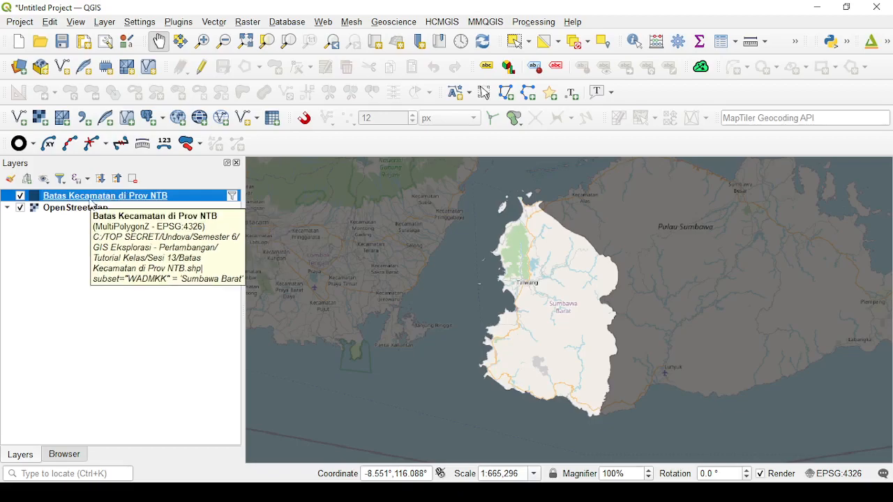
right_click(91, 201)
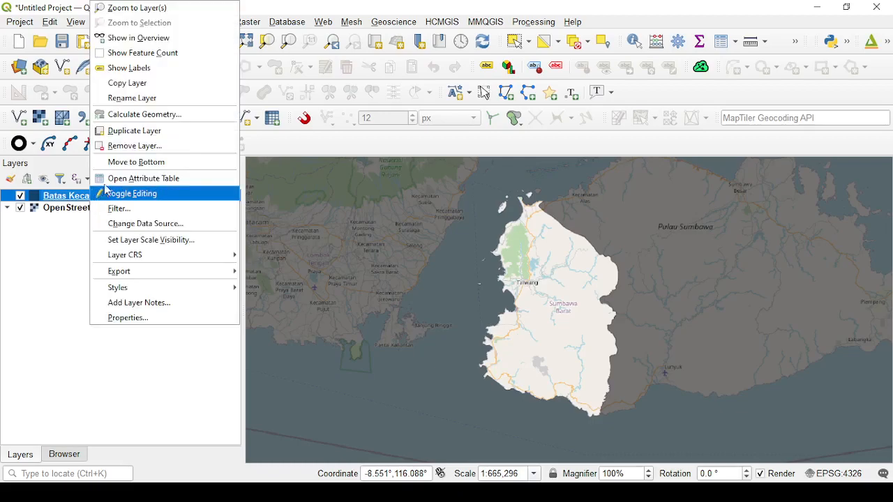
click(134, 131)
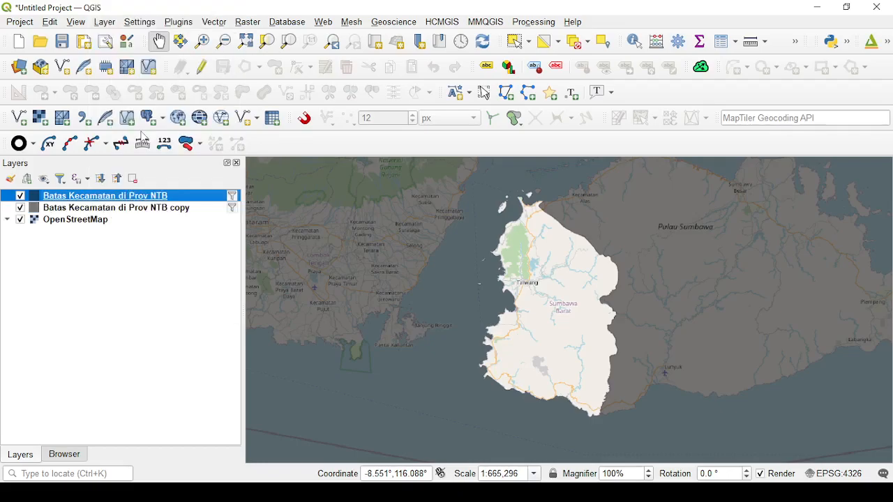
click(20, 208)
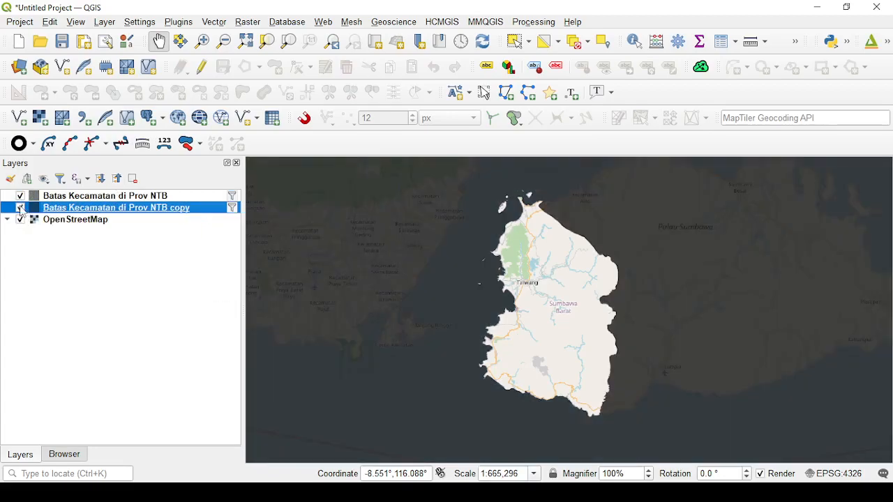
drag(102, 211, 110, 198)
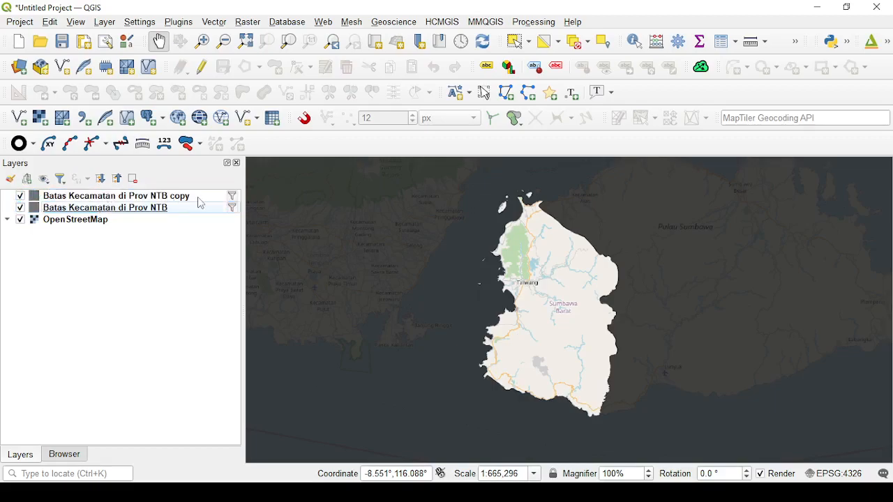
Try to restyle the Batas Kecamatan di Prov NTB copy layer as Single Symbol with its fill opacity at 100%
click(171, 199)
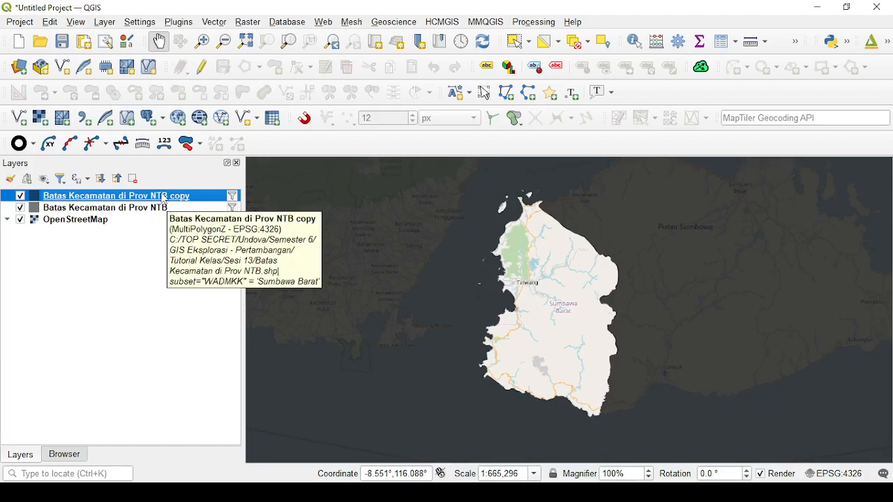
right_click(182, 198)
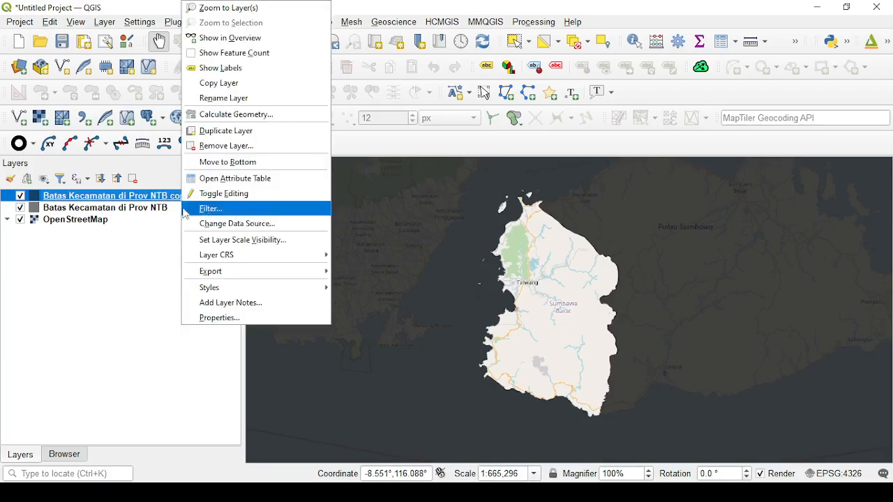
click(219, 318)
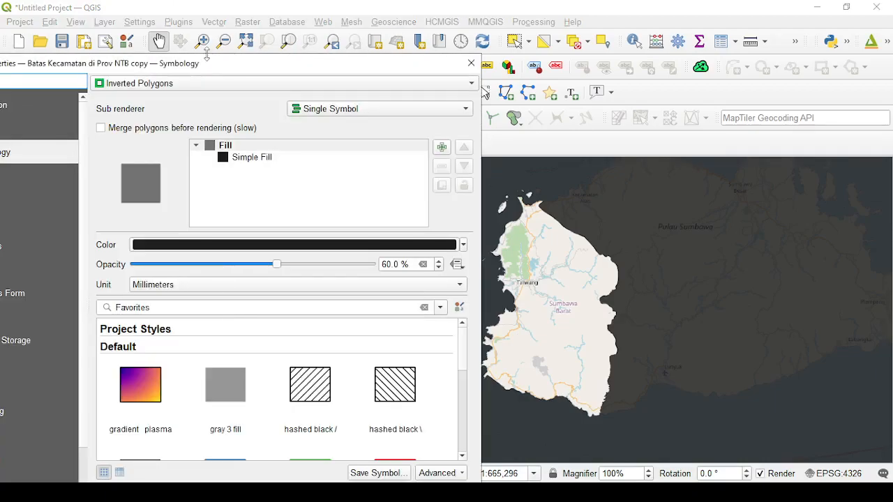
drag(214, 69, 321, 39)
click(291, 52)
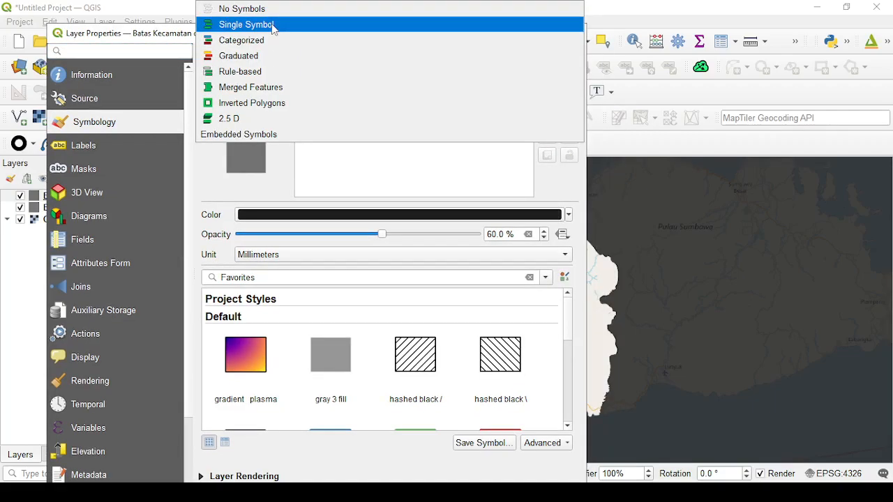
click(274, 30)
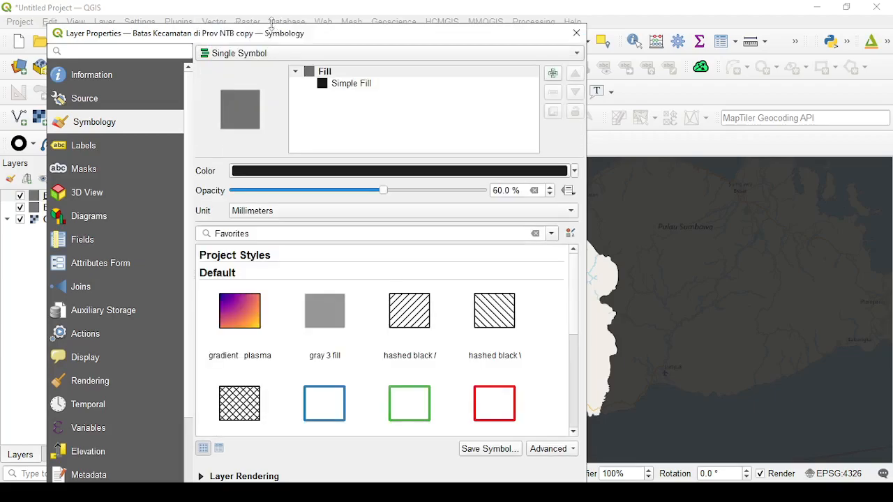
drag(308, 40, 272, 38)
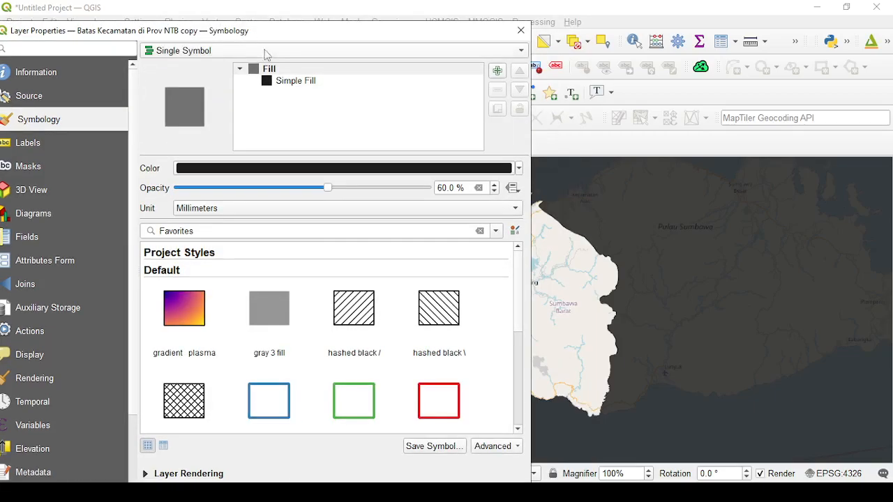
click(274, 84)
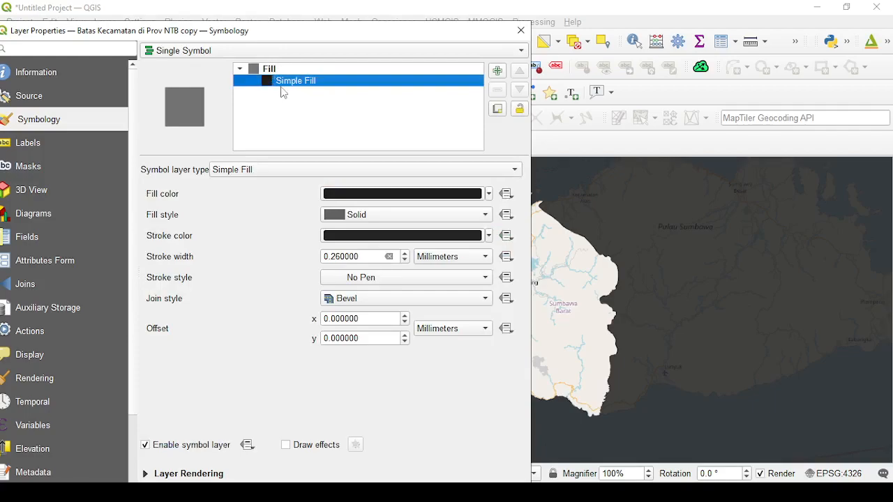
click(282, 69)
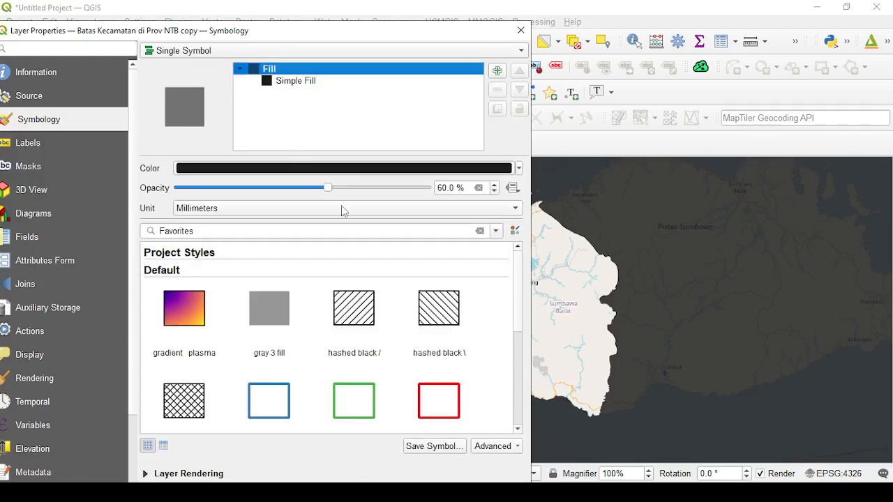
drag(330, 190, 431, 187)
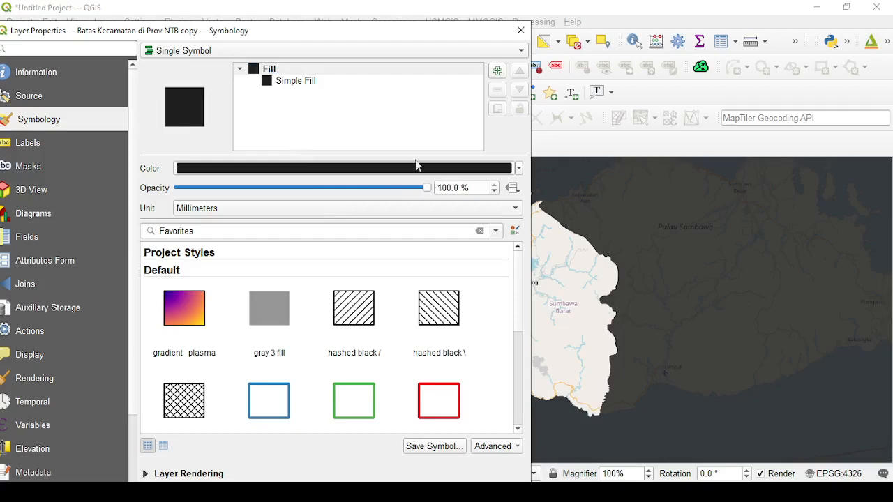
click(304, 84)
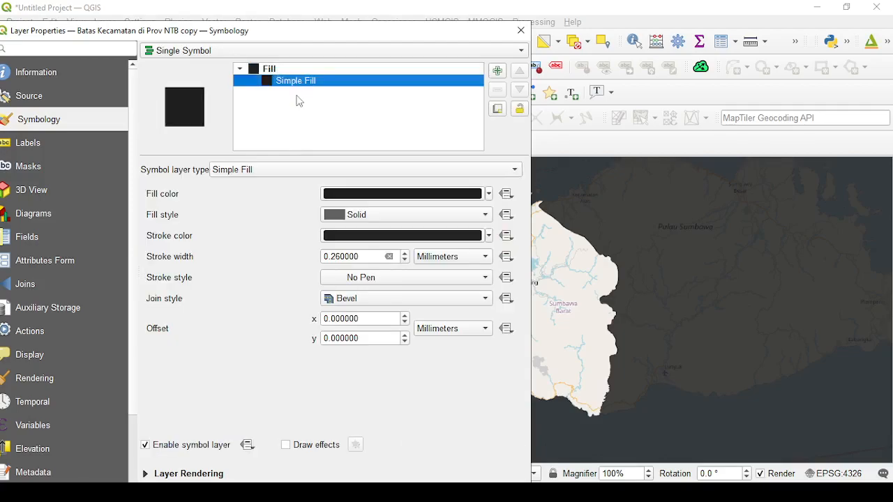
drag(370, 31, 403, 42)
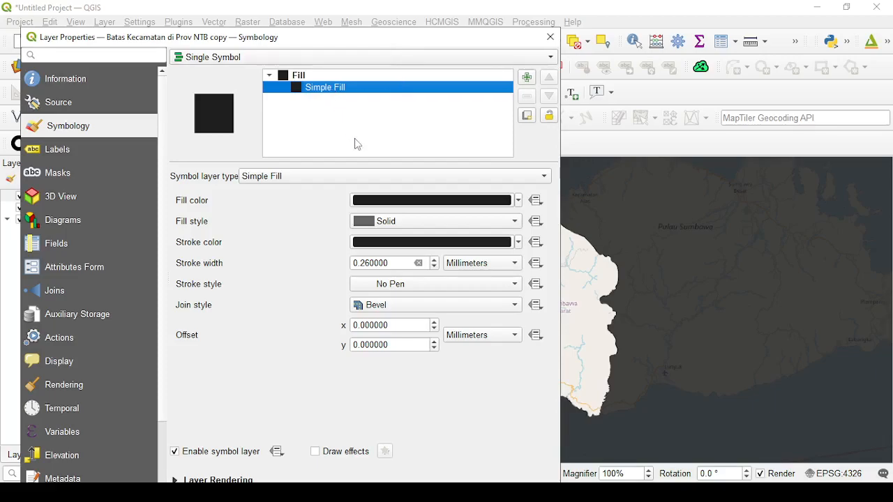
click(390, 200)
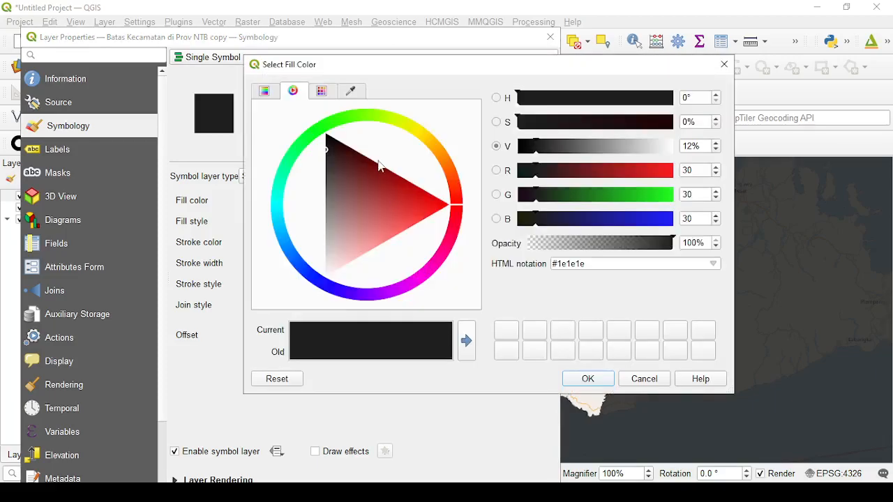
click(644, 379)
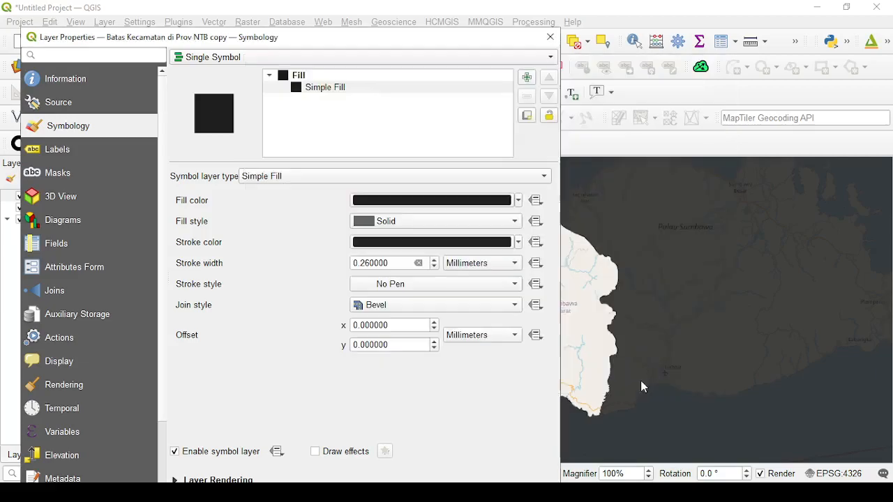
click(517, 201)
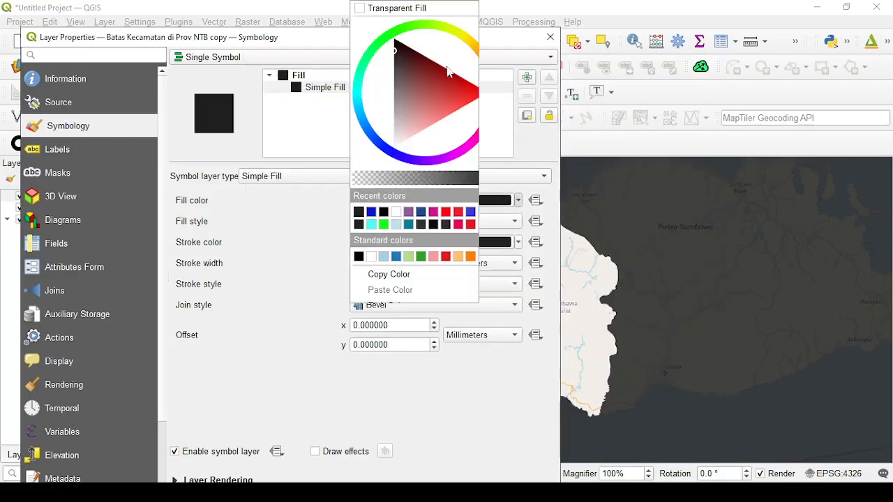
click(321, 233)
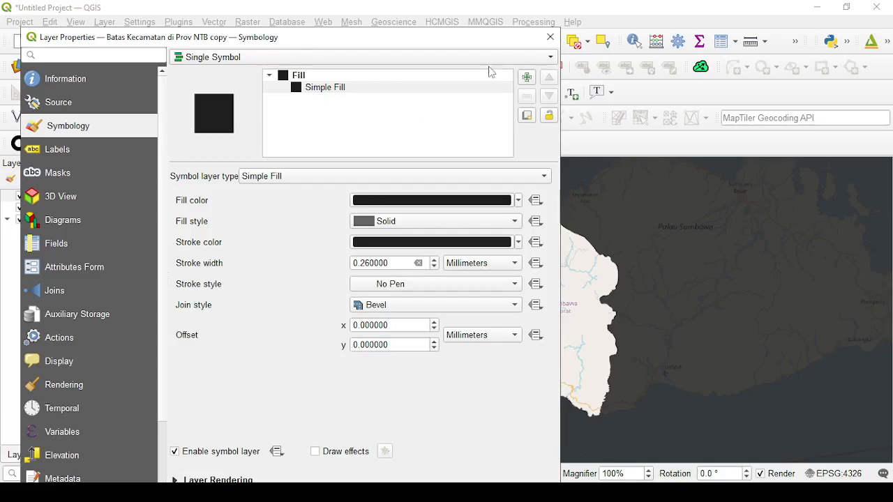
click(551, 37)
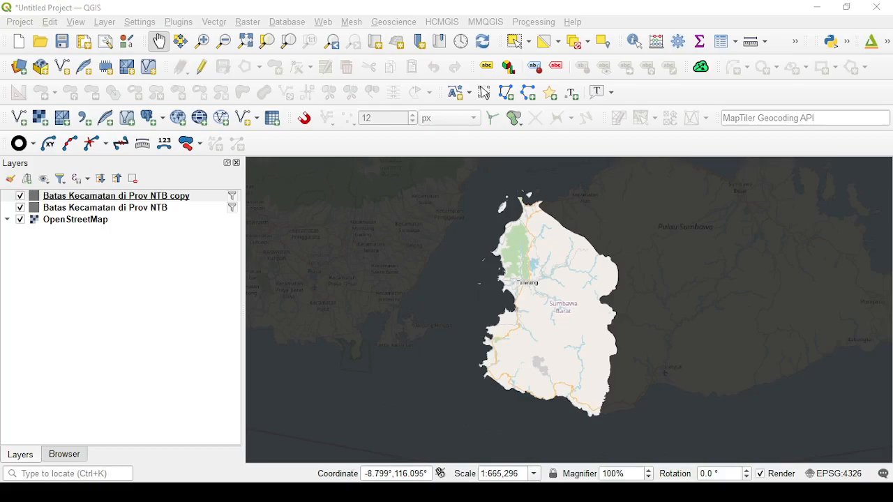
Switch to File Explorer and examine the Batas Kecamatan di Prov NTB archive and its shapefile component files in the Sesi 13 folder
key(alt+Tab)
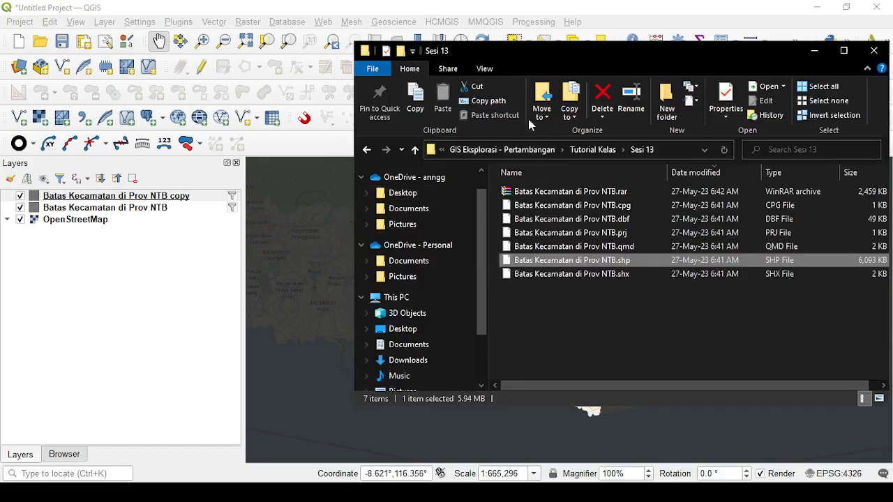
drag(589, 52, 249, 56)
click(263, 308)
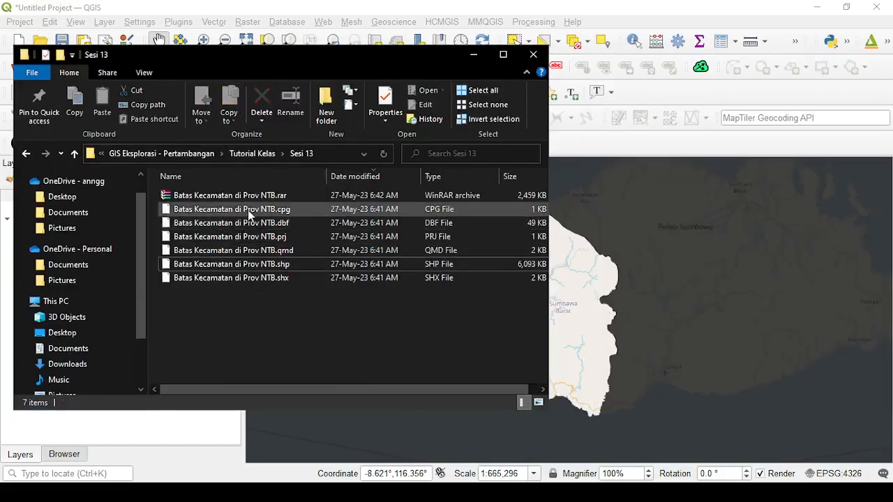
click(258, 198)
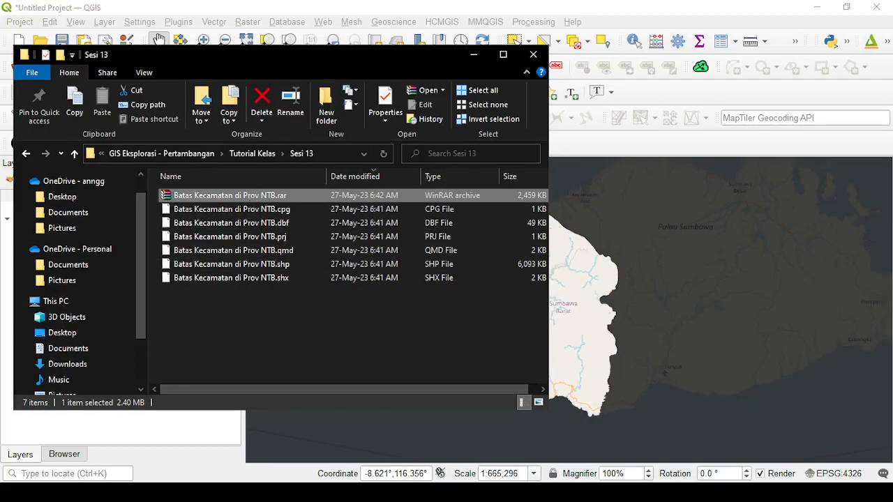
right_click(196, 198)
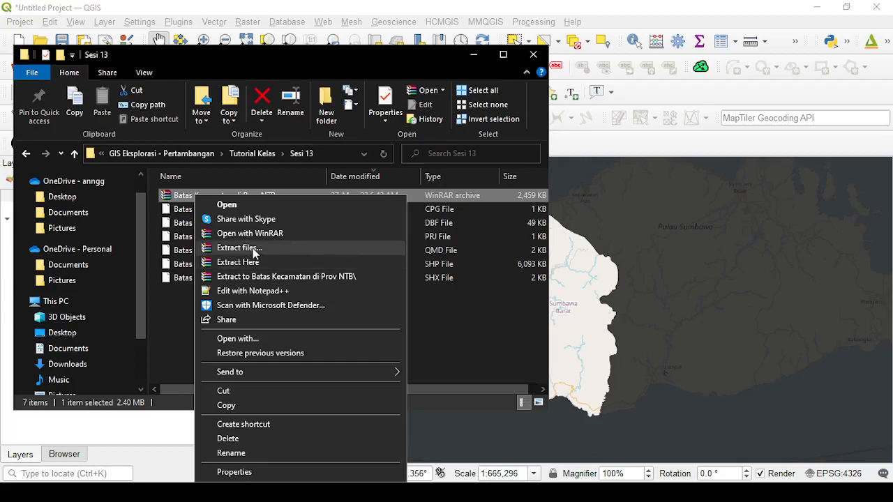
click(184, 295)
click(281, 215)
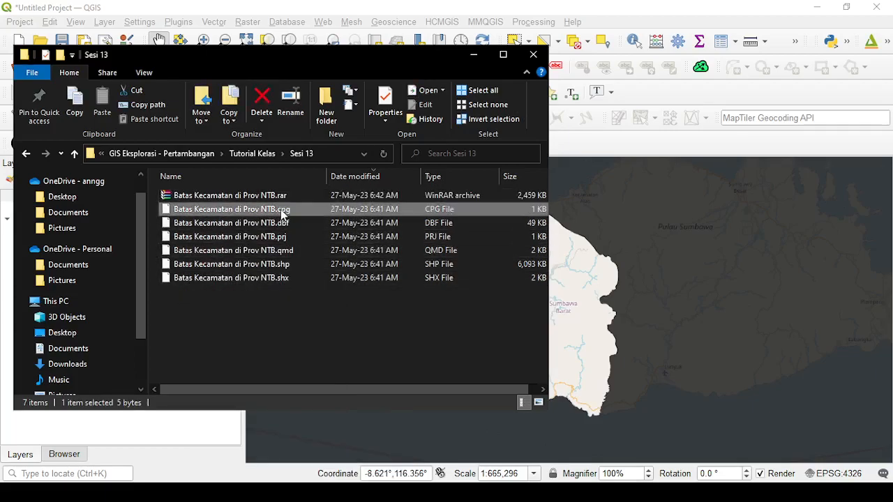
shift+click(282, 279)
click(275, 300)
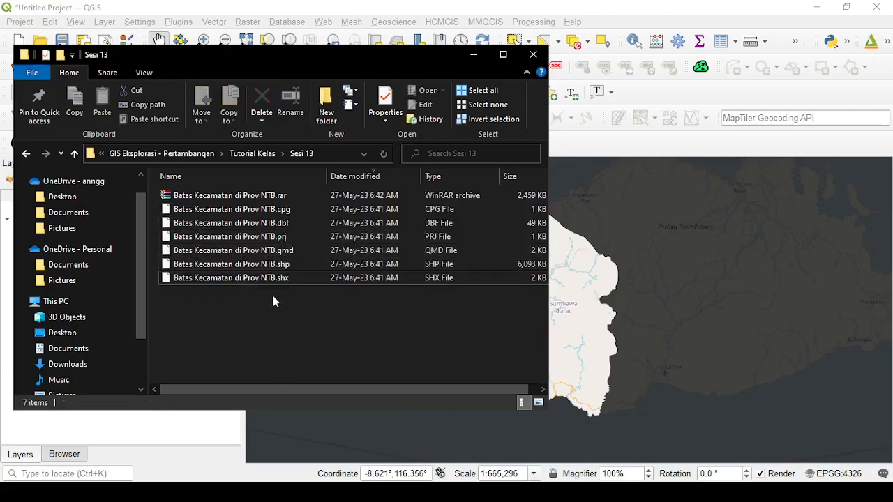
click(281, 267)
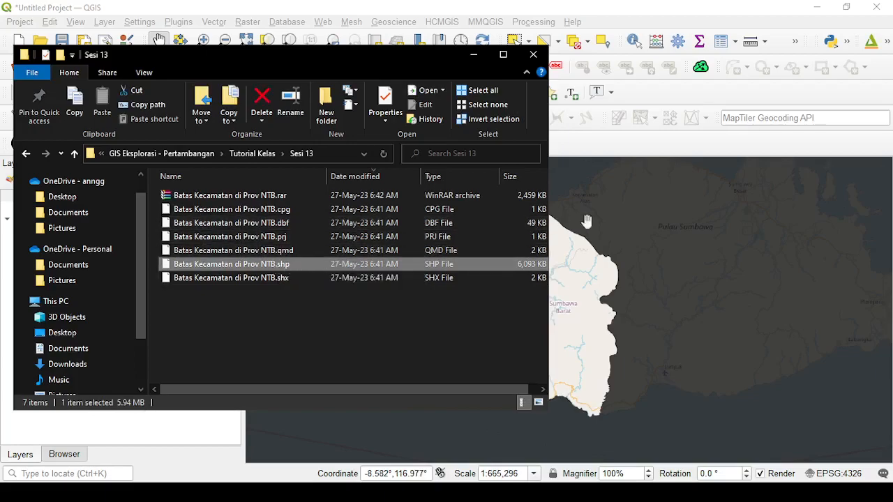
click(473, 55)
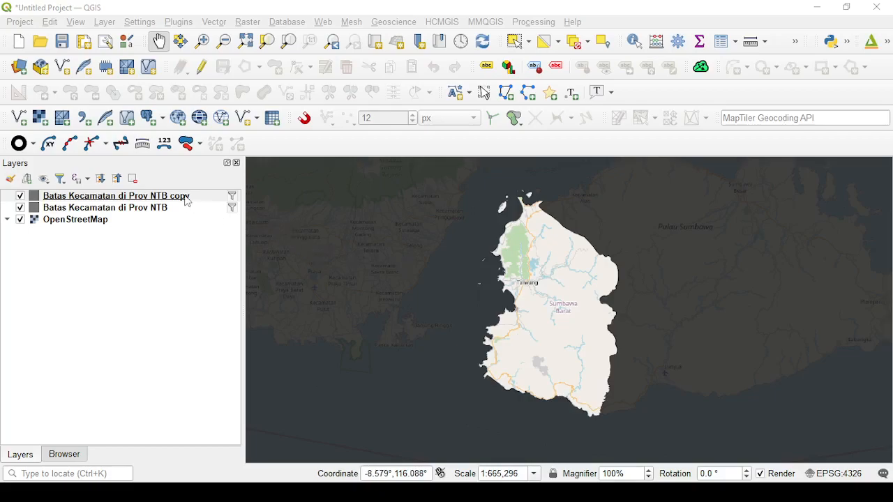
Remove the Batas Kecamatan di Prov NTB copy layer from the project
drag(490, 283, 488, 294)
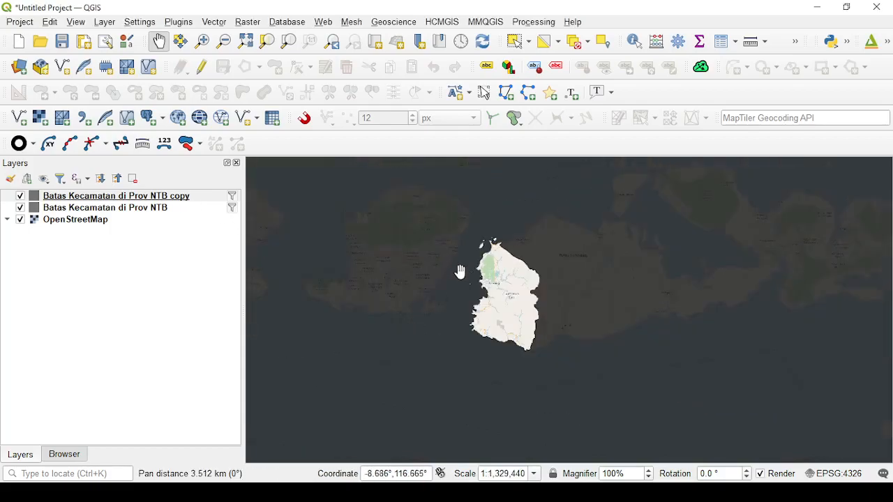
scroll(459, 272, down, 1)
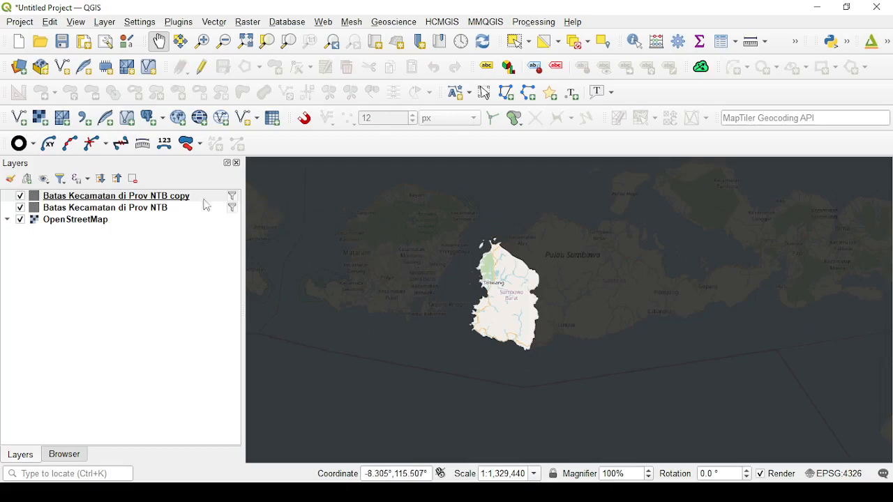
right_click(85, 199)
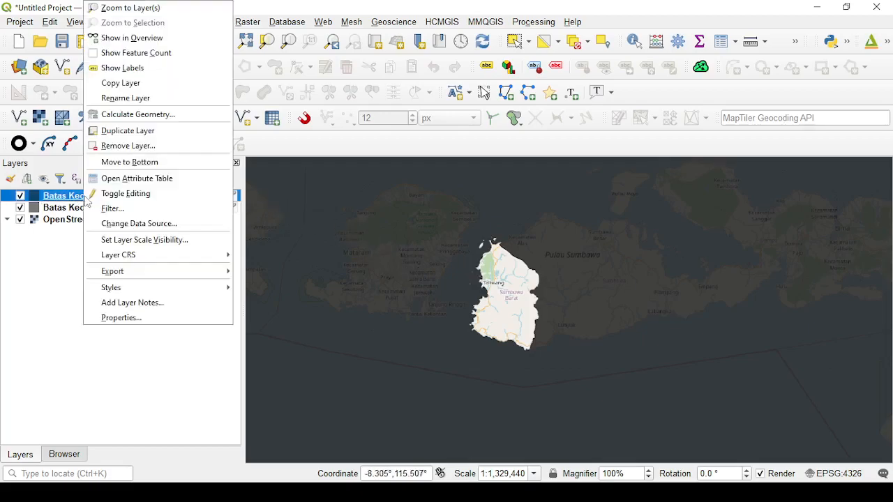
click(114, 147)
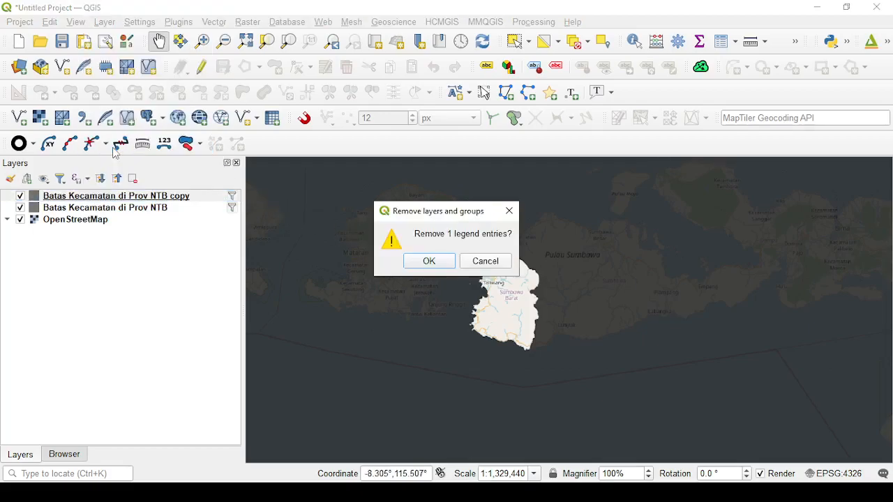
click(427, 262)
scroll(501, 297, up, 2)
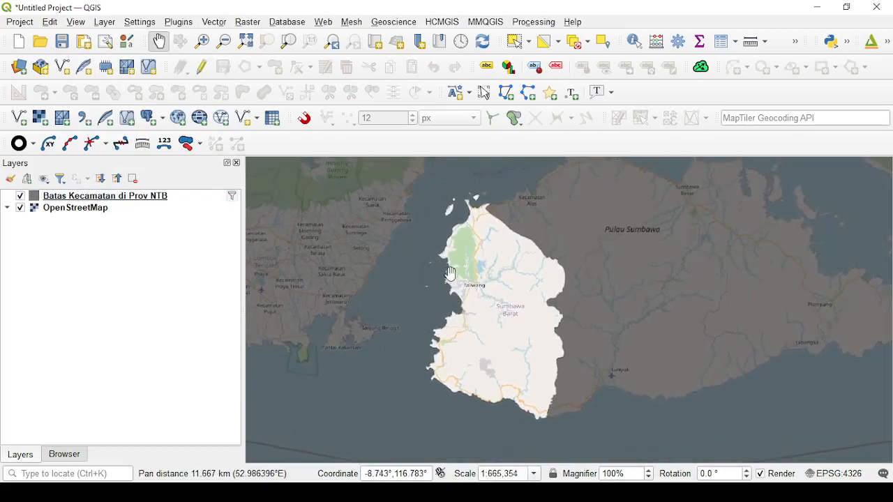
drag(479, 307, 497, 307)
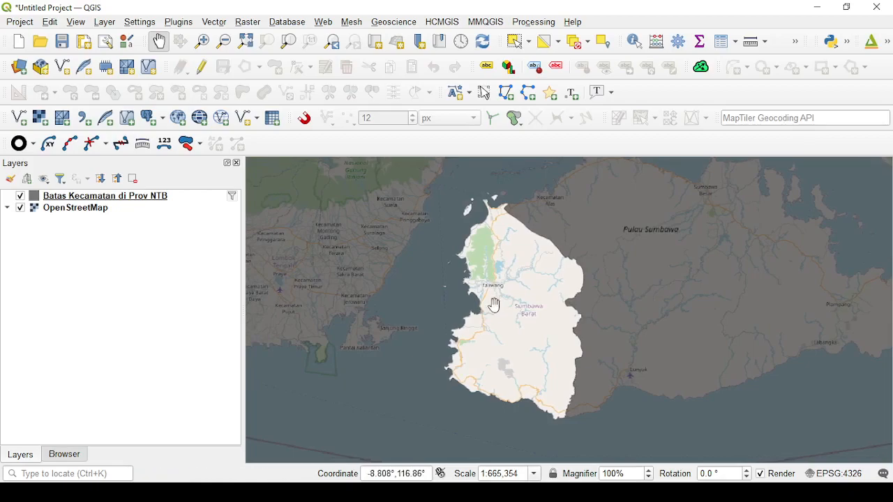
Duplicate the Batas Kecamatan di Prov NTB layer again, place the copy above the original and make it visible
click(147, 198)
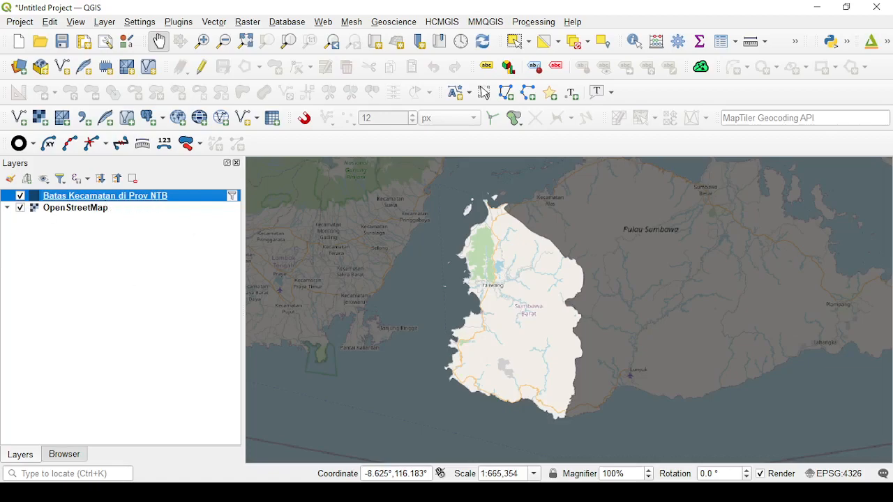
mouse_move(151, 202)
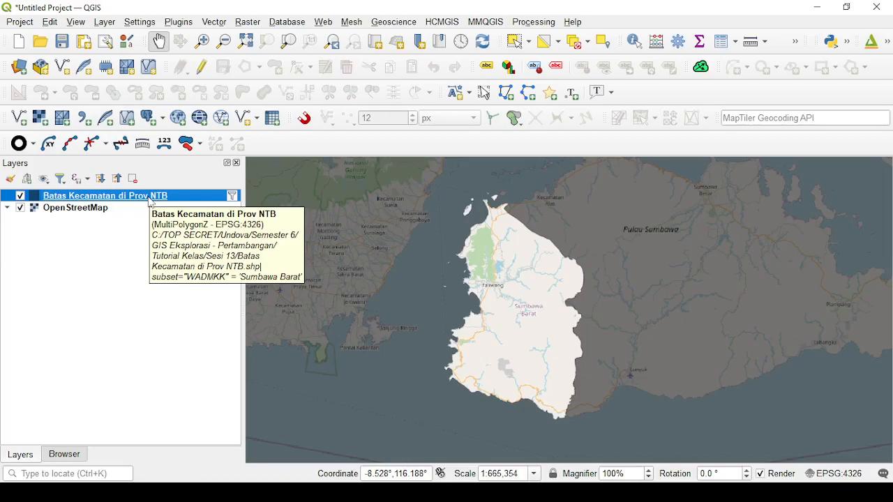
right_click(150, 202)
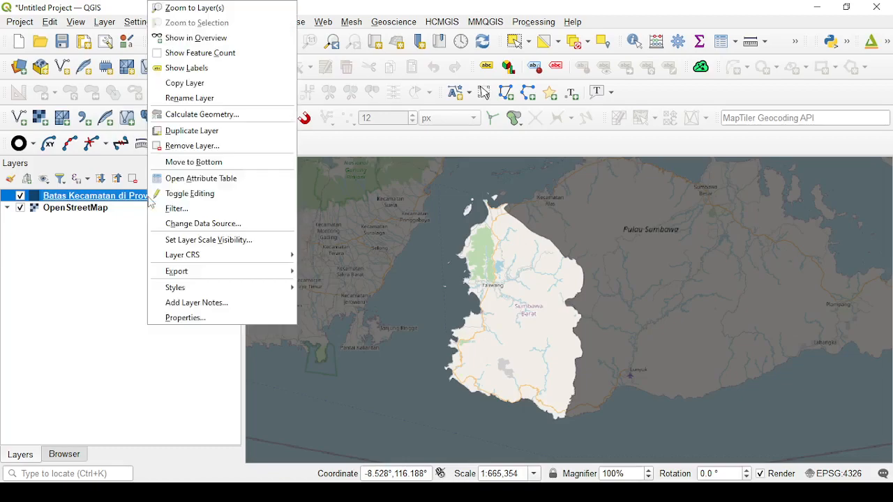
click(215, 132)
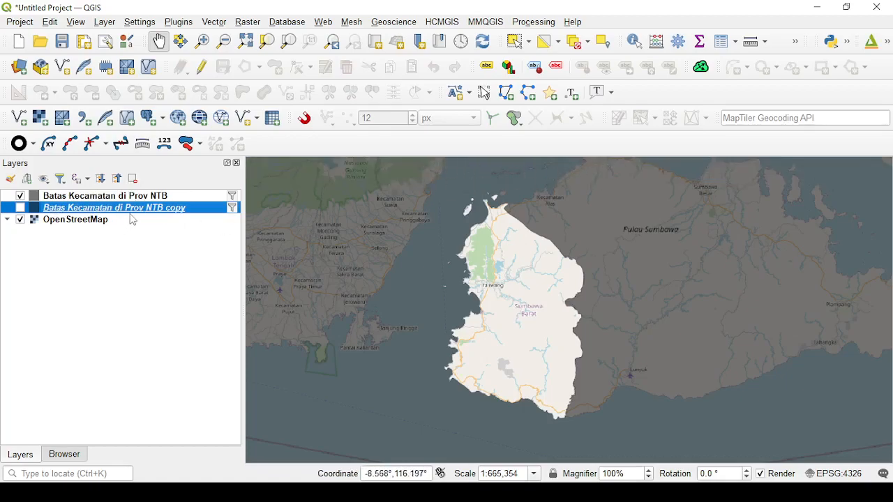
drag(94, 214, 84, 194)
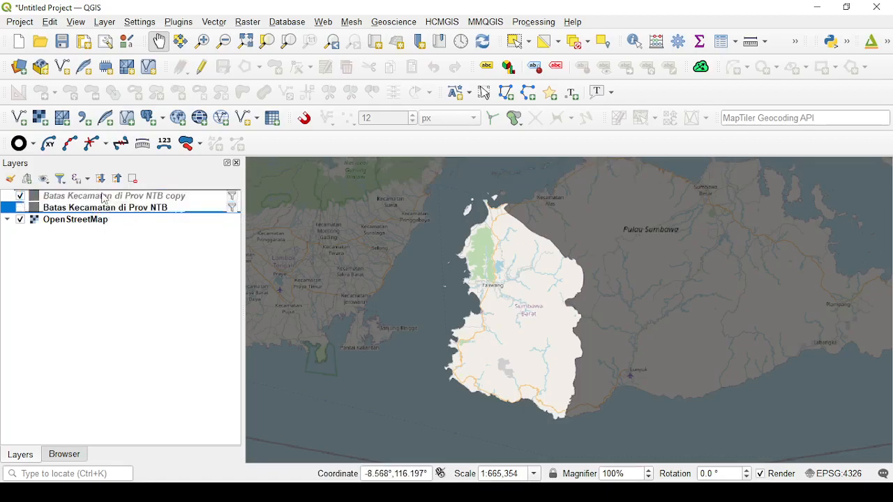
click(38, 197)
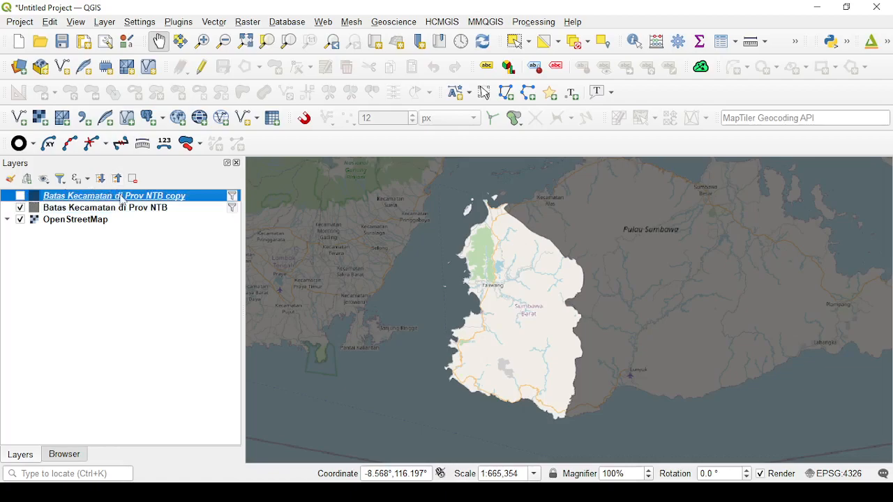
click(21, 196)
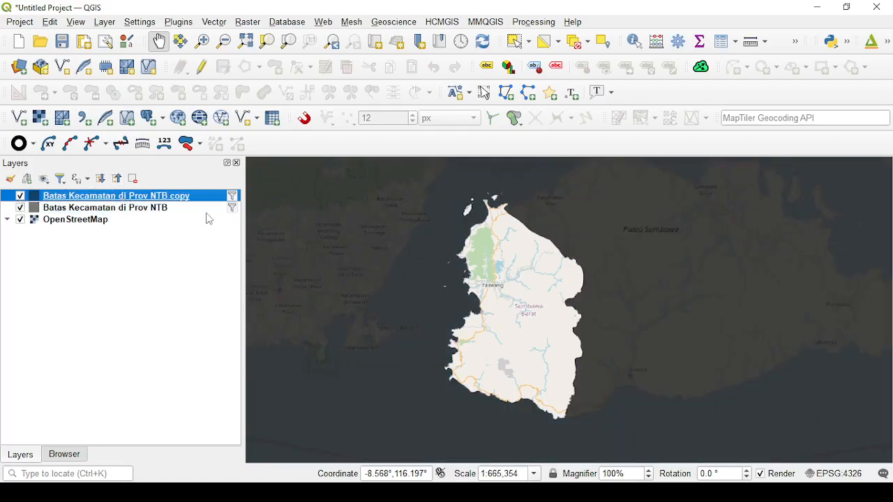
Set the Batas Kecamatan di Prov NTB copy layer's symbology to Single Symbol with 100% fill opacity
right_click(159, 200)
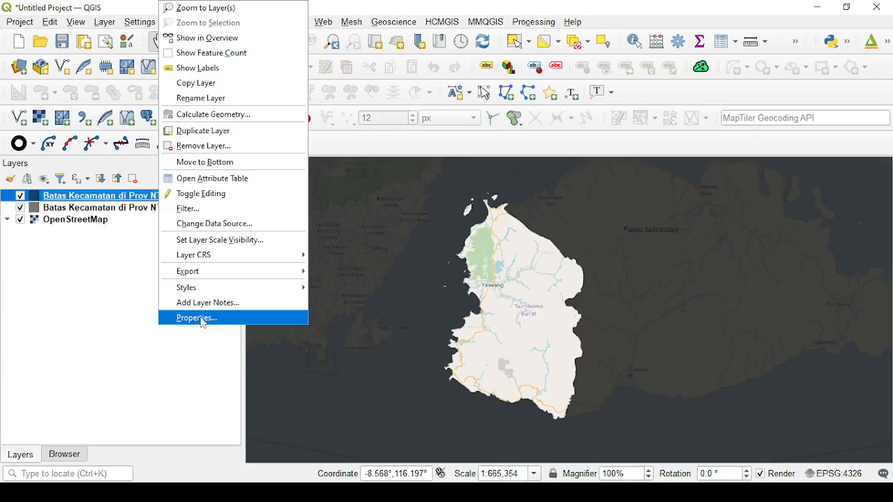
click(120, 296)
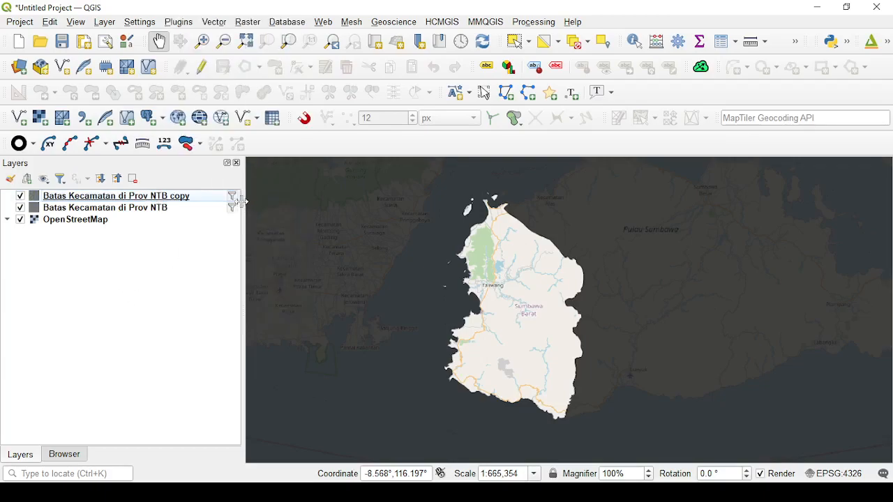
click(184, 198)
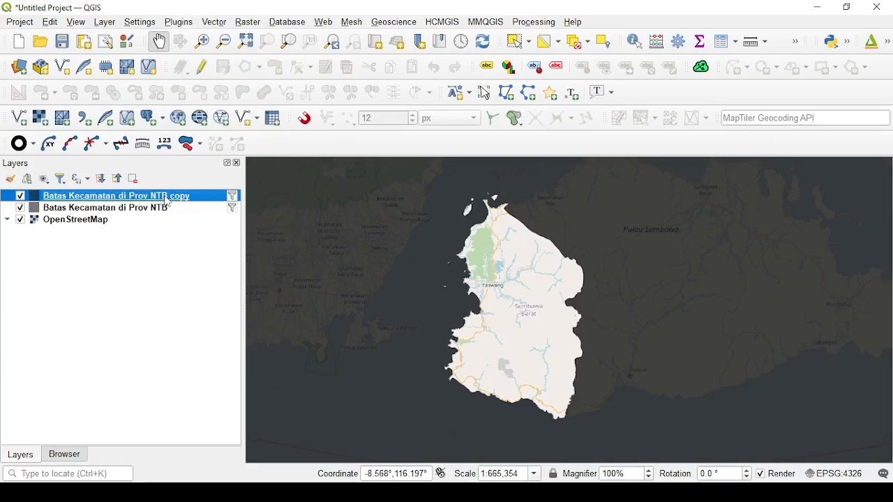
right_click(166, 200)
click(195, 320)
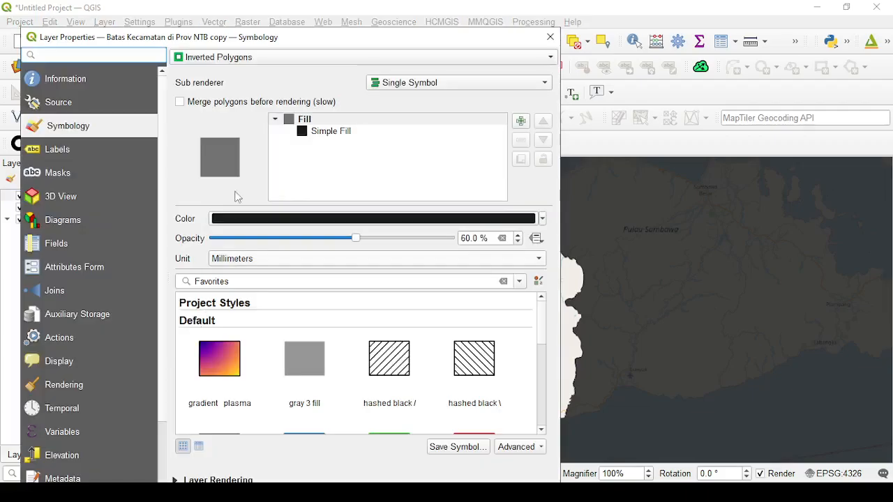
drag(233, 32, 273, 31)
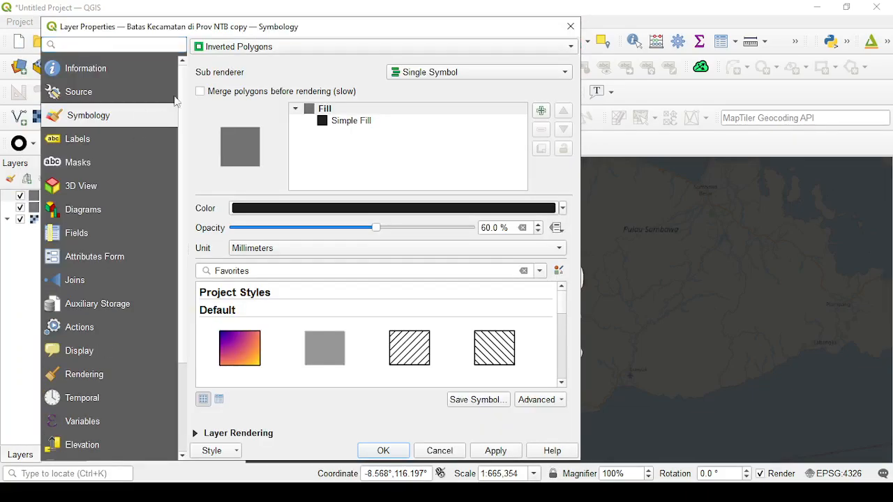
click(272, 49)
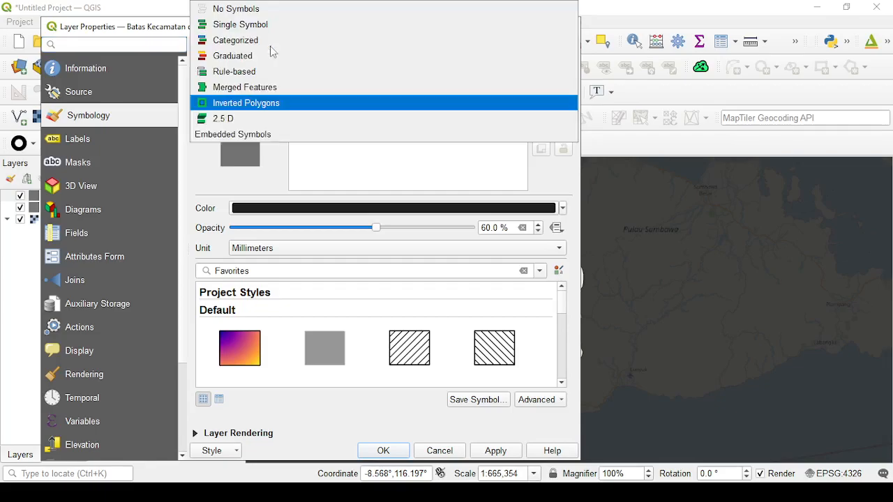
click(267, 28)
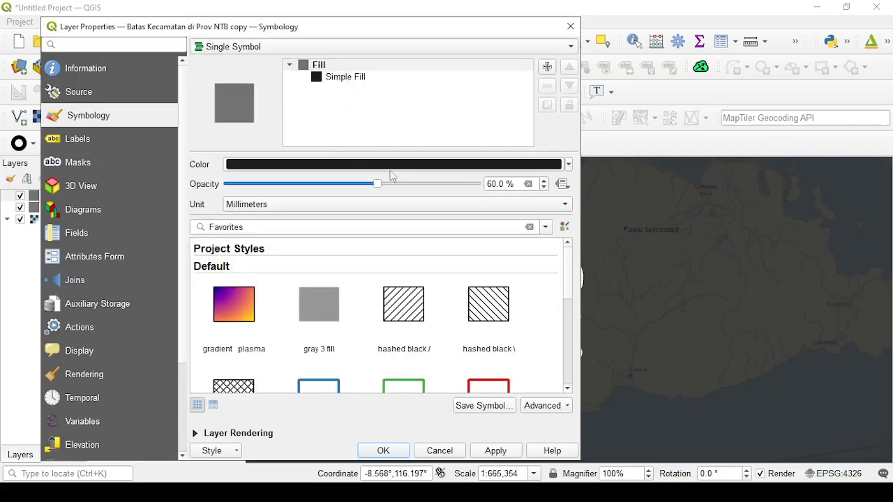
drag(378, 184, 492, 189)
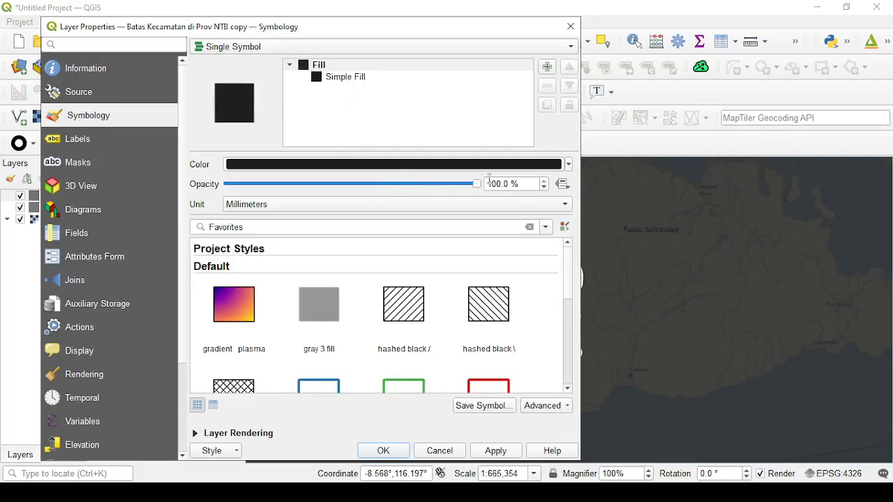
Set the copy layer's Simple Fill color to green #0dc200 and apply it to the map
click(362, 78)
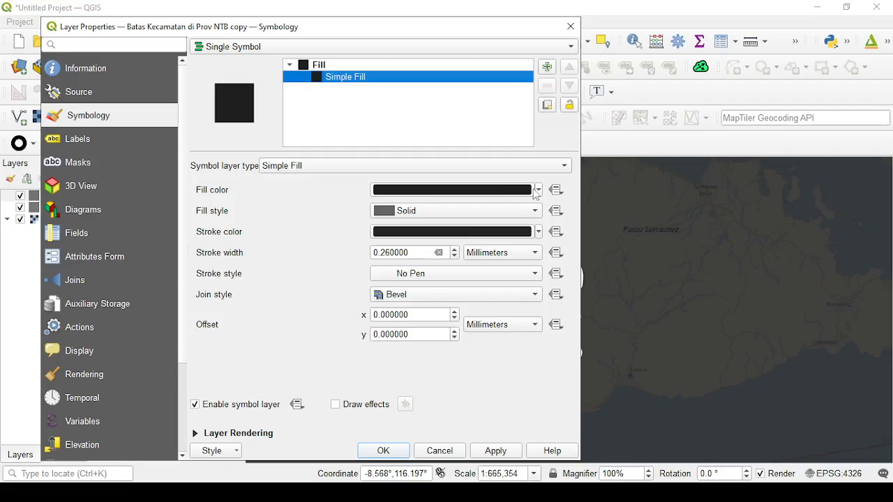
click(503, 196)
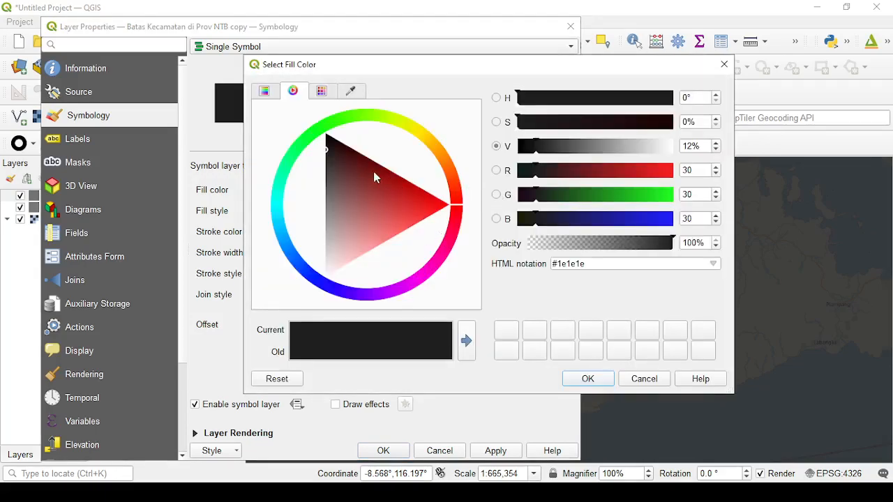
click(327, 127)
click(293, 174)
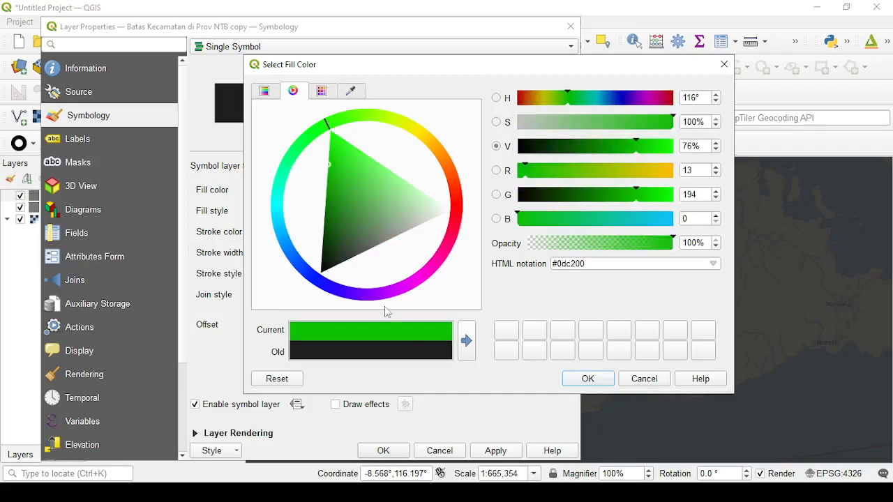
click(585, 379)
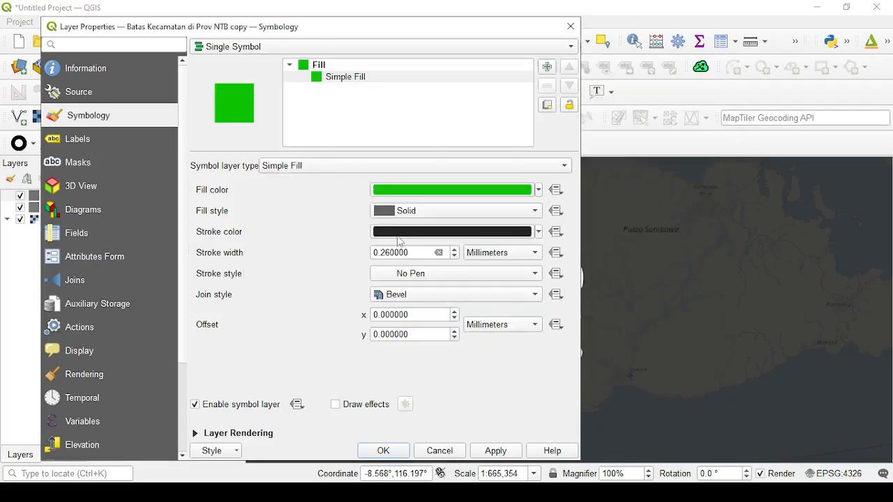
drag(428, 38, 203, 38)
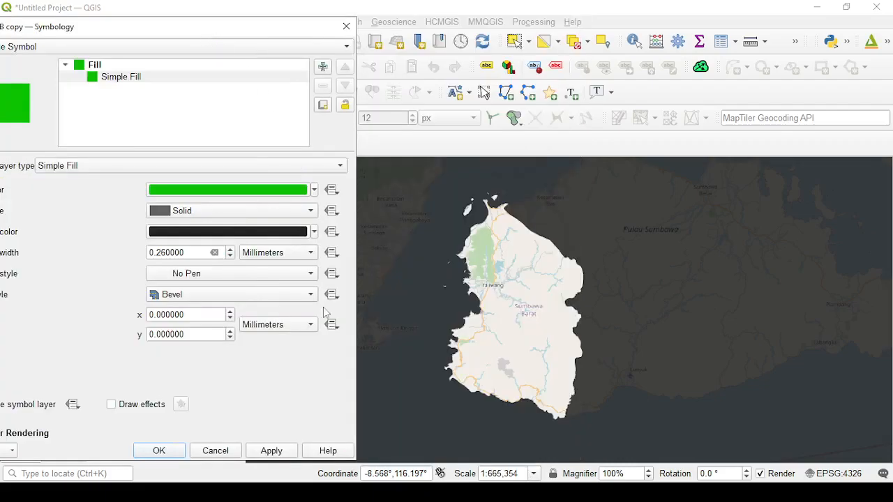
click(271, 452)
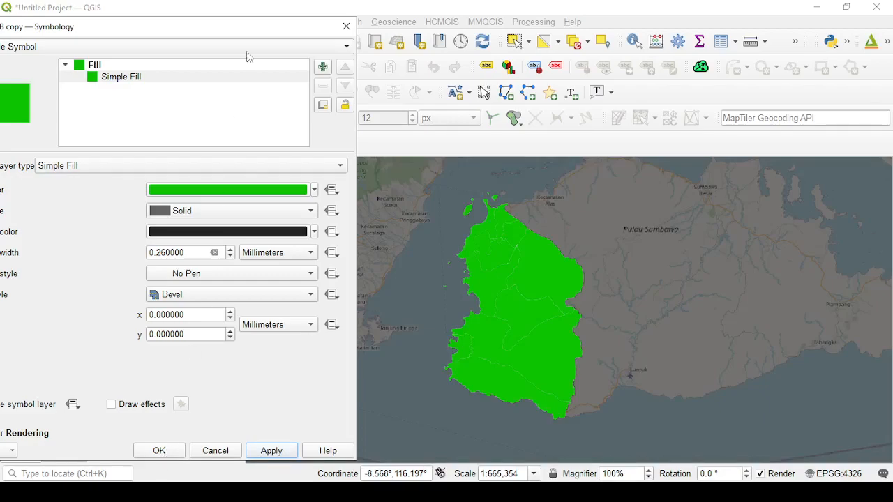
Examine the copy layer's fill over Sumbawa Barat on the map alongside its Simple Fill settings
drag(249, 28, 495, 16)
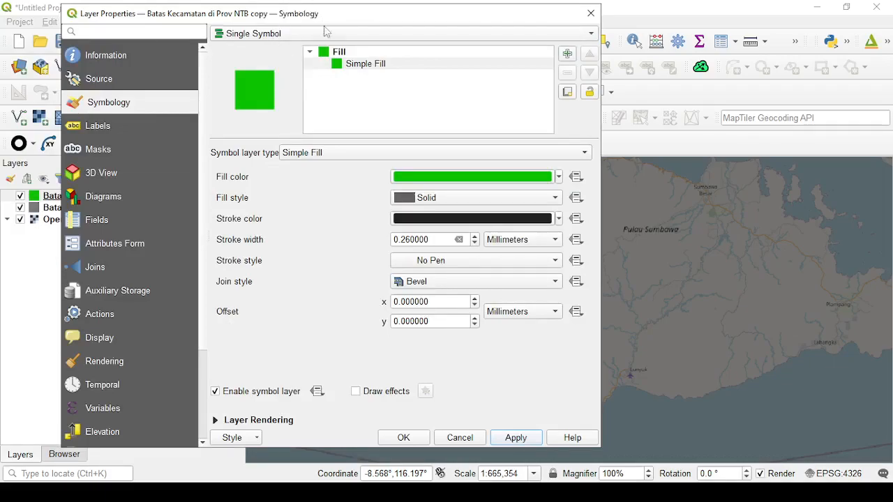
drag(389, 14, 247, 26)
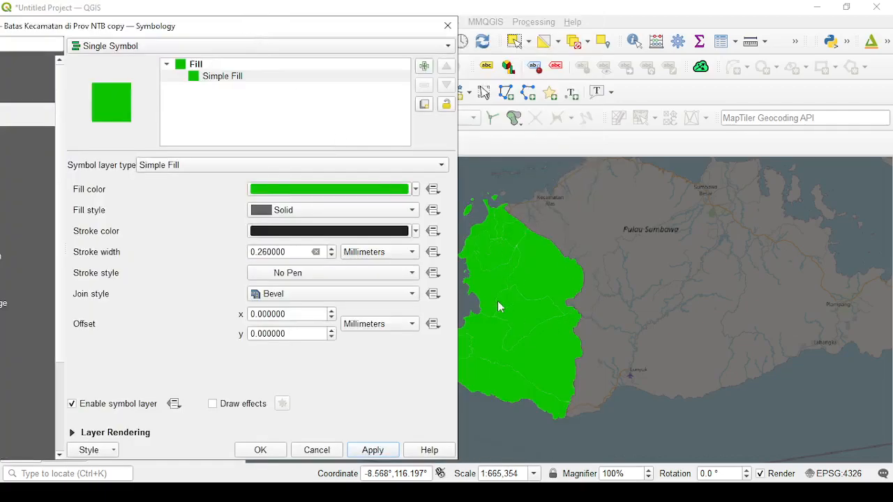
drag(392, 28, 498, 24)
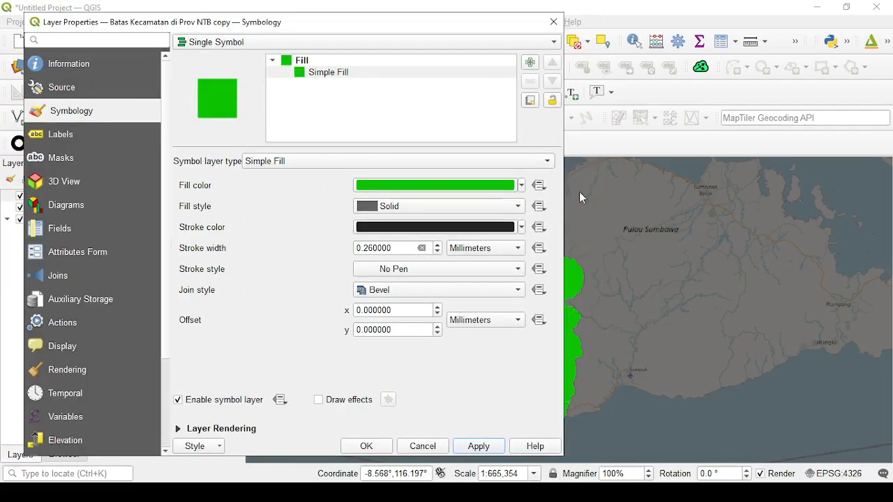
drag(516, 29, 448, 24)
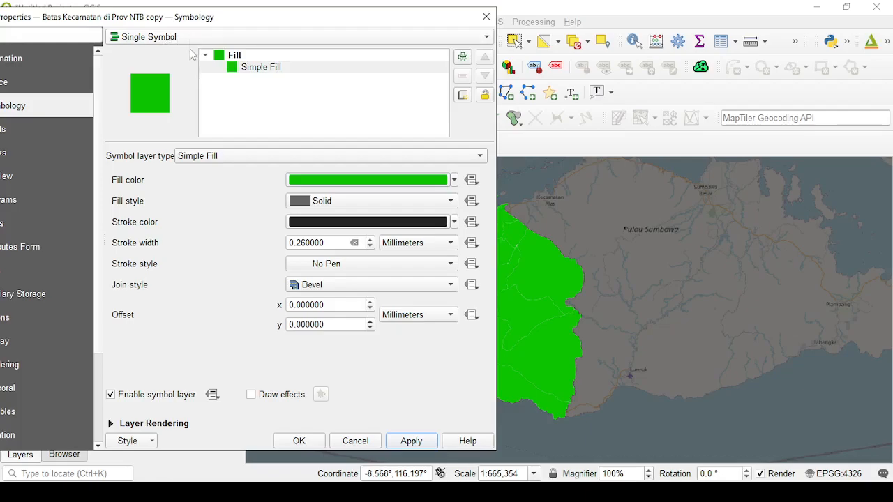
drag(230, 21, 402, 22)
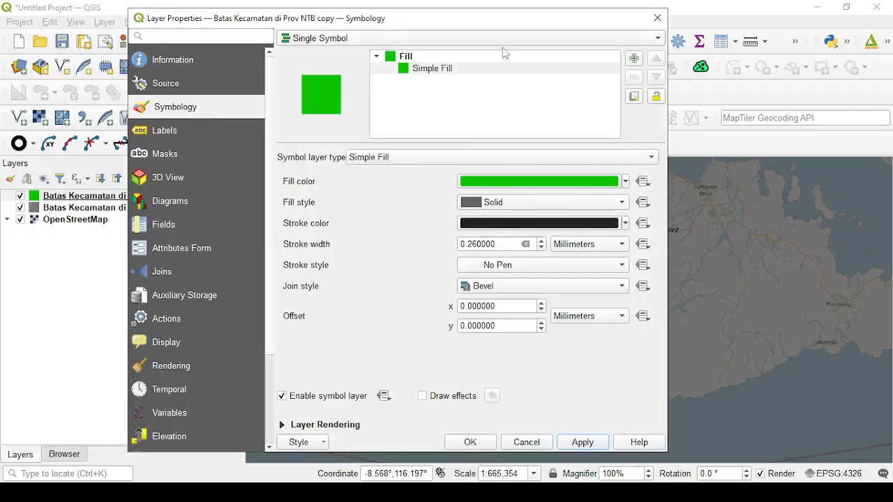
drag(514, 22, 314, 24)
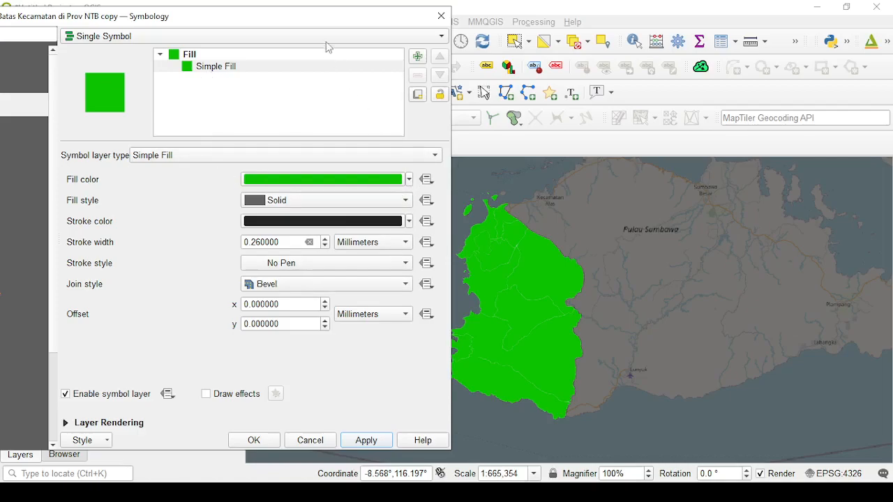
drag(333, 21, 447, 27)
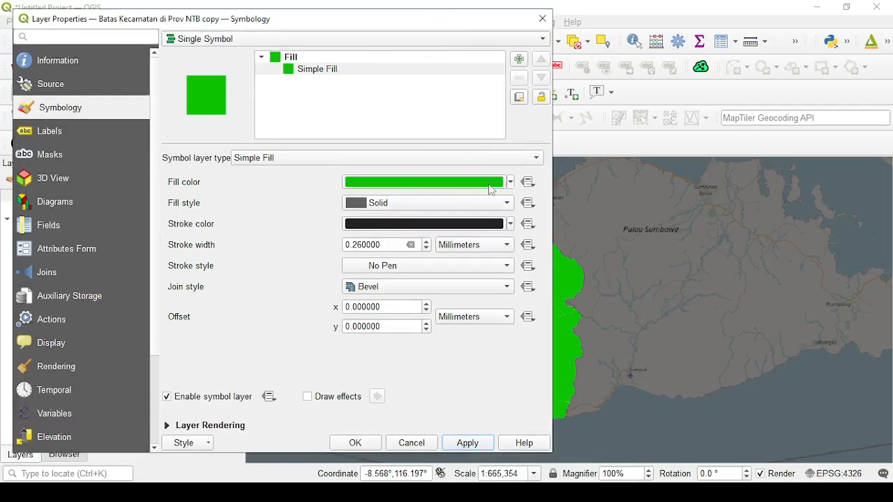
mouse_move(490, 190)
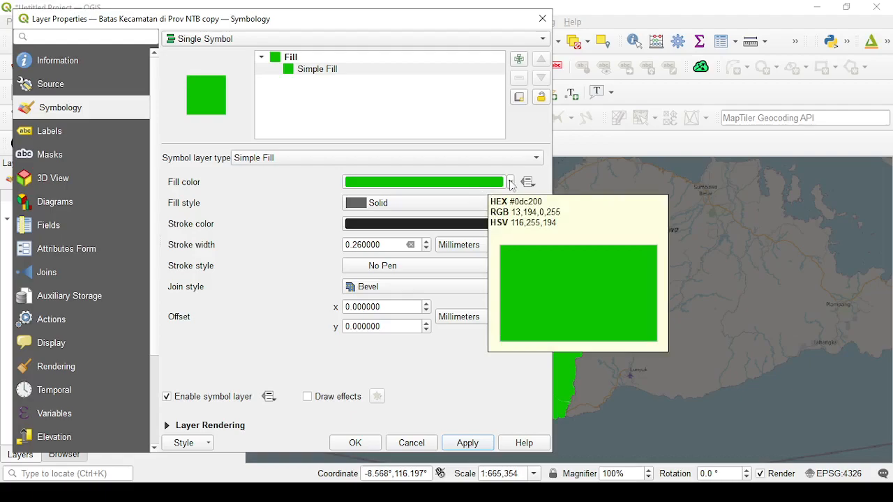
Make the Batas Kecamatan di Prov NTB copy layer's Simple Fill color transparent and apply it to the map
click(511, 183)
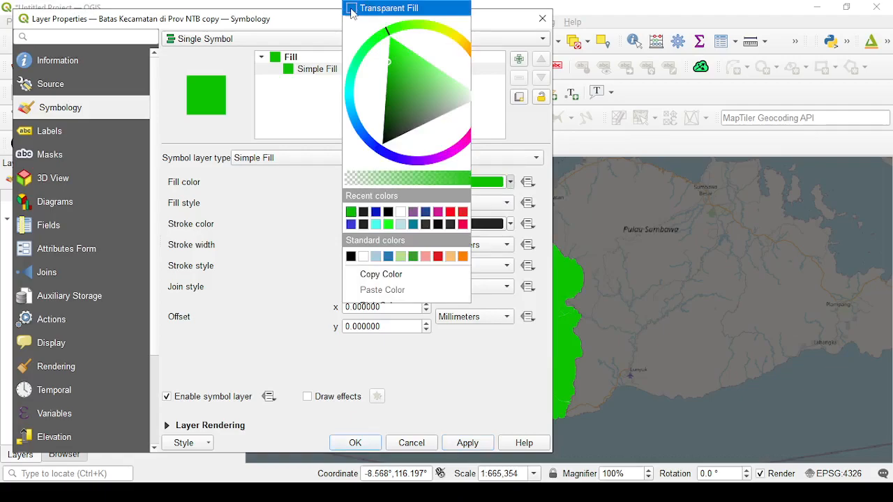
click(353, 11)
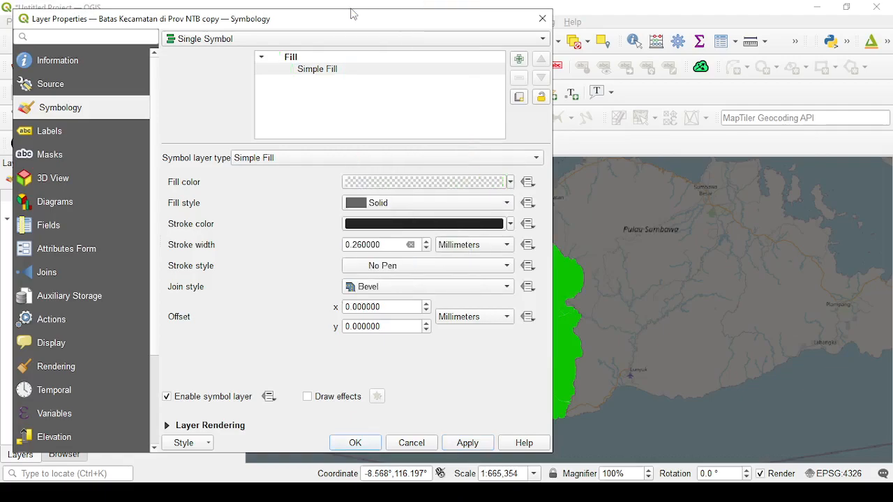
drag(406, 22, 246, 26)
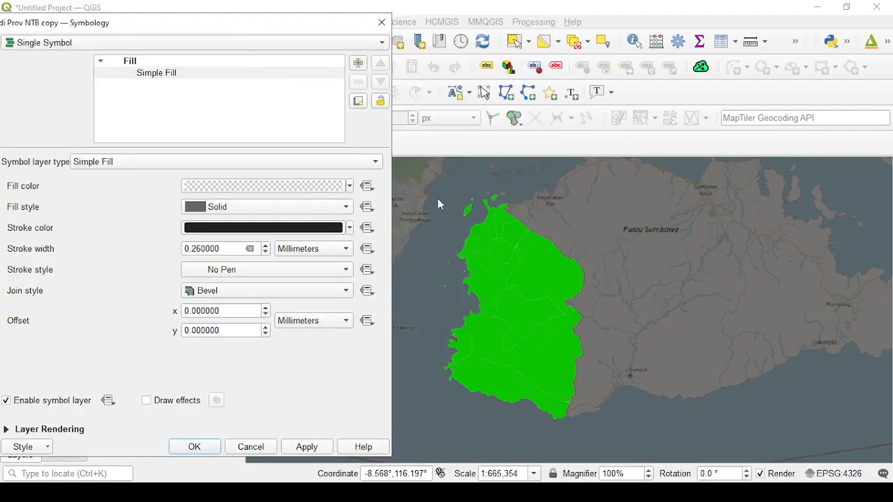
click(307, 448)
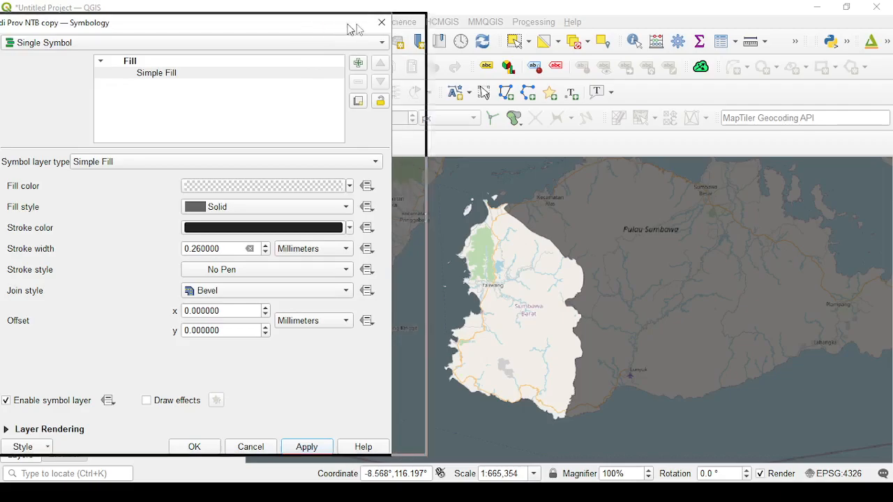
Set the copy layer's stroke color to red #ff0101
drag(342, 28, 439, 28)
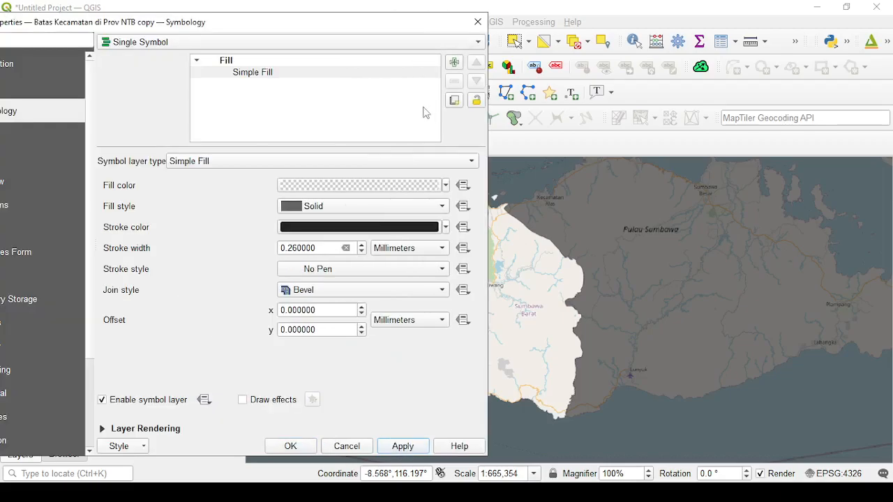
click(357, 228)
click(447, 205)
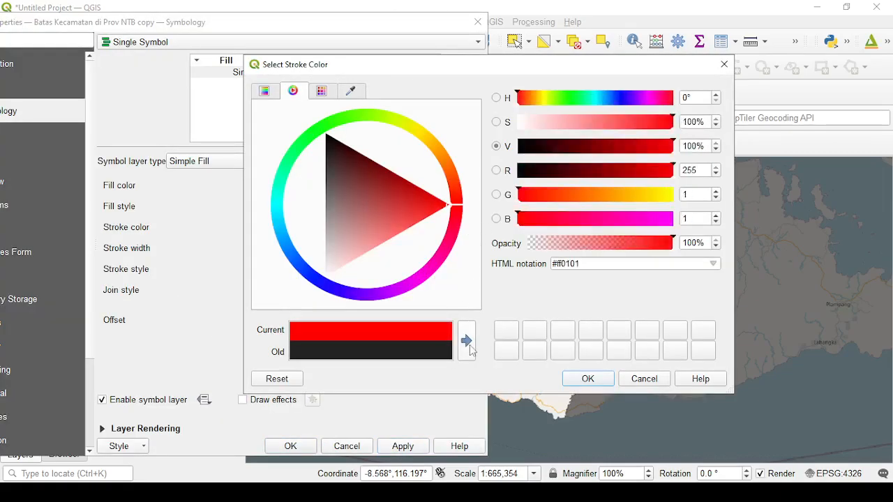
click(588, 379)
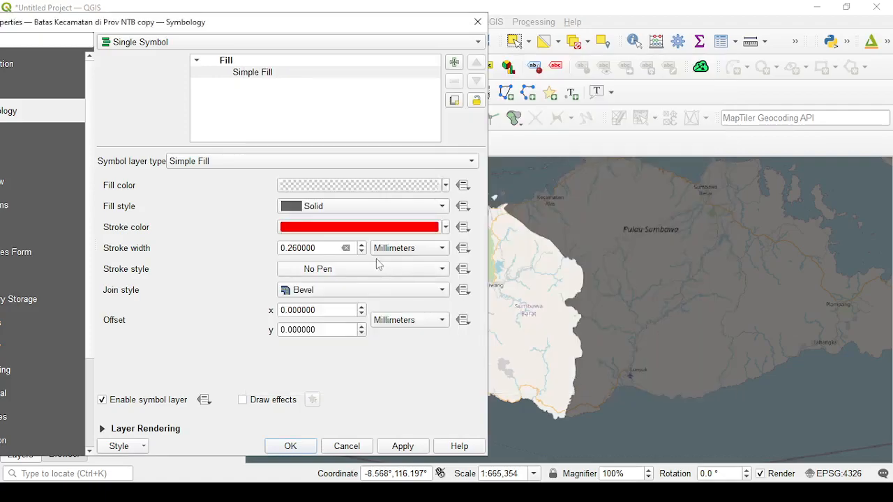
Set the copy layer's stroke width to 0.4 mm with the Solid Line stroke style, and apply the symbology
drag(333, 249, 292, 247)
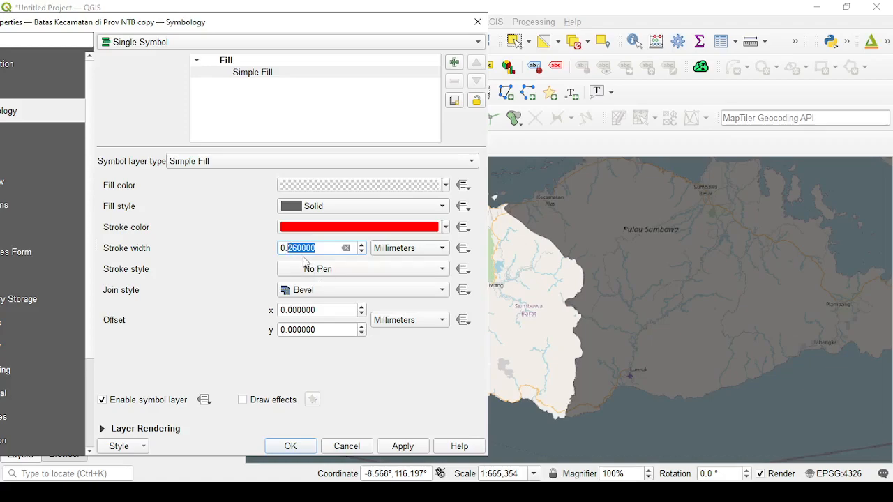
text(4)
click(404, 447)
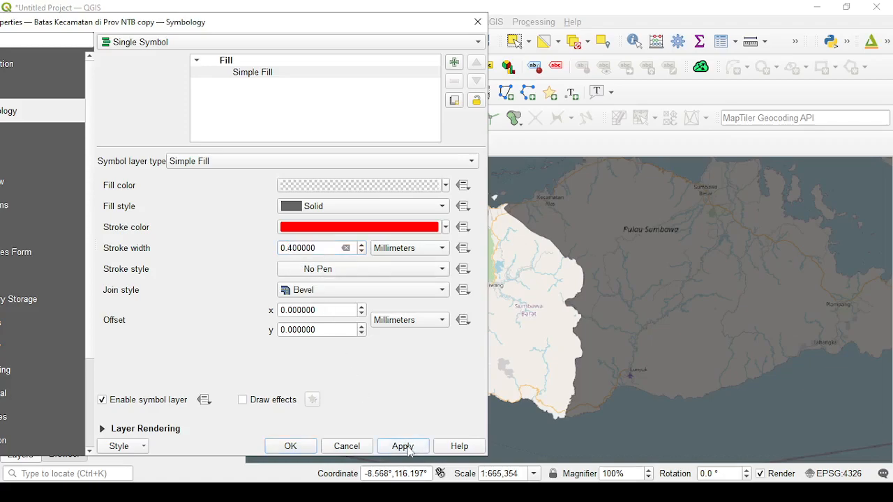
click(343, 276)
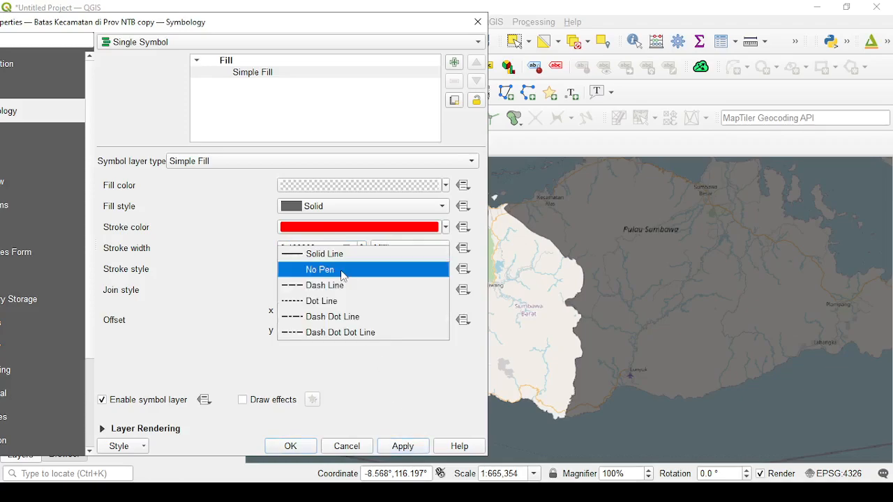
click(342, 255)
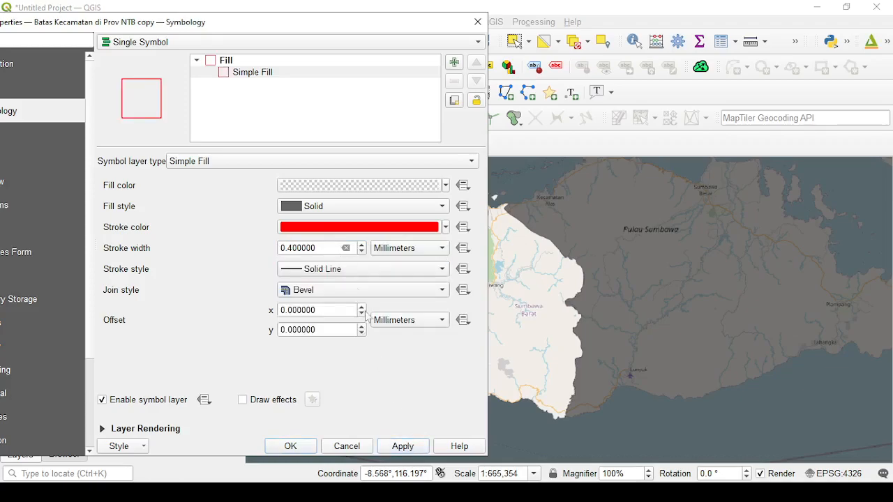
click(403, 446)
click(291, 446)
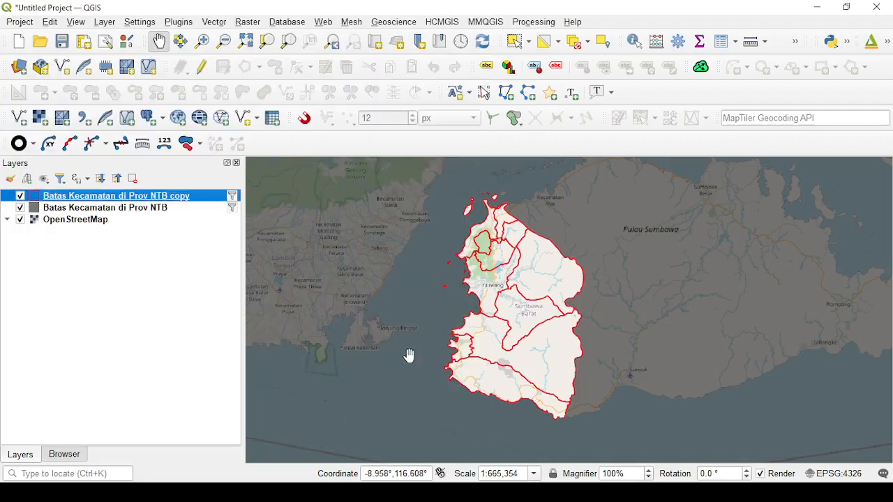
Examine the copy layer's subdistrict outlines across Sumbawa Barat on the map
scroll(448, 307, up, 2)
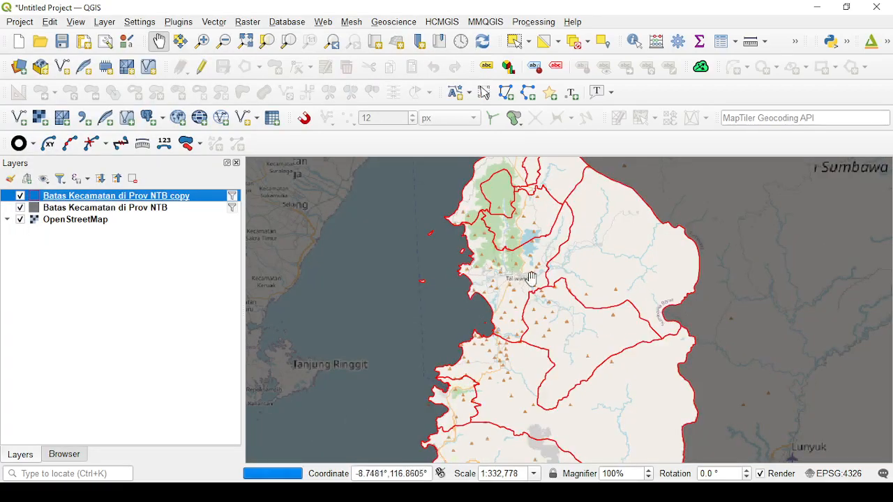
scroll(593, 263, down, 2)
drag(593, 263, 466, 286)
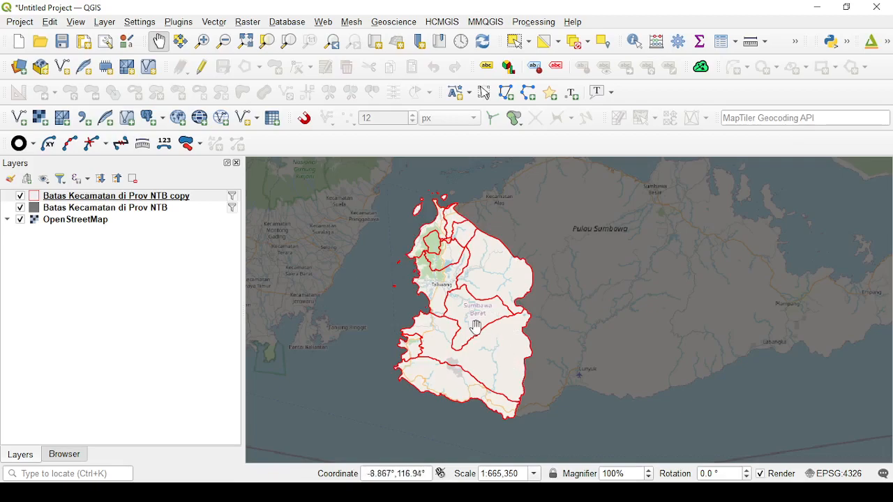
scroll(472, 311, up, 1)
scroll(407, 249, down, 1)
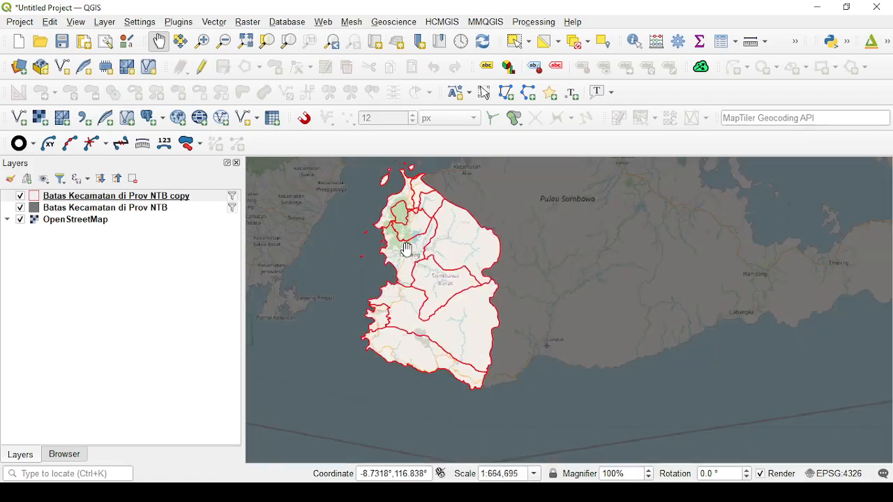
drag(394, 240, 416, 269)
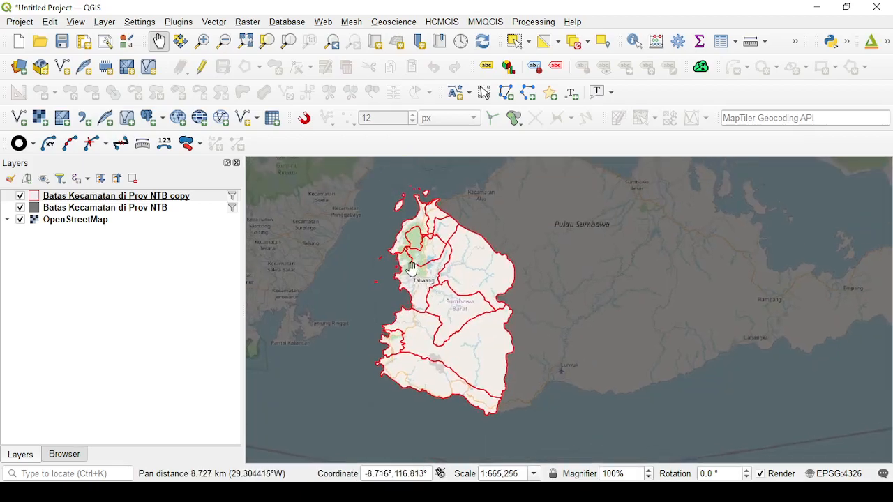
Extend the copy layer's filter expression with AND, the "WADMKC" field and the sample value 'Taliwang'
click(225, 198)
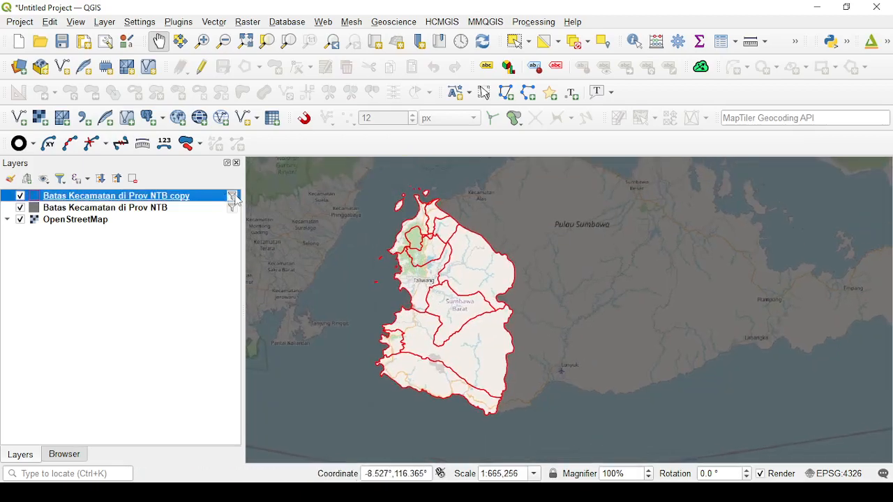
click(233, 197)
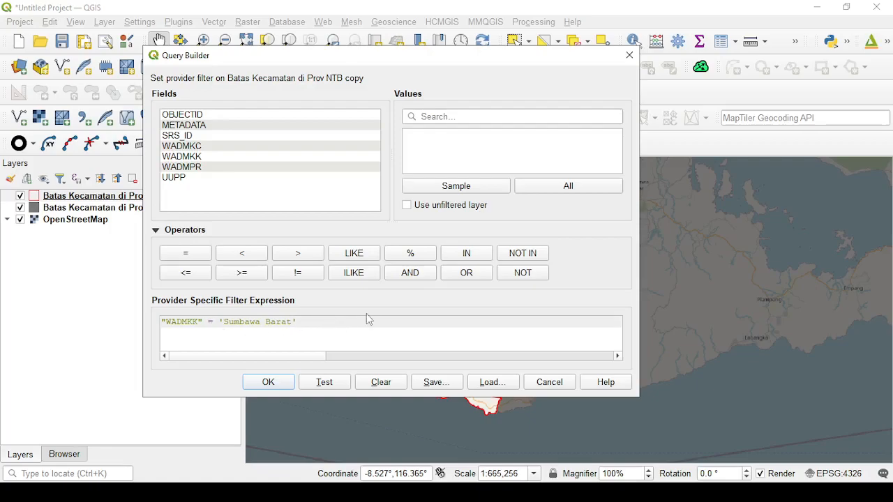
click(410, 273)
double_click(183, 147)
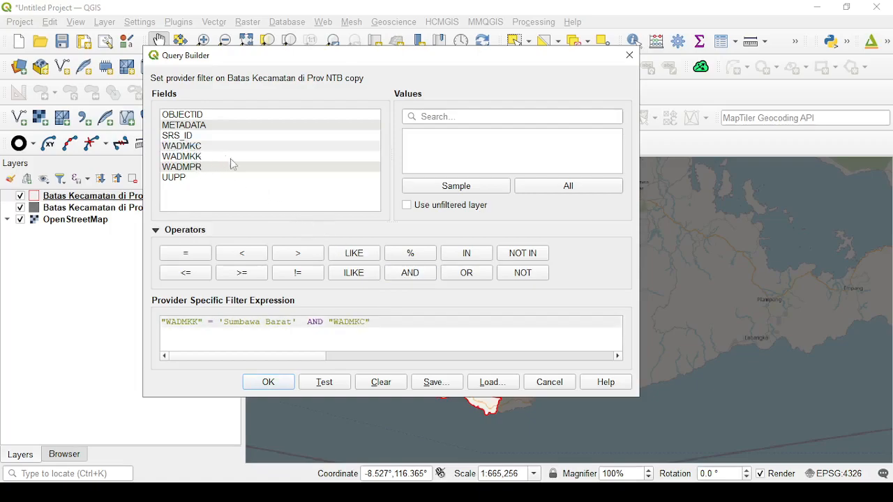
click(441, 187)
scroll(437, 171, down, 2)
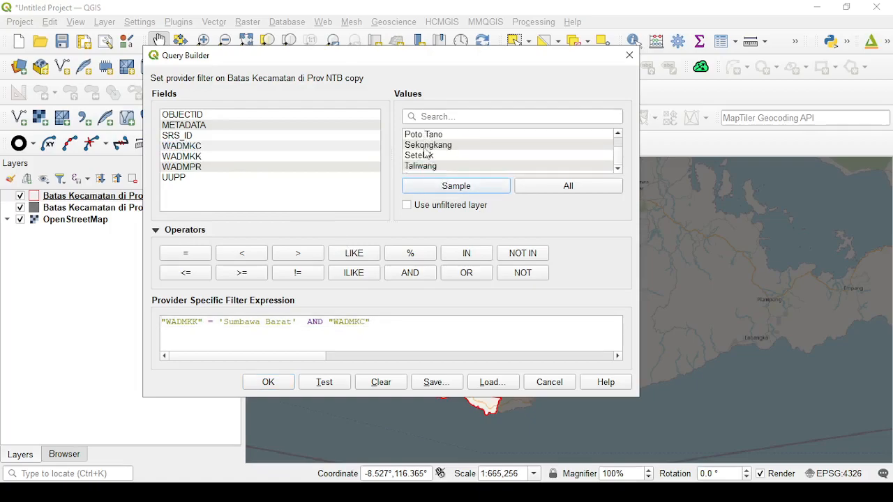
click(440, 169)
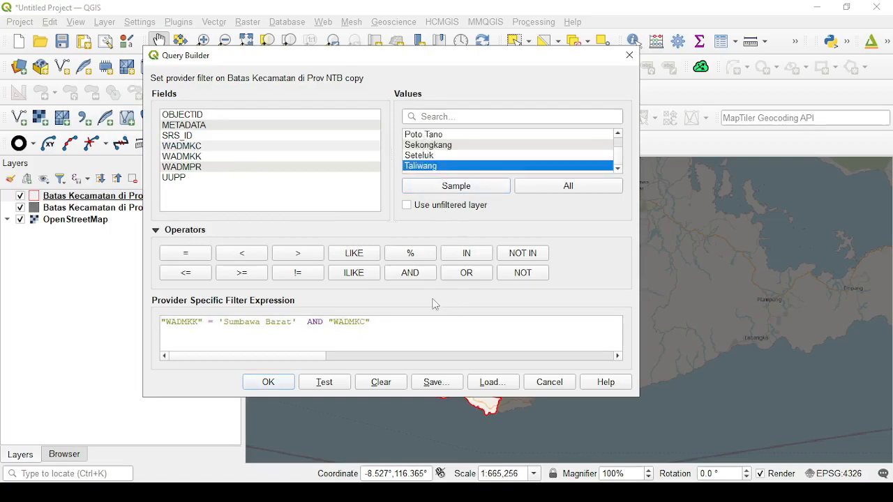
double_click(442, 167)
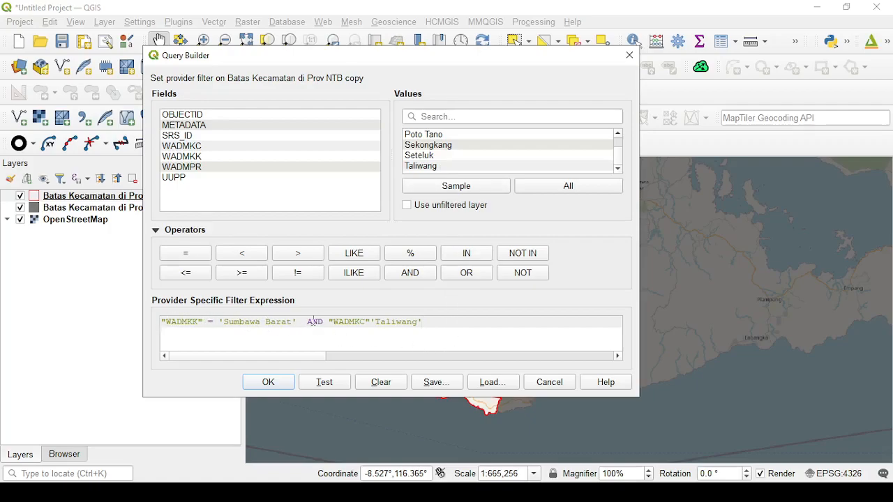
Test the copy layer's extended filter expression against the map
drag(495, 67, 171, 55)
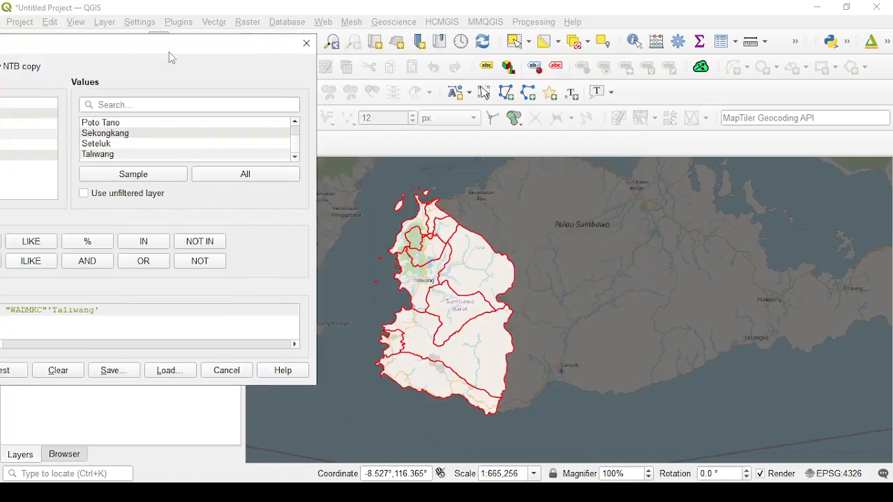
click(6, 371)
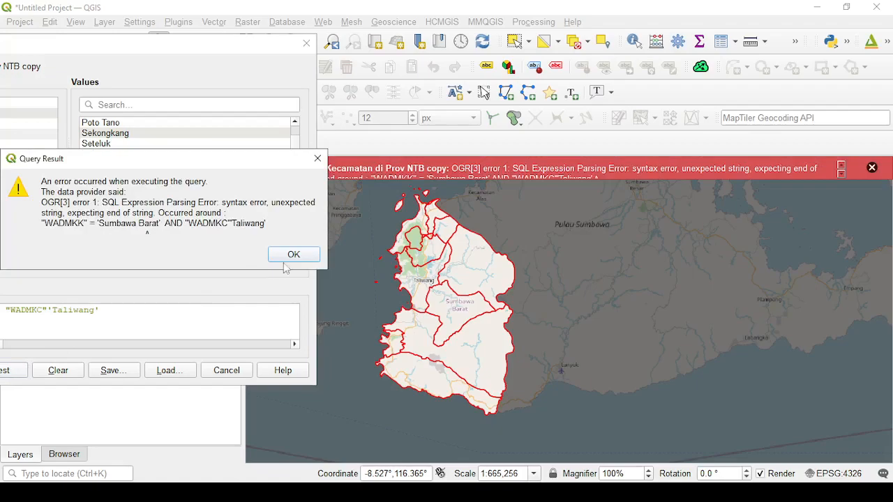
click(304, 256)
Insert the equals operator between "WADMKC" and 'Taliwang' in the filter expression and test the corrected query
drag(223, 49, 531, 17)
click(357, 279)
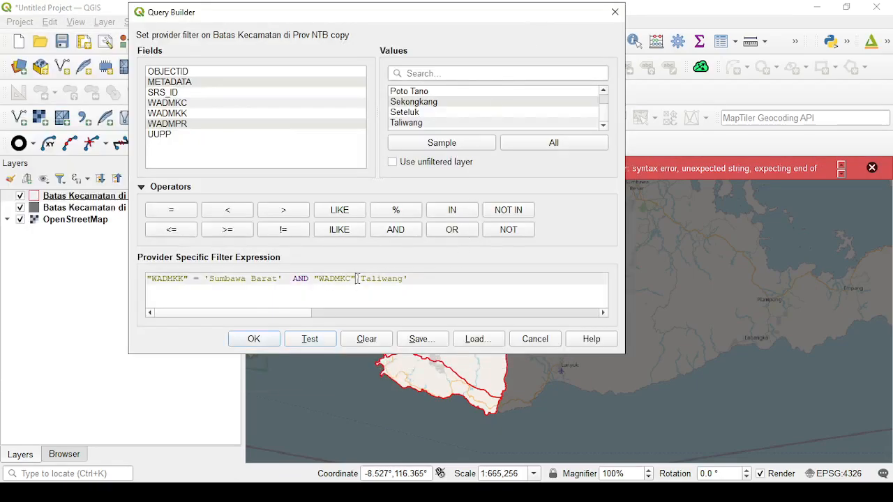
click(192, 210)
drag(495, 19, 246, 53)
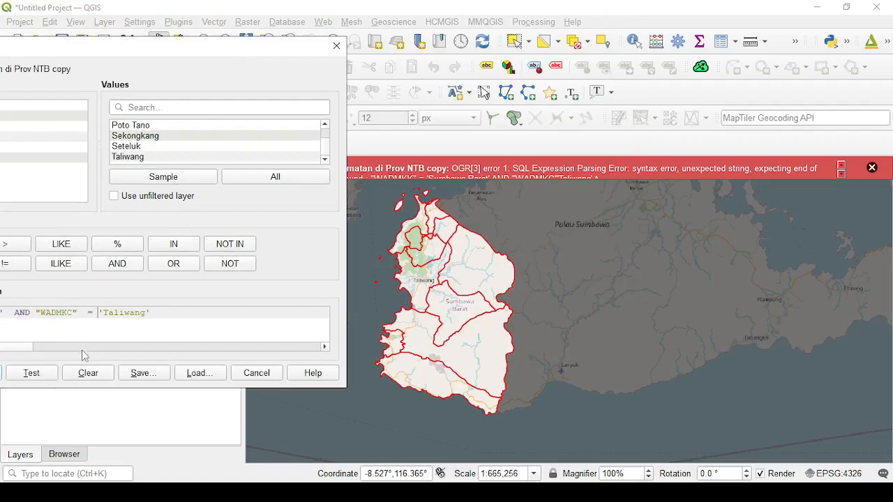
click(39, 375)
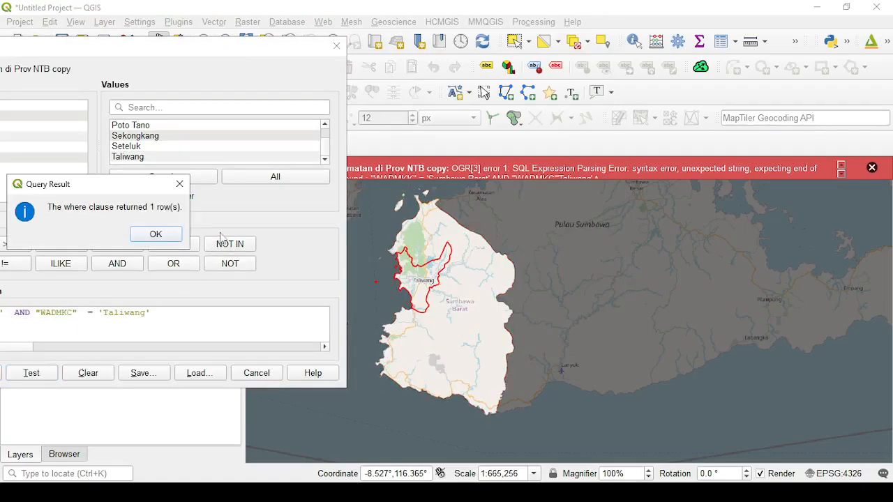
click(156, 234)
Apply the Taliwang filter to the copy layer and dismiss the SQL error message over the map
drag(209, 48, 336, 48)
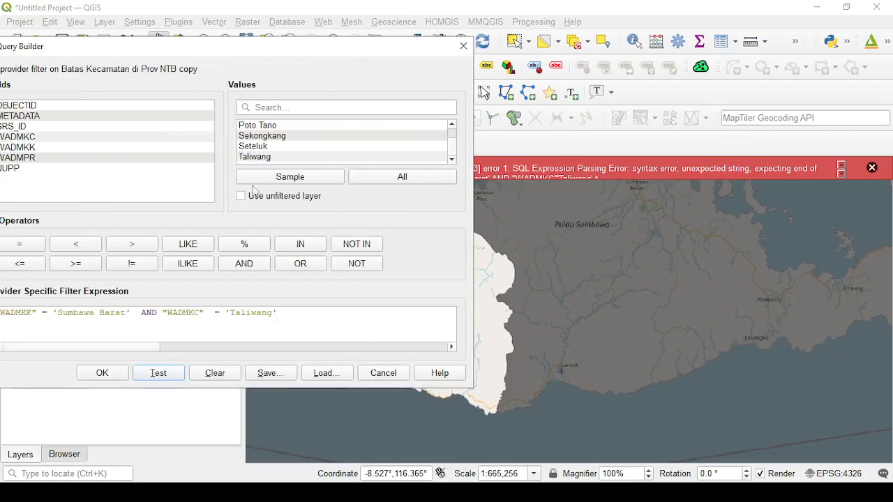
click(104, 375)
click(872, 168)
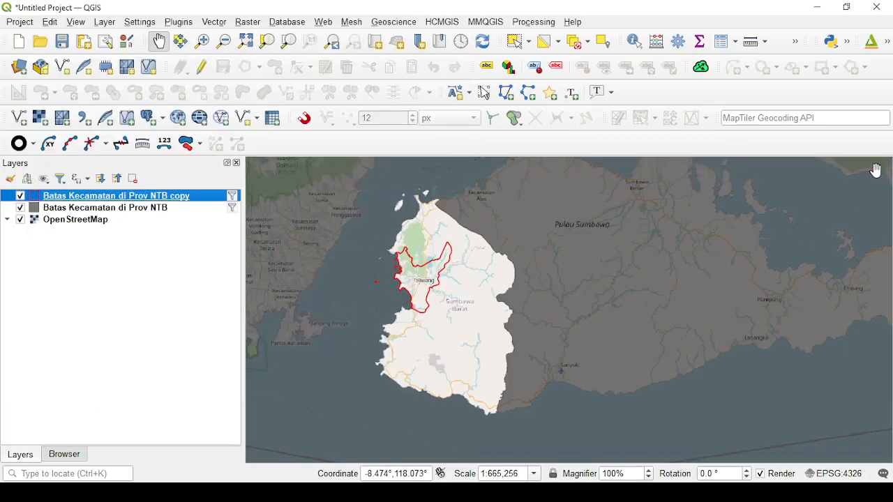
Examine the Taliwang outline within Sumbawa Barat and the surrounding masked islands at several map scales
scroll(424, 277, up, 1)
scroll(424, 277, down, 2)
drag(424, 277, 461, 295)
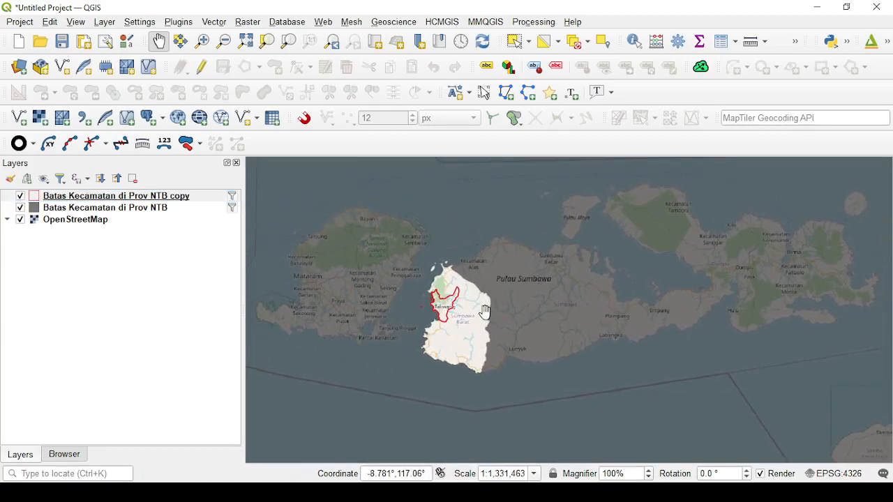
drag(526, 304, 533, 314)
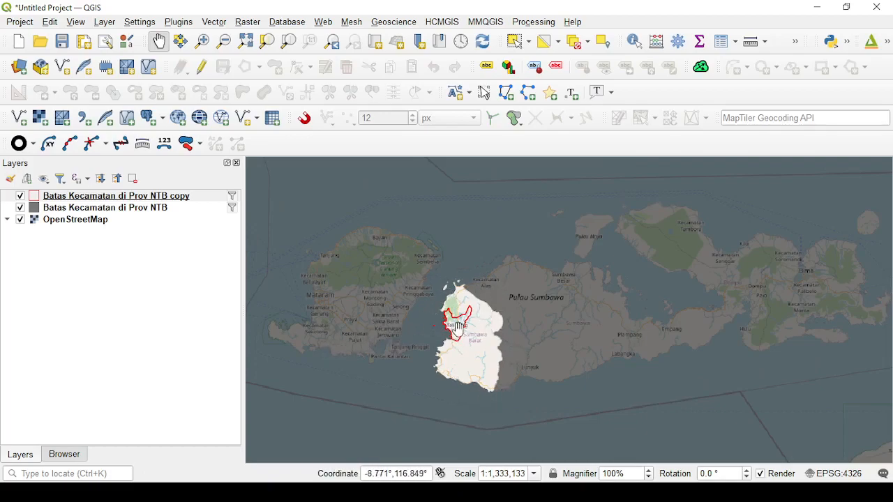
scroll(458, 328, up, 1)
scroll(457, 327, up, 1)
scroll(455, 325, down, 1)
scroll(455, 324, down, 1)
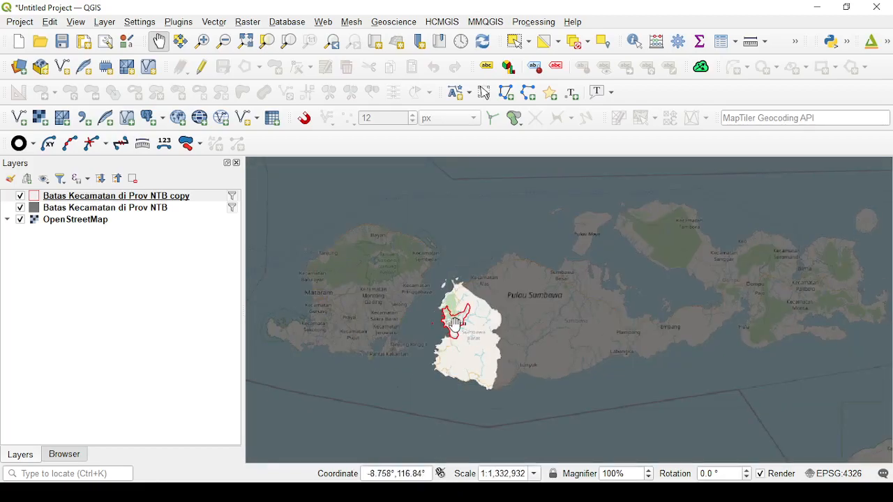
mouse_move(453, 325)
mouse_down()
mouse_move(445, 328)
mouse_move(454, 330)
mouse_up()
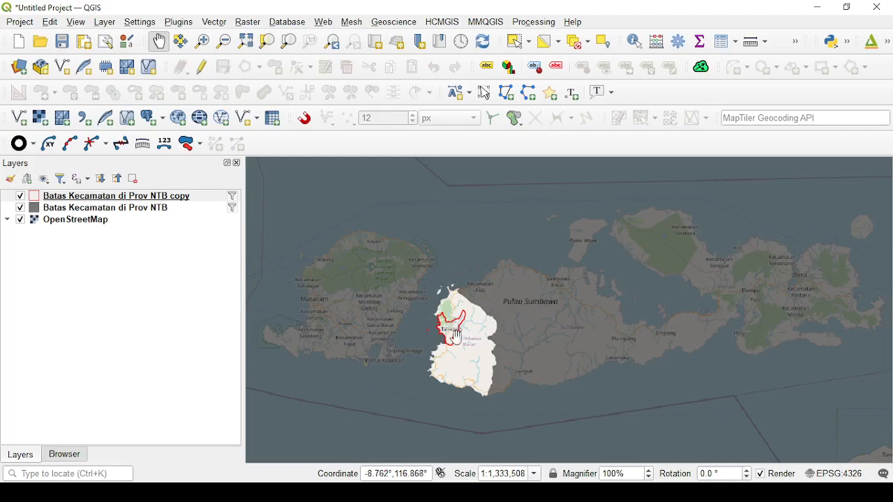
scroll(446, 351, up, 2)
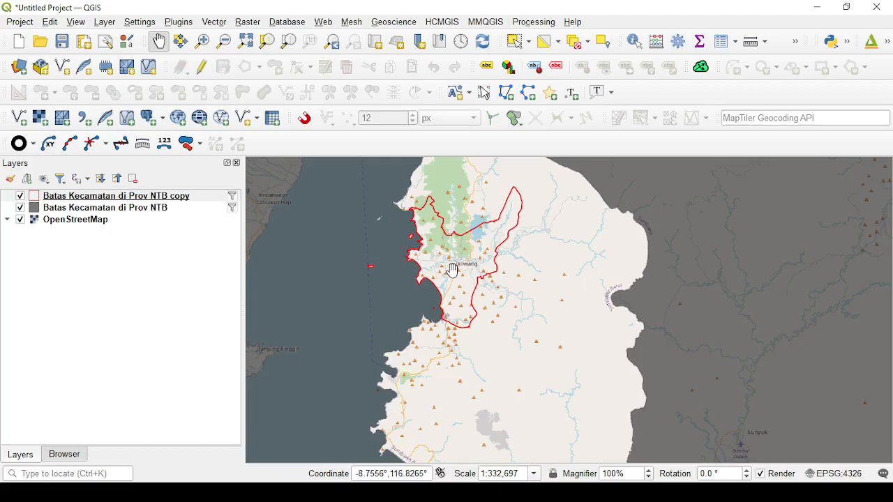
scroll(452, 270, down, 1)
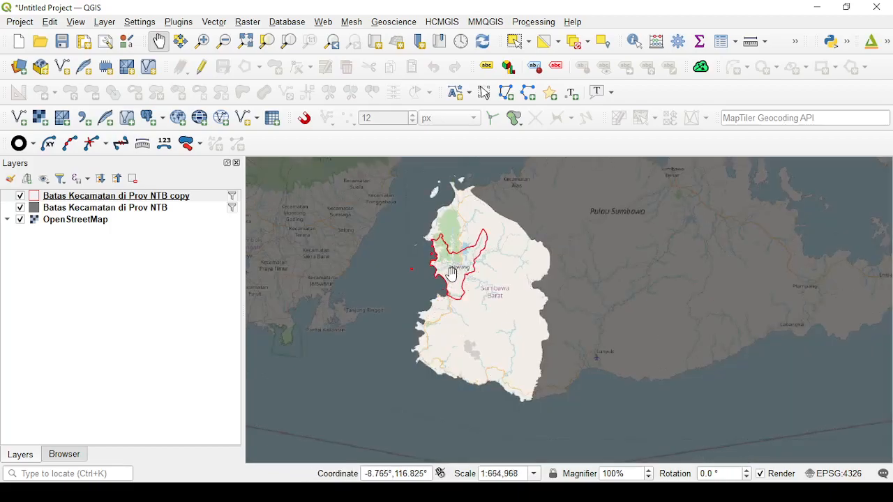
Set the fill style of the copy layer's Simple Fill symbol to FDiagonal
scroll(451, 276, up, 2)
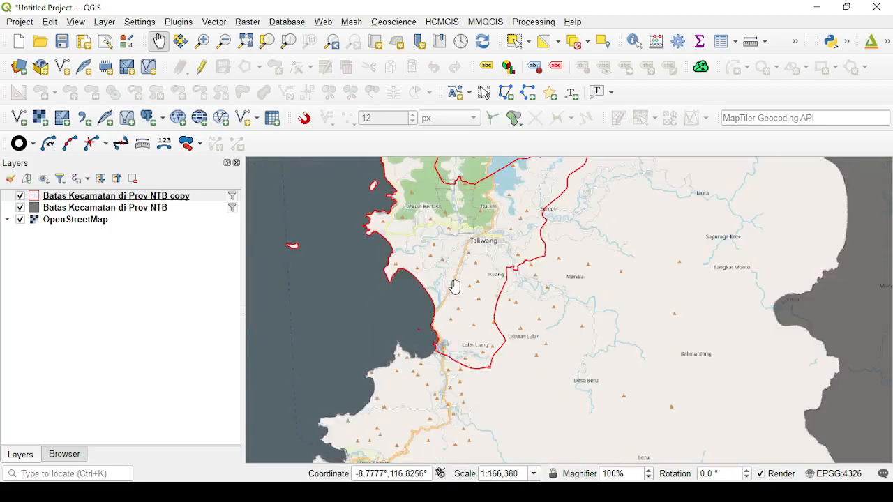
scroll(456, 255, down, 2)
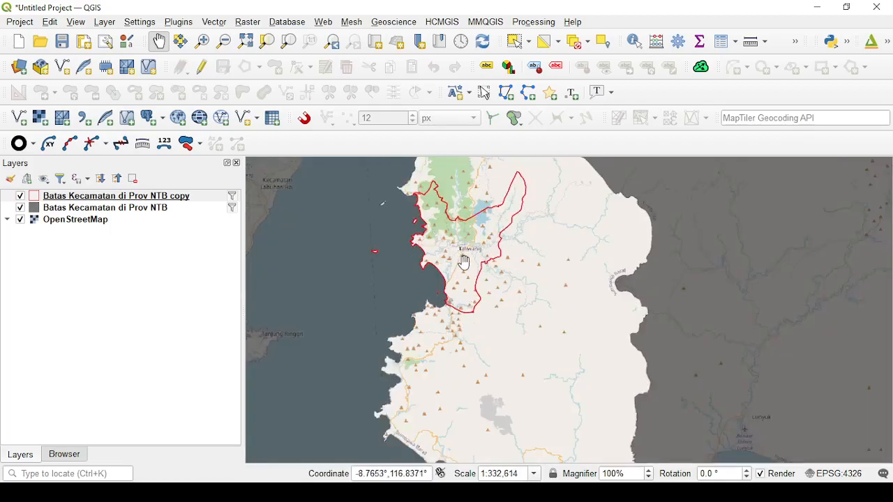
drag(462, 260, 460, 319)
scroll(473, 301, down, 1)
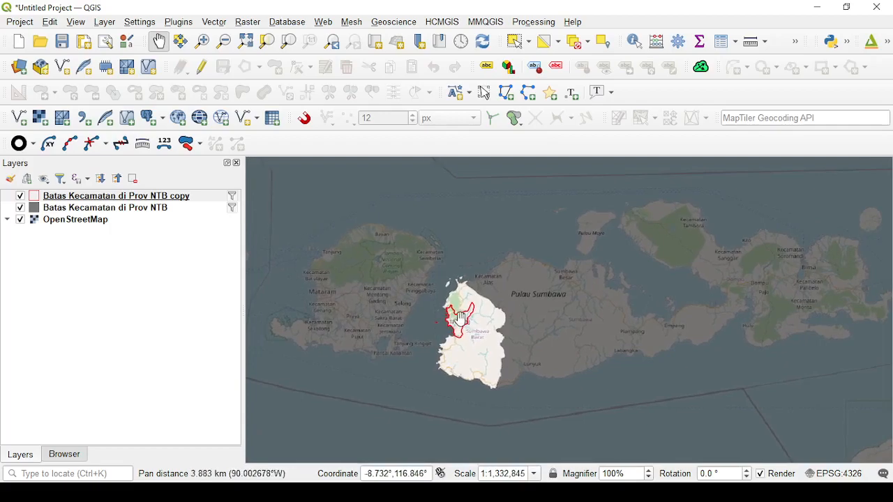
click(48, 200)
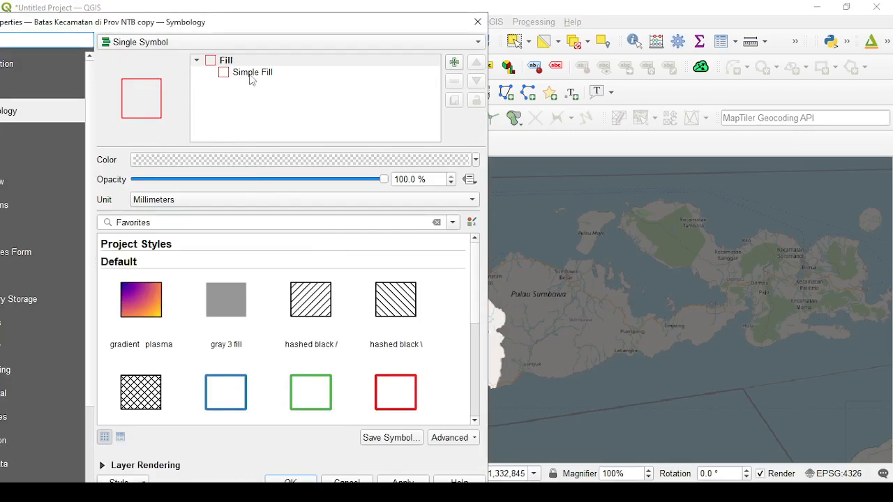
click(252, 74)
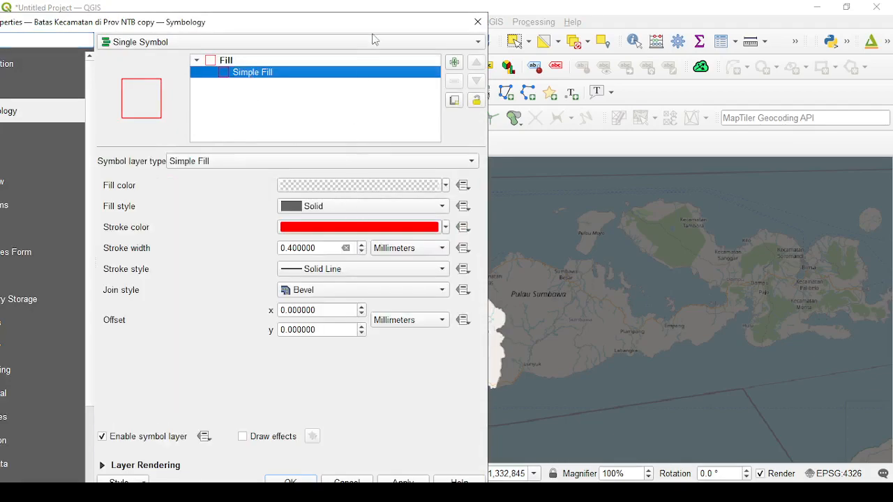
drag(386, 25, 237, 18)
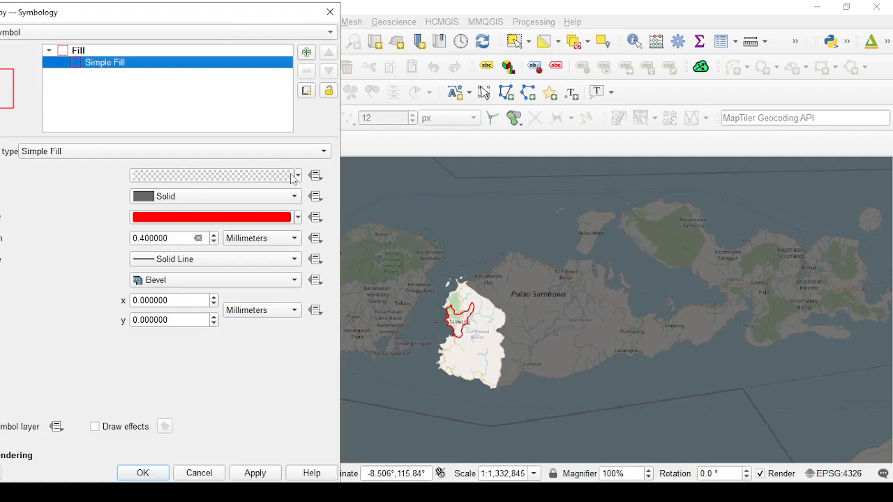
click(285, 200)
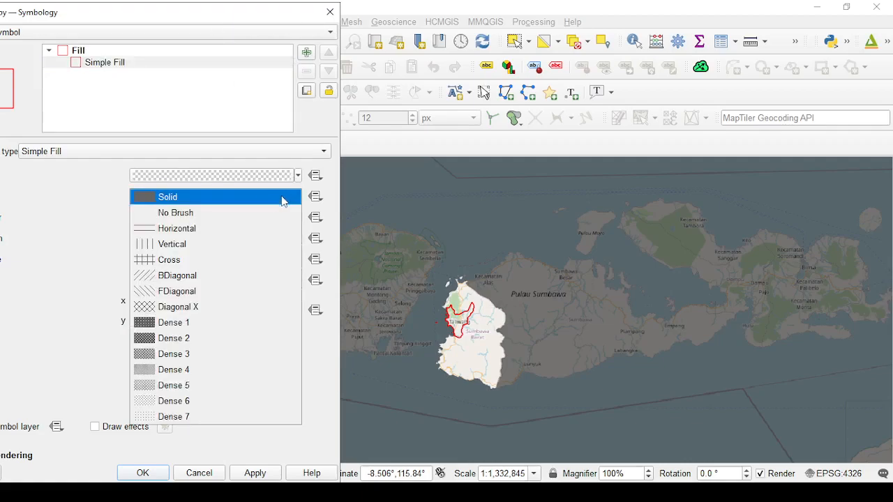
click(197, 292)
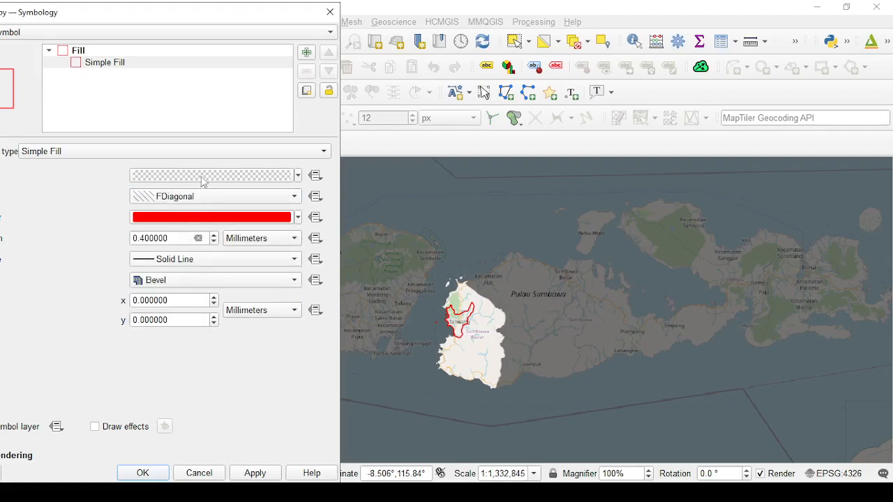
Set the copy layer's hatch fill color to the recent red and apply the symbology
click(298, 176)
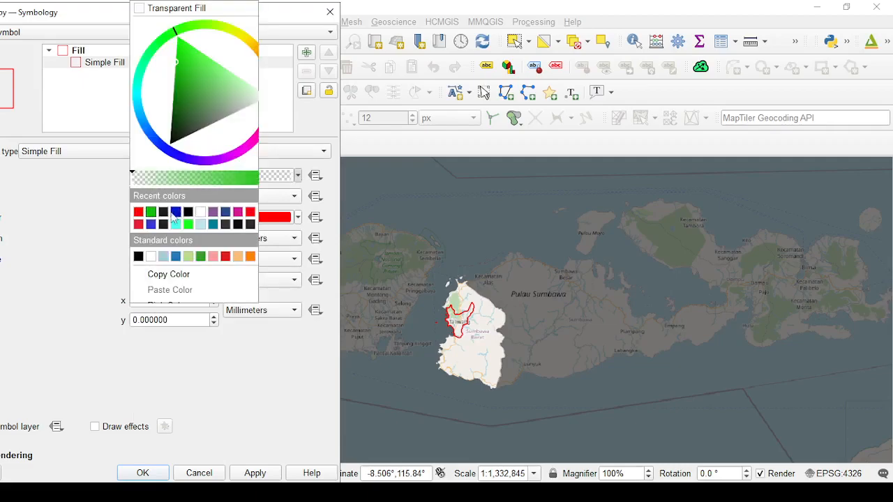
click(139, 214)
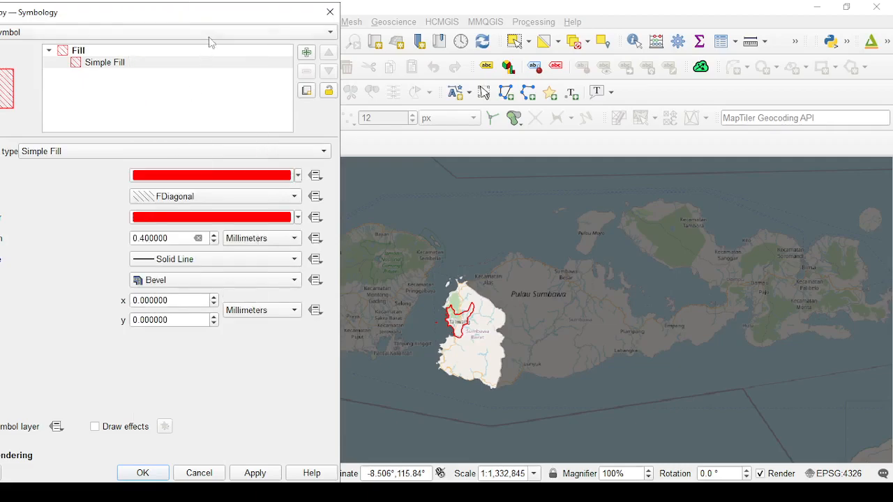
click(144, 473)
Examine the hatched Taliwang area within Sumbawa Barat and the surrounding masked islands at several map scales
scroll(481, 302, up, 1)
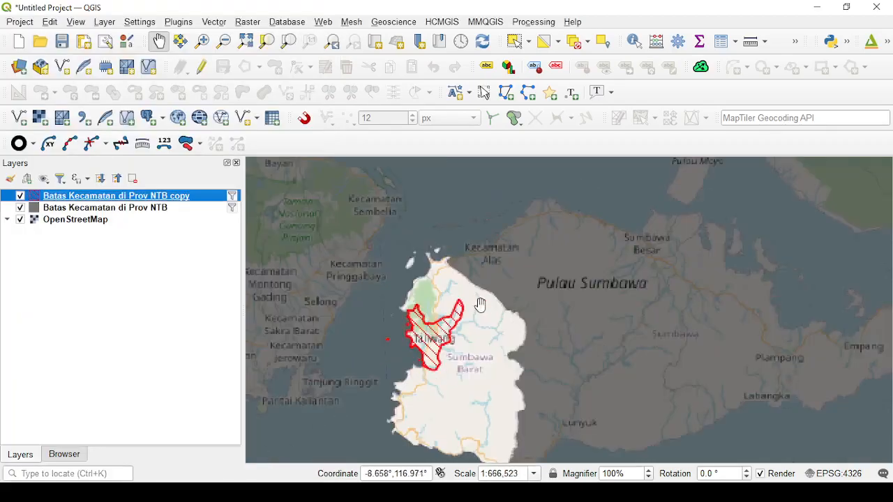
scroll(454, 318, up, 1)
scroll(398, 355, down, 1)
drag(388, 360, 440, 332)
scroll(440, 331, up, 1)
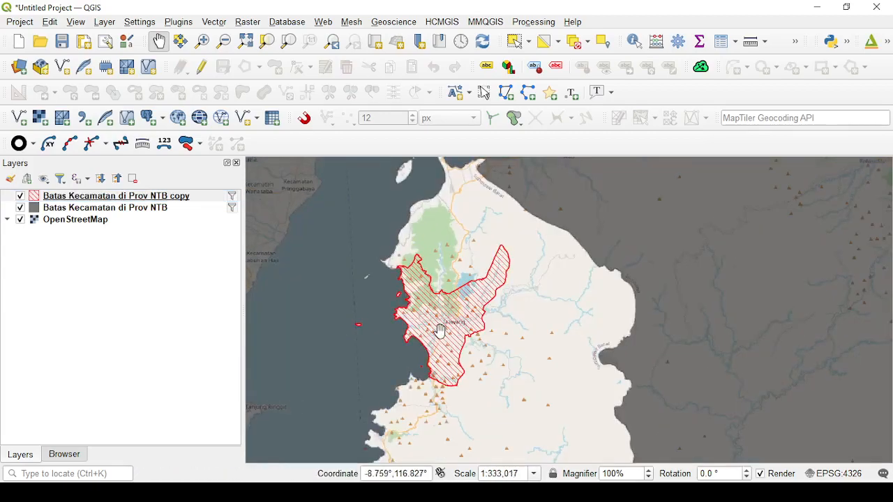
drag(464, 314, 506, 300)
scroll(507, 300, down, 2)
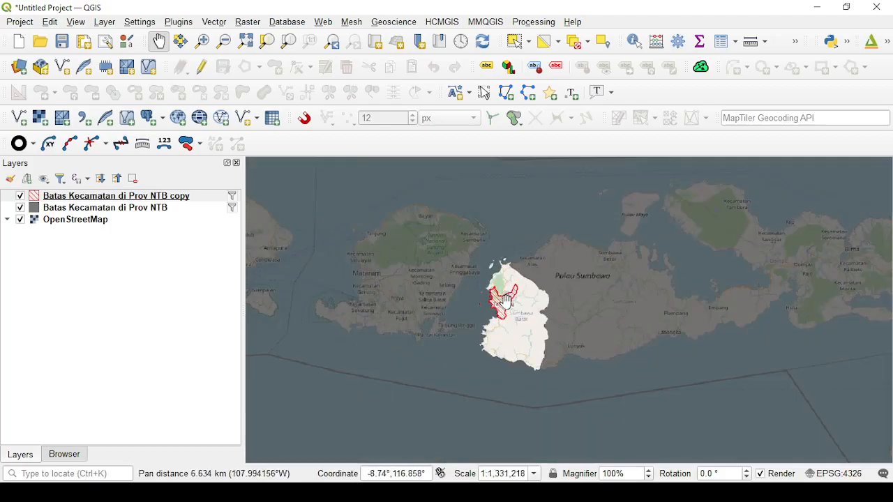
drag(531, 300, 497, 317)
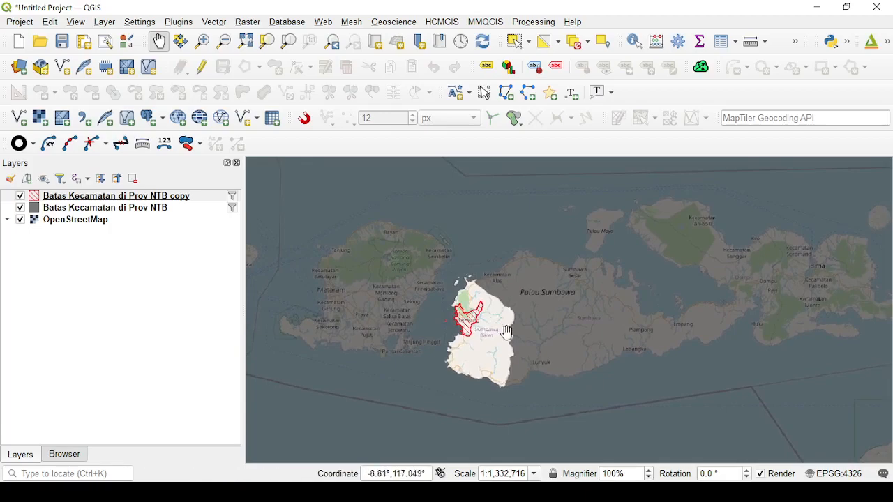
drag(359, 270, 360, 284)
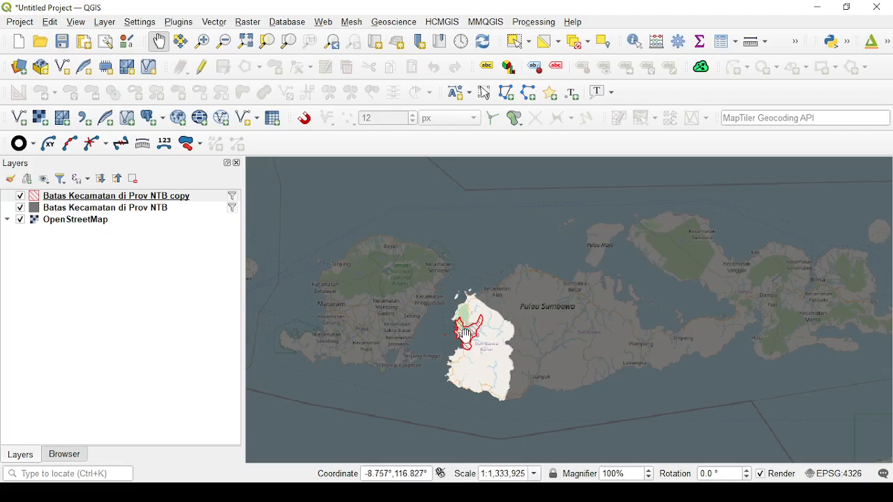
scroll(463, 333, up, 1)
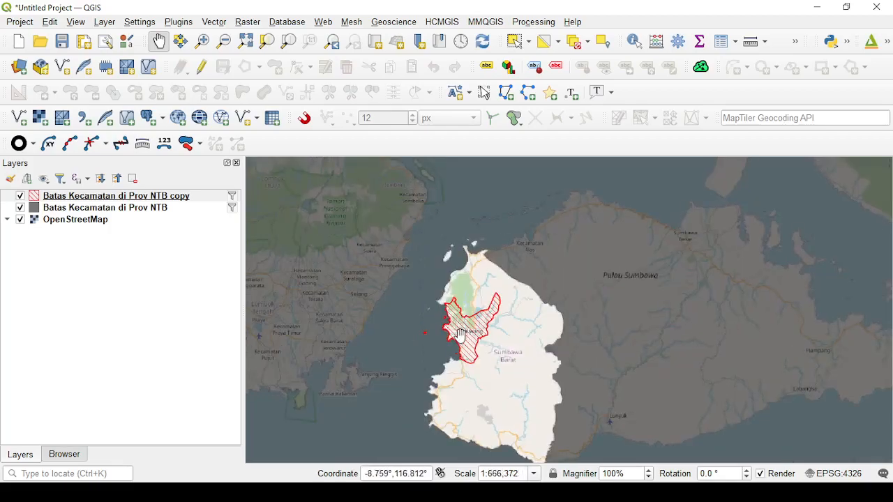
scroll(460, 335, down, 1)
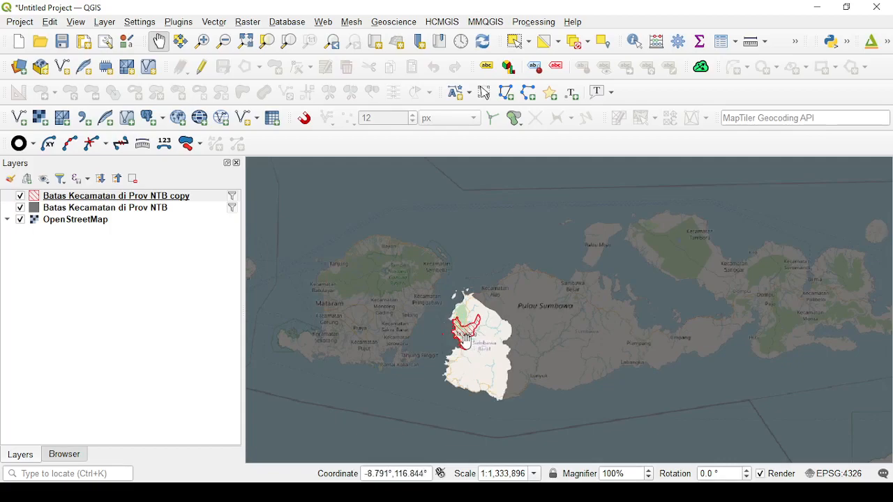
drag(466, 340, 458, 346)
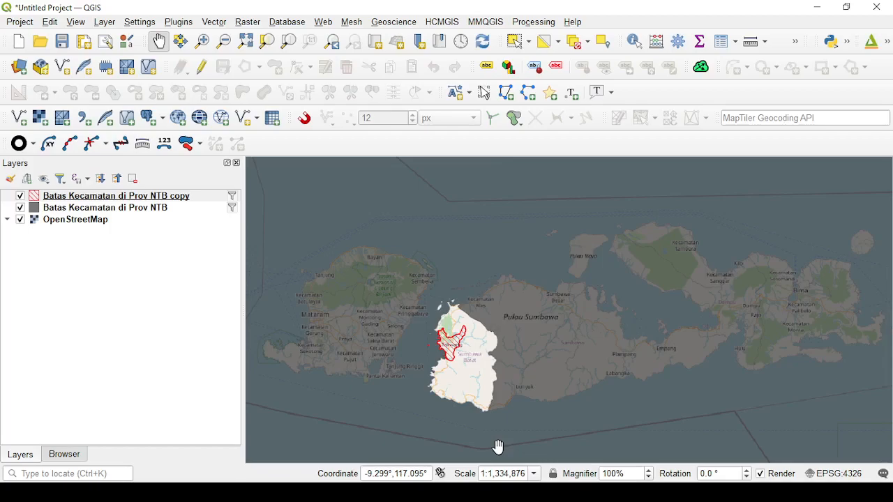
Remove the "WADMKK" = 'Sumbawa Barat' AND condition from the copy layer's filter expression
click(208, 198)
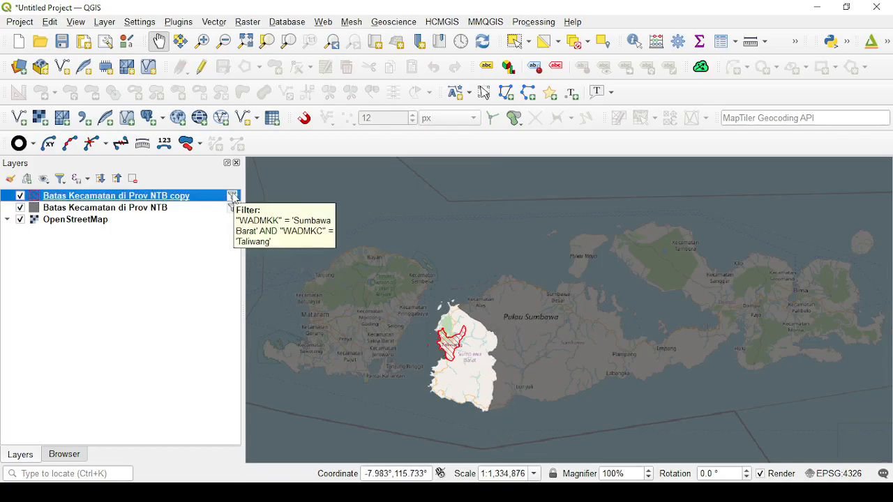
click(234, 198)
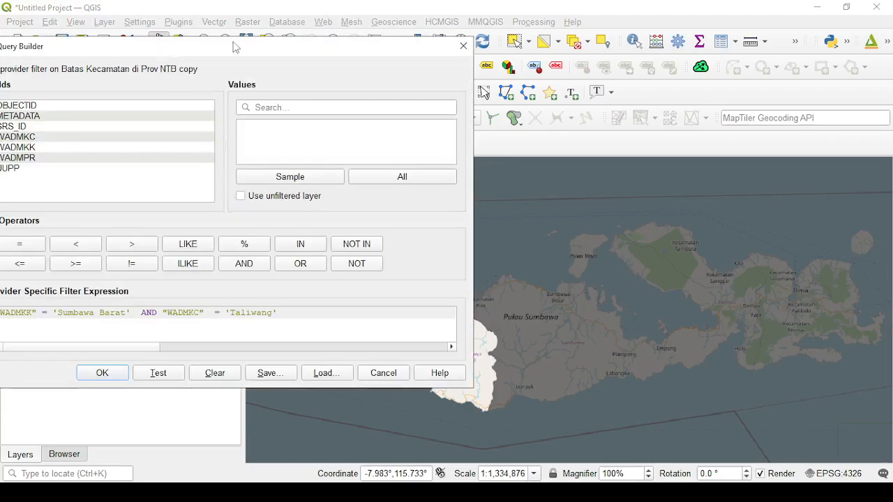
click(463, 46)
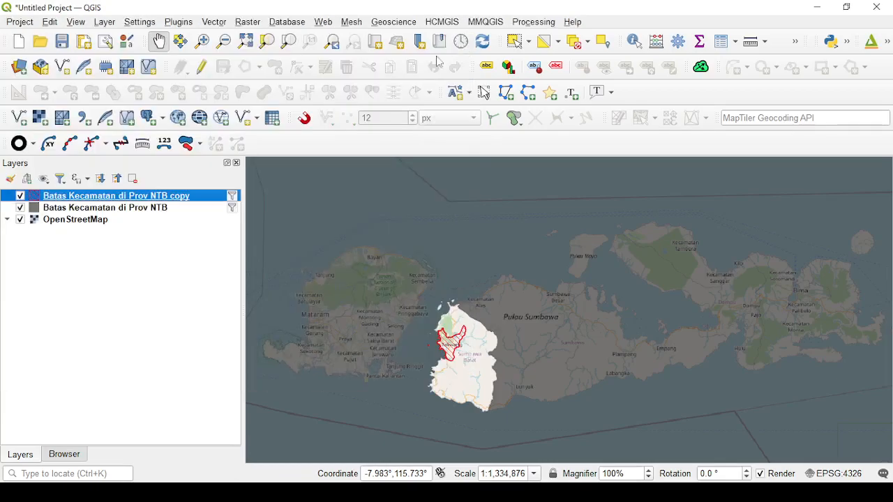
click(234, 198)
drag(244, 55, 449, 53)
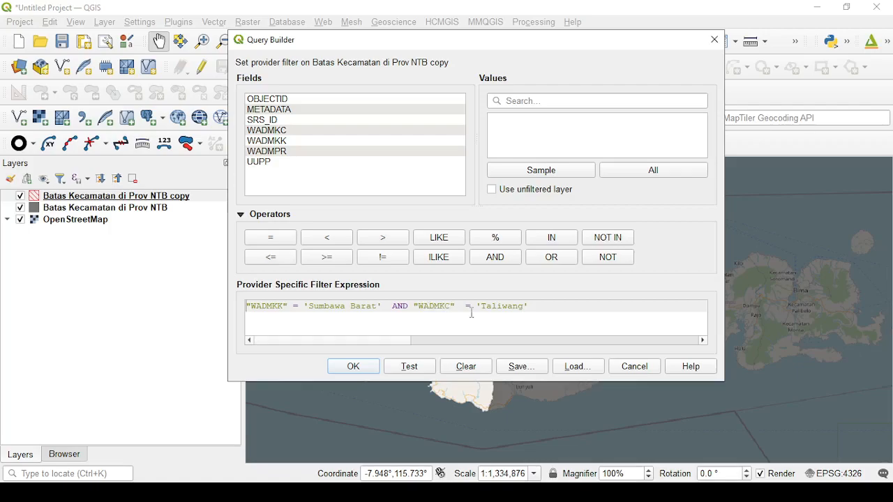
drag(530, 50, 89, 79)
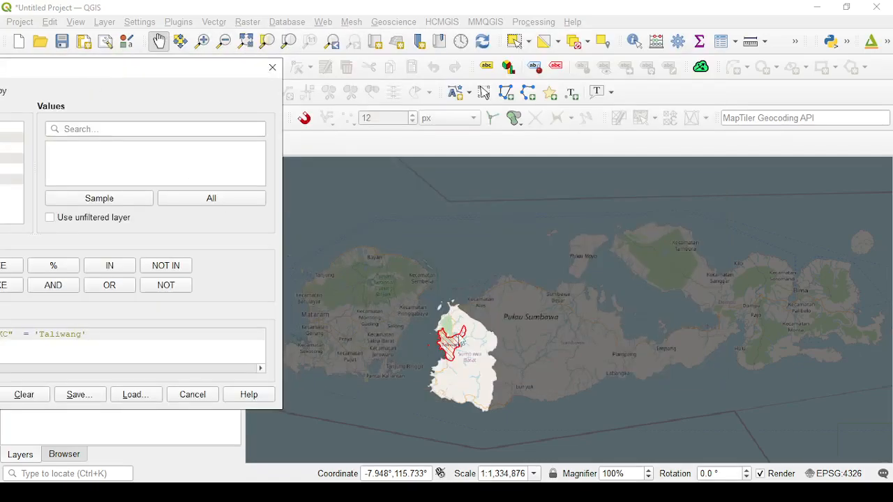
drag(167, 73, 588, 36)
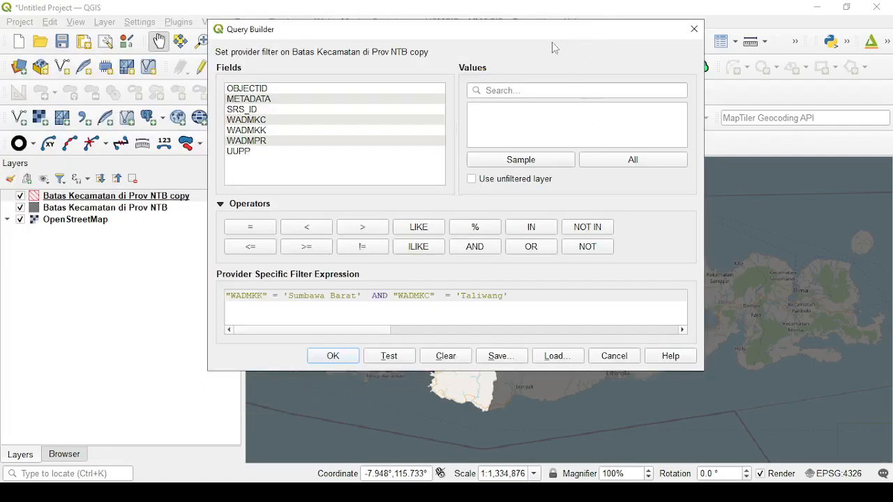
drag(394, 295, 222, 296)
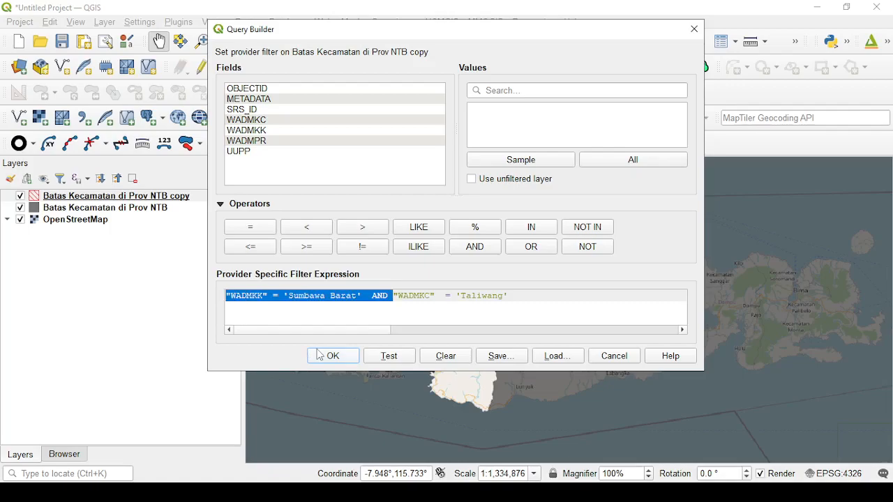
key(Delete)
Test the shortened WADMKC filter query and dismiss the test result
drag(530, 38, 173, 43)
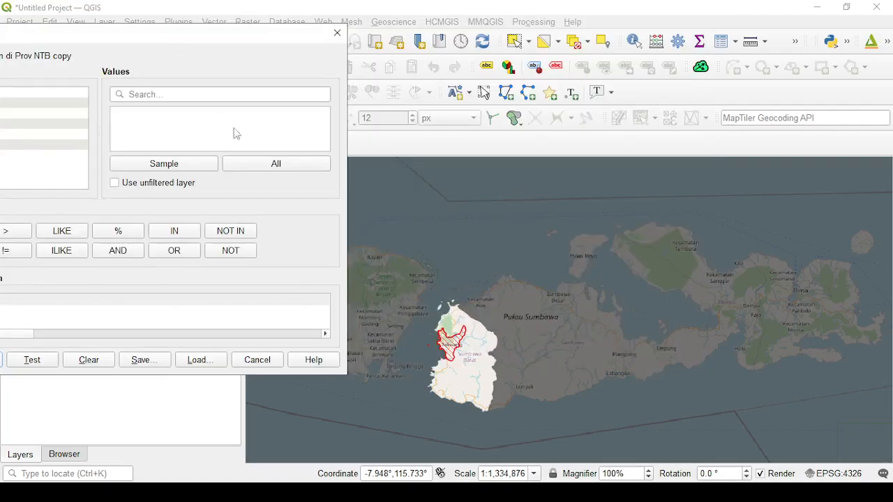
click(33, 360)
click(160, 222)
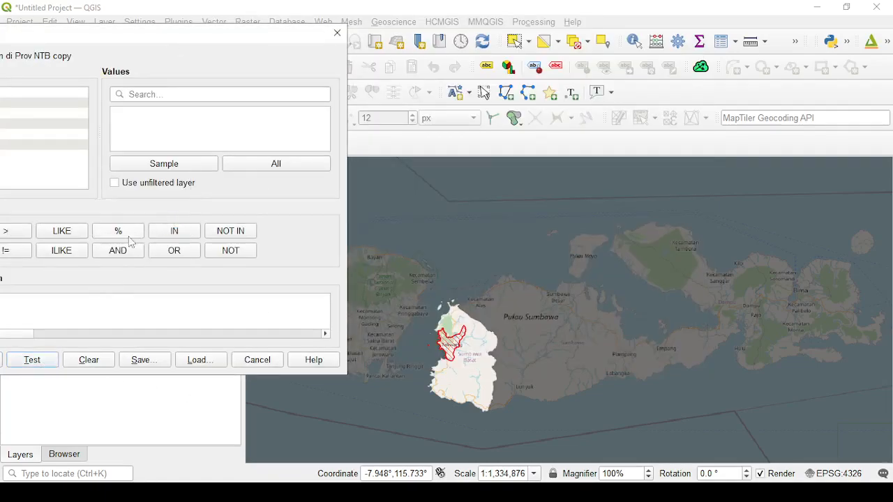
Delete the 'Taliwang' value after the equals operator in the copy layer's filter expression
drag(189, 40, 313, 20)
drag(250, 26, 378, 45)
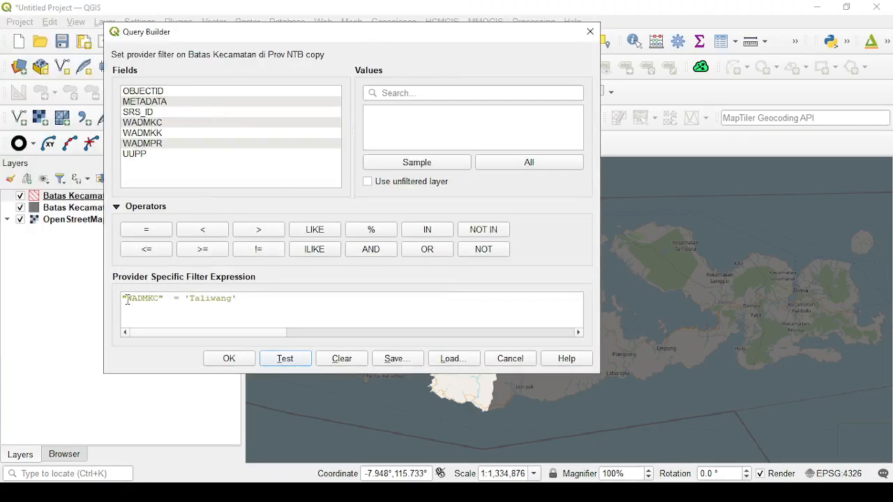
drag(123, 298, 264, 299)
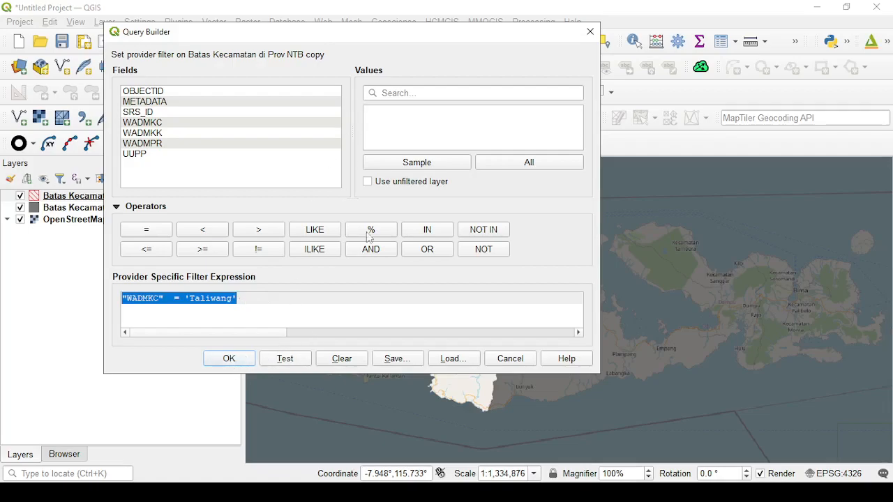
drag(479, 40, 199, 45)
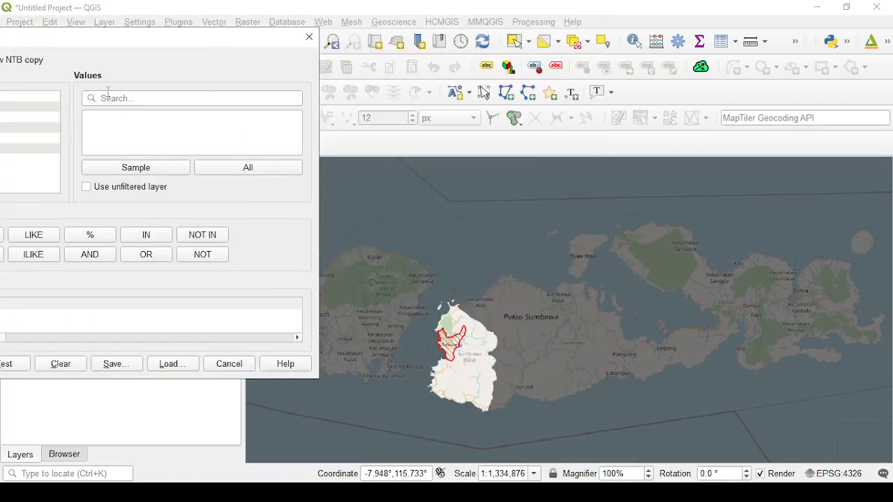
drag(137, 42, 807, 9)
click(659, 278)
drag(671, 276, 608, 270)
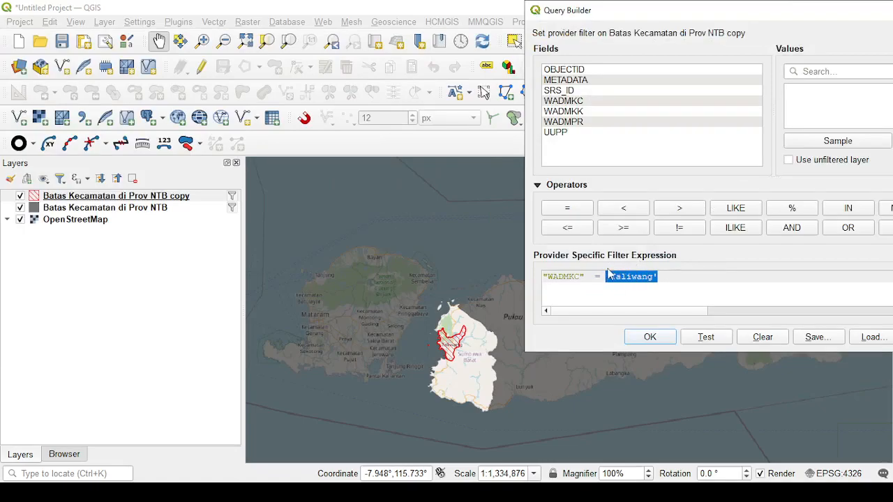
key(BackSpace)
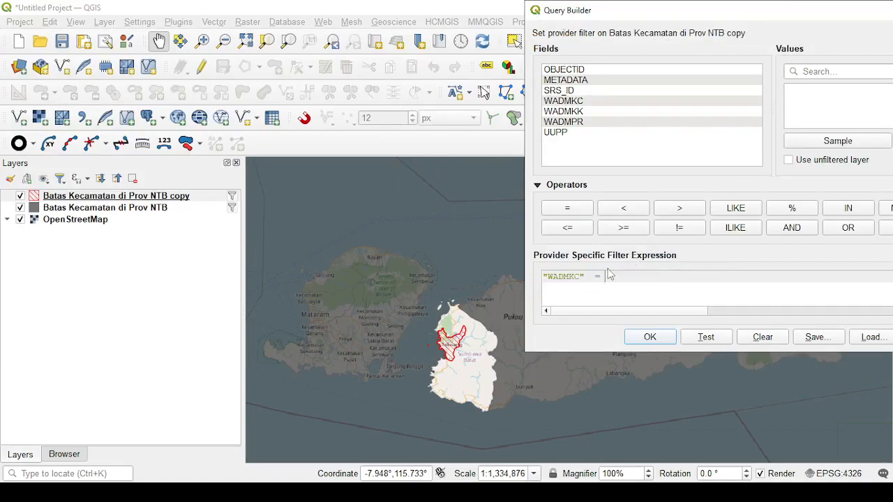
Load sample values of the WADMKC field from the unfiltered layer and locate Brang Ene
double_click(592, 101)
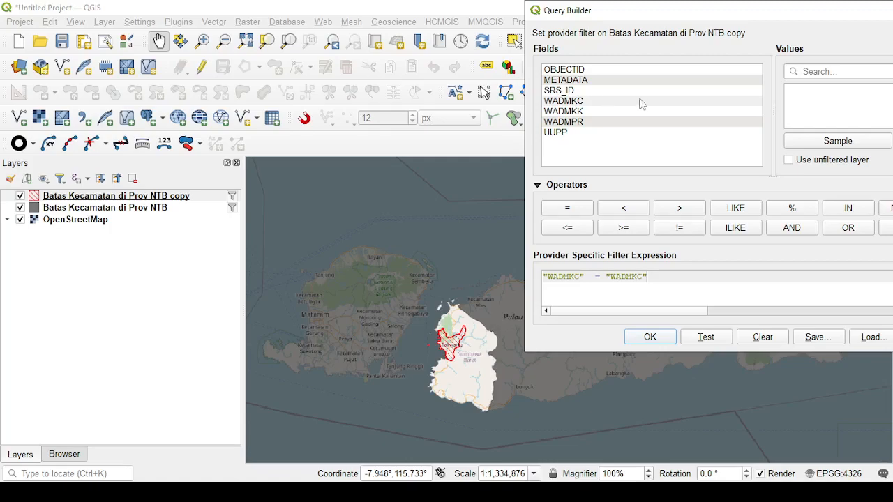
click(812, 143)
click(589, 102)
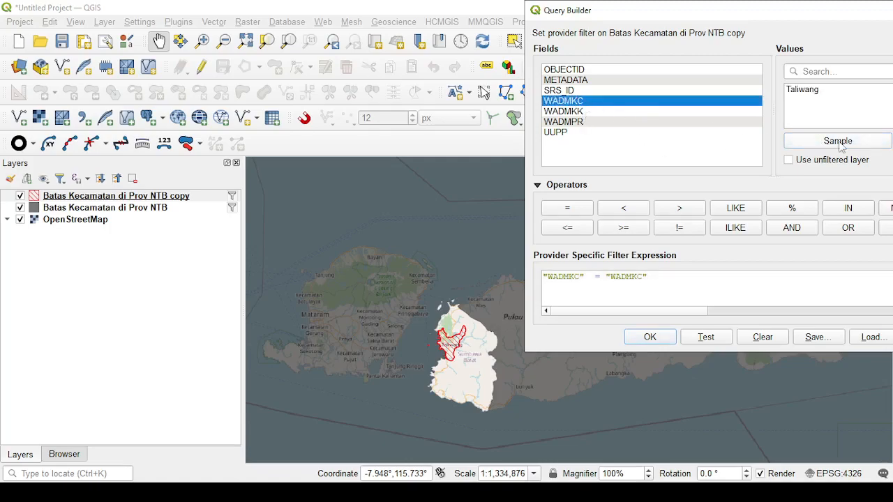
click(810, 165)
click(821, 143)
scroll(820, 111, down, 4)
click(814, 101)
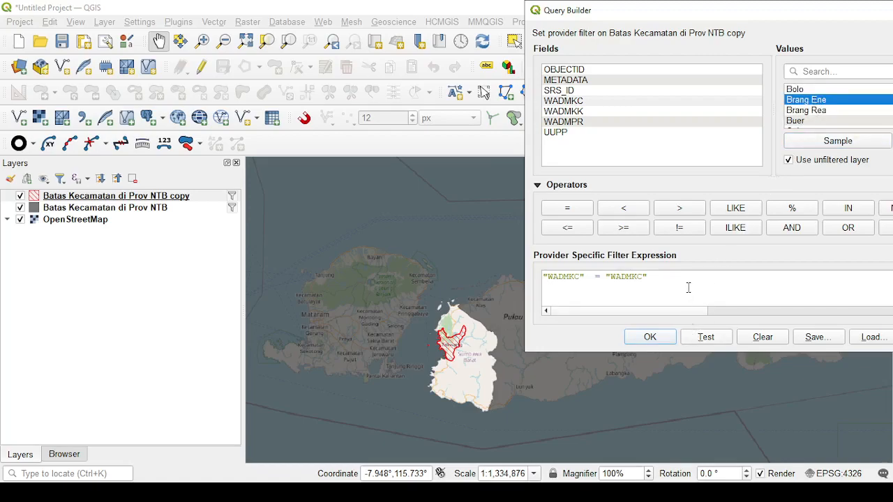
Set the copy layer's filter expression to "WADMKC" = 'Brang Ene', test the query and dismiss the result
drag(680, 278, 608, 277)
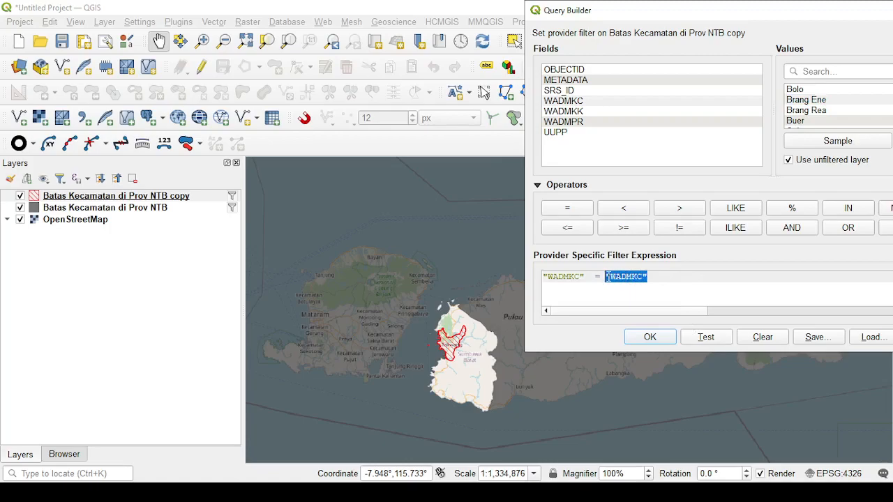
double_click(819, 100)
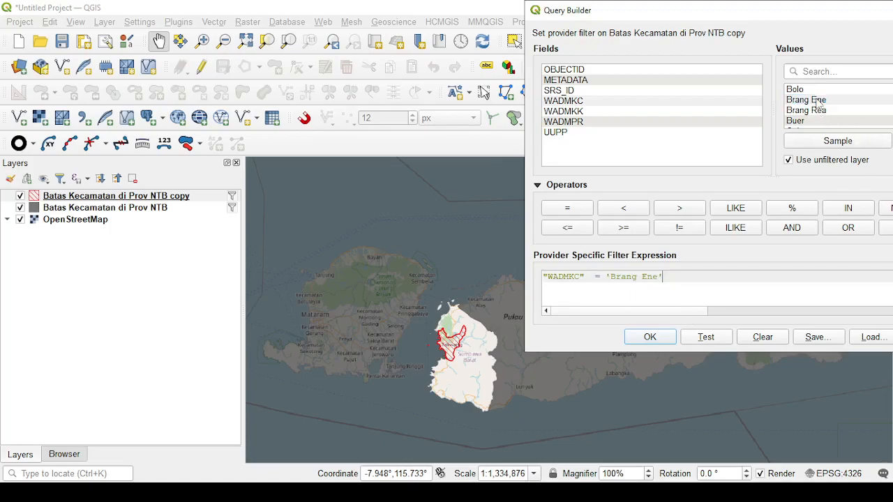
click(707, 337)
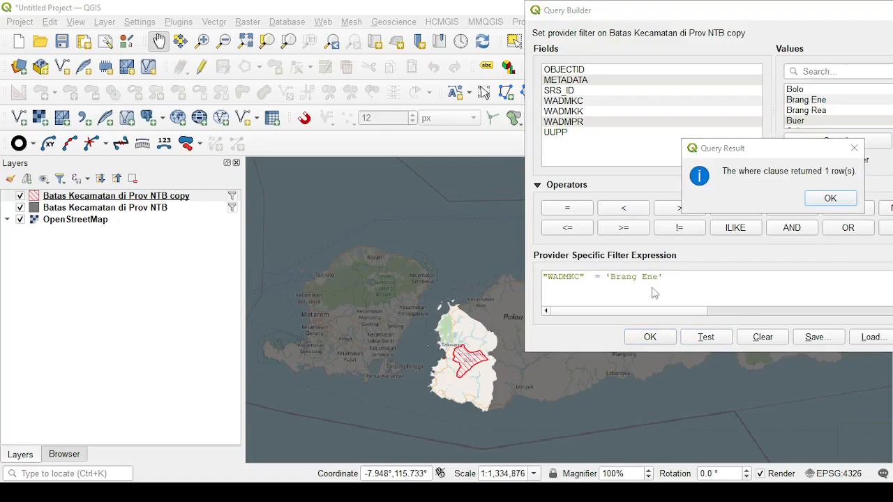
click(828, 199)
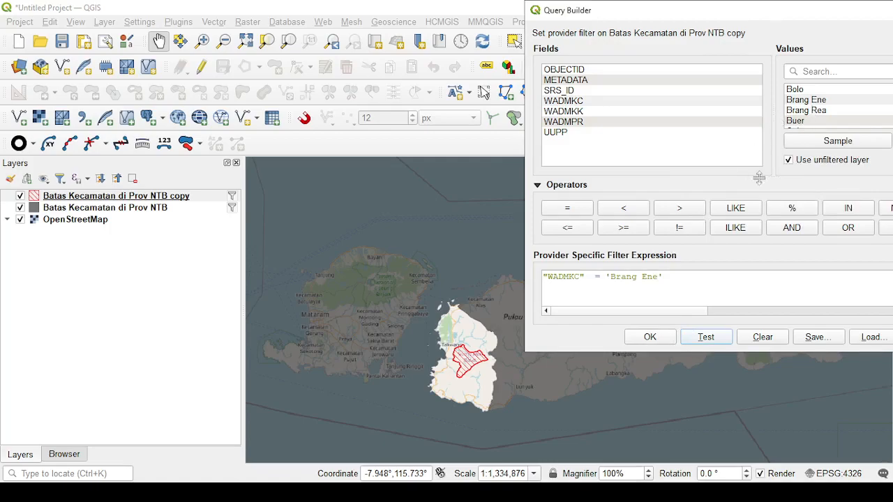
Change the filter value to 'Brang Rea', test the query, and apply the filter to the copy layer
drag(660, 276, 643, 277)
text(Rea)
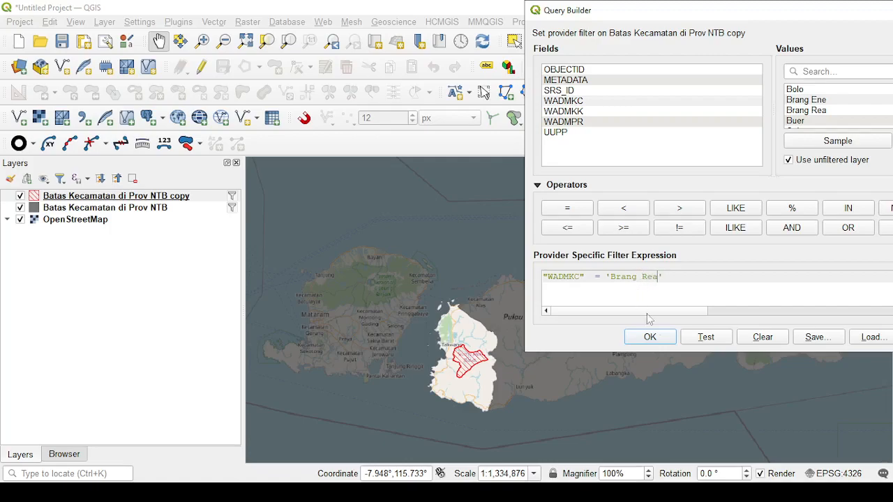
click(705, 337)
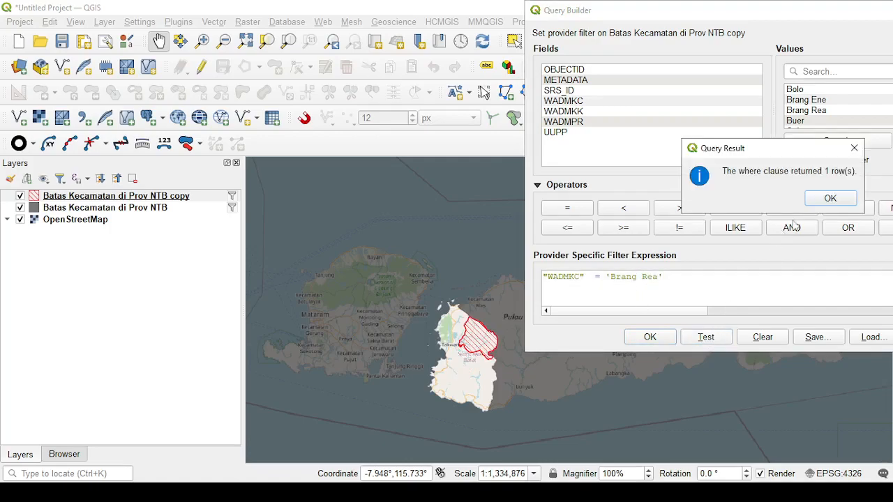
click(829, 198)
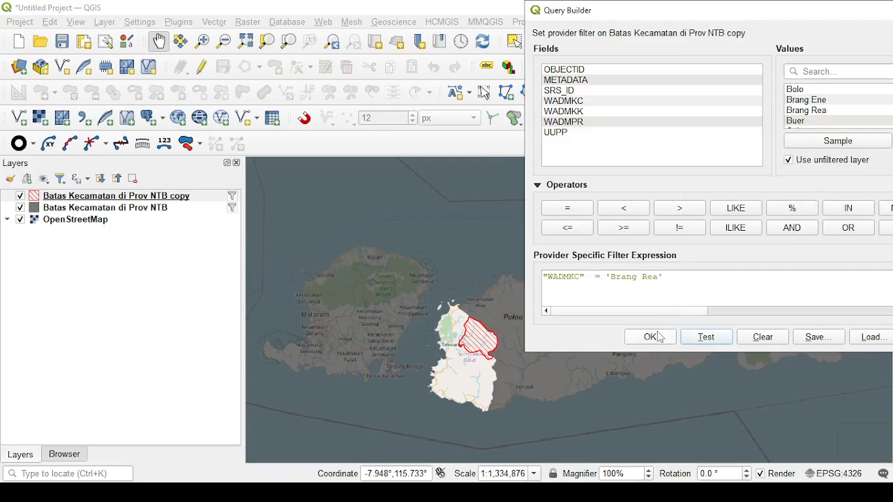
click(651, 337)
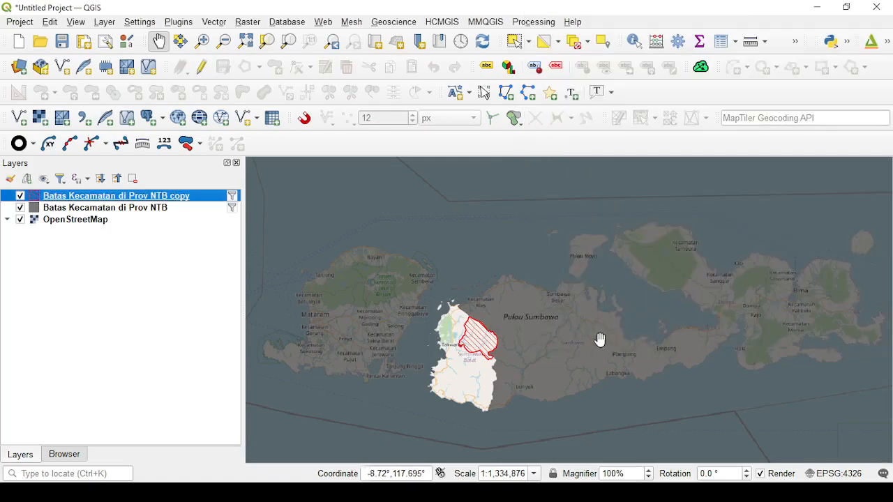
Inspect the hatched Brang Rea area and widen the map canvas beside the layer list
drag(535, 330, 510, 333)
scroll(511, 330, up, 1)
scroll(458, 332, down, 1)
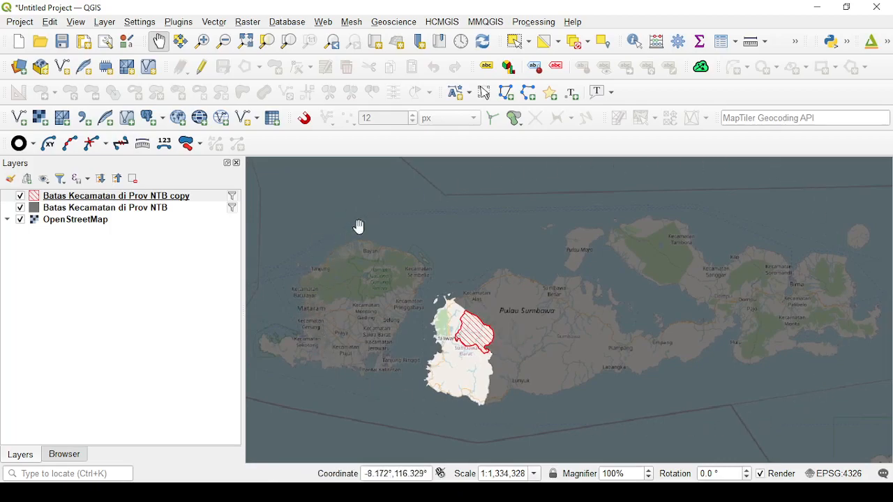
drag(243, 229, 200, 232)
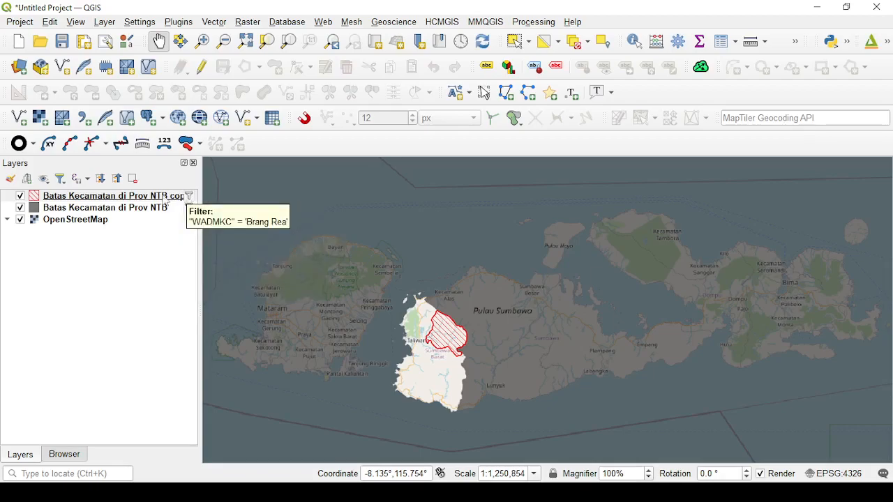
Reopen the copy layer's filter and delete the 'Brang Rea' value after the equals operator
click(189, 197)
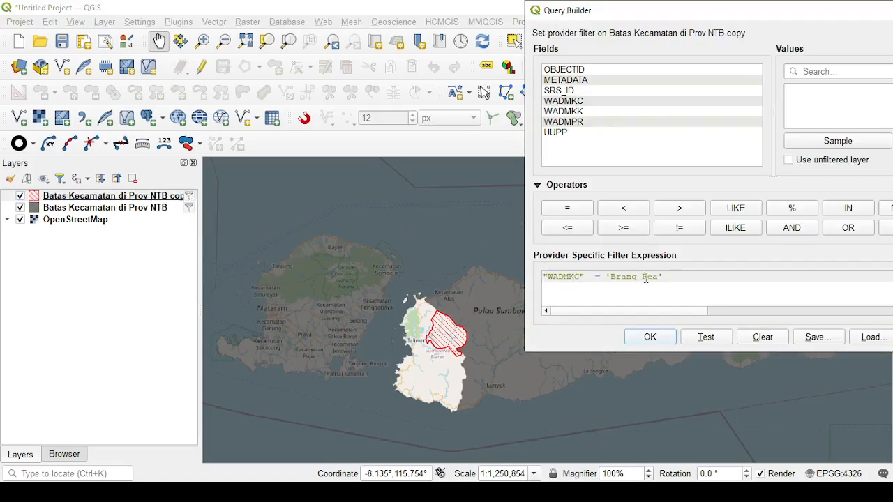
drag(667, 277, 609, 277)
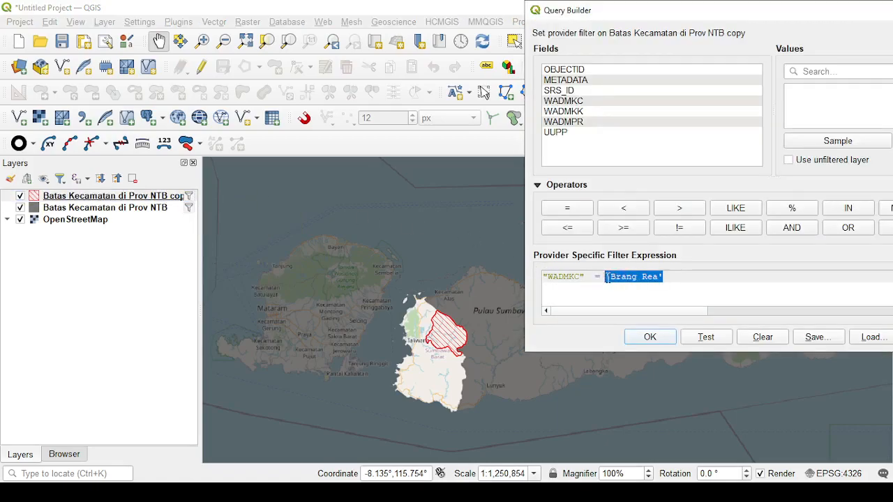
key(Delete)
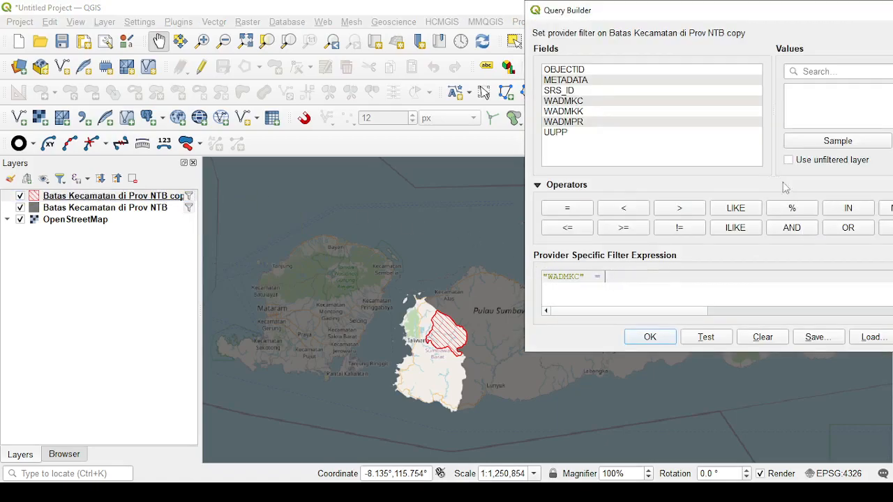
double_click(582, 103)
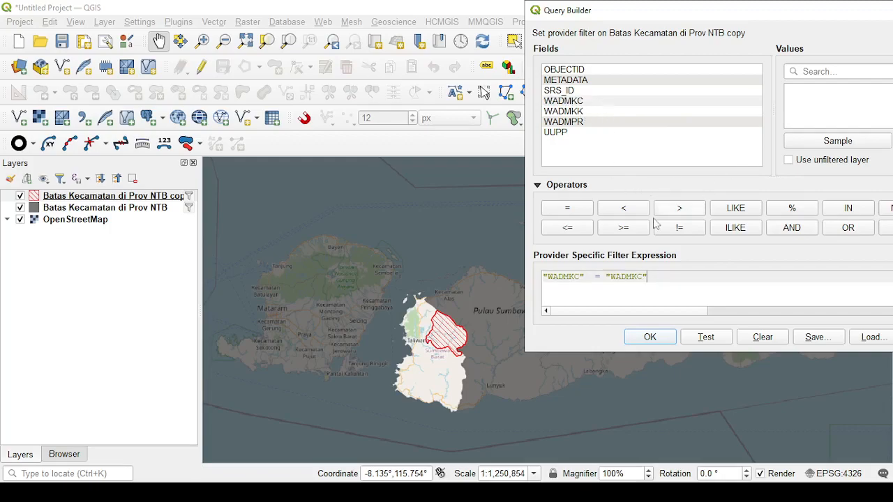
key(BackSpace)
key(BackSpace)
key(BackSpace)
key(BackSpace)
key(BackSpace)
key(BackSpace)
key(BackSpace)
key(BackSpace)
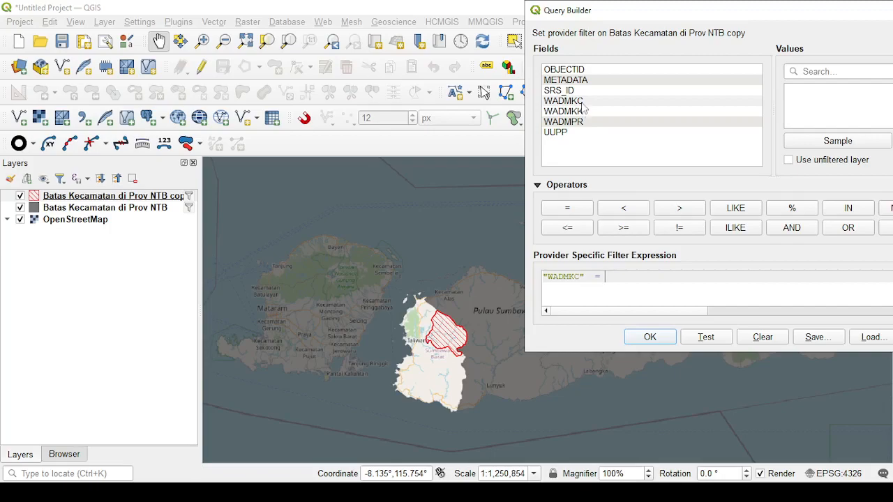
List sample WADMKC values from the unfiltered layer and move the Query Builder fully into view
click(584, 101)
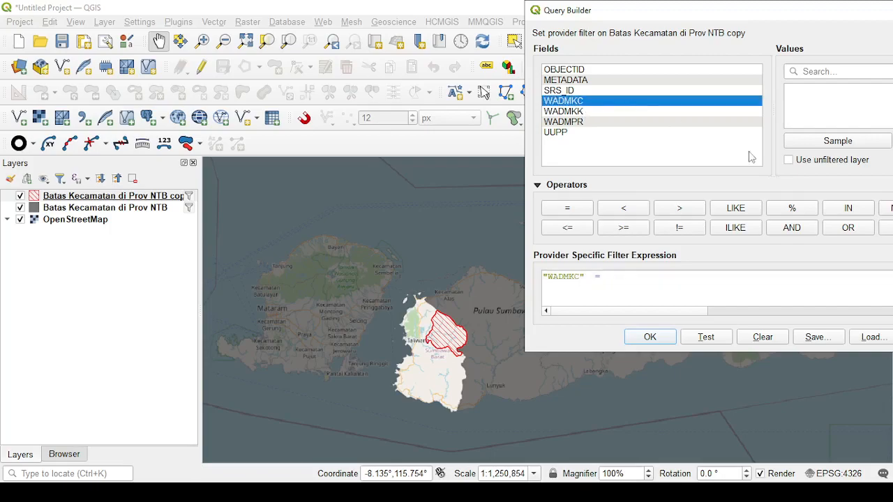
click(789, 160)
click(809, 142)
scroll(810, 122, down, 6)
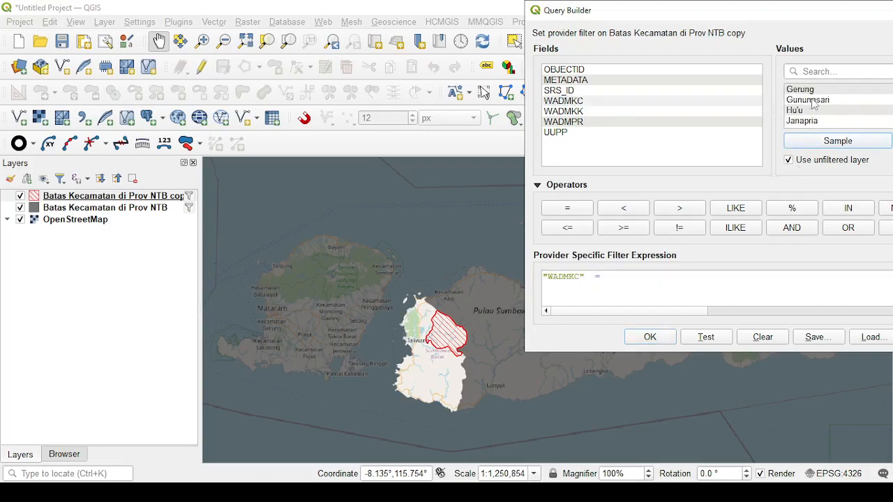
scroll(807, 117, up, 4)
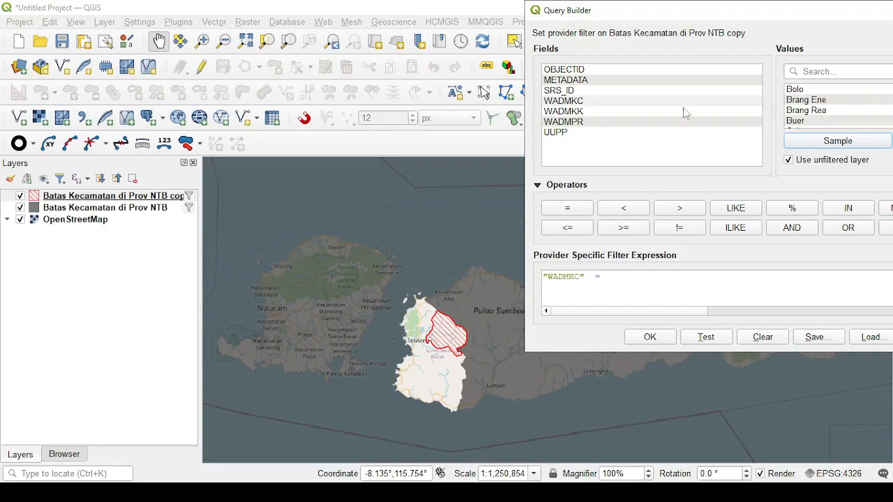
scroll(806, 116, down, 3)
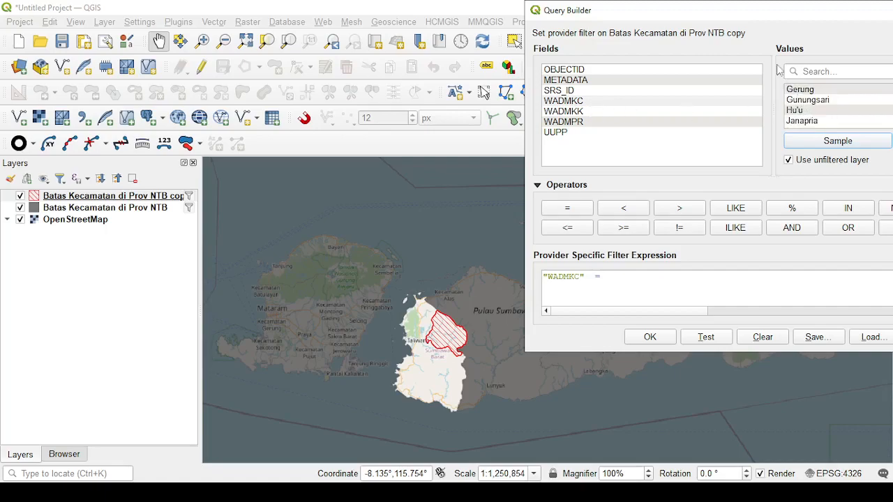
drag(774, 16, 520, 36)
scroll(582, 133, up, 6)
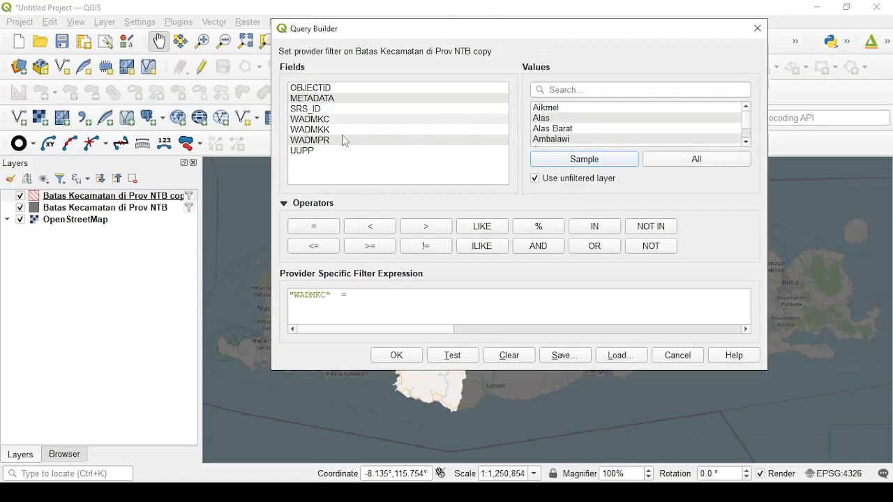
Reload the WADMKC sample values and look through them for the Taliwang subdistrict
click(336, 120)
click(586, 160)
scroll(589, 139, down, 2)
scroll(589, 140, up, 1)
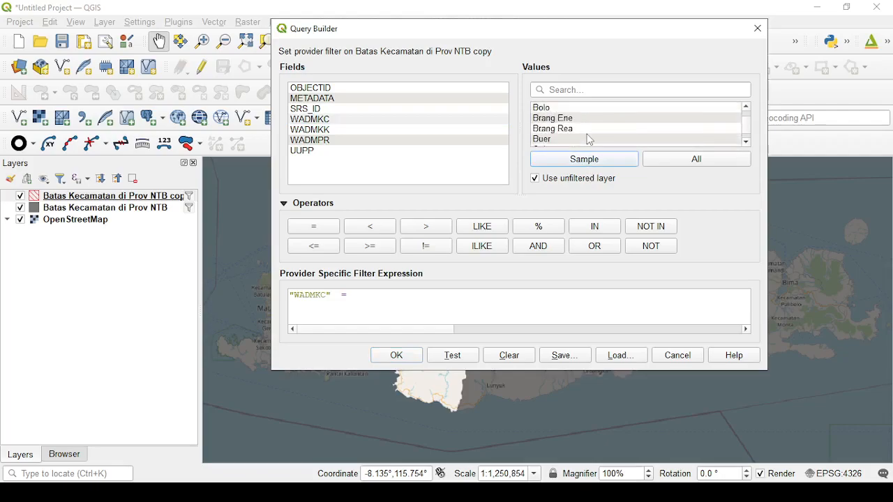
click(345, 130)
click(349, 120)
click(580, 159)
scroll(579, 137, down, 6)
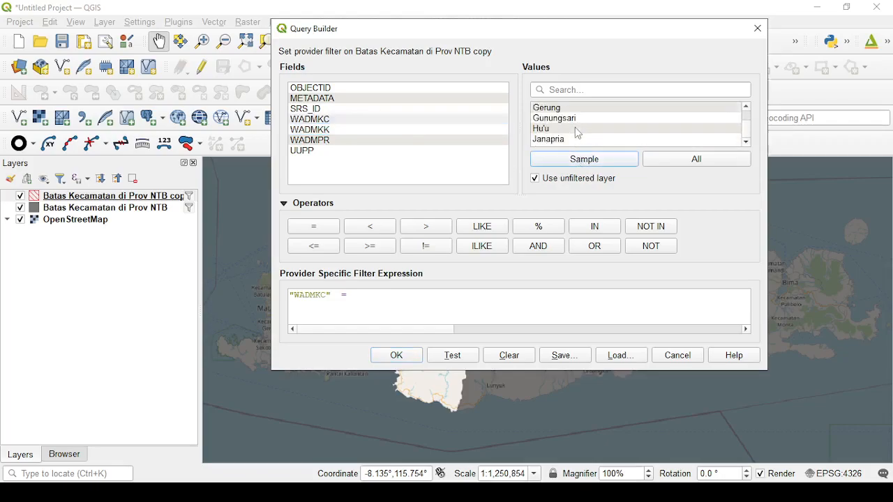
Load all WADMKC values of the unfiltered layer and find Taliwang among them
click(389, 295)
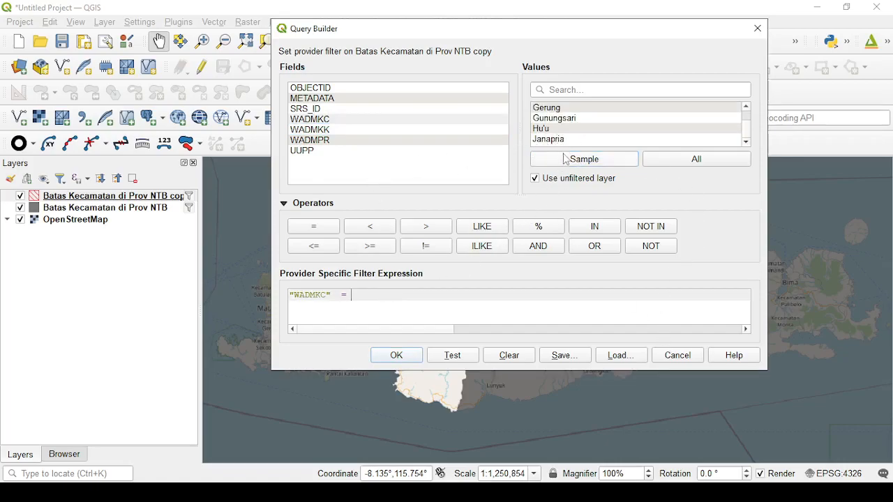
click(667, 161)
scroll(648, 140, down, 8)
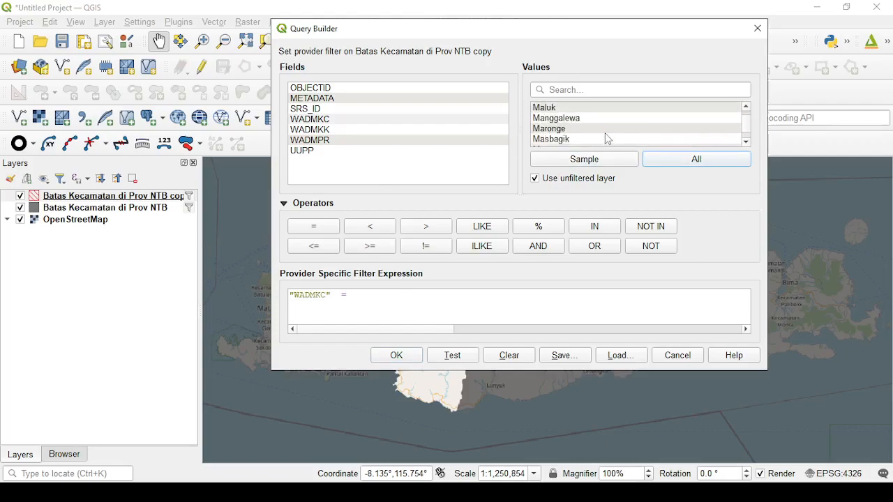
scroll(609, 139, down, 4)
scroll(607, 134, up, 10)
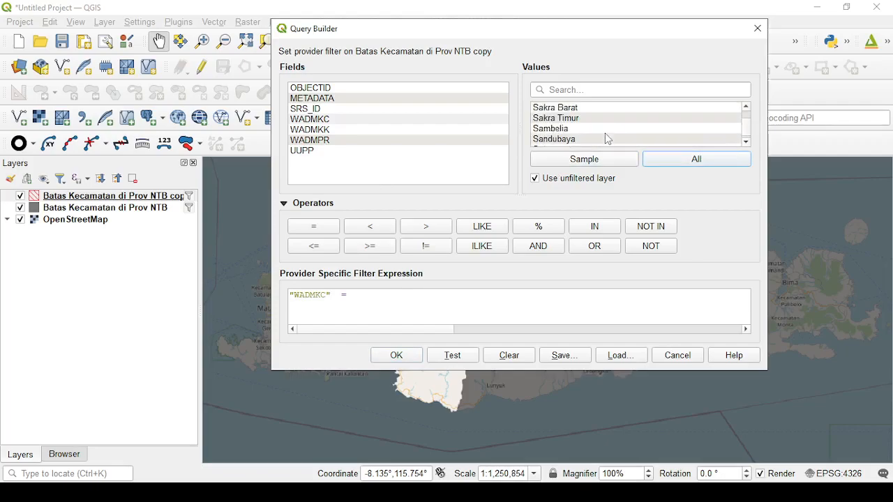
scroll(600, 123, down, 3)
scroll(593, 120, down, 6)
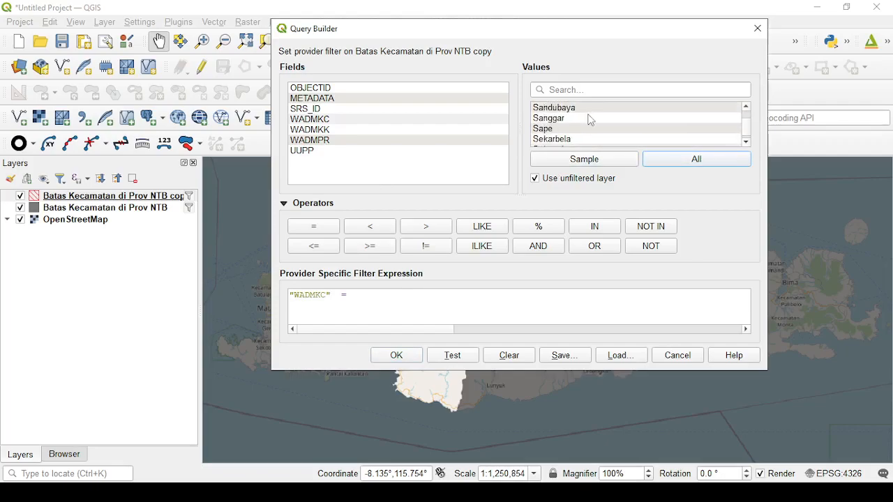
scroll(591, 120, up, 2)
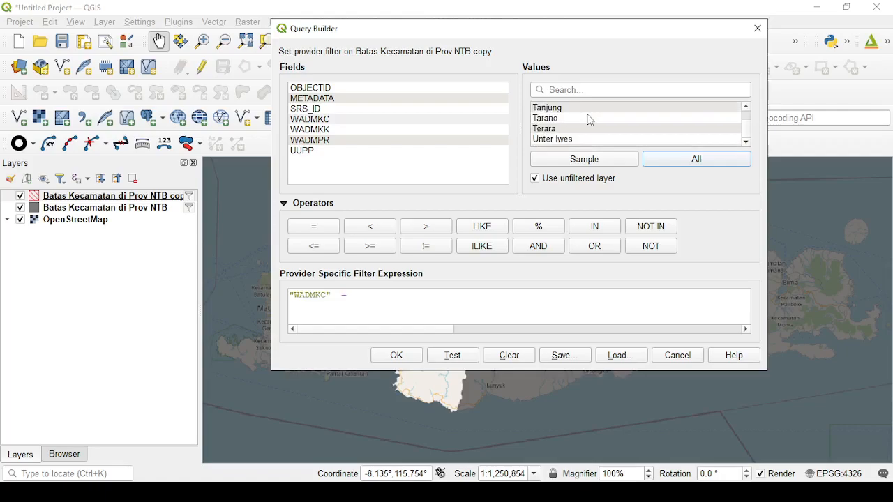
scroll(590, 120, up, 1)
Complete the filter expression as "WADMKC" = 'Taliwang' and apply it to the copy layer
click(564, 119)
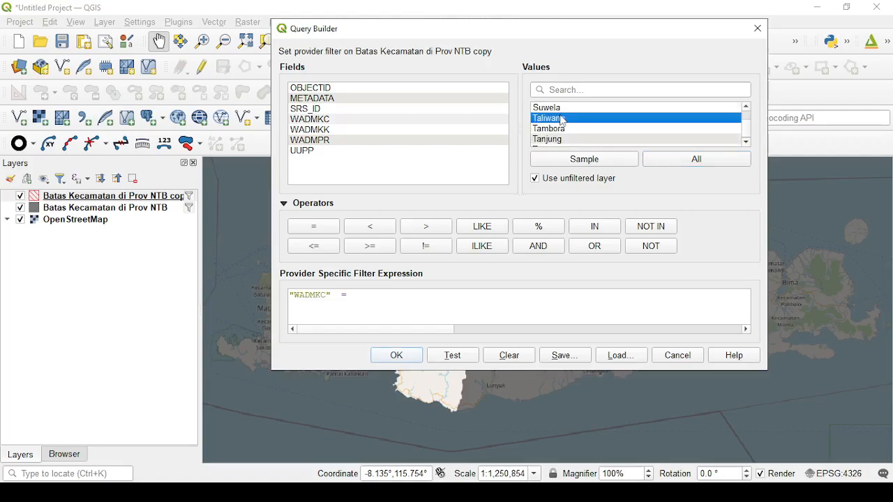
double_click(562, 119)
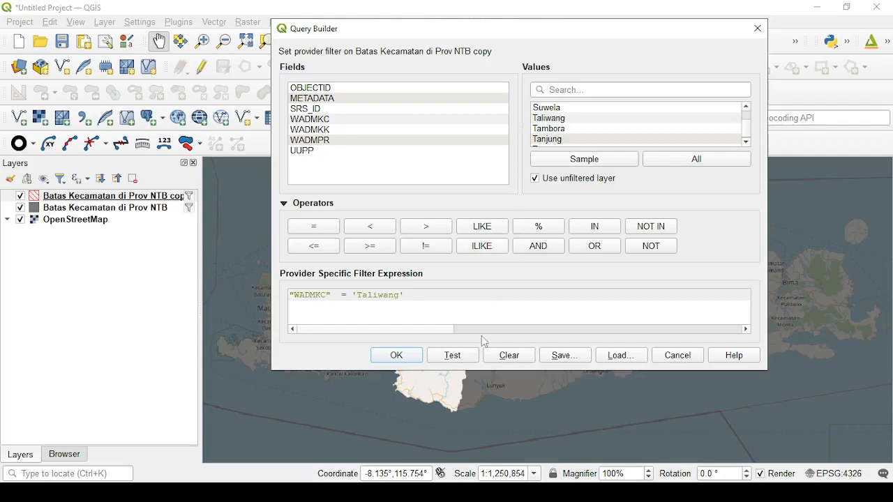
click(406, 357)
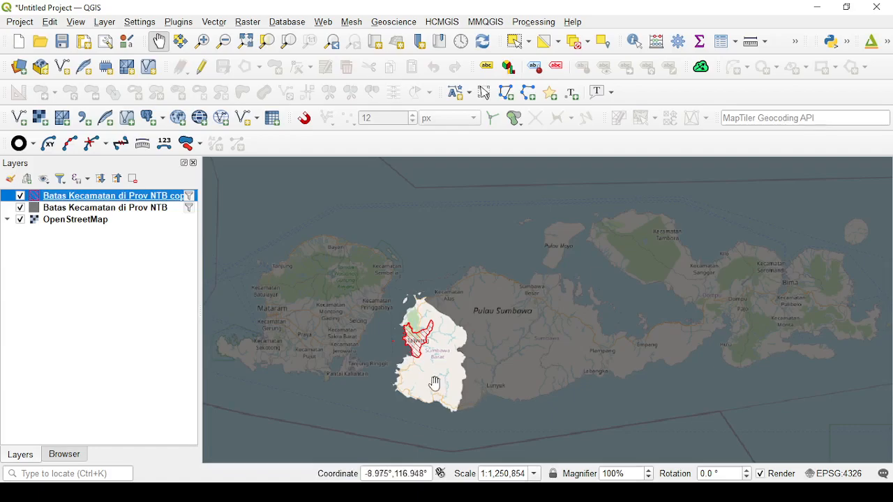
Examine the hatched Taliwang area on the map at several scales
scroll(396, 344, up, 3)
drag(512, 334, 463, 300)
scroll(462, 301, up, 2)
scroll(460, 301, down, 2)
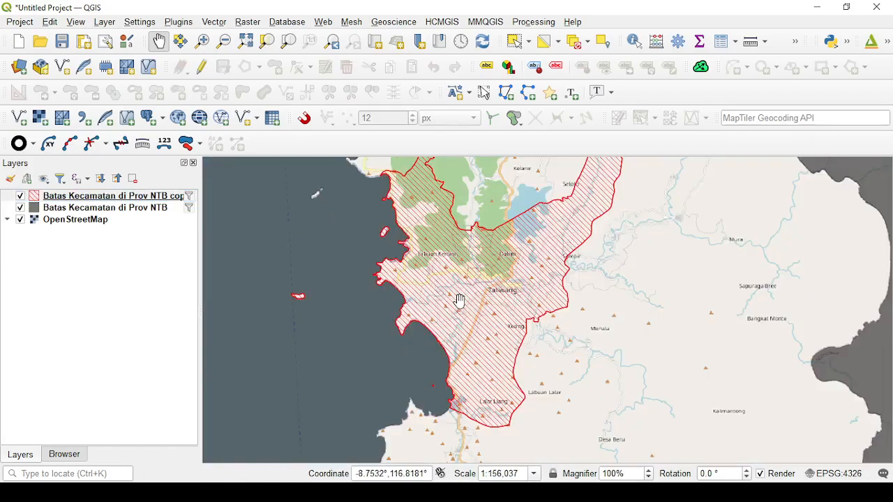
scroll(461, 302, down, 1)
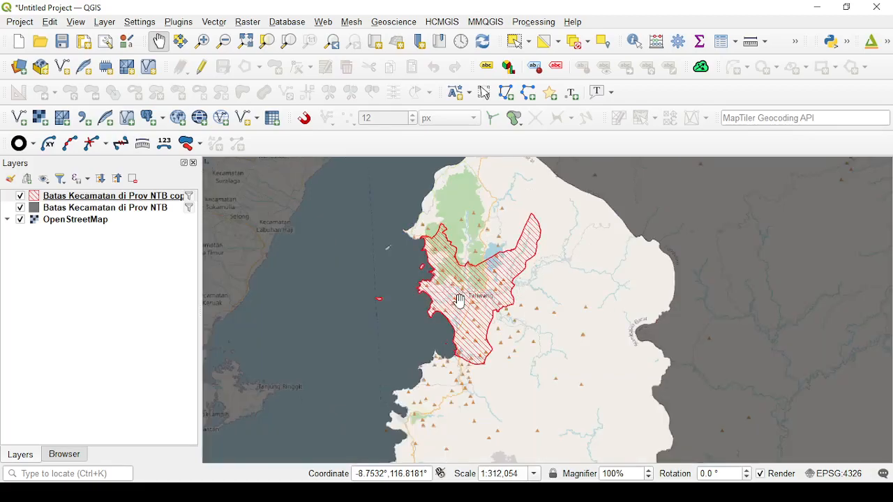
Examine the hatched Taliwang area within Sumbawa Barat and the surrounding islands at wider map scales
scroll(461, 301, down, 1)
scroll(460, 301, down, 1)
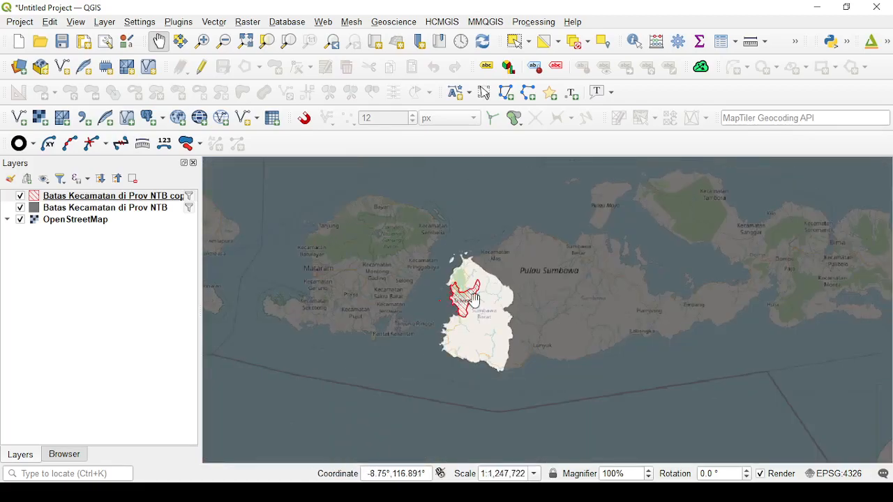
drag(471, 302, 455, 304)
scroll(455, 304, down, 1)
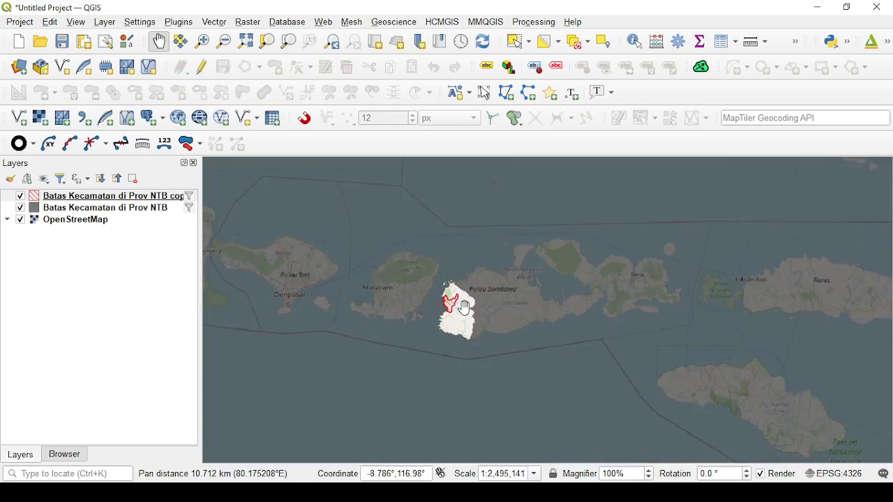
scroll(464, 308, up, 1)
mouse_move(451, 307)
mouse_down()
mouse_move(466, 312)
mouse_move(443, 318)
mouse_up()
scroll(467, 311, down, 1)
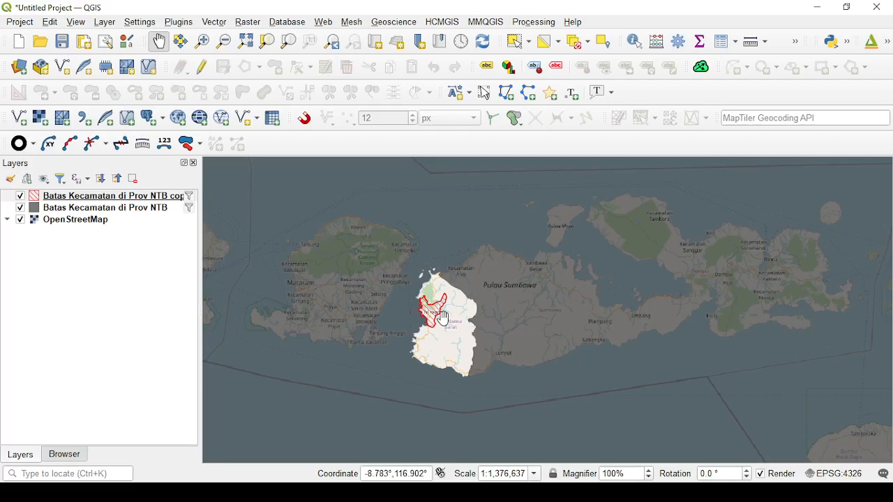
drag(442, 307, 447, 332)
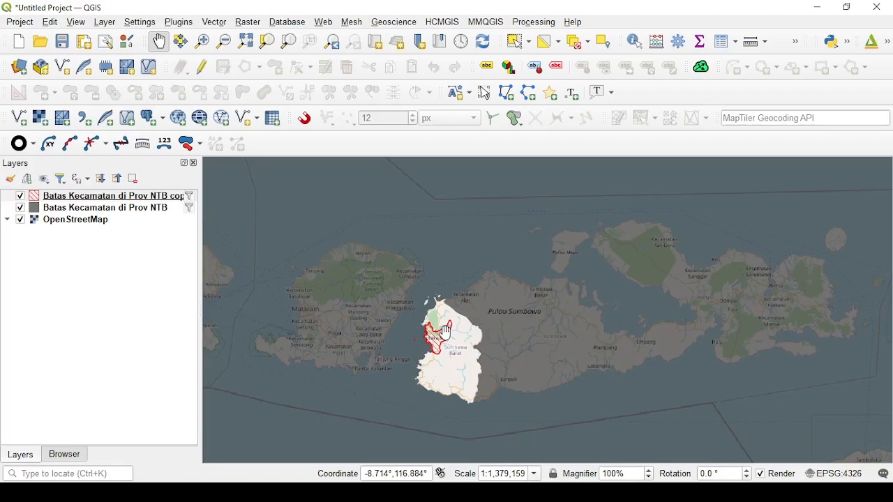
mouse_move(445, 333)
mouse_down()
mouse_move(464, 349)
mouse_move(431, 330)
mouse_move(442, 324)
mouse_up()
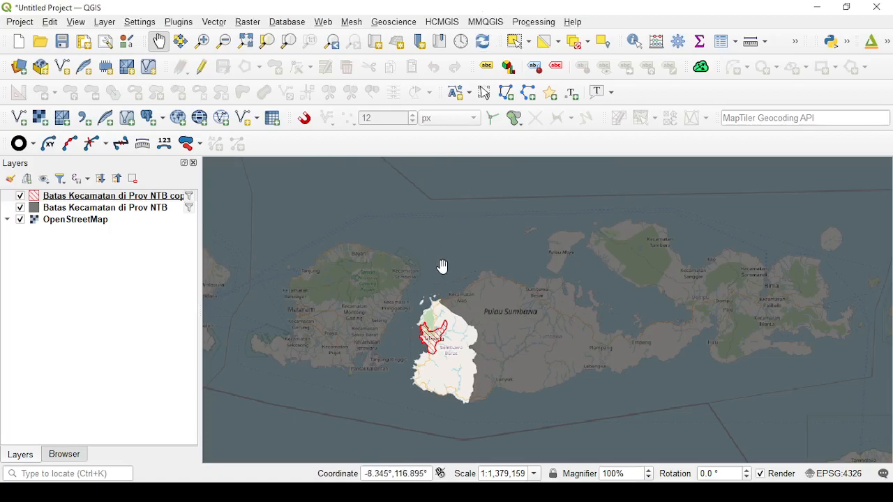
drag(427, 279, 434, 284)
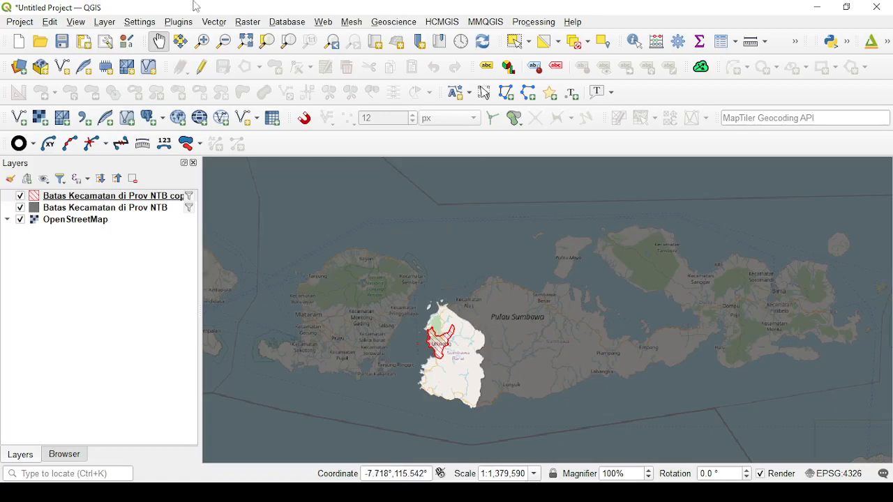
Open the Title Label decoration settings for the map and enable the title label
click(105, 23)
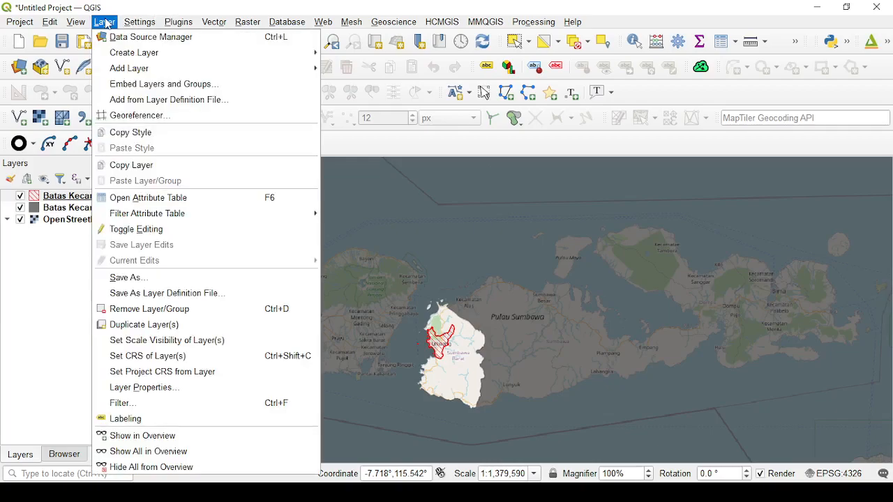
click(81, 23)
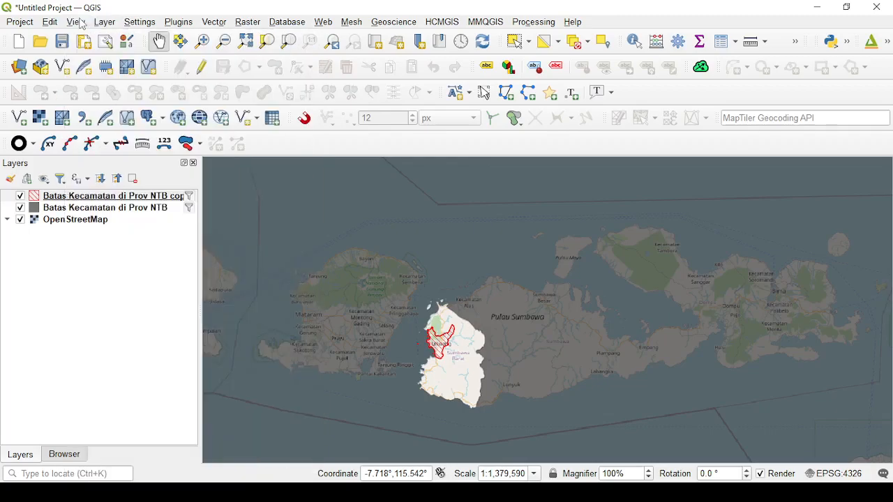
click(79, 26)
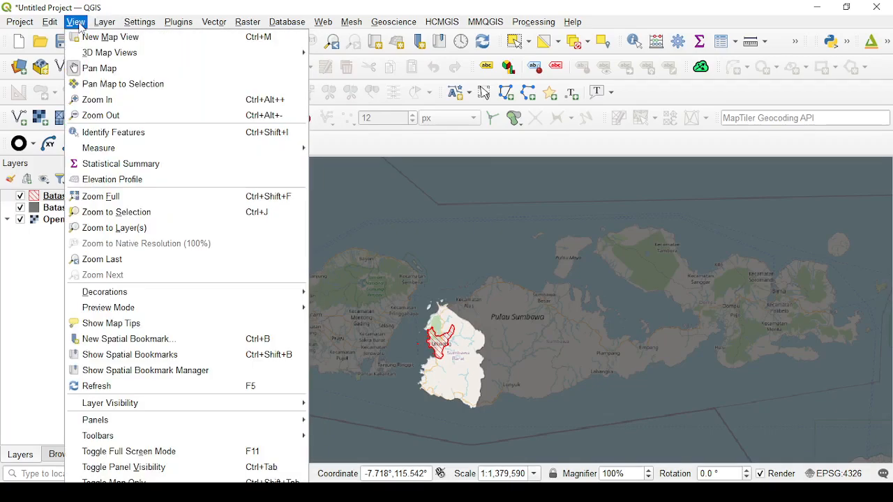
mouse_move(196, 300)
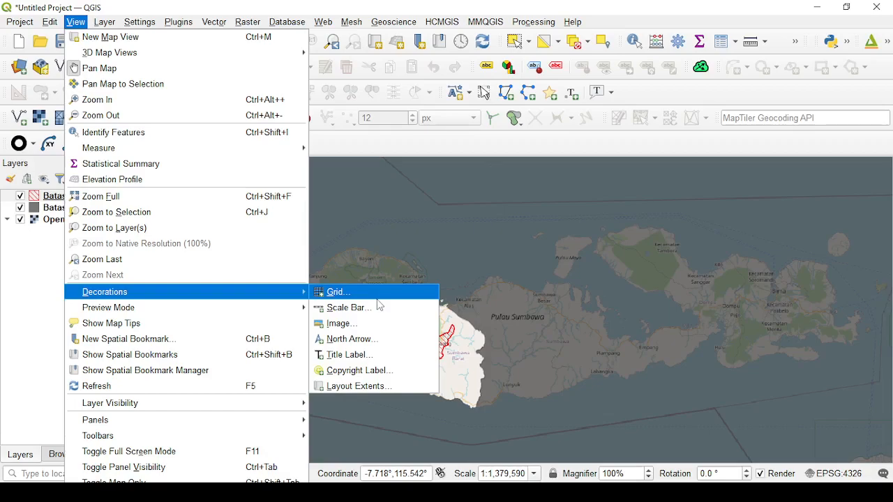
click(377, 361)
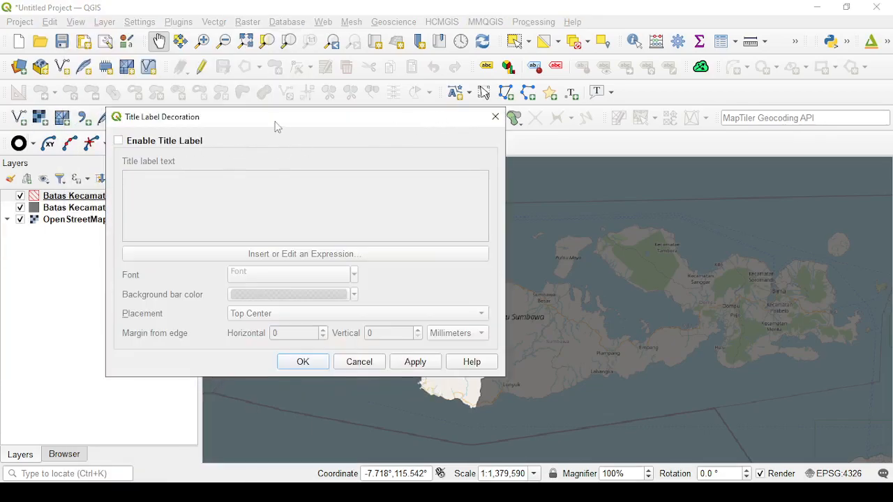
drag(377, 111, 432, 82)
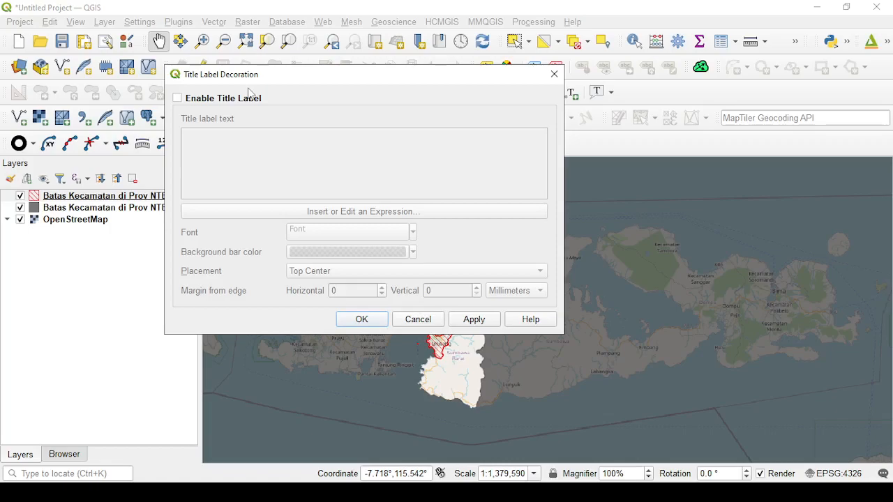
click(179, 101)
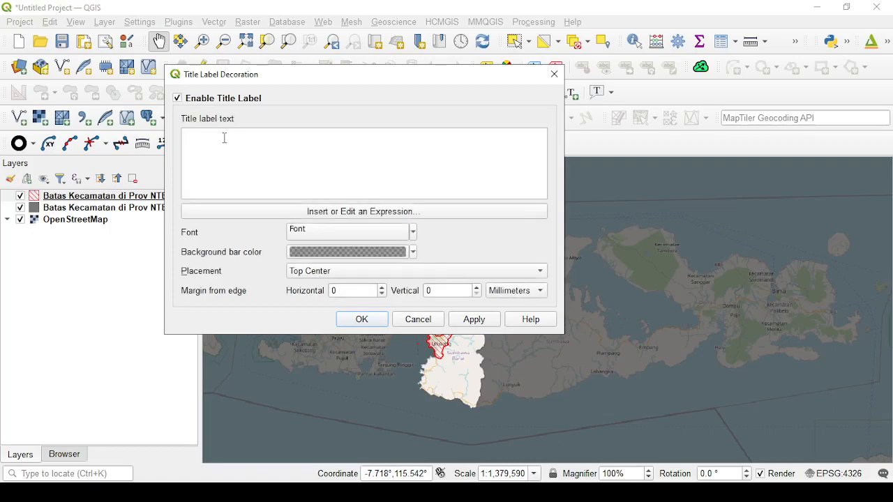
drag(333, 77, 287, 76)
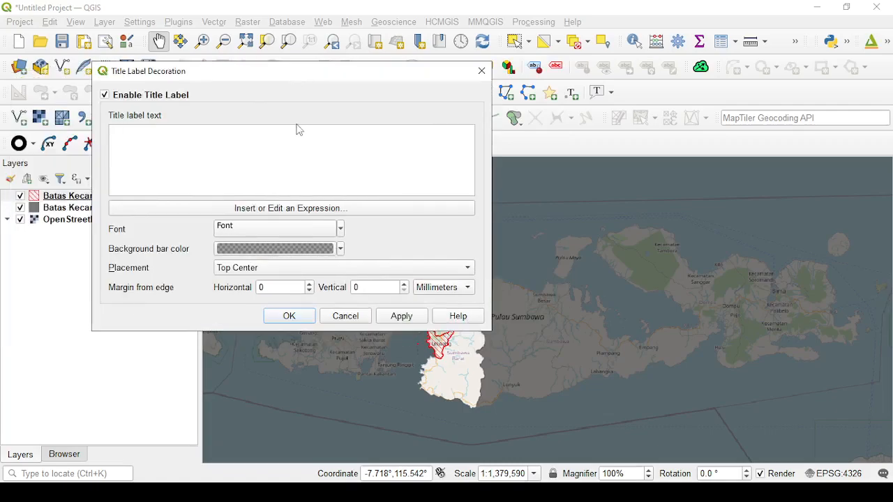
Enter the title label text "PETA KESAMPAIAN DAERAH PENELITIAN, KEC. TALIWANG" and apply it to the map
text(PETA KESAMPAIAN D)
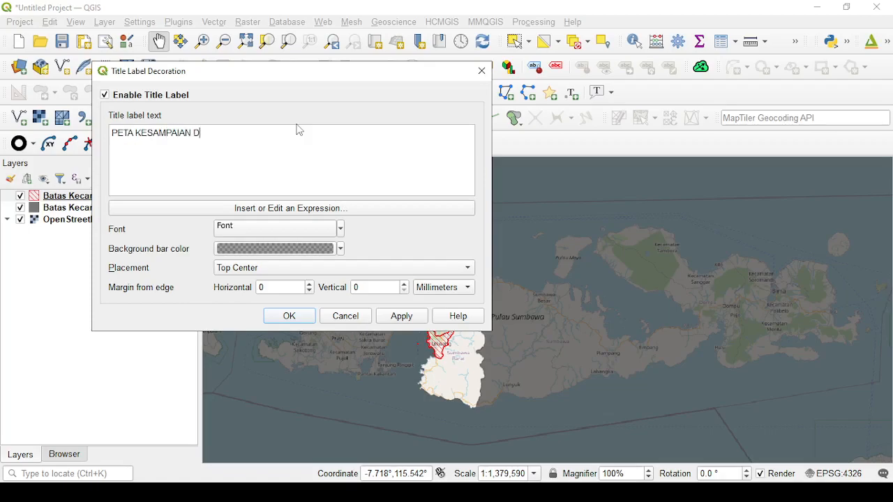
text(AERAH PENELITIAN)
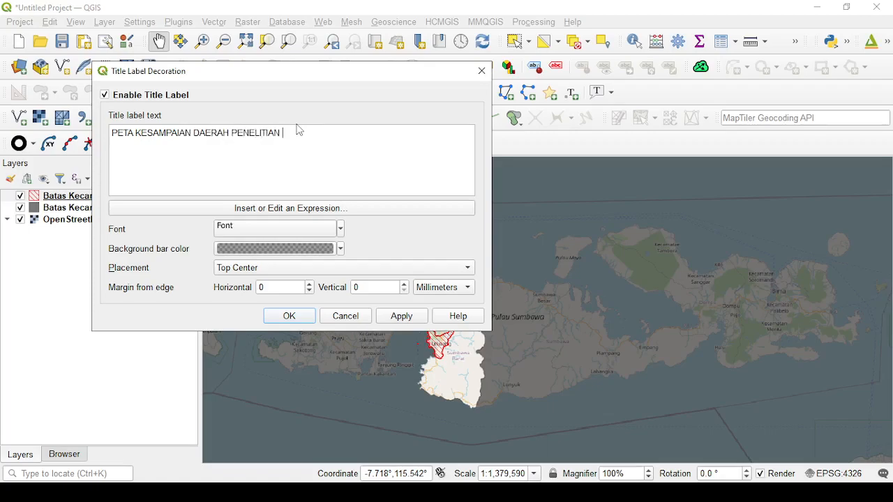
text(, KEC. TALIWANG)
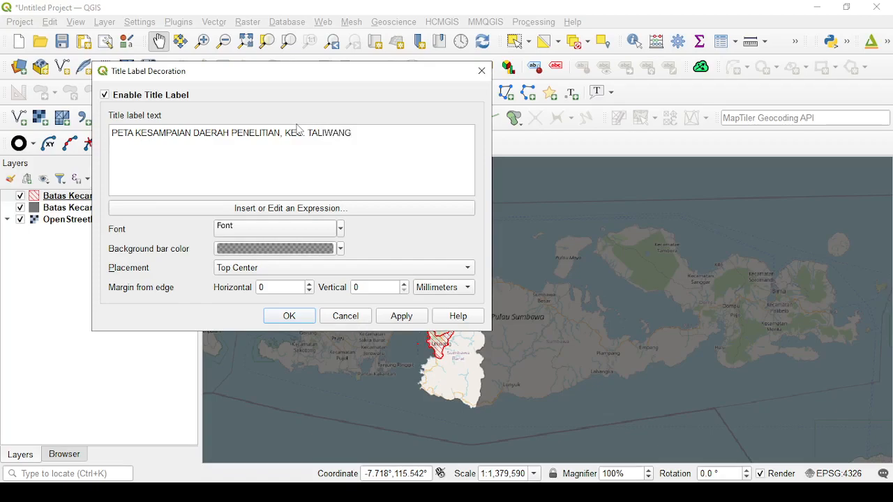
drag(355, 79, 383, 61)
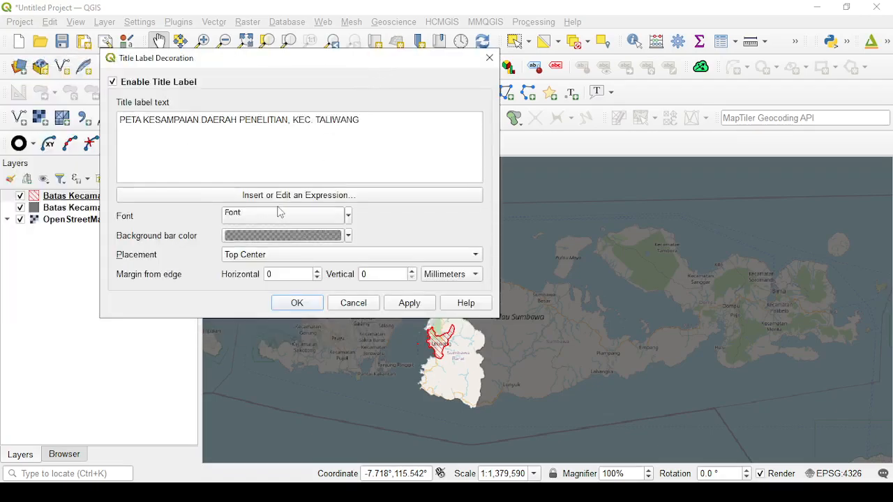
click(410, 304)
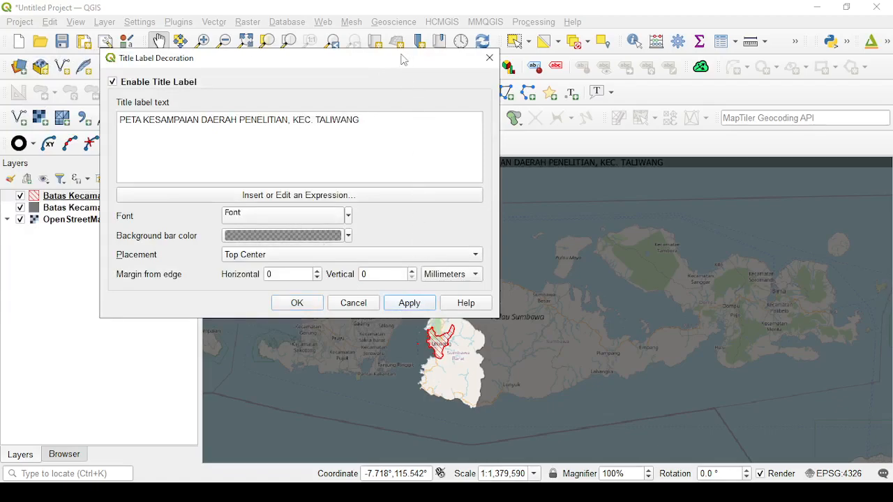
drag(408, 60, 258, 110)
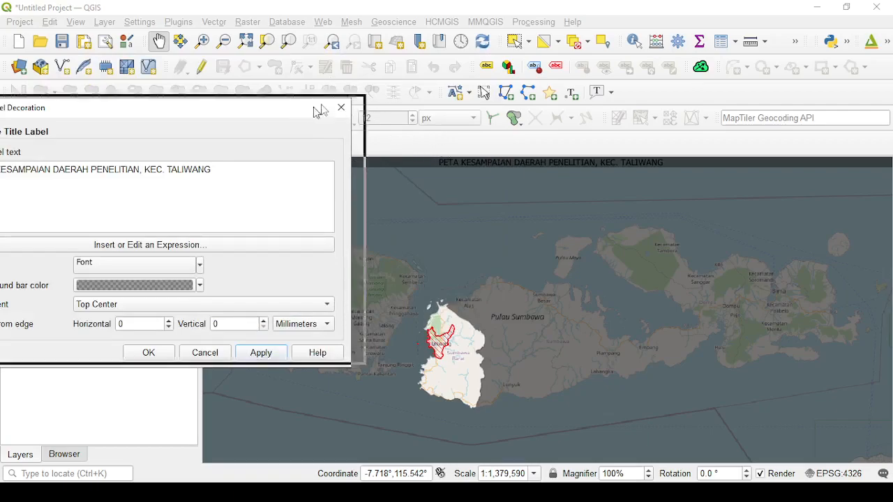
drag(301, 110, 519, 79)
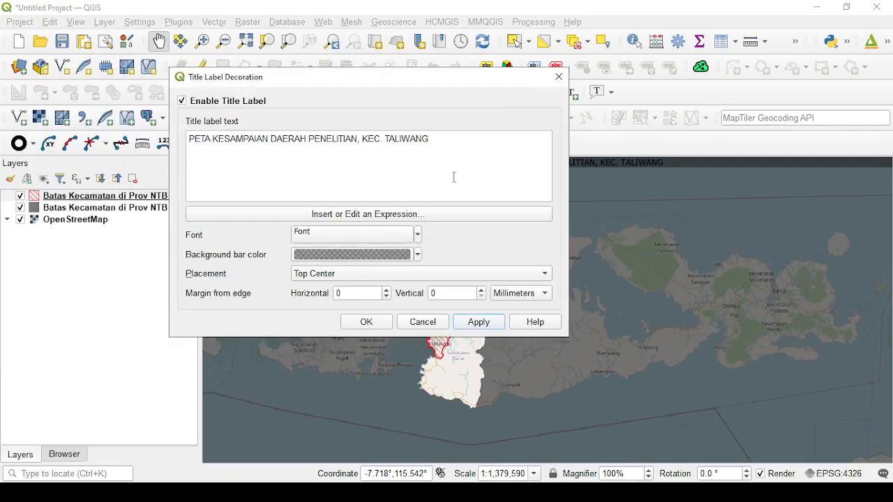
Set the title label's background bar color to grey #6e6e6e and apply it to the map
click(406, 256)
mouse_move(331, 150)
mouse_down()
mouse_move(309, 212)
mouse_move(308, 200)
mouse_up()
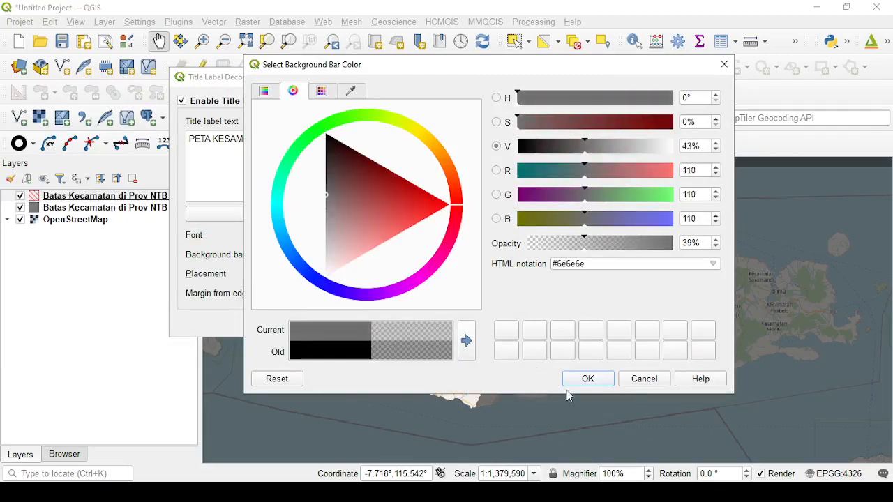
drag(499, 72, 220, 72)
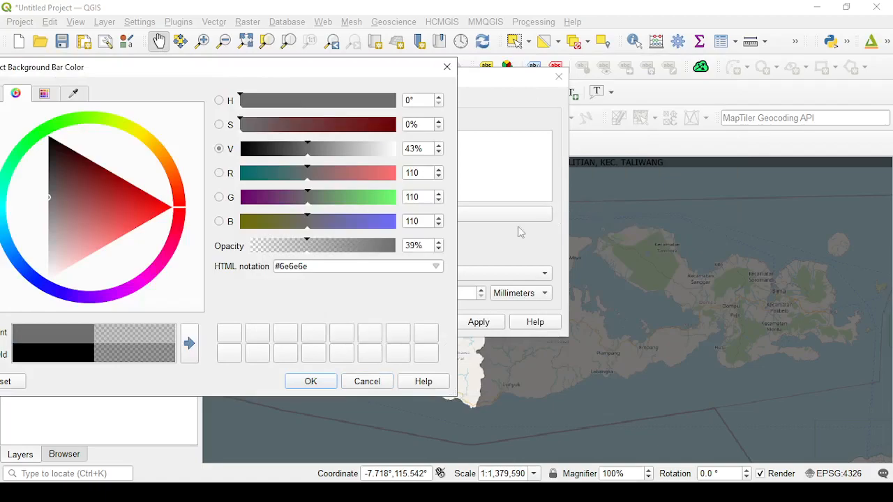
click(321, 382)
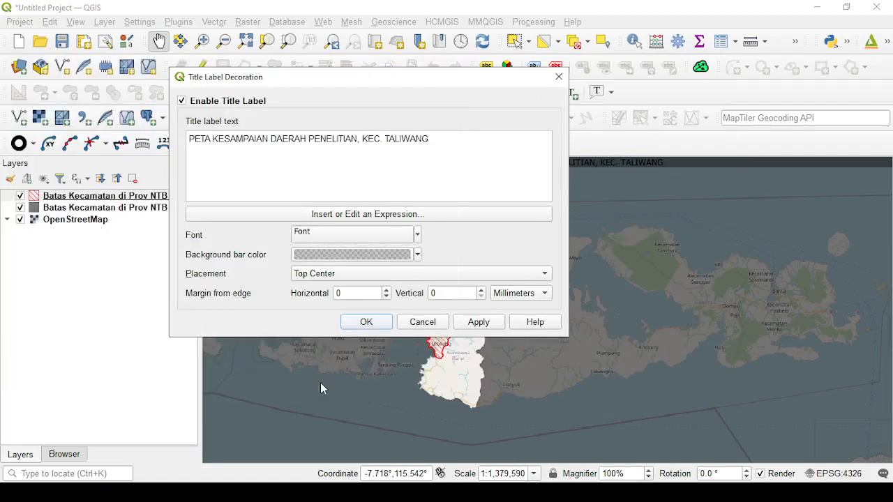
click(479, 323)
click(405, 256)
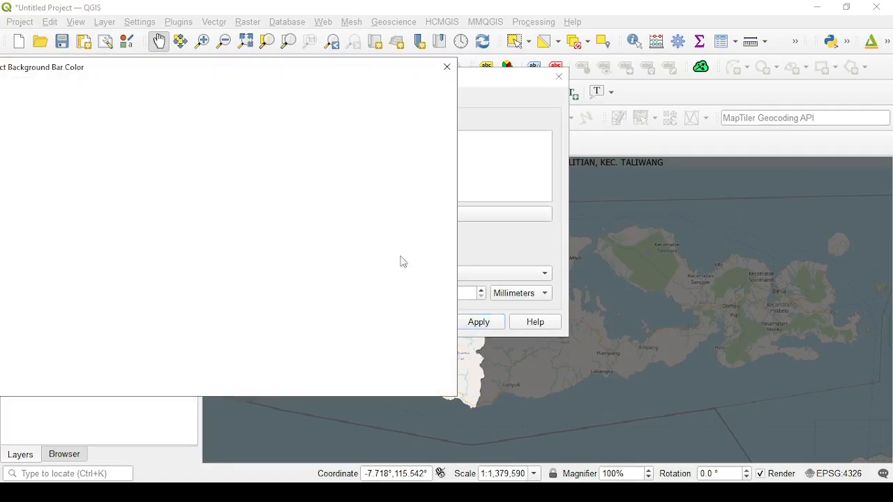
click(44, 161)
drag(42, 160, 49, 145)
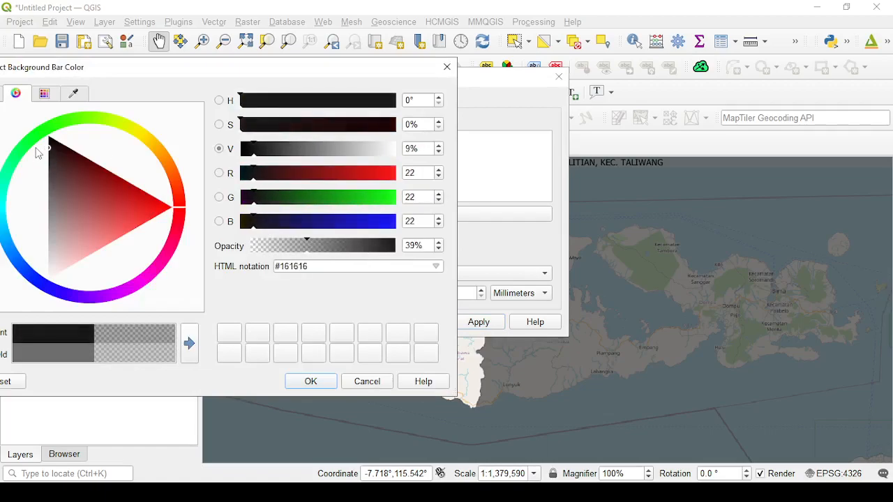
click(368, 381)
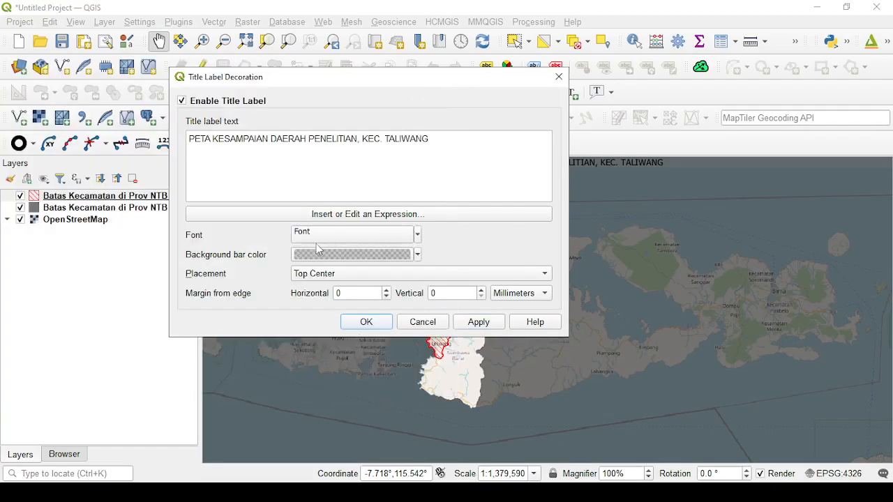
Set the title label's background bar color to the dark grey #1c1c1c
click(383, 255)
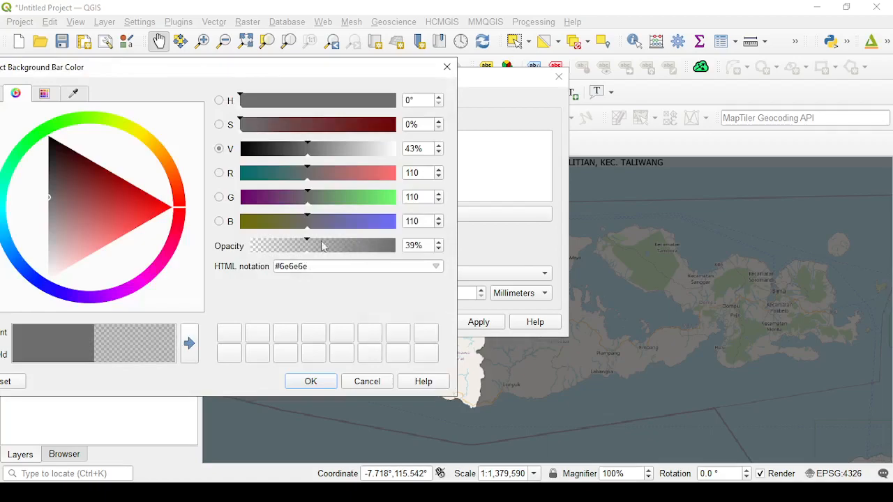
drag(42, 187, 28, 157)
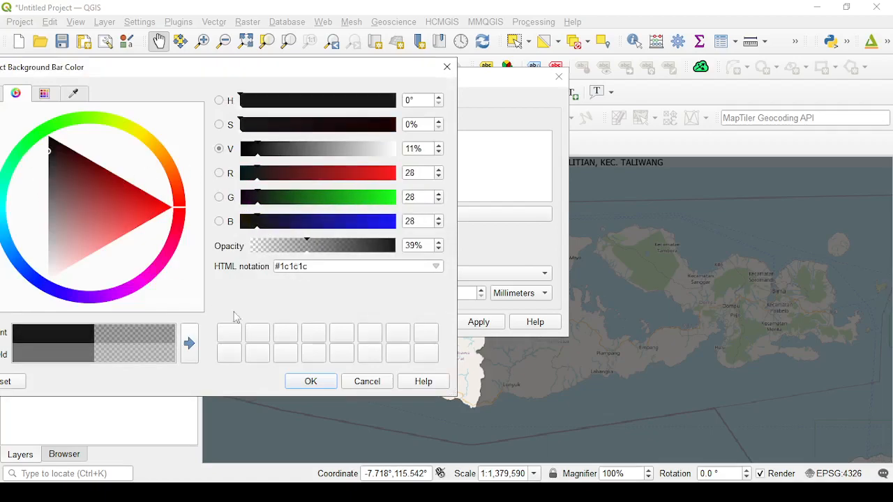
click(323, 381)
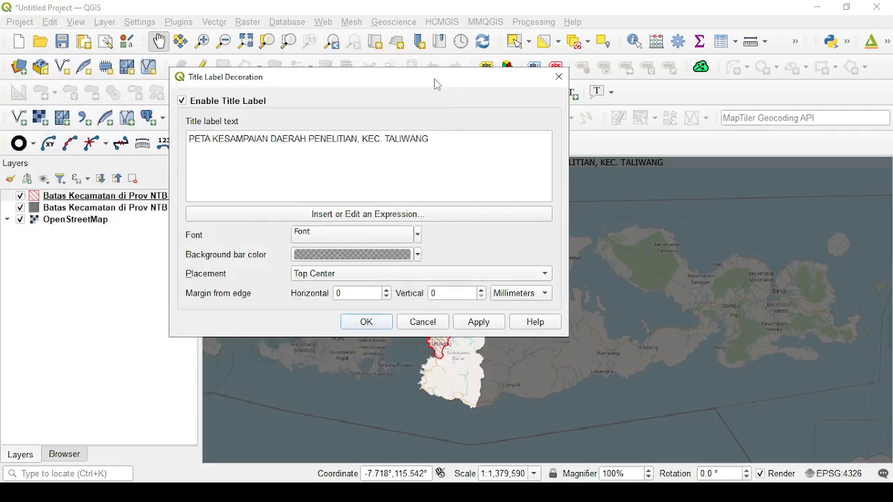
drag(442, 80, 293, 89)
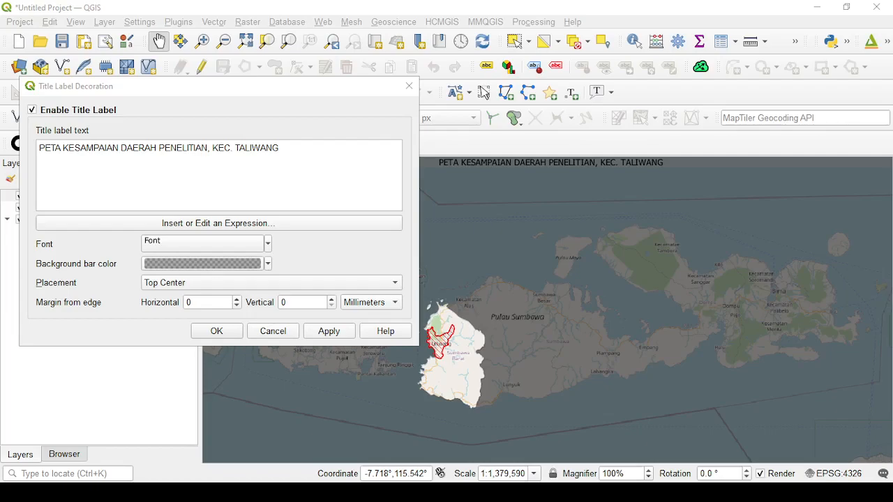
Set the title label's font to size 16 with the Bold style
drag(0, 70, 485, 126)
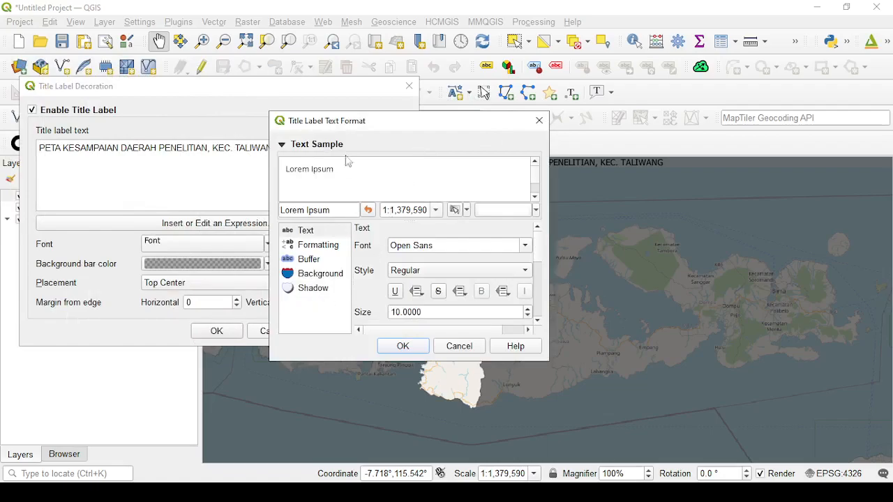
drag(411, 125, 225, 136)
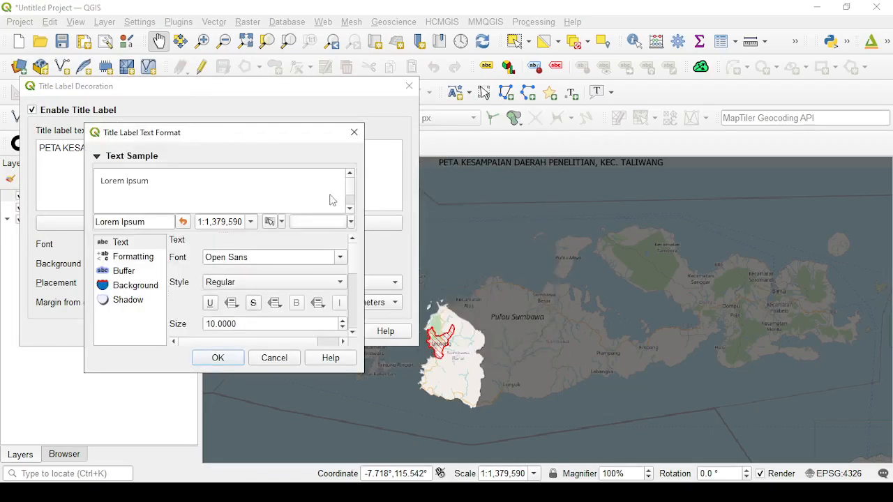
click(120, 243)
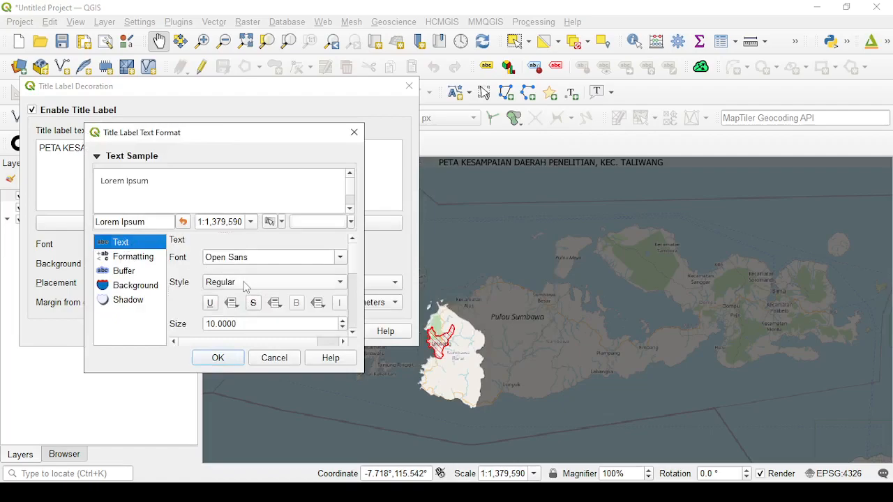
drag(246, 325, 203, 325)
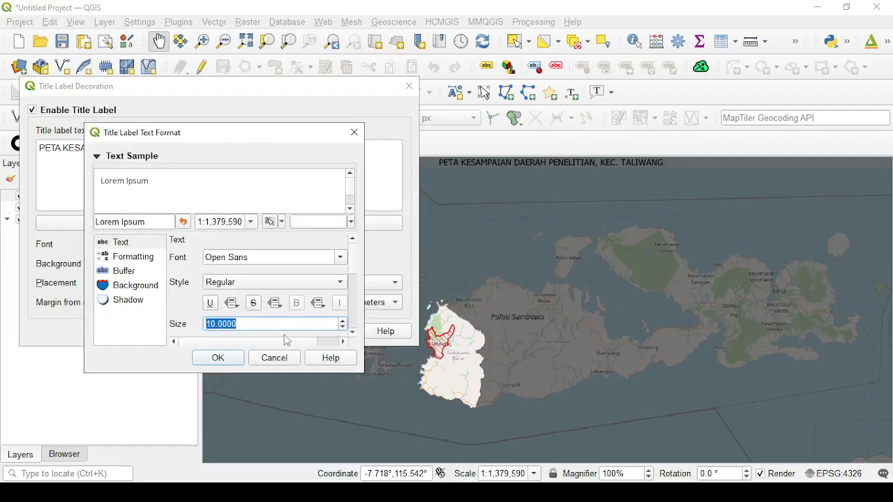
text(16)
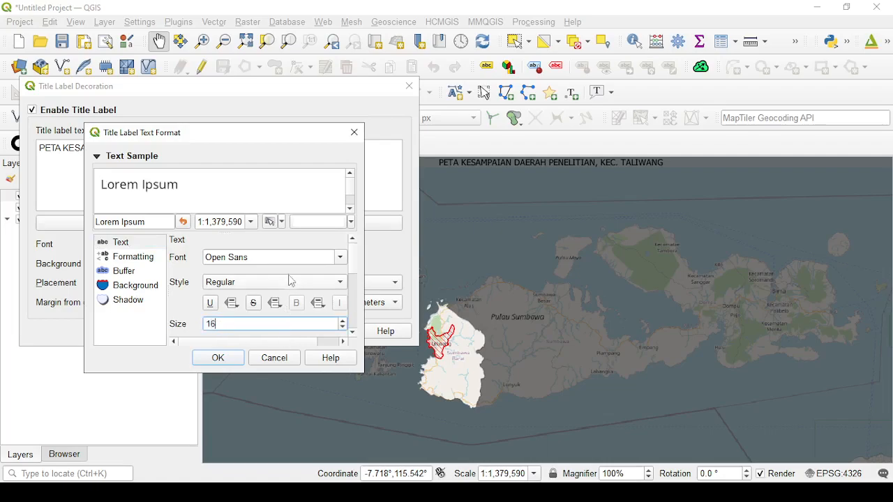
click(237, 285)
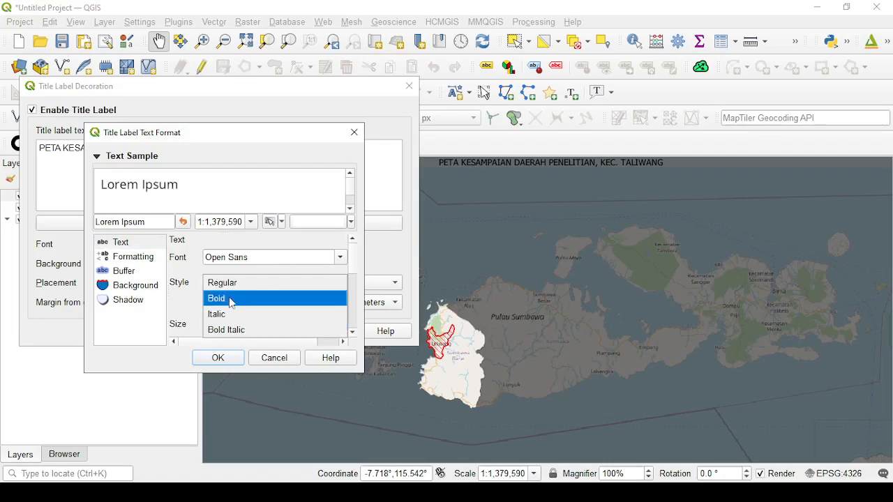
click(233, 303)
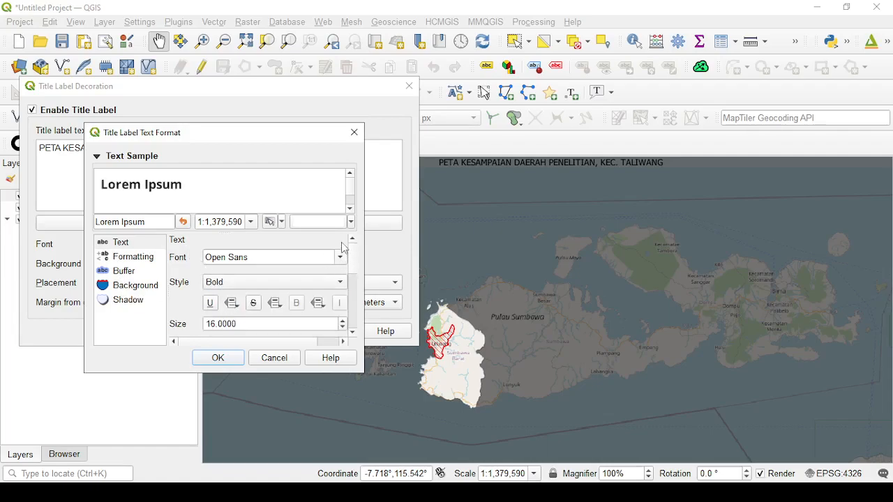
Set the title label's text color to white #ffffff and apply it to the map
scroll(356, 272, down, 2)
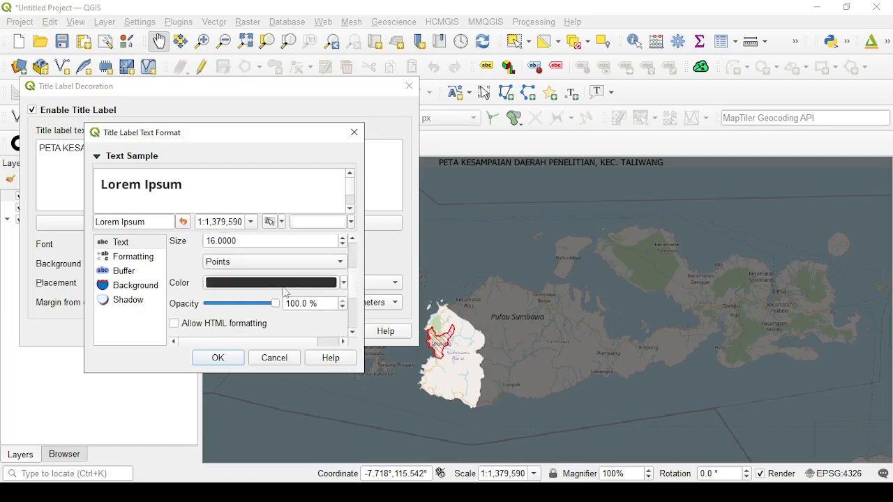
click(247, 285)
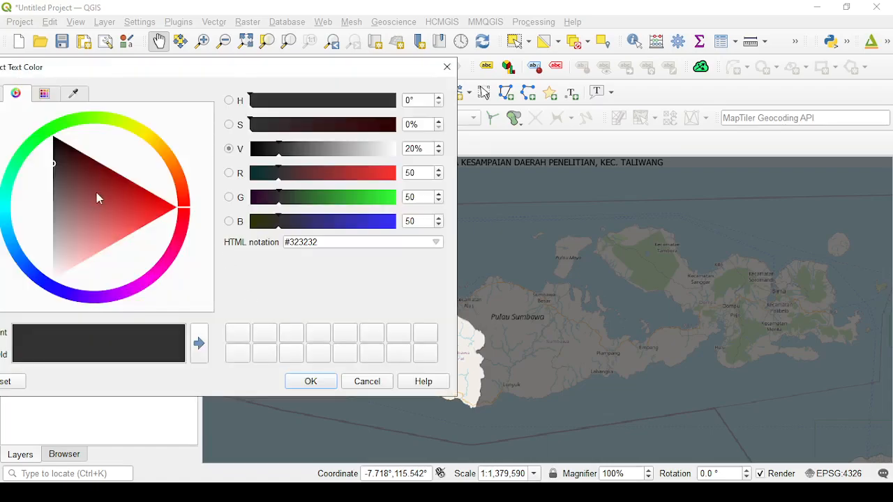
click(46, 289)
click(63, 249)
mouse_move(62, 249)
mouse_down()
mouse_move(92, 210)
mouse_move(99, 213)
mouse_move(46, 299)
mouse_up()
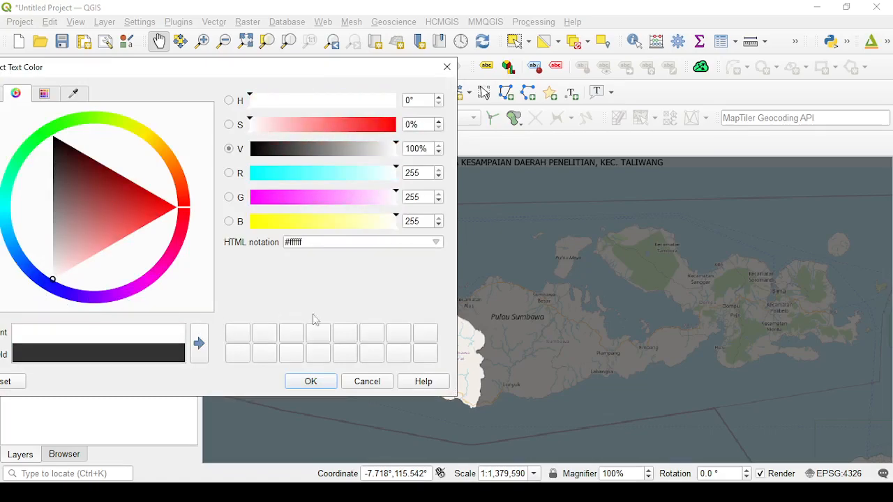
click(320, 382)
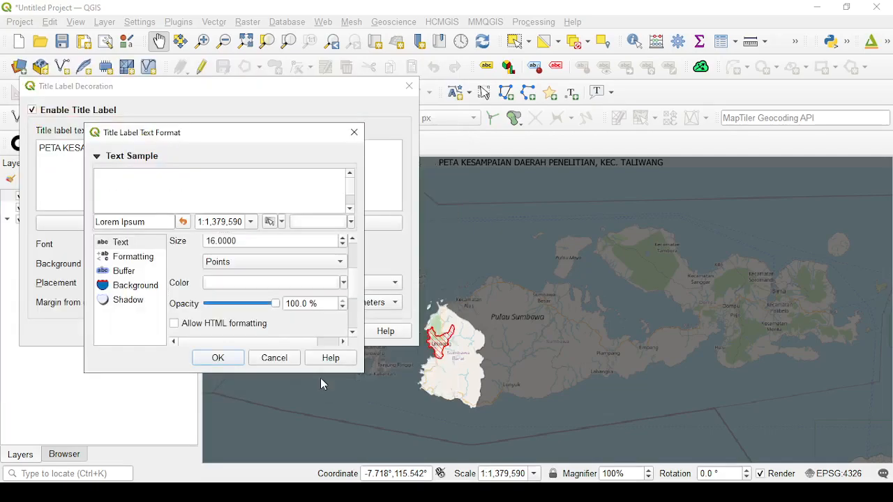
click(217, 360)
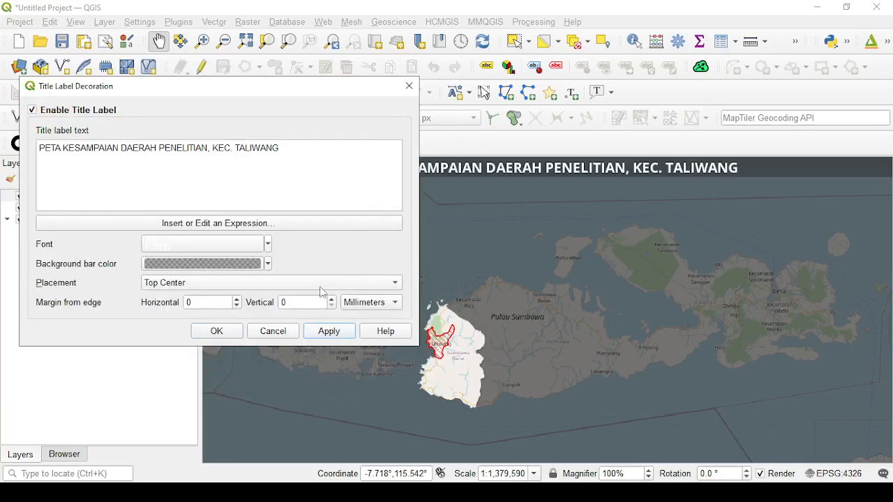
drag(326, 91, 252, 105)
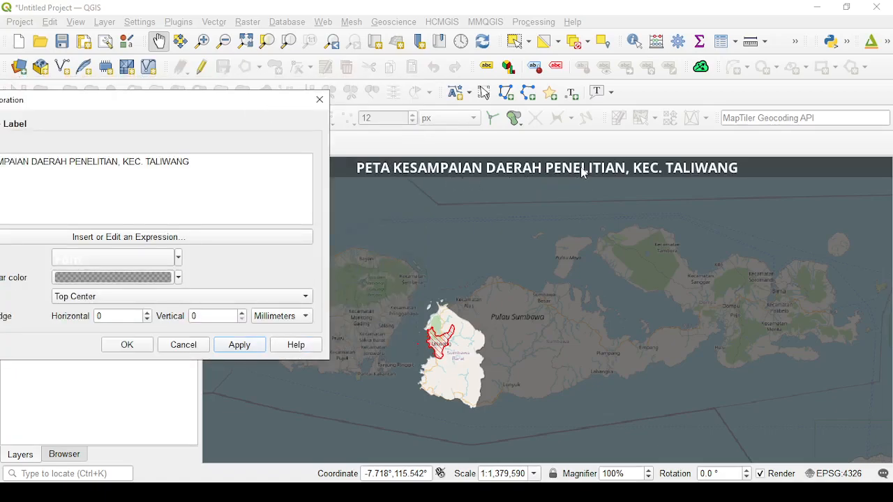
drag(253, 104, 403, 103)
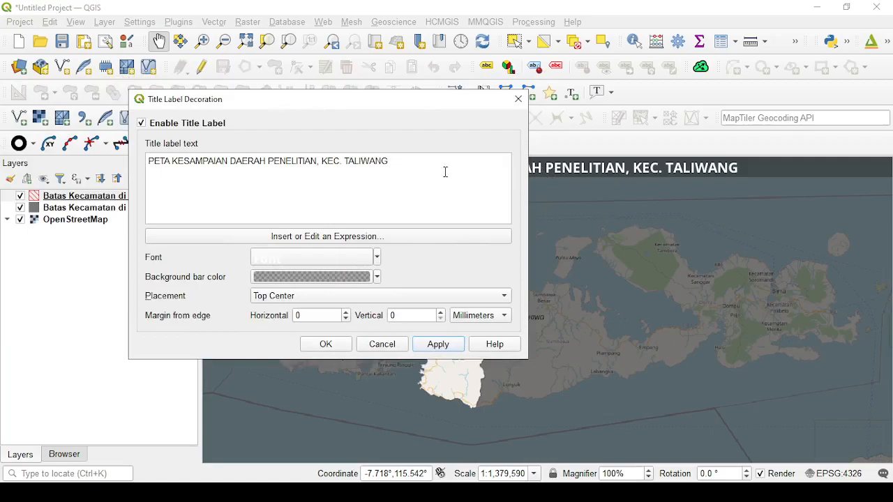
Try "UNTUK SKRIPSI" as the ending of the title label text and restore "KEC. TALIWANG"
drag(385, 159, 332, 163)
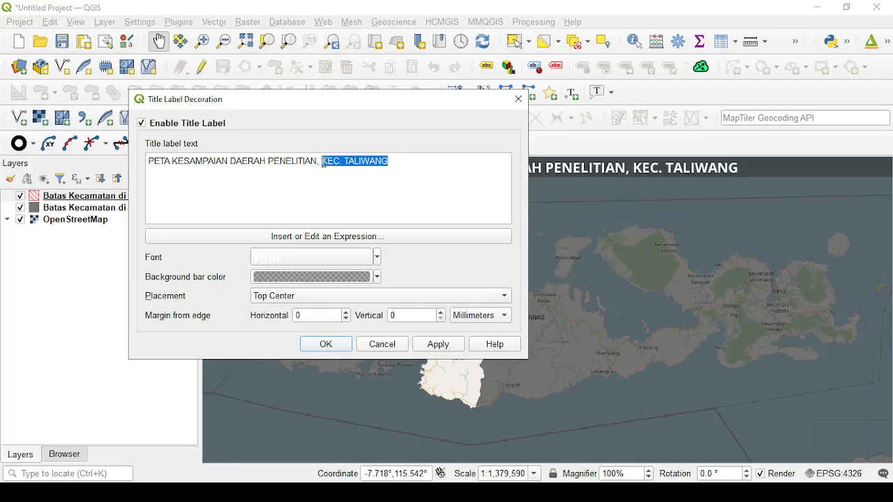
text(UNTUK)
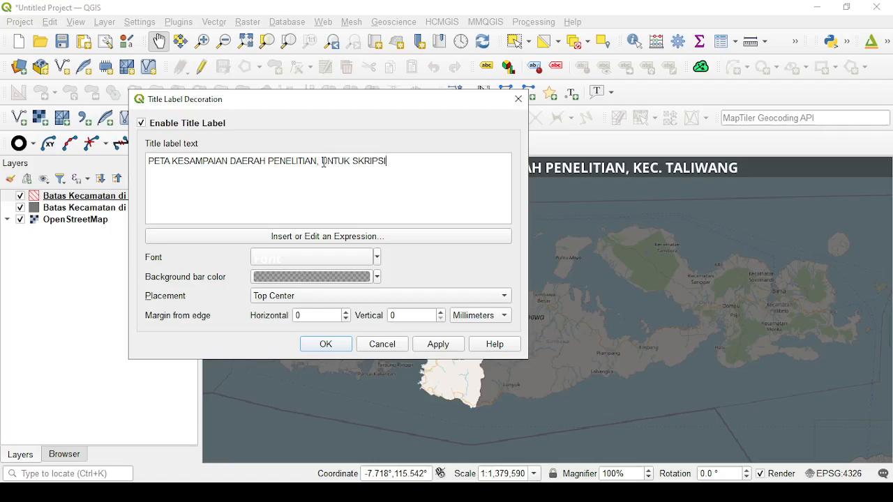
key(BackSpace)
key(BackSpace)
key(BackSpace)
key(BackSpace)
key(BackSpace)
key(BackSpace)
key(BackSpace)
key(BackSpace)
key(BackSpace)
key(BackSpace)
text(KEC. TALIWANG)
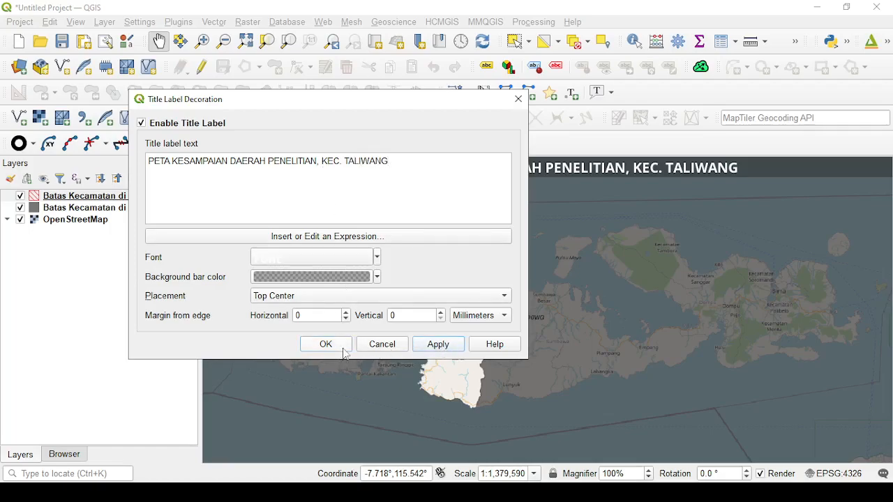
Try the Top Right placement for the title label on the map
click(307, 299)
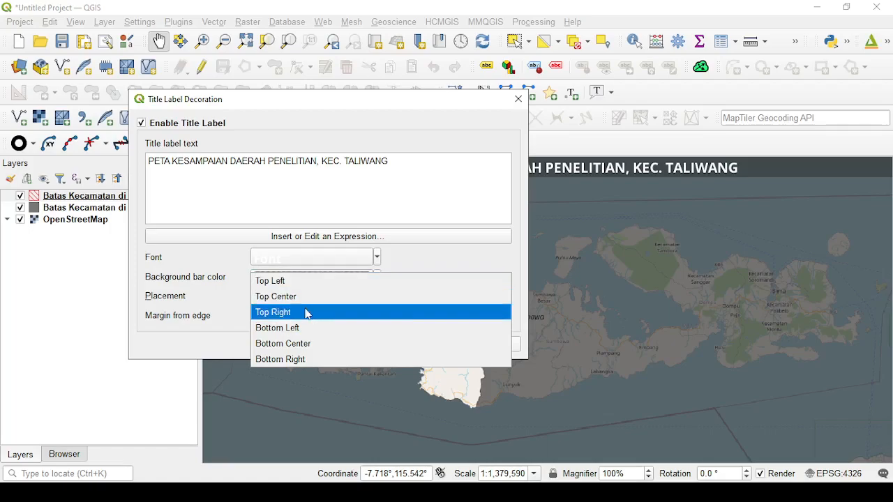
click(305, 313)
click(437, 345)
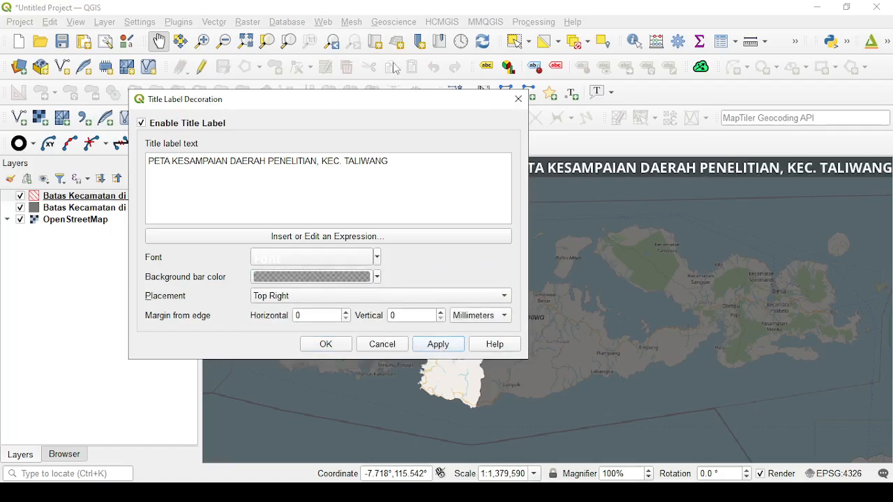
Try the Top Left placement for the title label on the map
drag(423, 109, 302, 177)
click(205, 365)
click(165, 336)
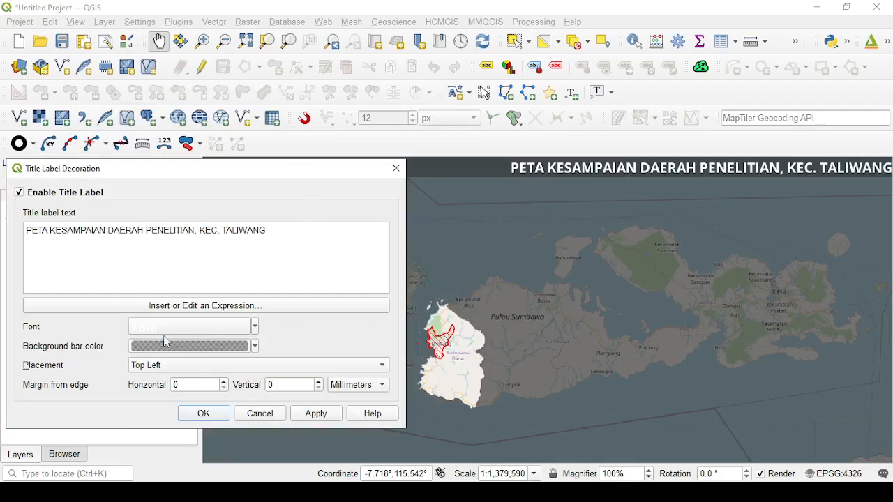
click(314, 413)
drag(315, 172, 371, 120)
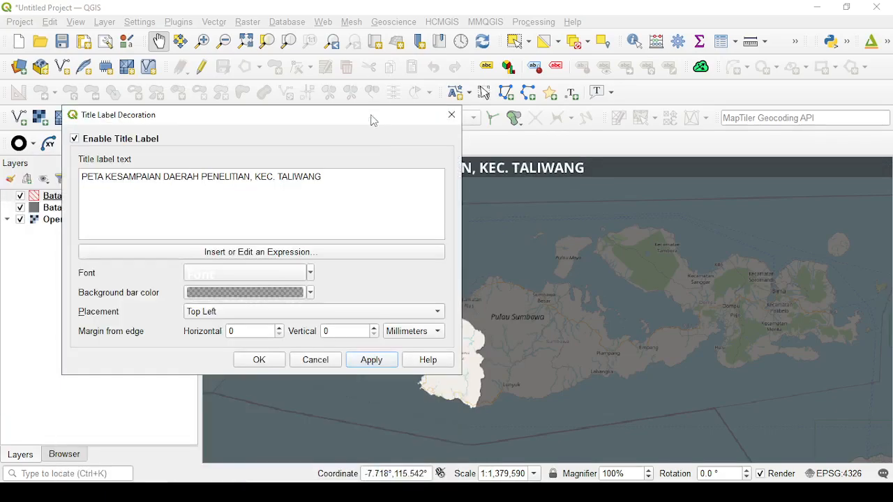
Try the Bottom Left placement for the title label on the map
click(290, 312)
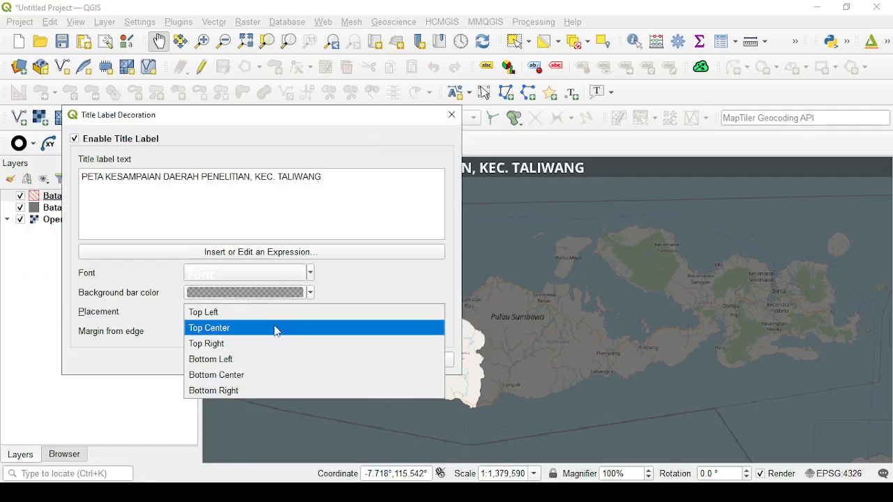
click(265, 363)
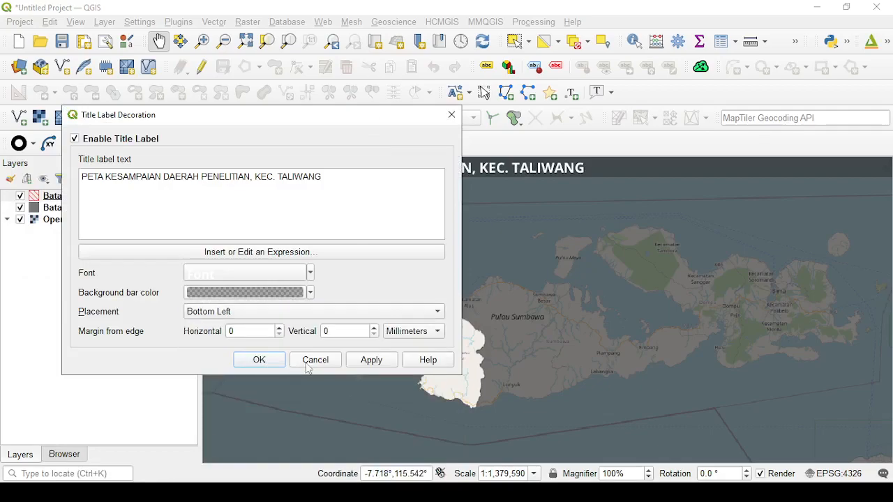
click(371, 361)
drag(385, 121, 449, 52)
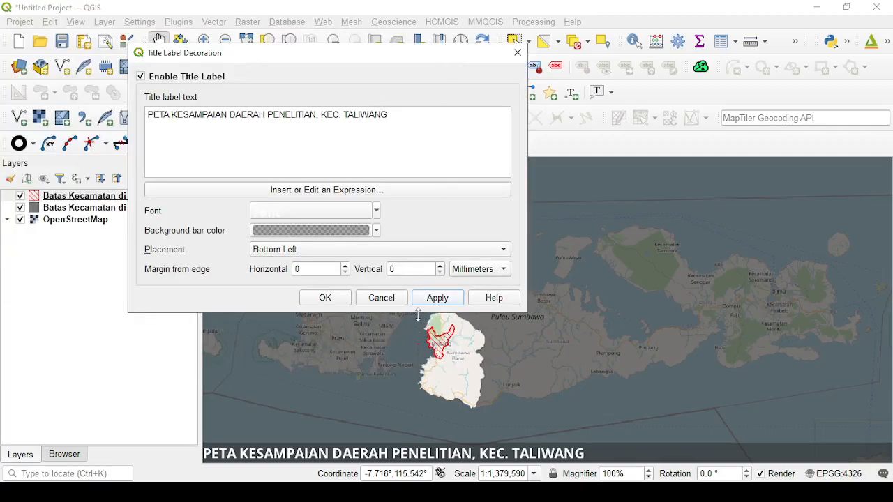
Set the title label's placement to Top Center and apply it to the map
click(334, 249)
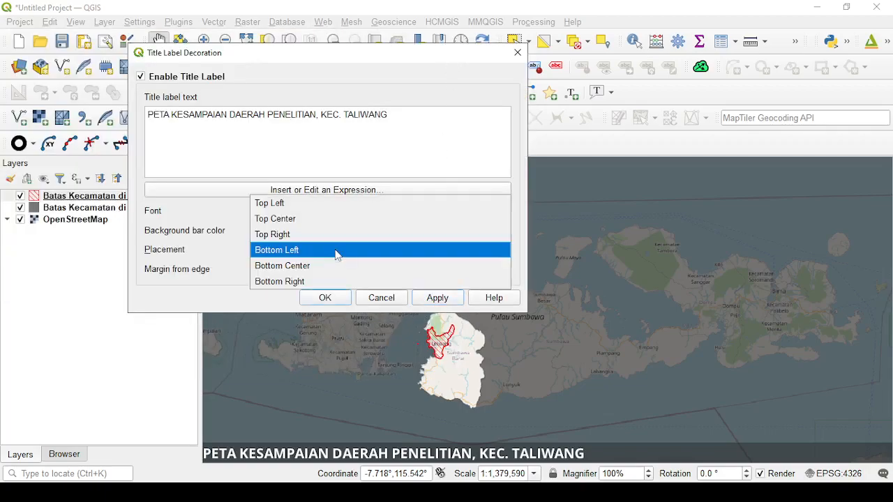
click(317, 219)
drag(416, 61, 383, 136)
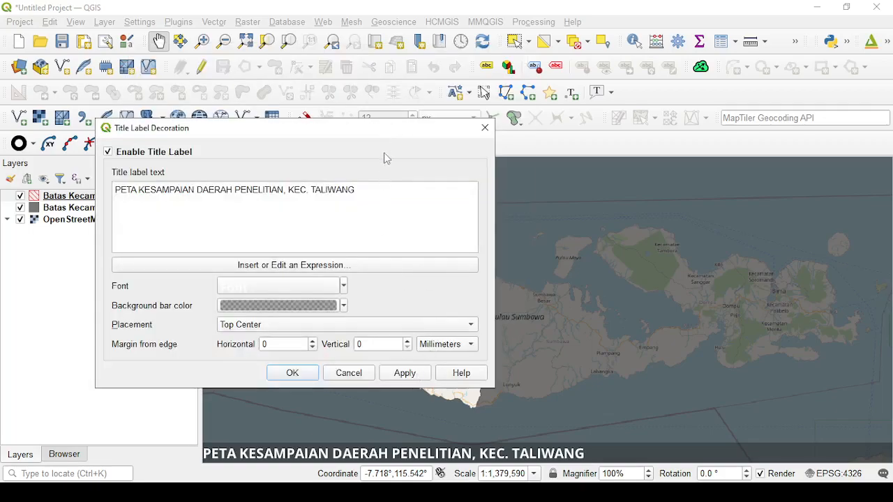
drag(388, 135, 323, 169)
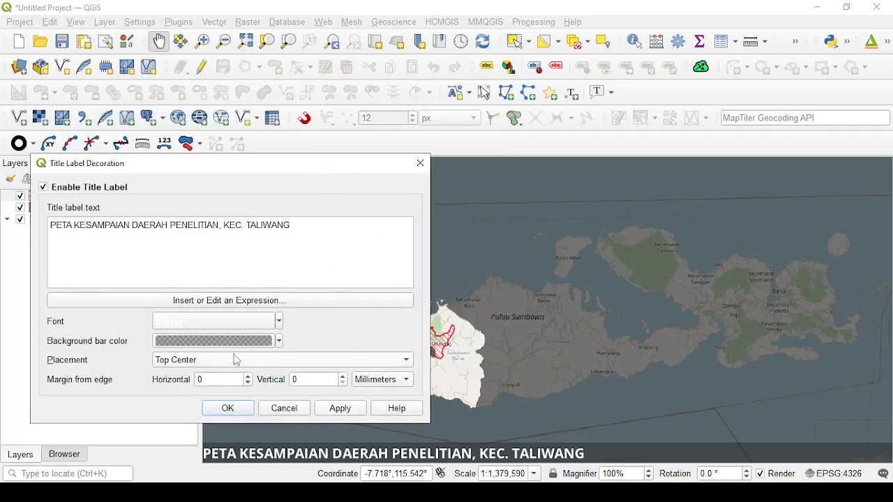
click(348, 415)
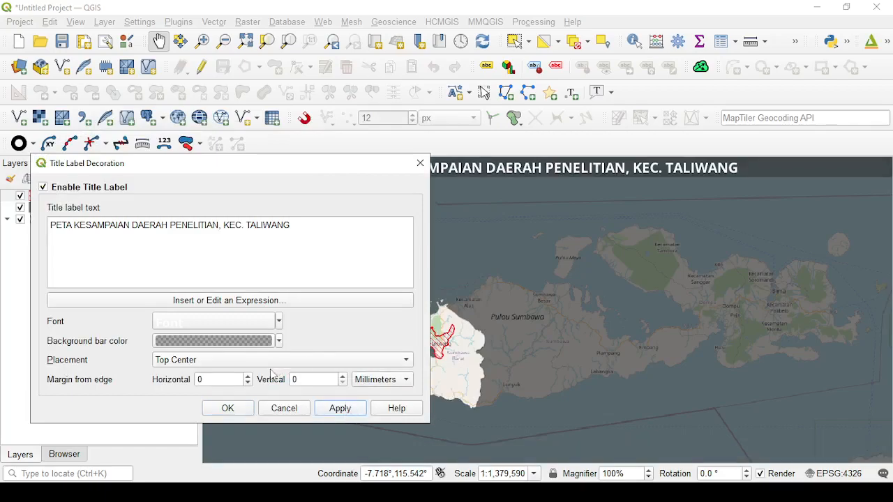
Try a horizontal margin of 2 mm from the edge for the title label
click(249, 376)
click(339, 411)
drag(351, 165, 359, 188)
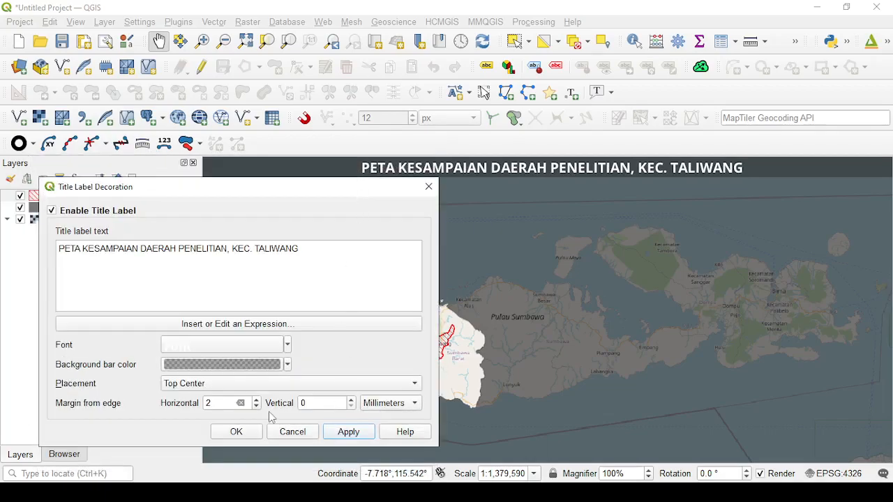
Set the title label's margin from the edge to 0 mm horizontal and 2 mm vertical, and confirm the decoration
click(256, 407)
click(256, 407)
click(351, 400)
click(350, 400)
click(353, 432)
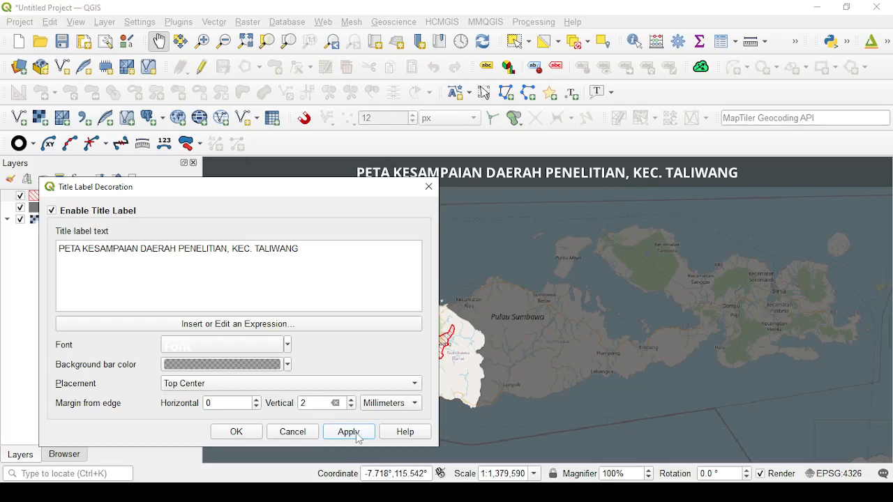
click(243, 432)
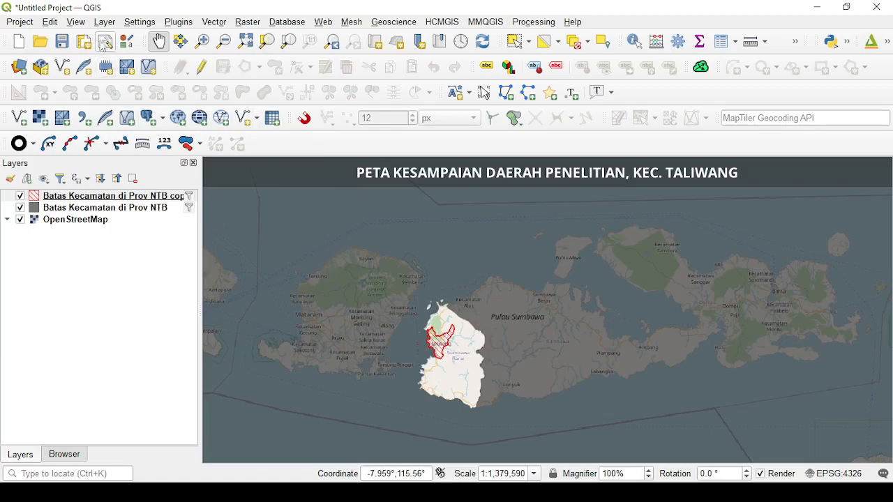
Open the North Arrow decoration settings for the map and enable the north arrow
click(77, 24)
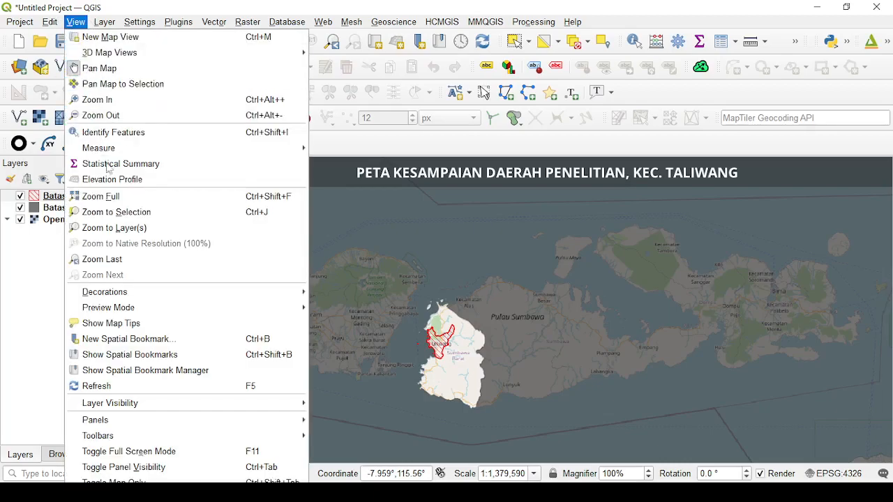
mouse_move(224, 298)
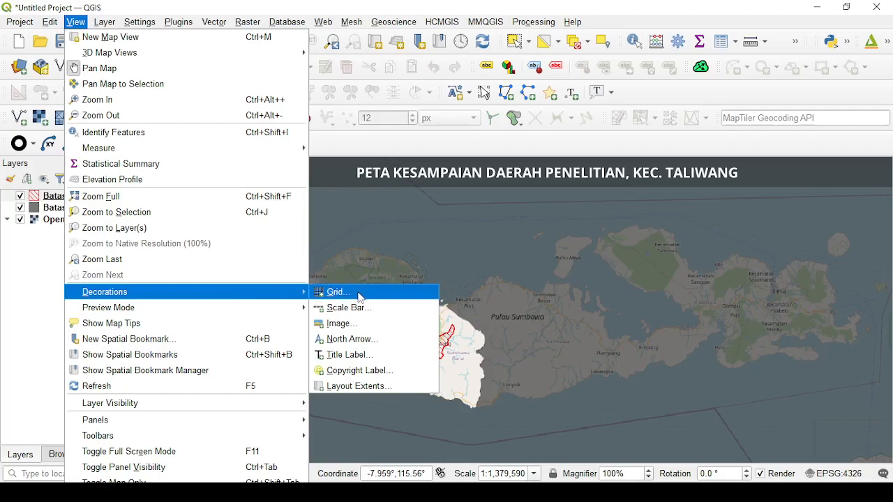
click(364, 341)
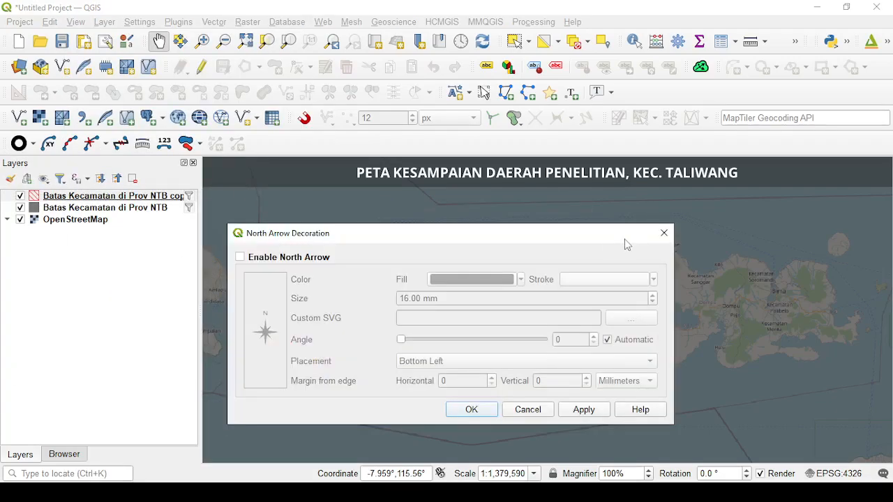
click(240, 257)
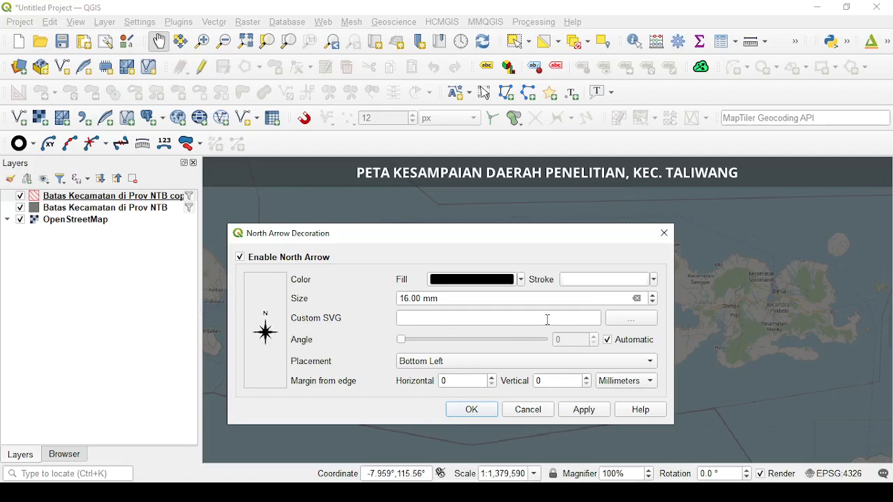
Browse the SVG image library for alternative custom north arrow symbols, including the arrow and compass shapes
click(623, 324)
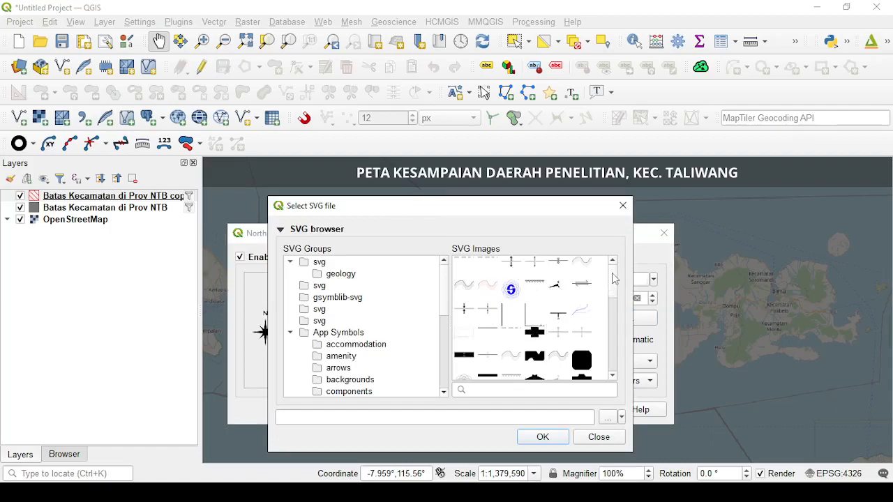
drag(613, 287, 614, 318)
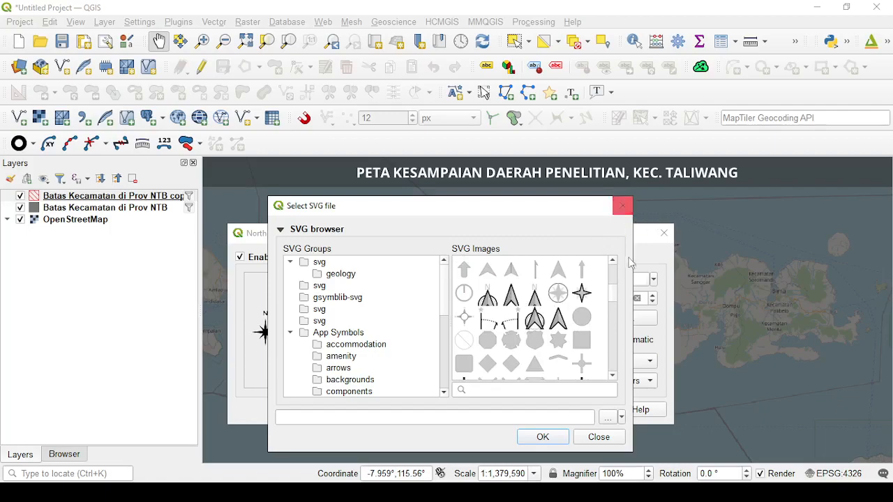
drag(614, 295, 615, 306)
scroll(614, 306, up, 3)
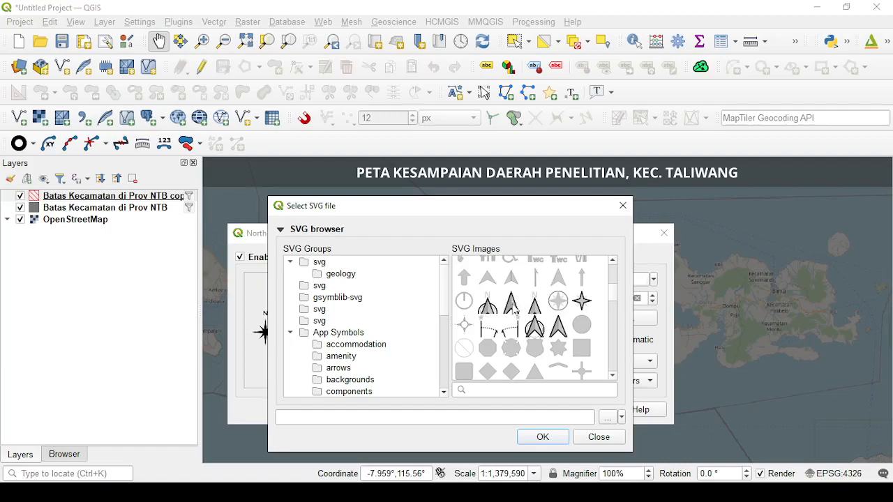
mouse_move(614, 298)
mouse_down()
mouse_move(614, 274)
mouse_move(620, 364)
mouse_up()
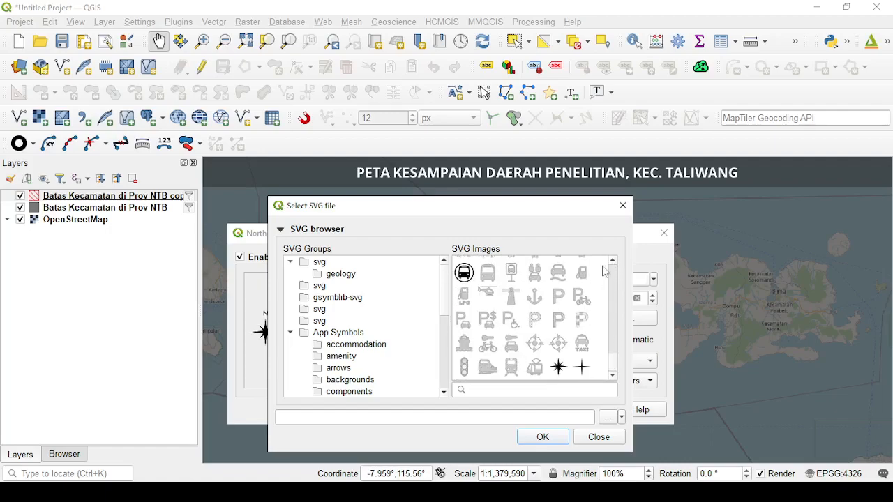
click(623, 206)
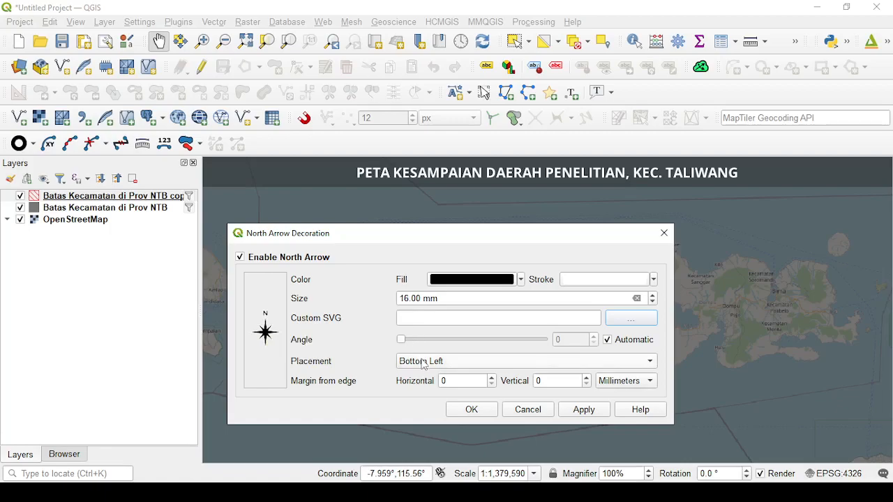
Move the North Arrow Decoration dialog so it uncovers the map's lower corners, and apply the north arrow to the map
click(514, 362)
click(514, 363)
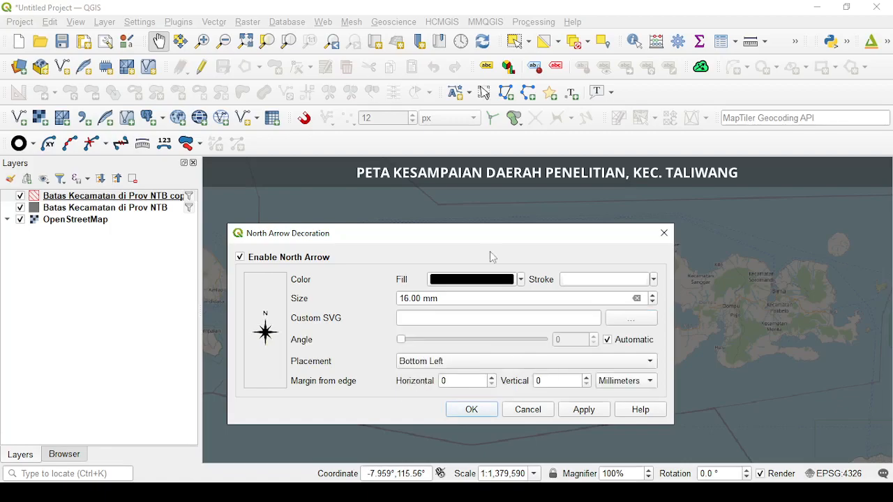
drag(505, 239, 295, 141)
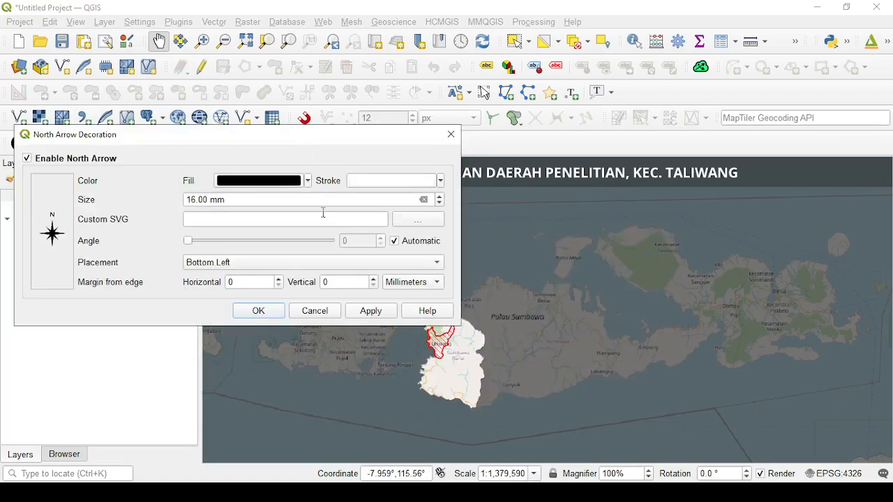
click(370, 312)
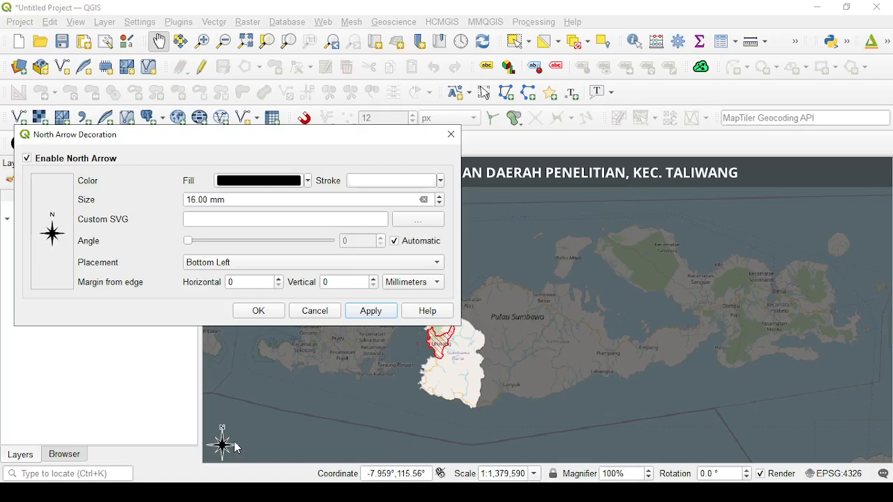
Set the north arrow's placement to Bottom Right and apply it to the map
click(268, 268)
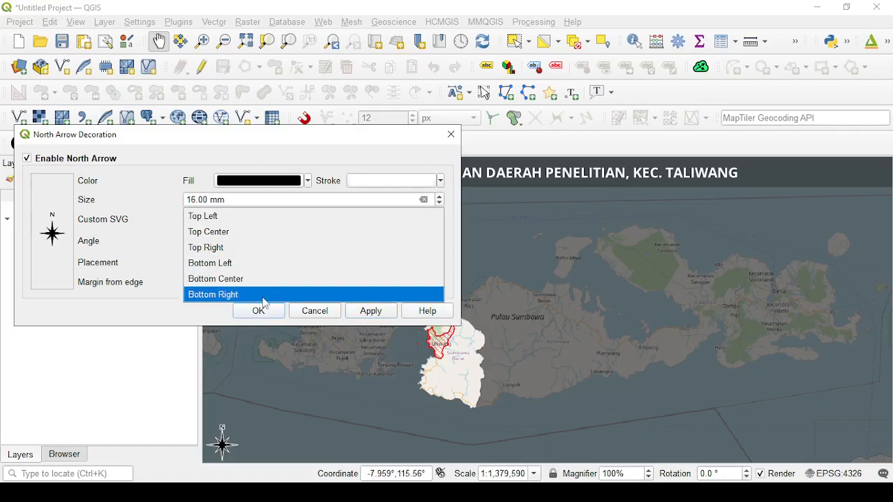
click(266, 295)
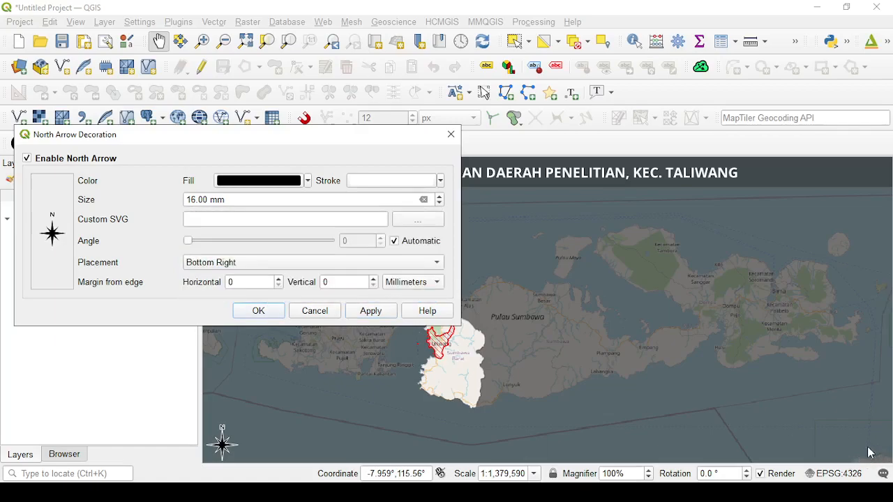
click(388, 316)
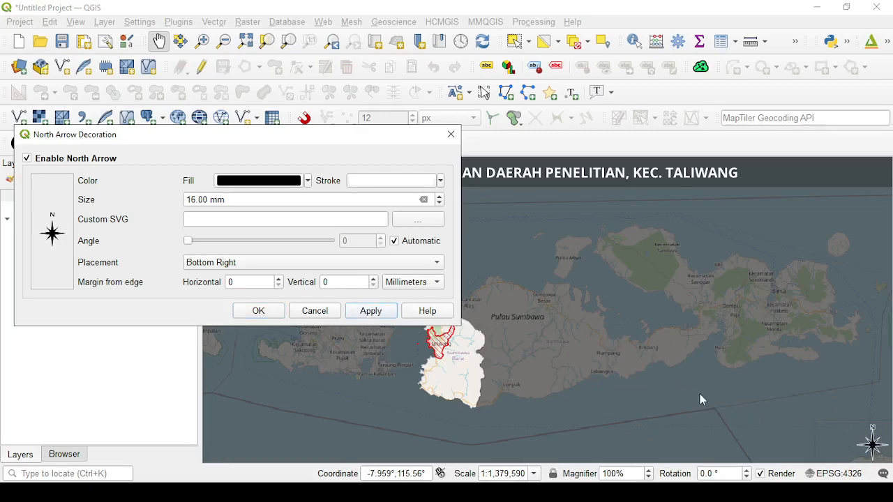
Try margins from the edge of 4 mm horizontal and 4 mm vertical for the north arrow
click(279, 279)
click(374, 279)
click(374, 279)
drag(253, 285, 216, 283)
text(4)
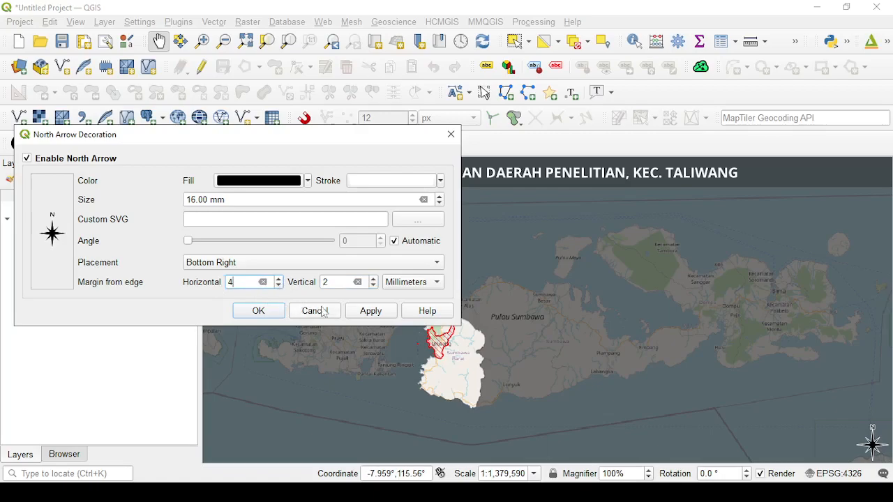
drag(344, 281, 322, 283)
text(4)
click(380, 312)
Set the north arrow's margins from the edge to 6 mm horizontal and 6 mm vertical, and apply them
drag(256, 283, 218, 283)
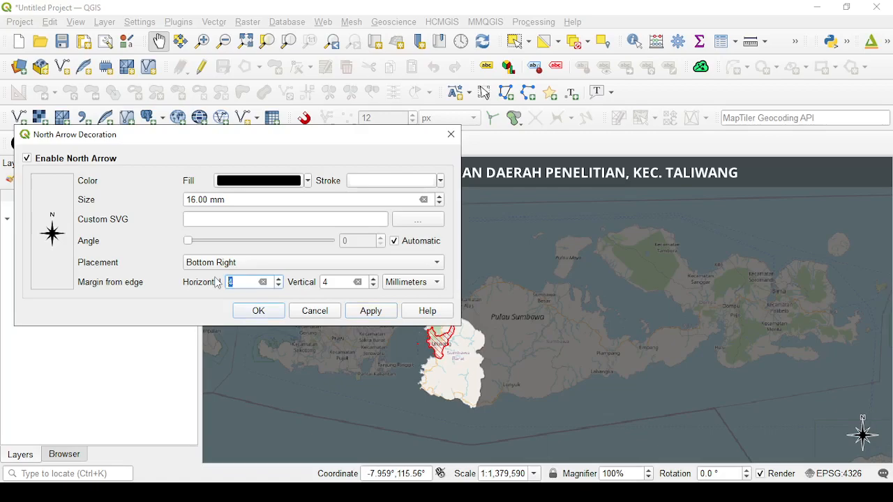
drag(345, 281, 322, 282)
text(6)
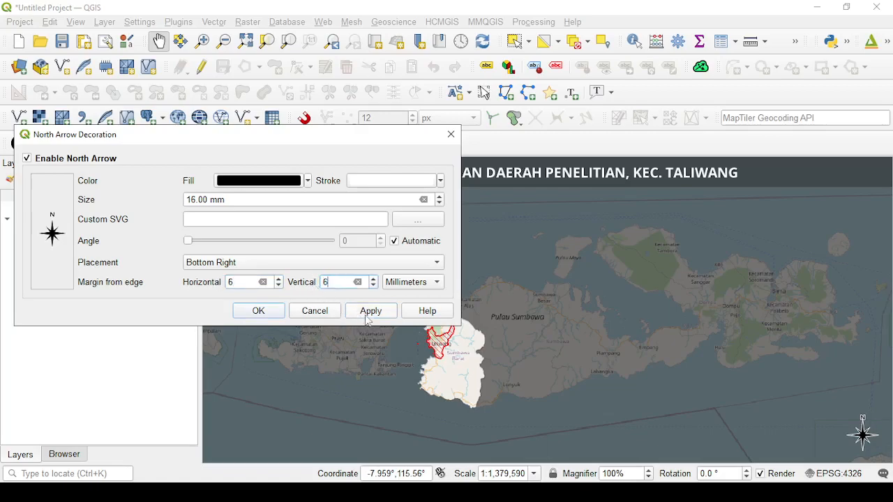
click(378, 316)
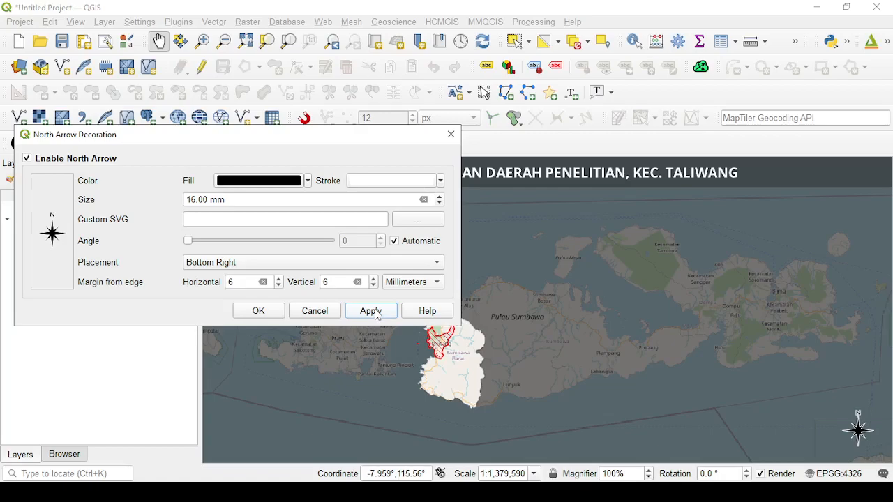
Try a size of 20 mm for the north arrow on the map
click(196, 201)
drag(196, 200, 185, 204)
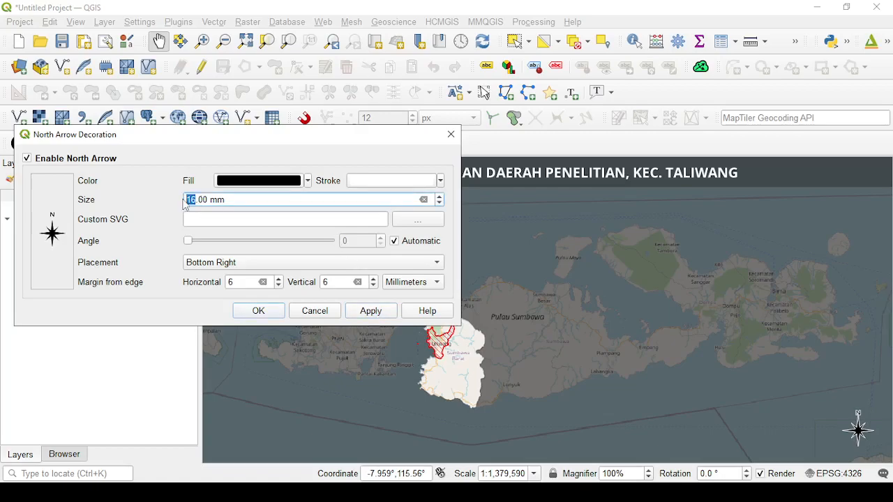
key(BackSpace)
text(20)
click(372, 313)
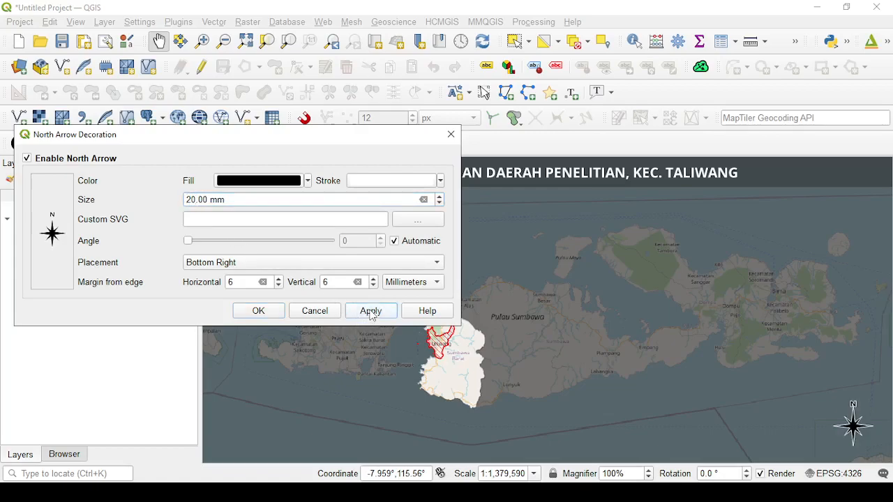
Set the north arrow's size to 24 mm and its vertical margin to 10 mm, and confirm the decoration
click(194, 200)
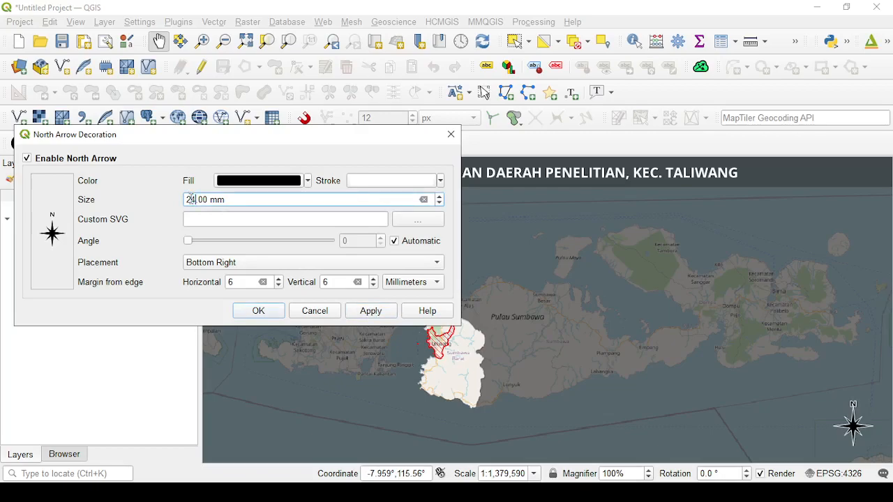
click(368, 312)
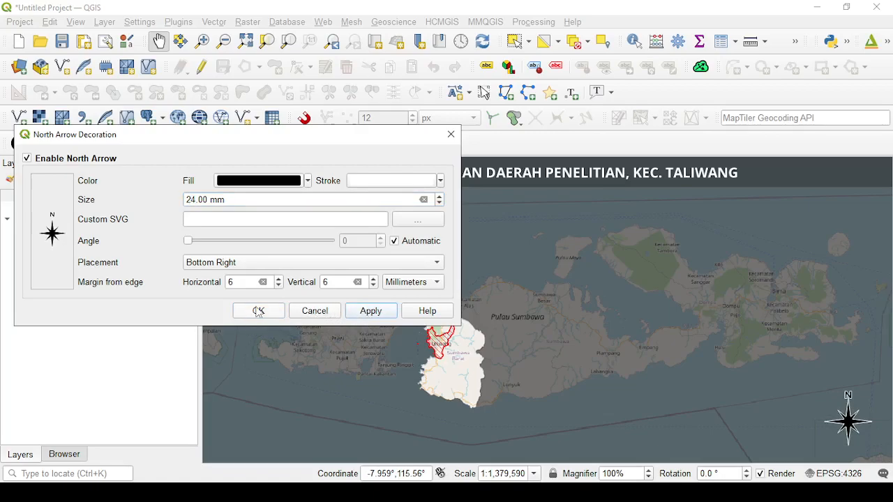
double_click(325, 283)
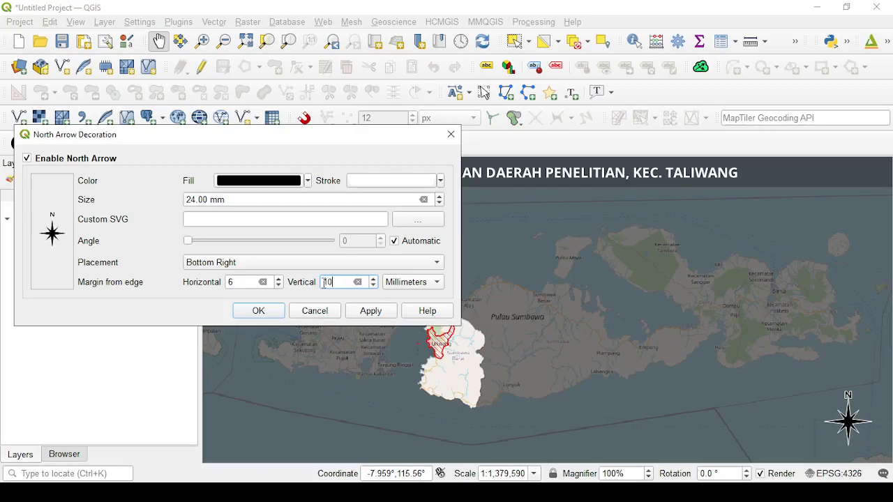
text(10)
click(369, 312)
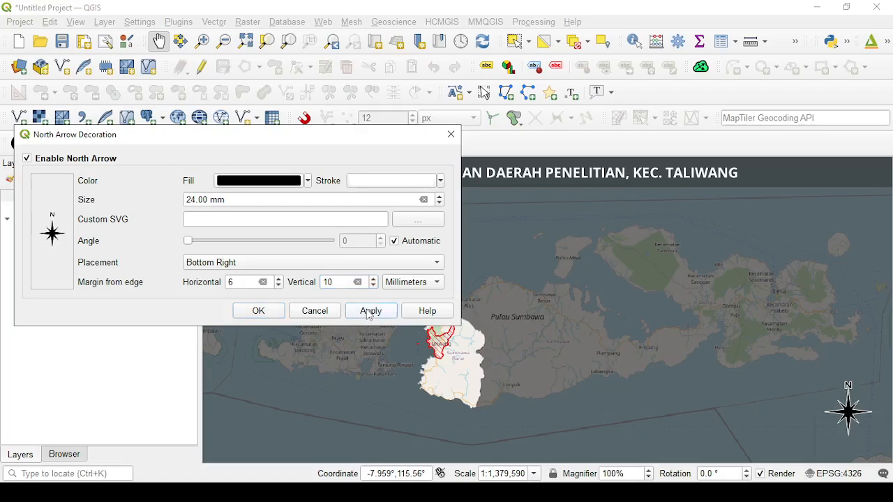
click(257, 313)
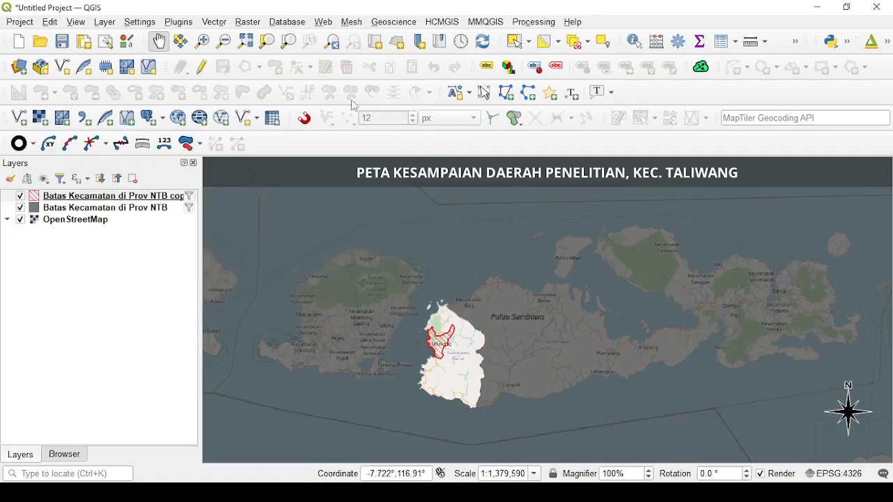
Open the Scale Bar decoration settings and enable the scale bar with the Tick Down style
click(77, 22)
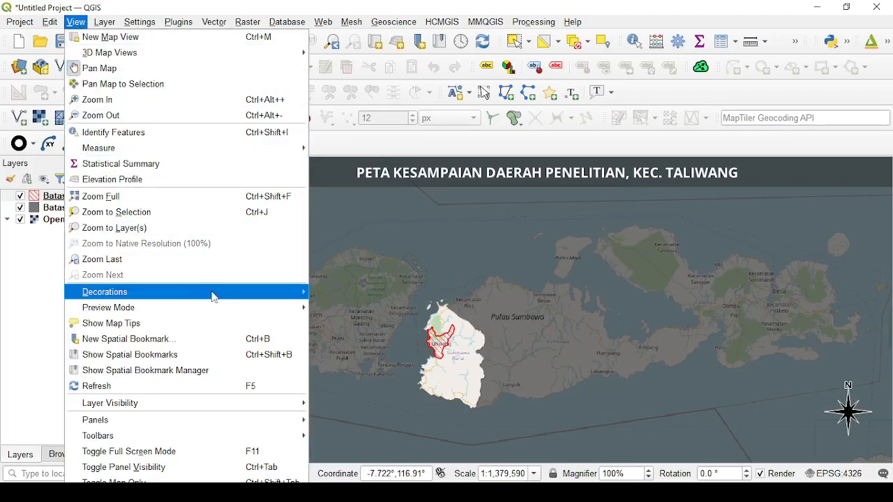
mouse_move(214, 293)
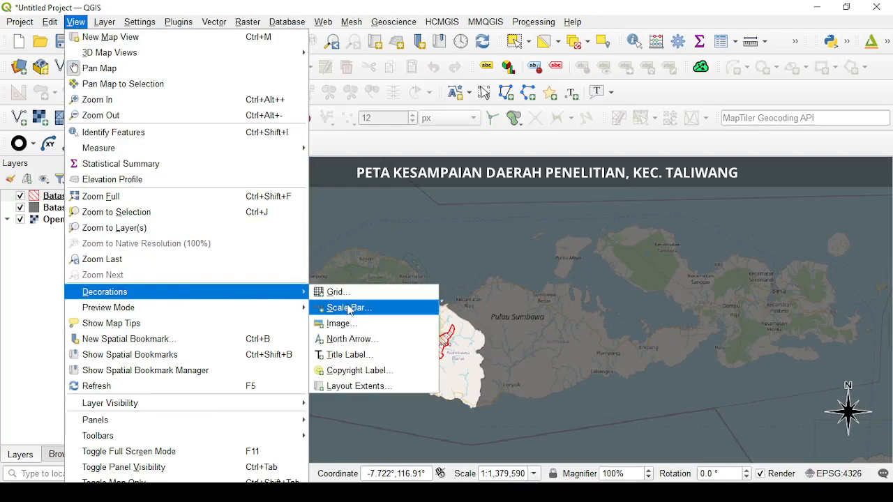
click(350, 308)
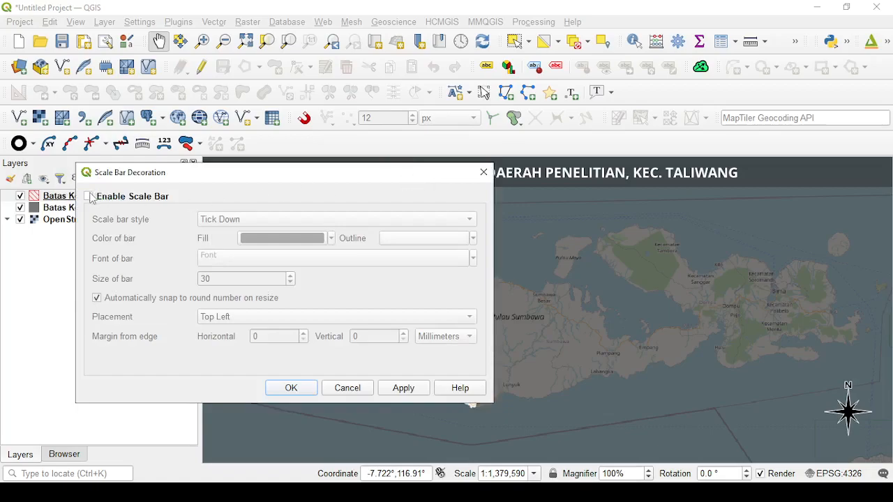
click(92, 198)
click(253, 221)
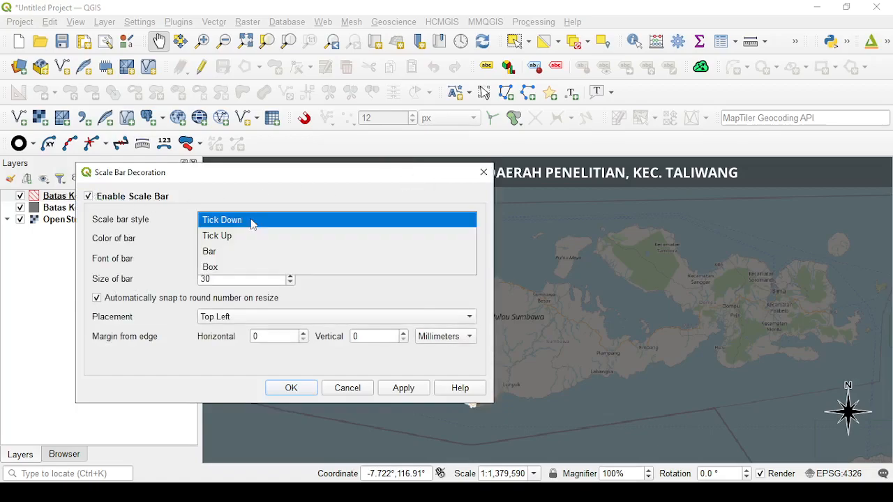
click(252, 220)
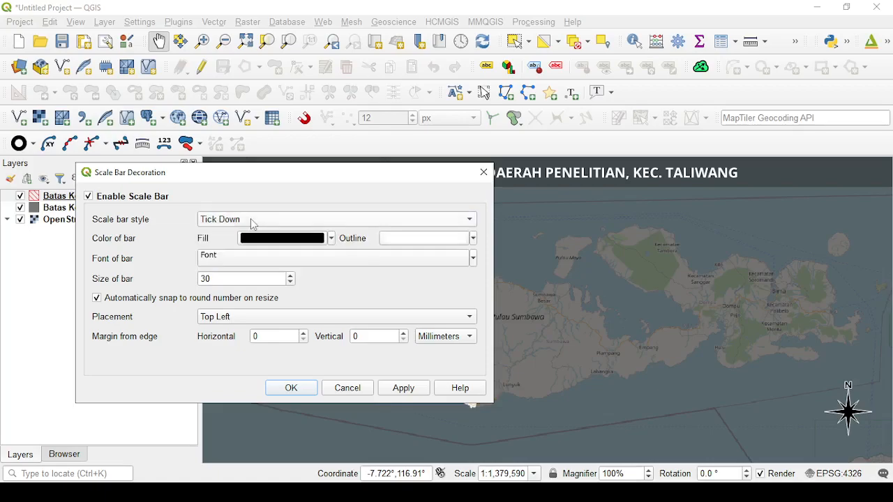
Set the scale bar's placement to Bottom Left and apply it to the map
click(257, 320)
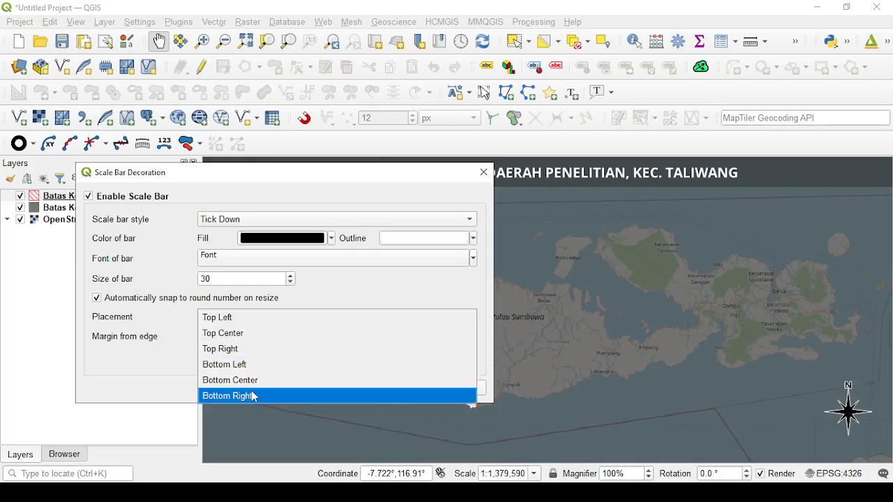
click(256, 367)
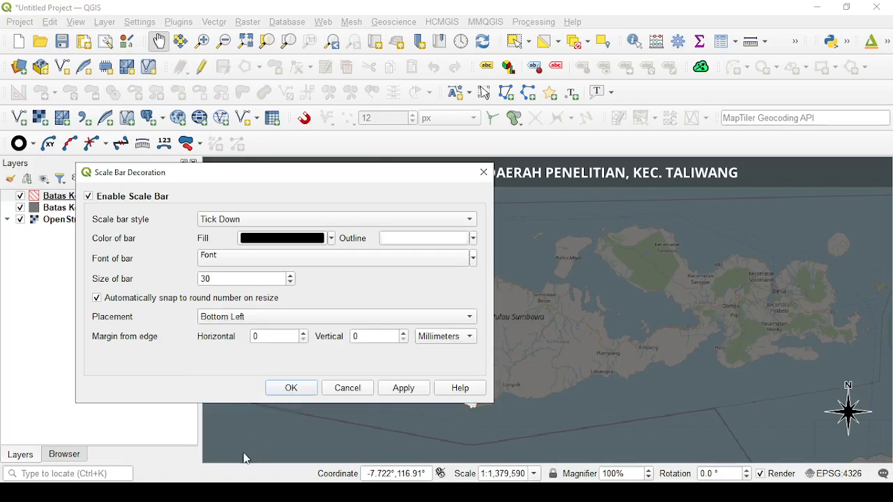
click(401, 392)
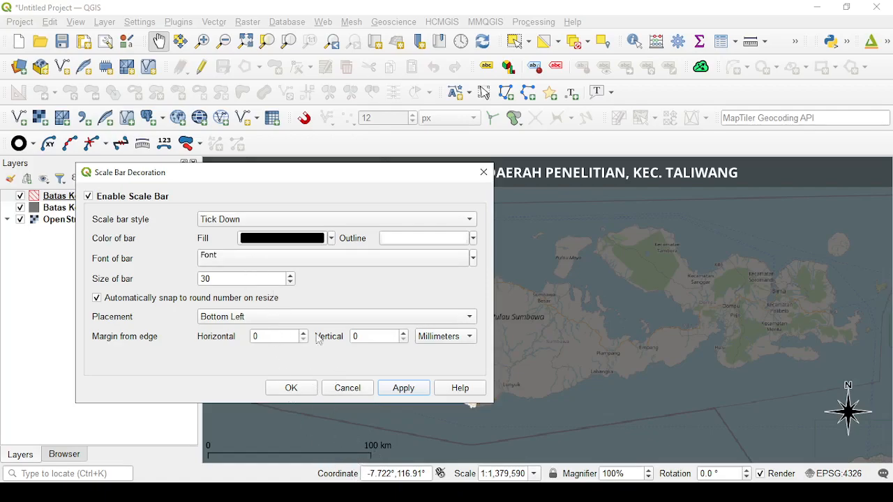
Try the Bar style for the scale bar on the map
click(284, 222)
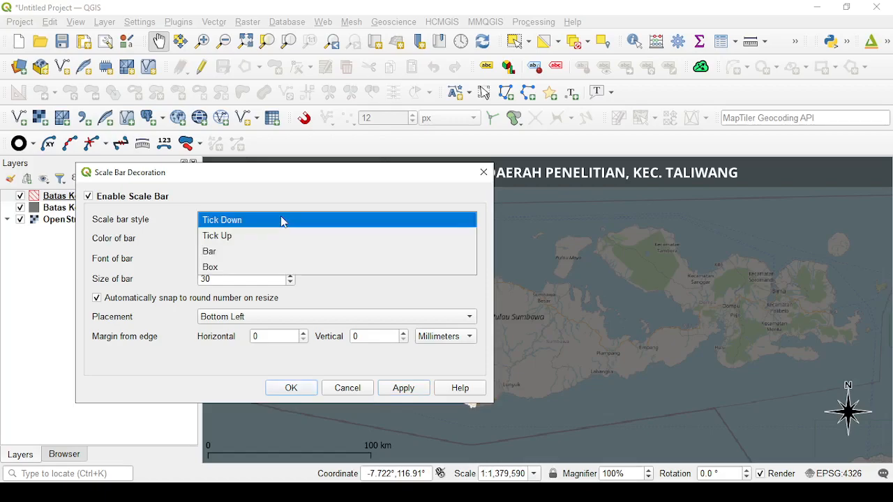
click(257, 254)
click(408, 388)
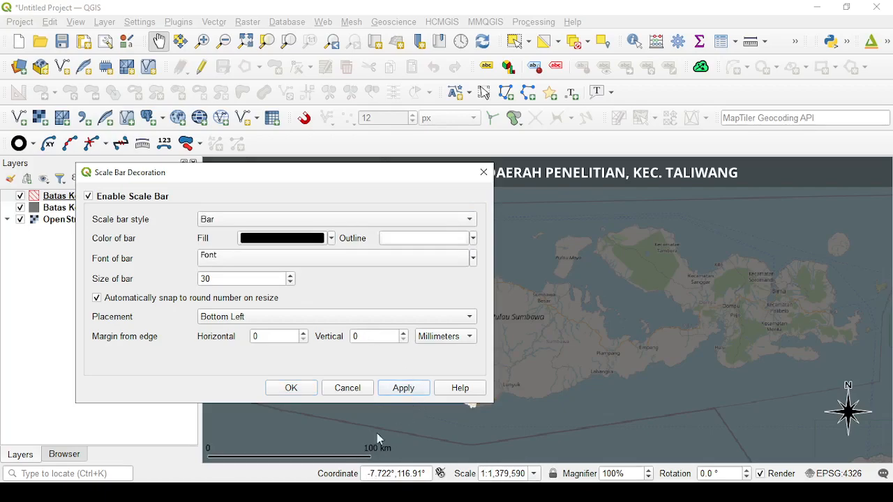
Change the scale bar style to Box and apply it to the map
click(358, 220)
click(358, 235)
click(408, 392)
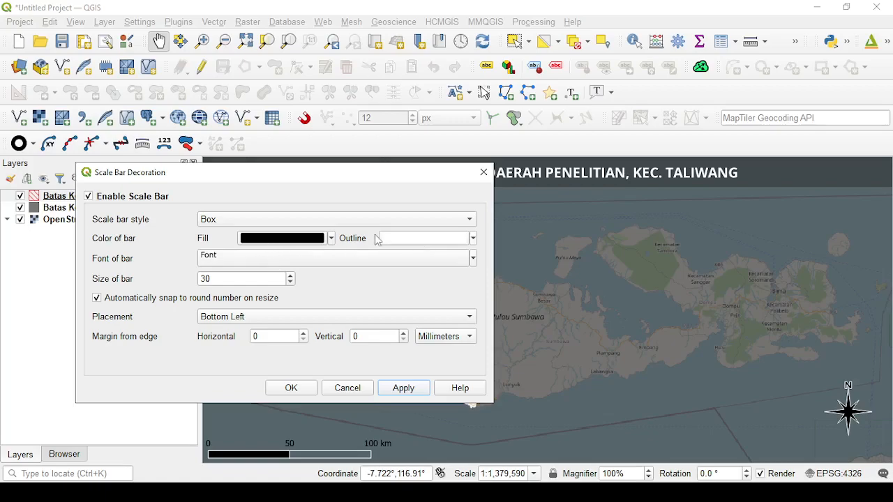
click(474, 239)
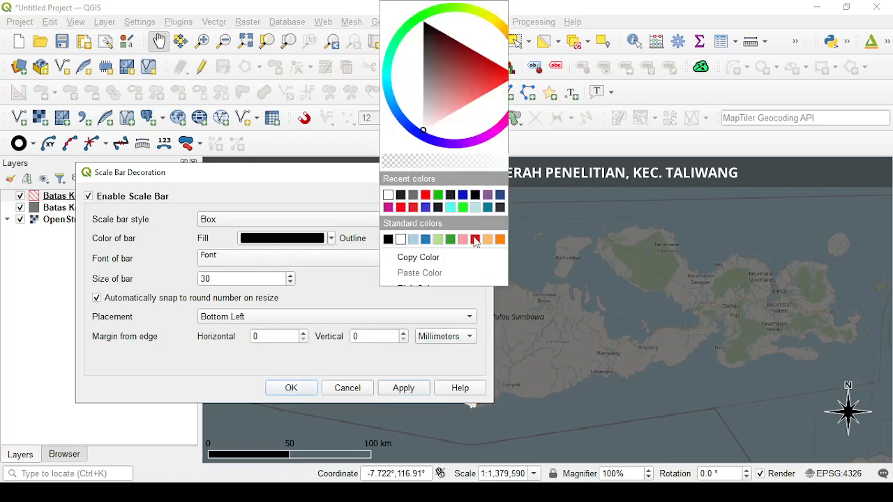
click(356, 262)
click(349, 256)
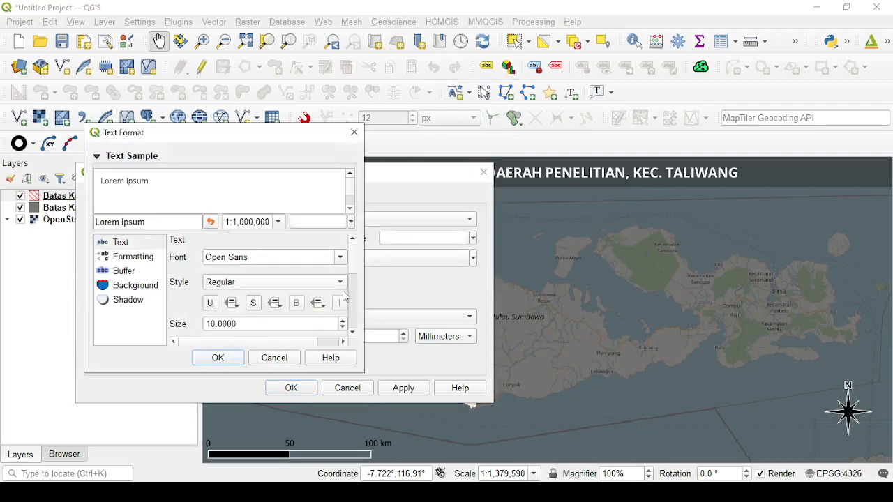
click(274, 358)
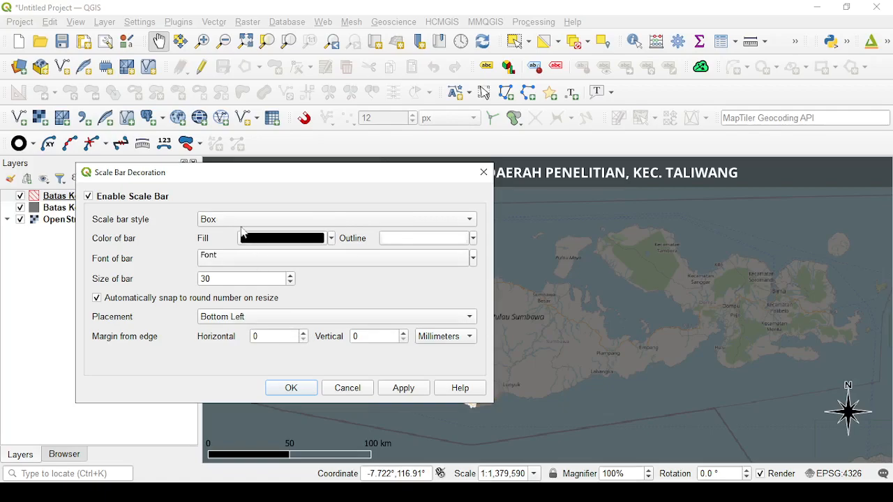
Set the scale bar's vertical margin from the edge to 4 mm and accept the decoration settings
click(368, 339)
click(297, 389)
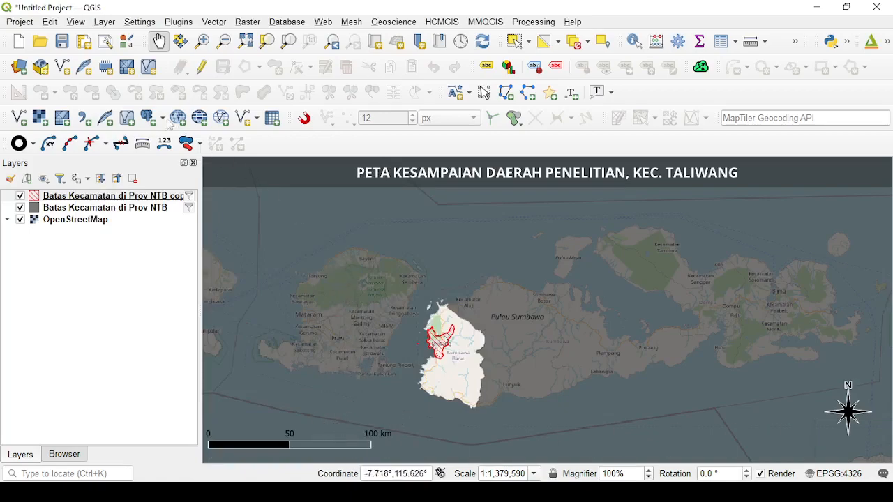
Reopen the Scale Bar decoration settings, change its placement to Bottom Right and apply it to the map
click(75, 22)
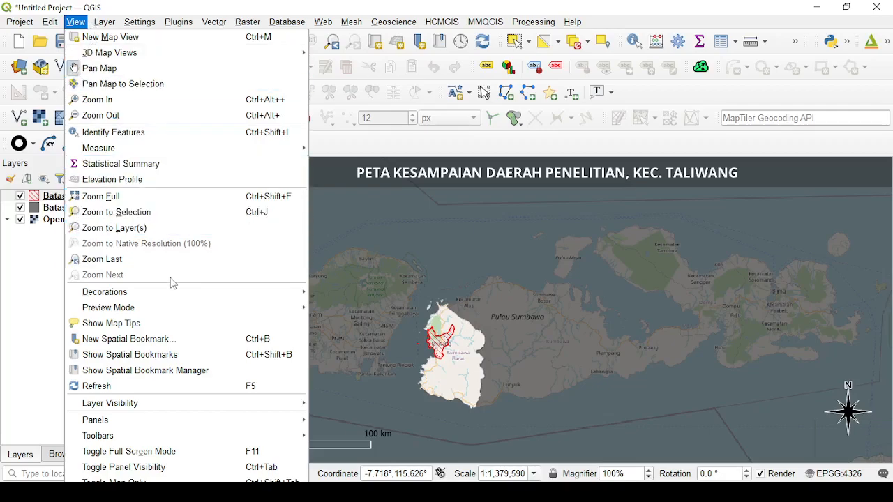
mouse_move(171, 310)
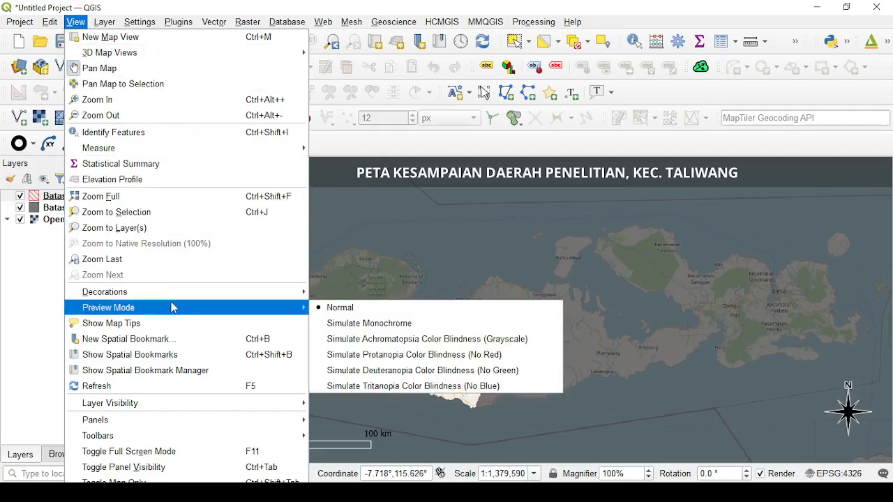
mouse_move(210, 293)
click(355, 310)
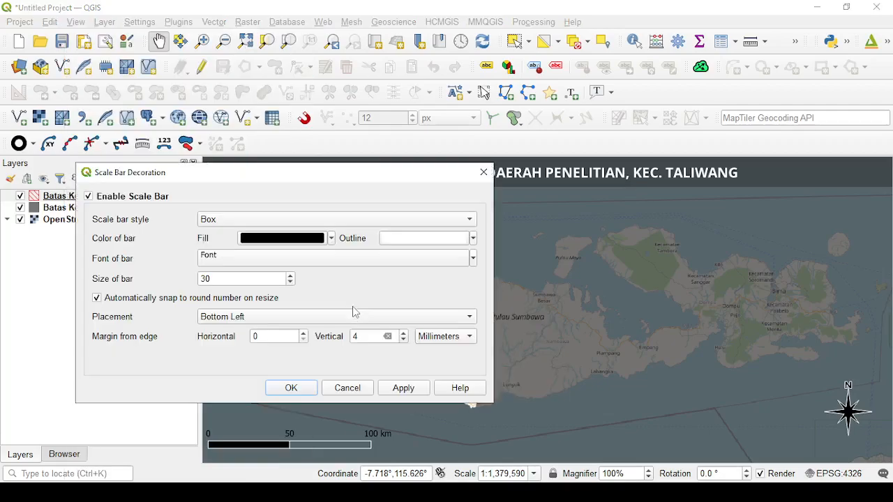
click(248, 320)
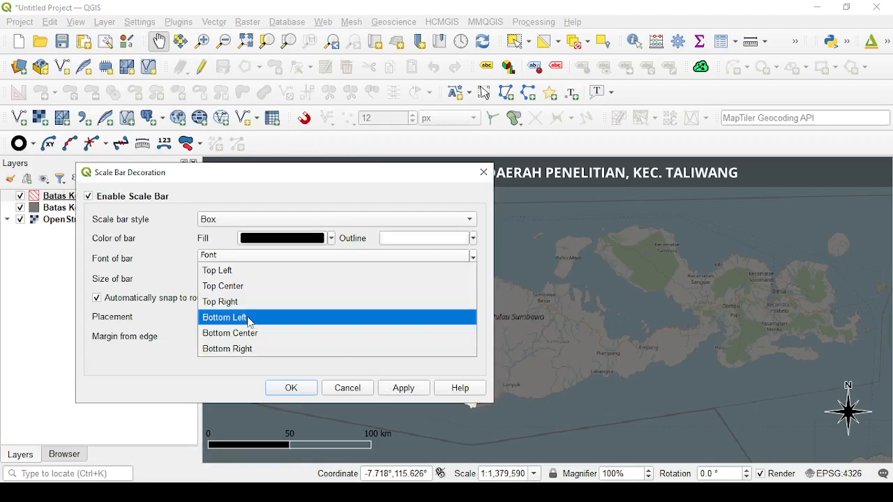
click(252, 348)
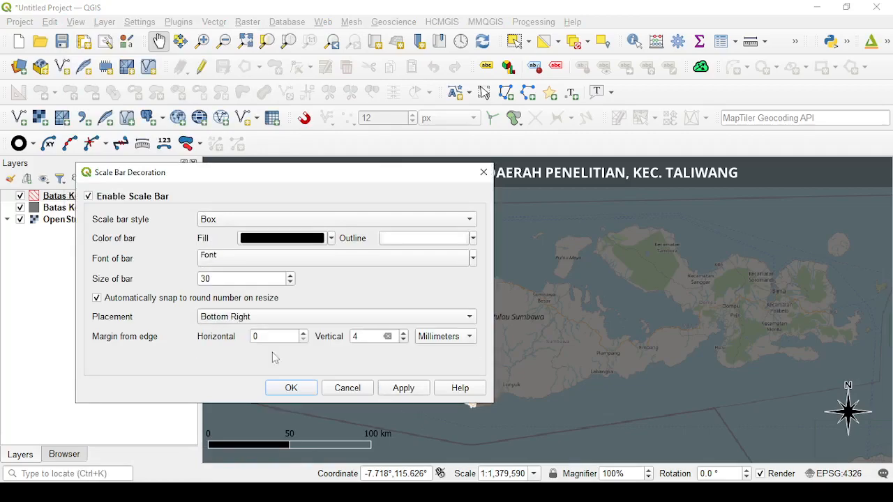
click(399, 390)
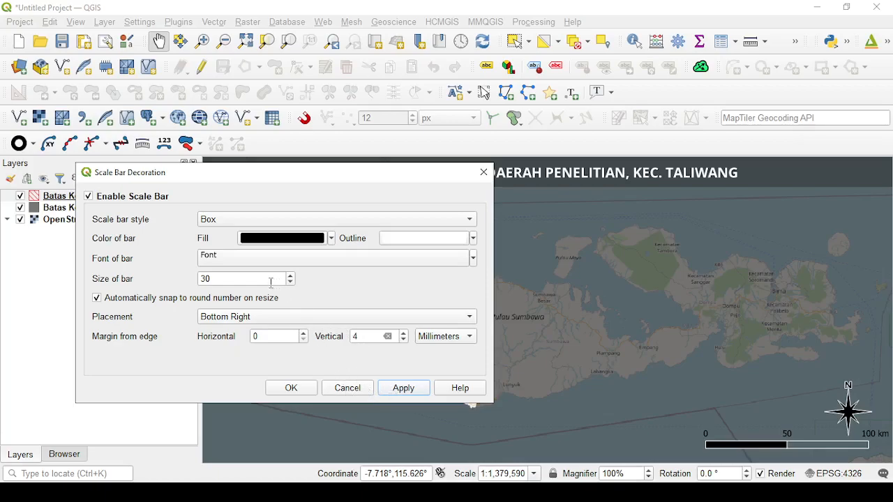
Try a scale bar size of 25 on the map
drag(268, 281, 179, 275)
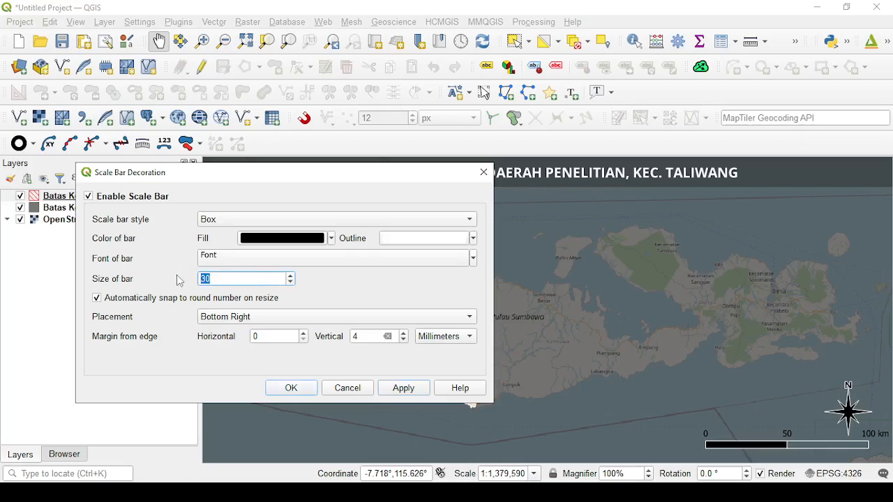
text(25)
click(421, 390)
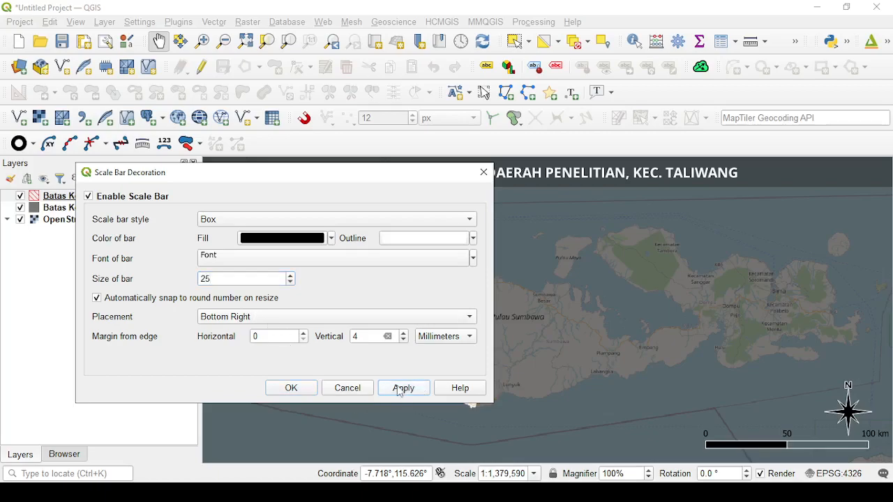
Set the scale bar size back to 30 and accept the decoration settings
drag(235, 277, 183, 275)
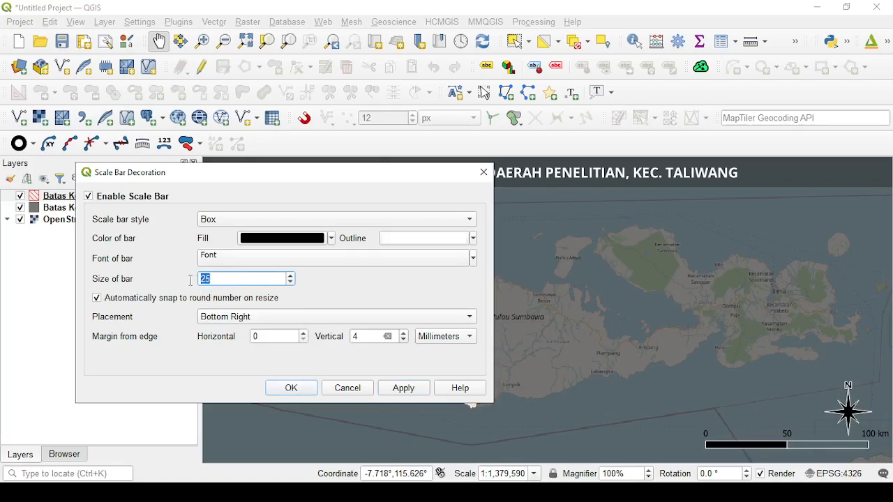
text(30)
click(393, 390)
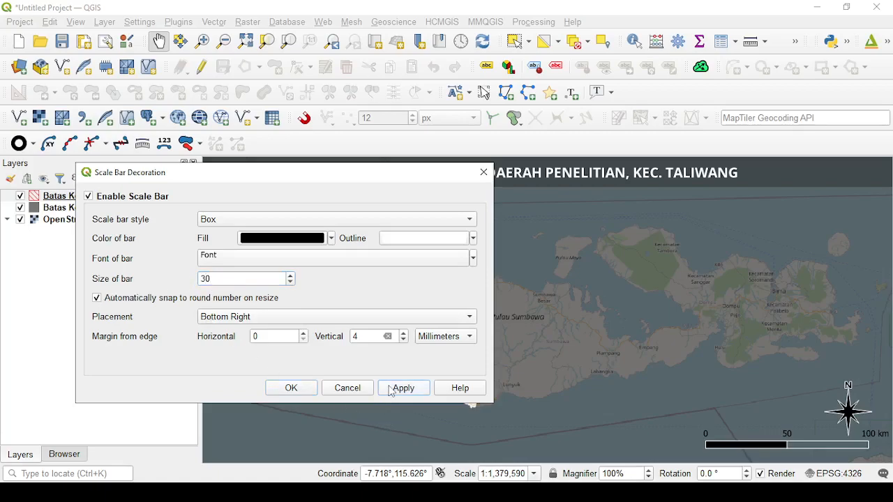
click(305, 392)
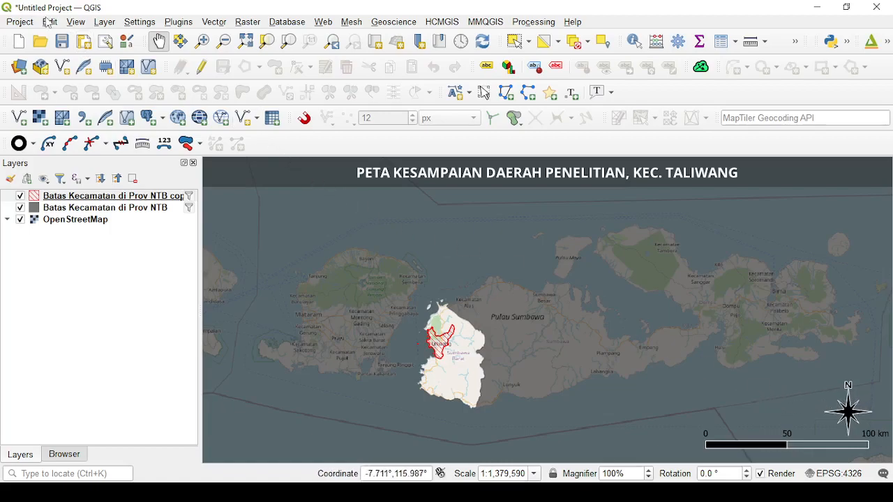
In the North Arrow decoration settings, raise the vertical margin from the edge to 16 mm and apply it
click(75, 27)
mouse_move(224, 297)
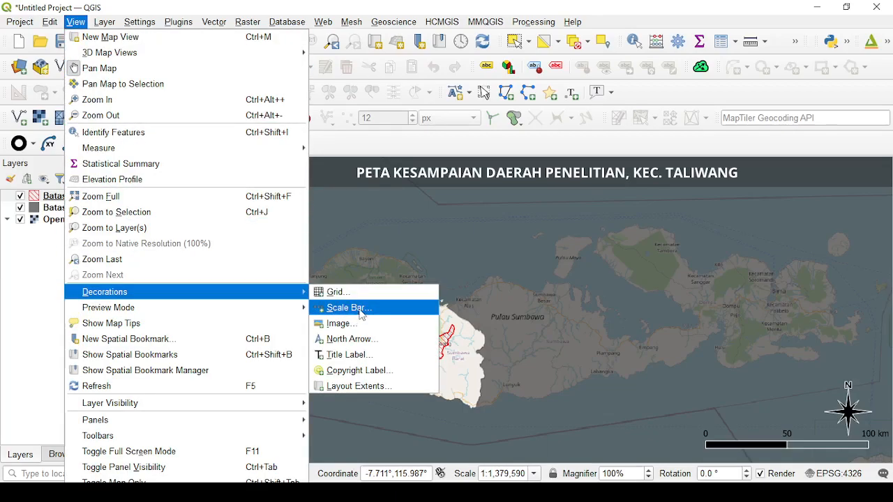
click(362, 346)
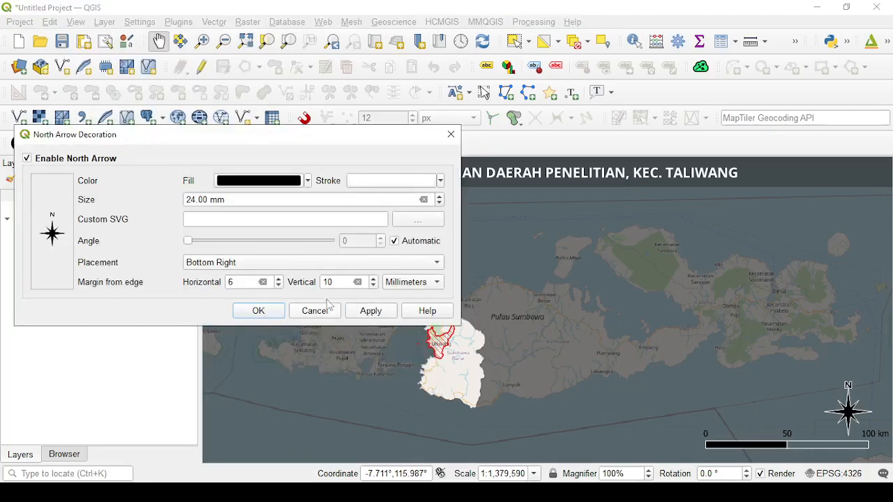
drag(341, 283, 320, 283)
text(14)
click(366, 313)
drag(342, 284, 322, 283)
text(16)
click(369, 315)
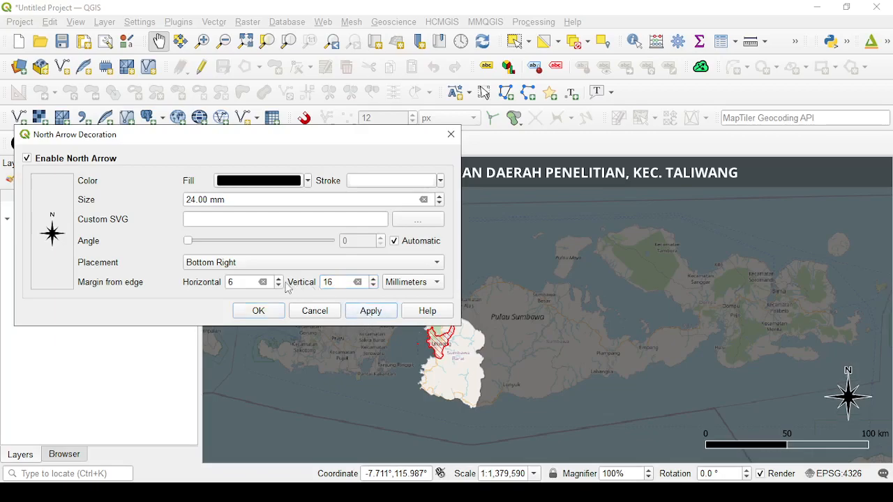
Try horizontal margins of 16 mm and 26 mm for the north arrow
drag(252, 283, 223, 283)
text(16)
click(381, 311)
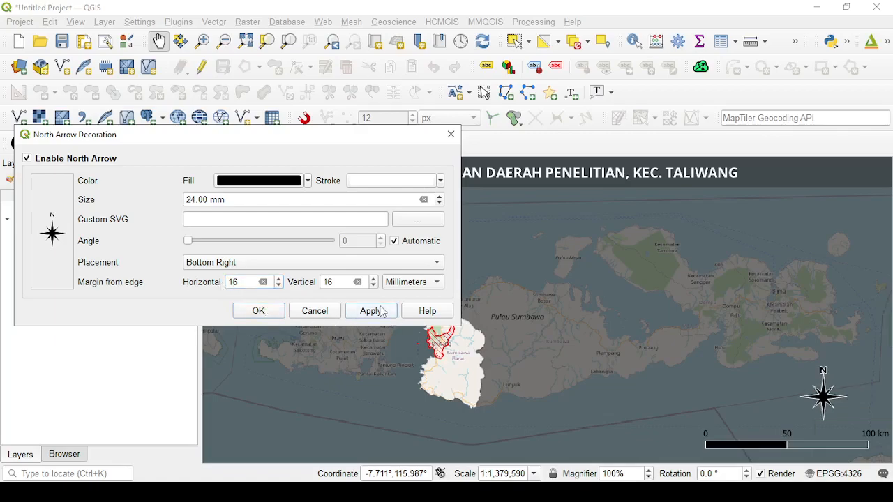
drag(255, 283, 208, 276)
text(26)
click(371, 312)
Set the north arrow's horizontal margin to 32 mm to centre it above the scale bar, and accept the settings
drag(253, 282, 210, 286)
text(30)
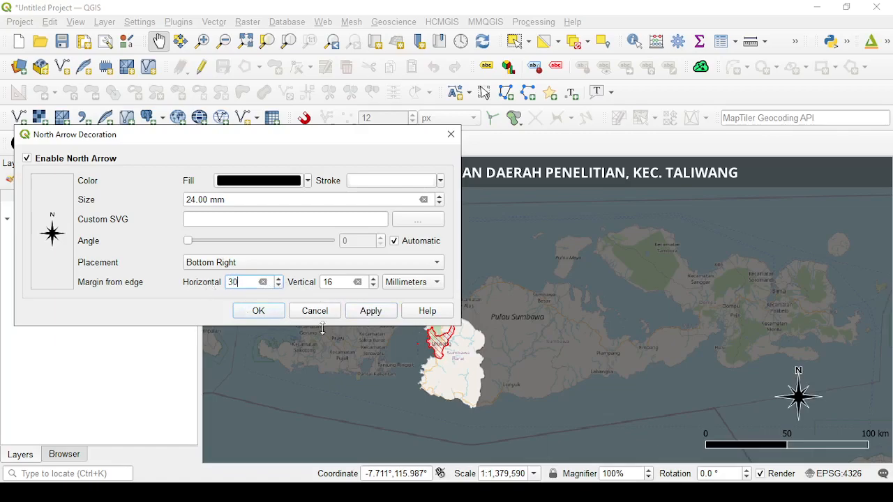
click(372, 311)
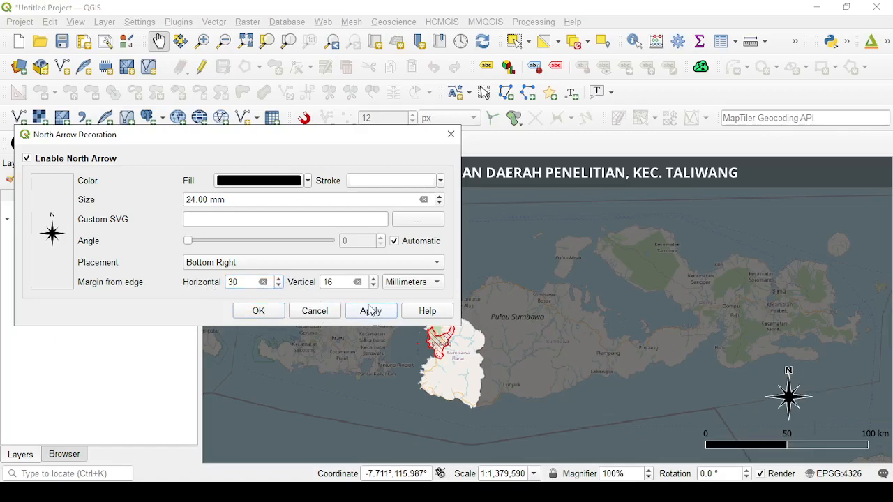
text(2)
click(372, 311)
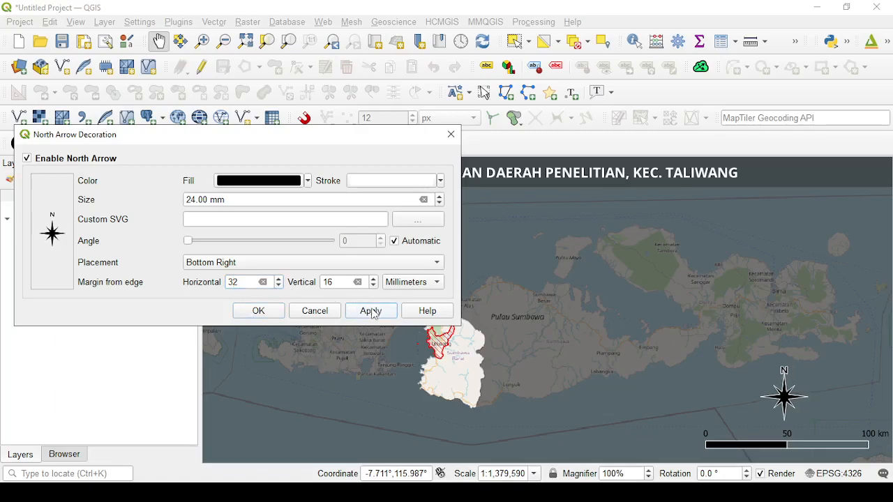
click(249, 282)
click(259, 311)
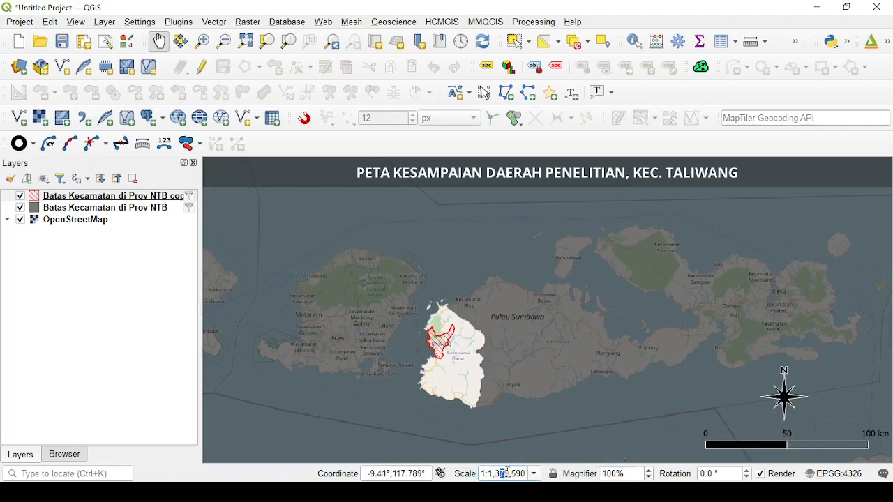
Examine how the scale bar adapts to different map scales across Pulau Sumbawa
triple_click(506, 473)
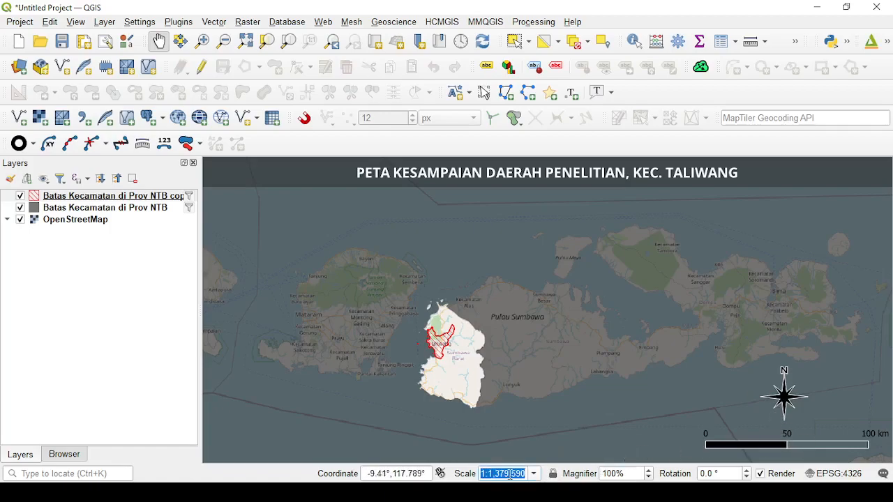
click(607, 407)
drag(508, 271, 520, 336)
drag(462, 281, 485, 298)
drag(532, 266, 668, 237)
drag(627, 263, 702, 303)
drag(651, 278, 541, 281)
scroll(614, 319, up, 1)
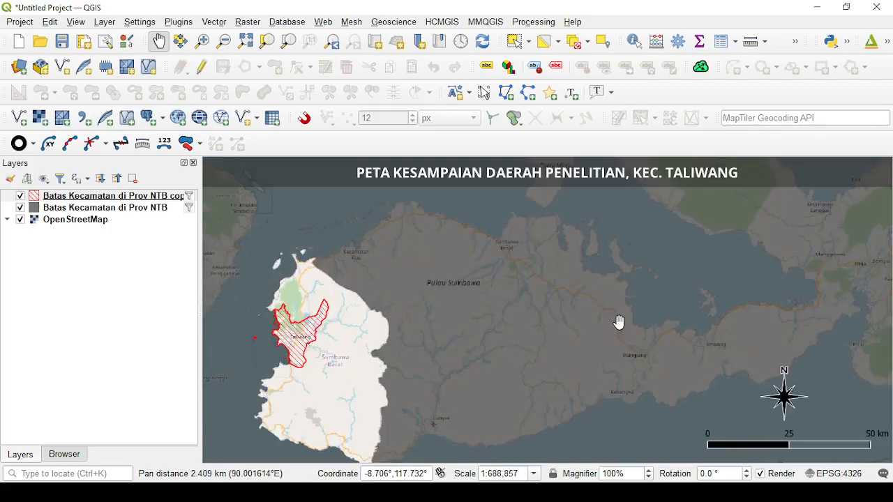
scroll(687, 397, up, 1)
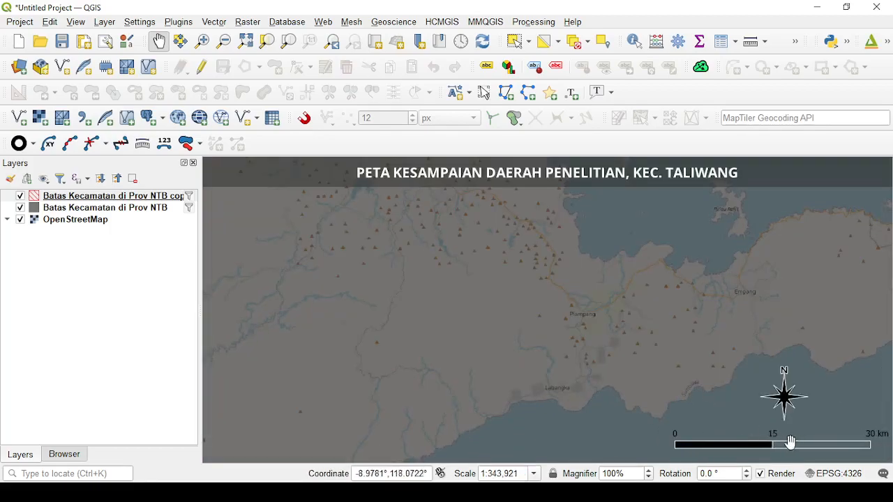
scroll(552, 378, down, 2)
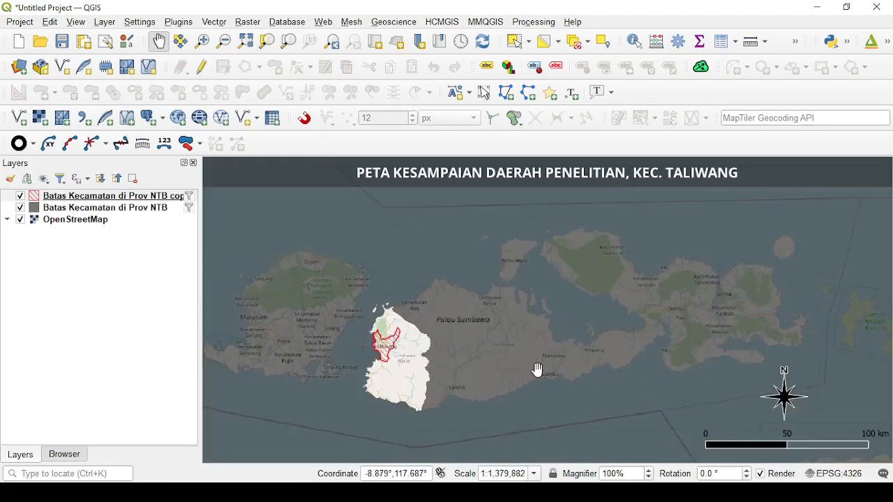
Examine the hatched Taliwang area and the scale bar at close range, ending on a view of all of Sumbawa Barat
mouse_move(536, 416)
mouse_down()
mouse_move(548, 415)
mouse_move(542, 411)
mouse_up()
scroll(496, 392, up, 2)
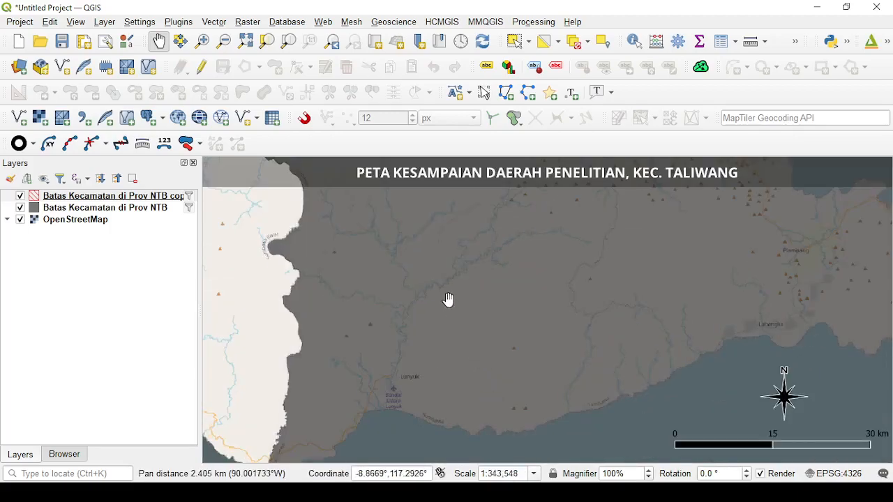
scroll(448, 300, down, 1)
drag(385, 282, 626, 315)
drag(525, 290, 571, 288)
scroll(571, 287, up, 2)
scroll(571, 287, up, 1)
drag(591, 316, 665, 279)
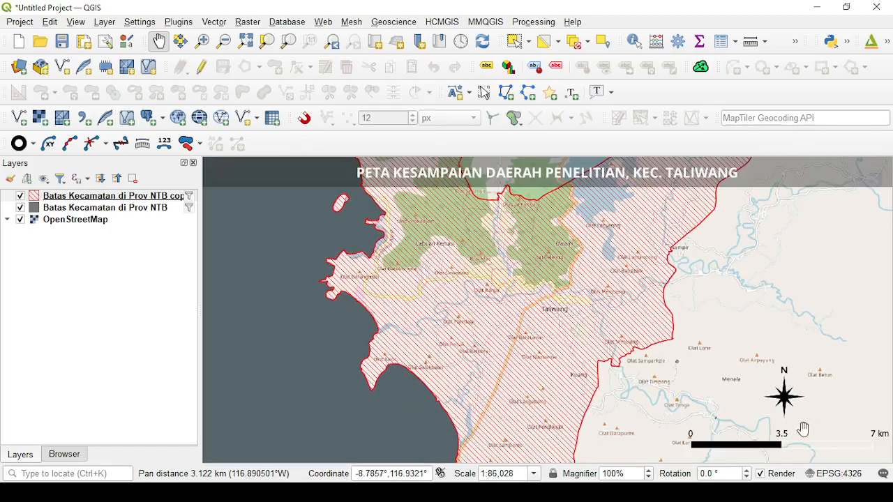
scroll(695, 398, down, 1)
drag(694, 394, 650, 371)
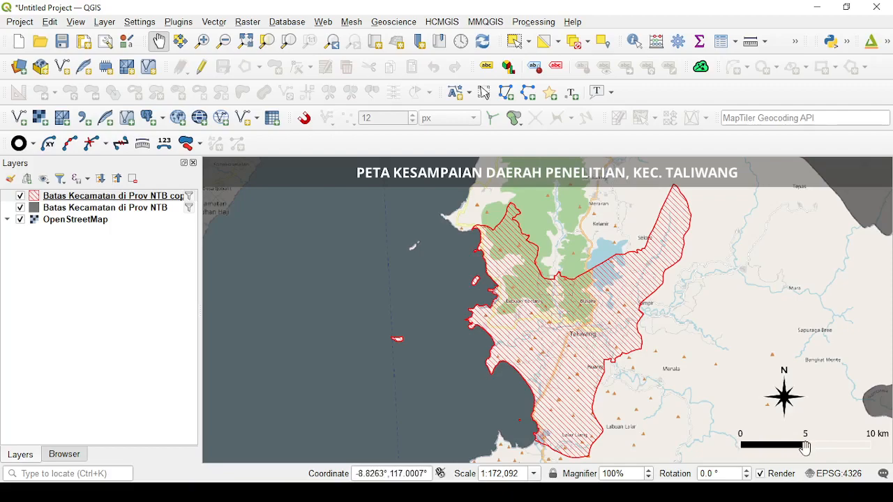
scroll(792, 427, down, 1)
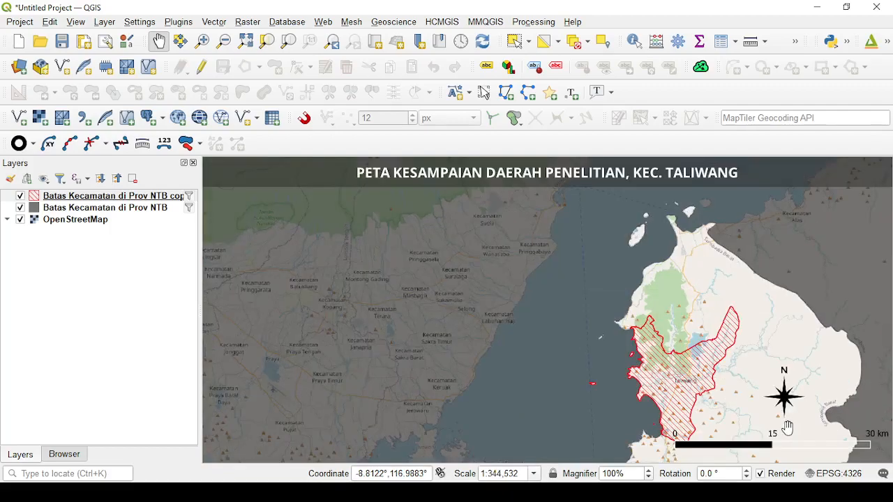
scroll(787, 428, down, 1)
drag(785, 421, 720, 281)
scroll(537, 334, down, 1)
scroll(586, 347, up, 1)
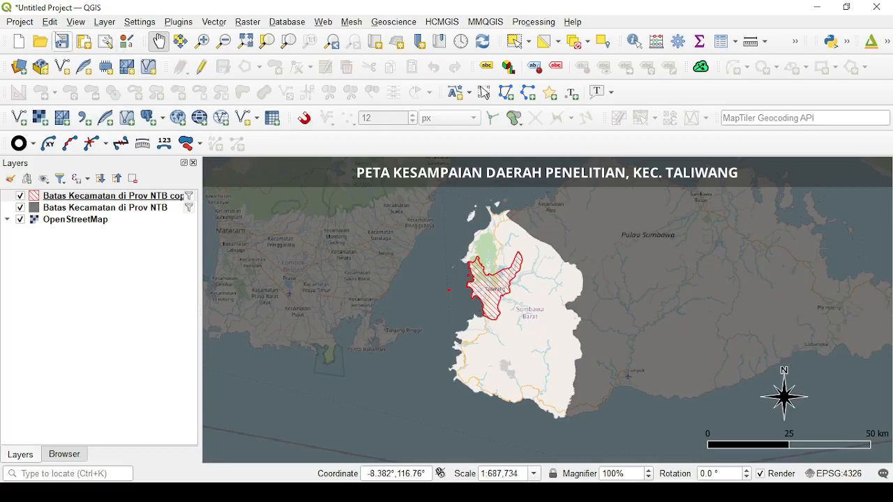
click(69, 24)
mouse_move(229, 298)
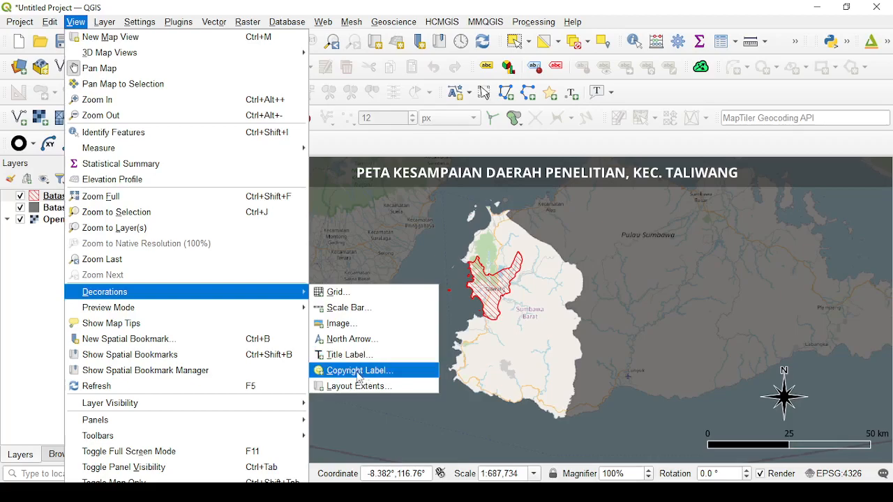
click(166, 7)
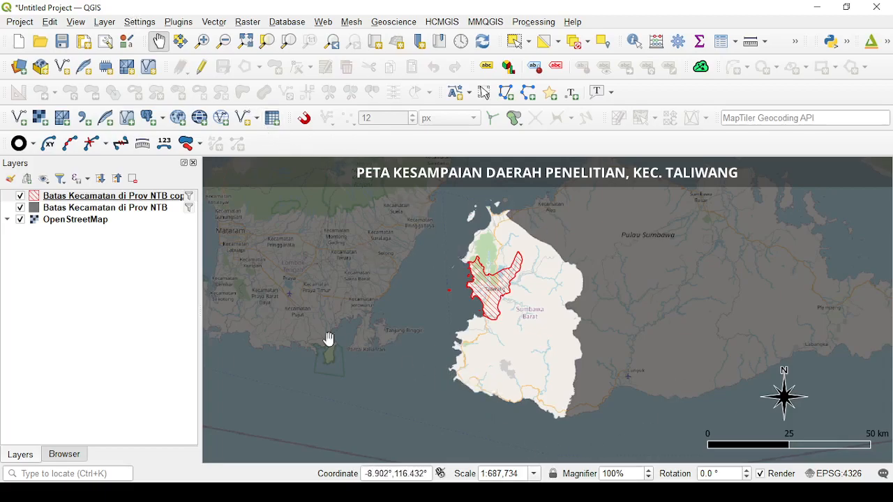
click(20, 23)
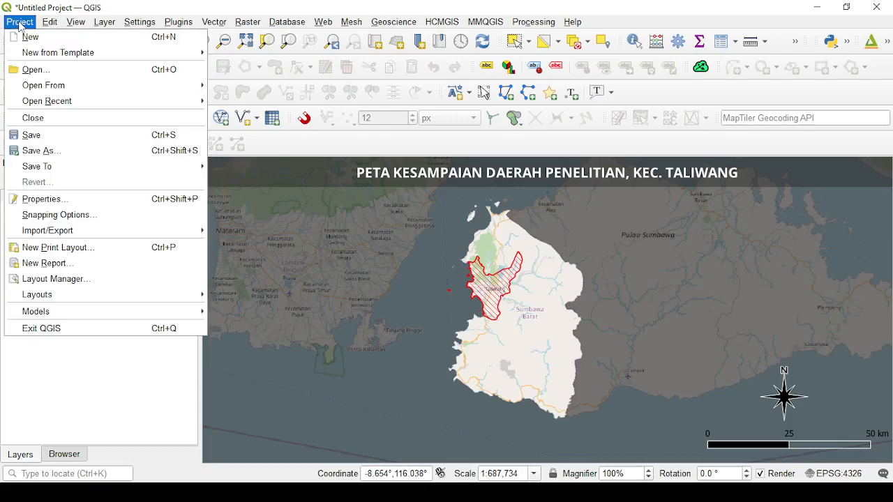
mouse_move(130, 233)
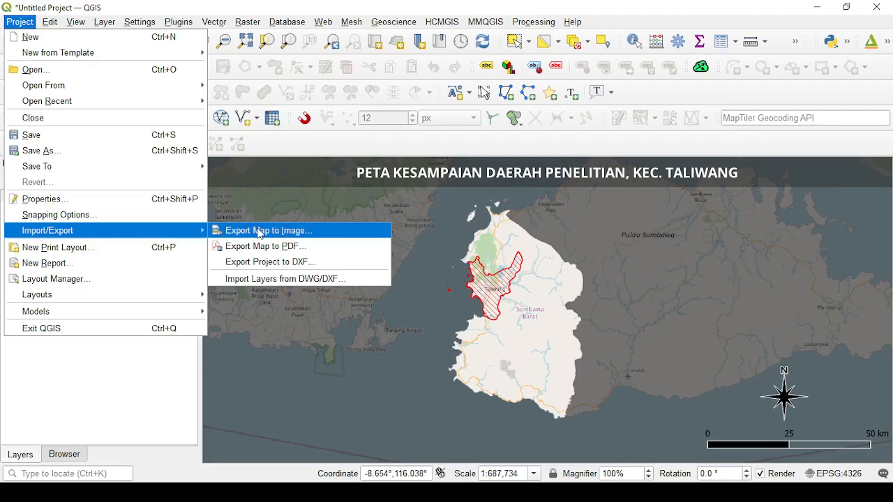
click(260, 231)
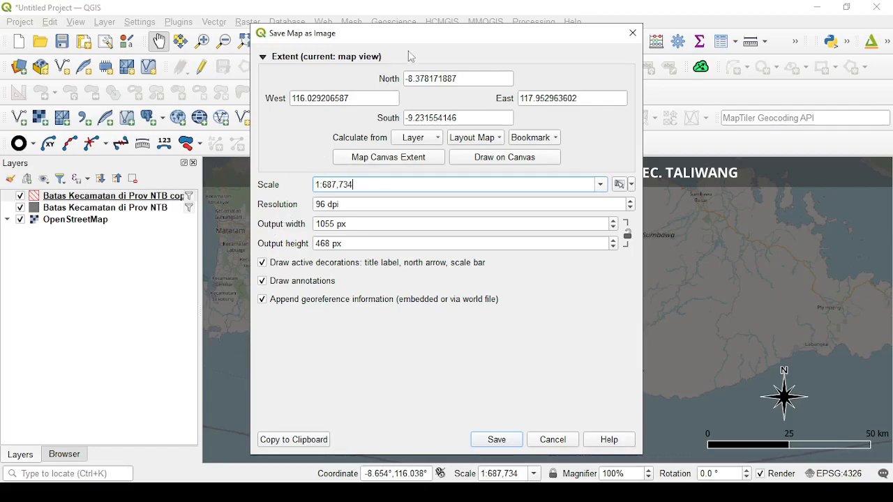
drag(433, 40, 222, 40)
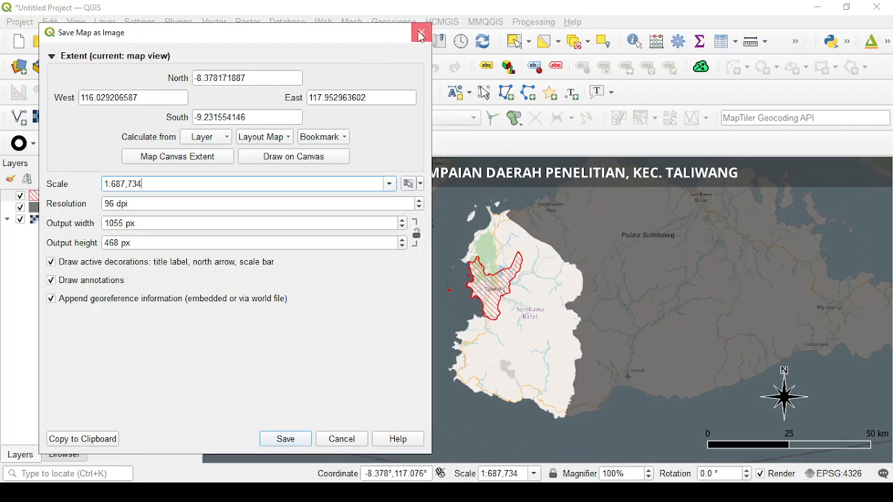
key(Escape)
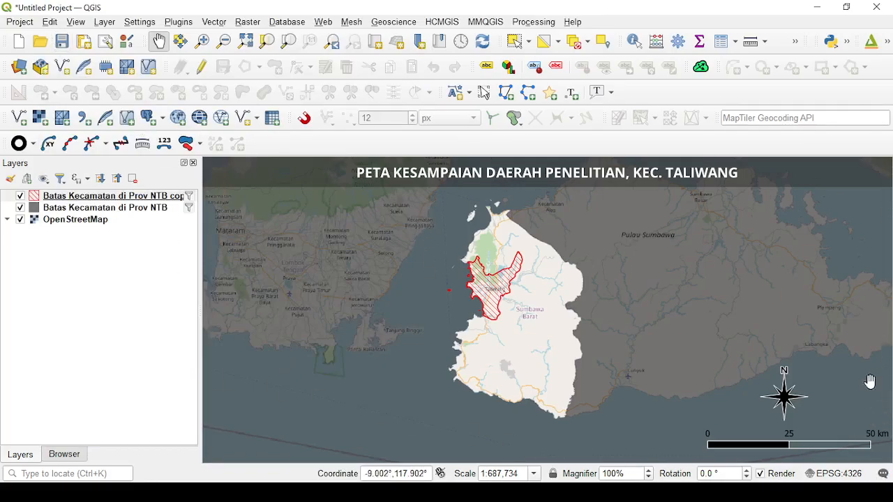
Start exporting the map as an image with the resolution set to 300 dpi, proceeding to the choice of file name
click(21, 23)
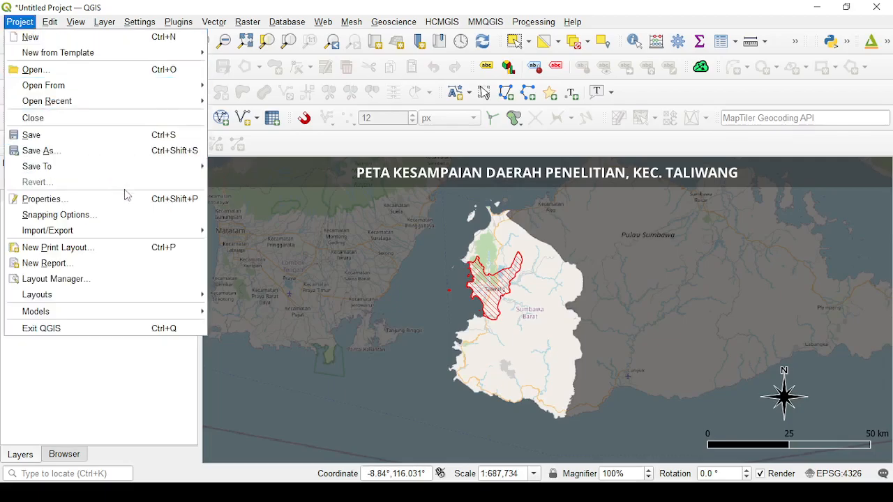
mouse_move(175, 231)
click(257, 234)
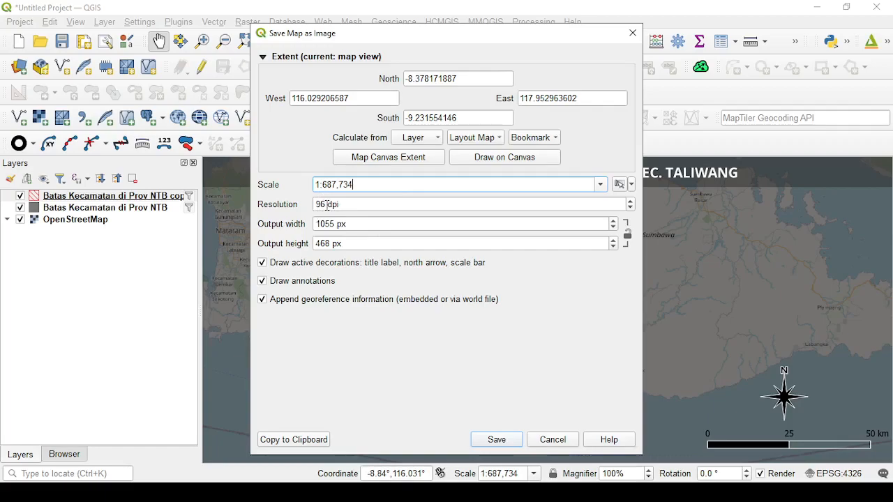
drag(328, 205, 317, 208)
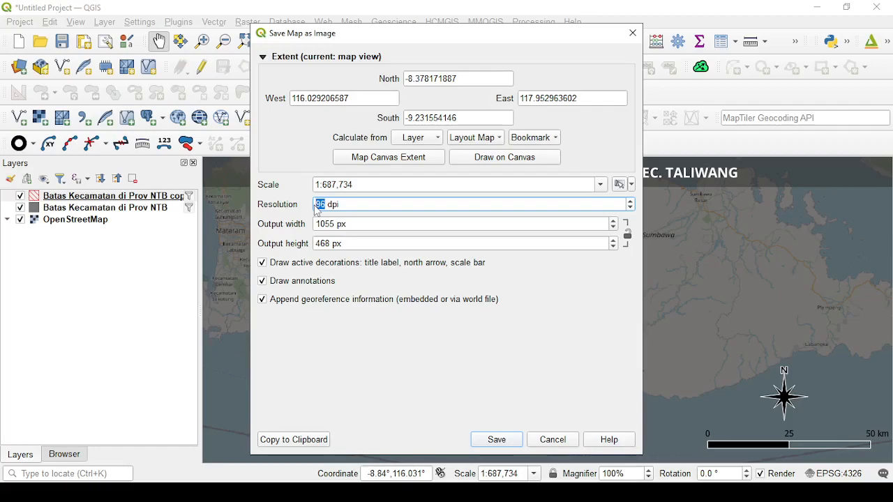
text(200)
key(Delete)
key(Delete)
key(Delete)
text(300)
click(497, 438)
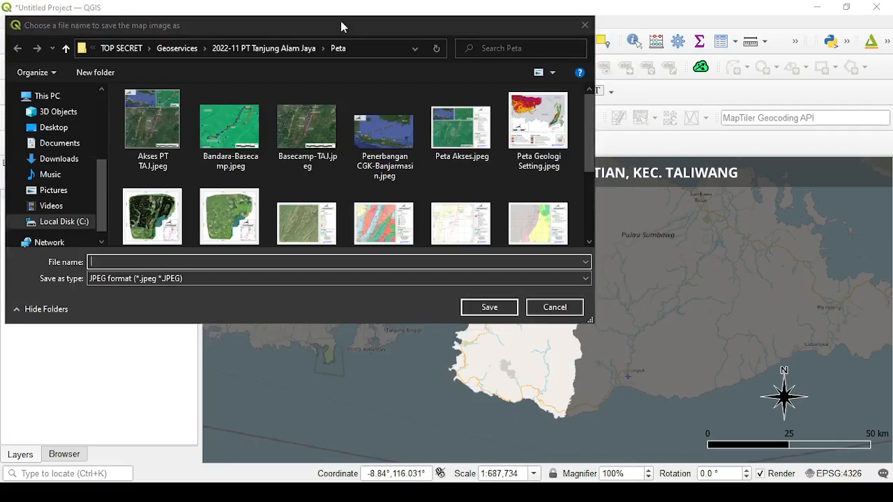
Choose the Documents folder as the save location for the map image
drag(312, 25, 413, 72)
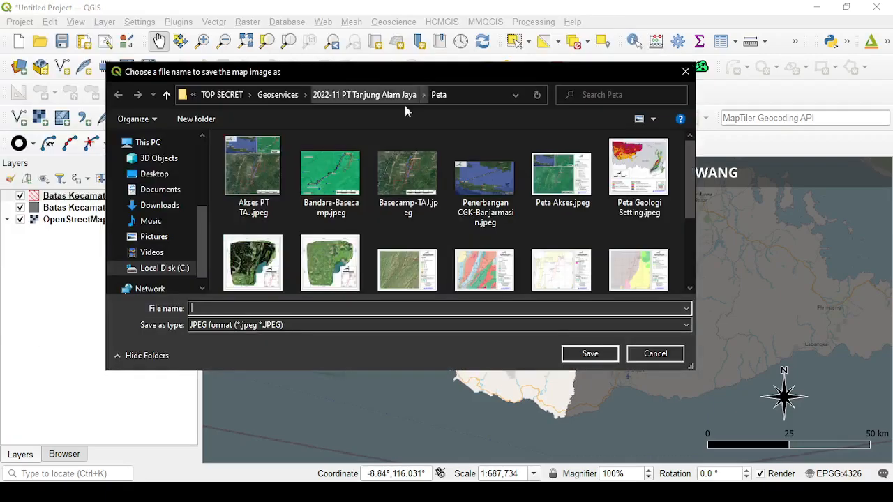
scroll(421, 194, down, 5)
scroll(391, 206, up, 5)
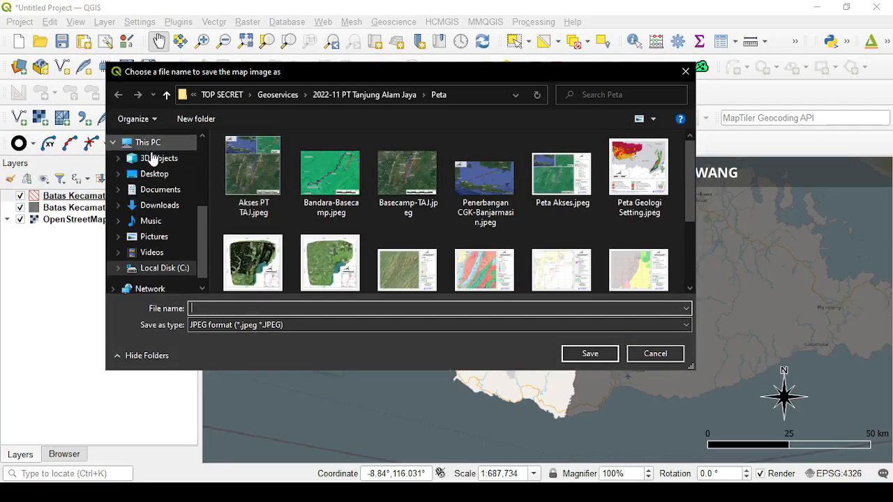
click(159, 191)
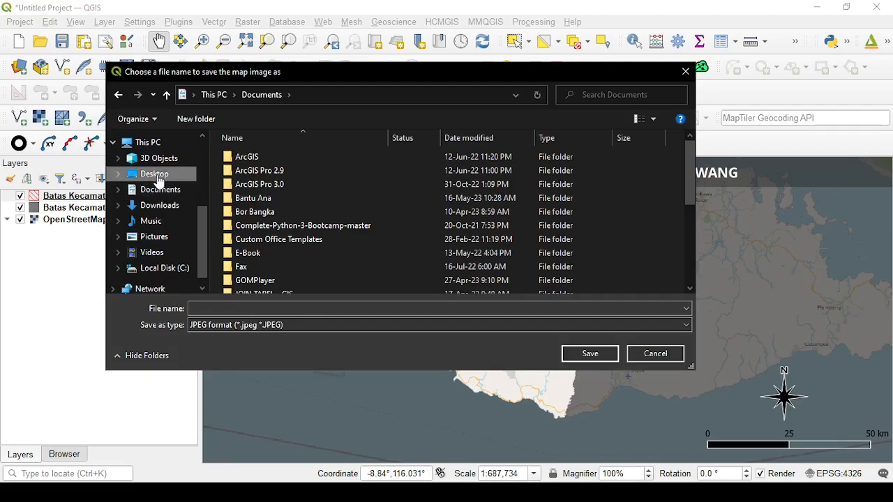
click(156, 175)
click(154, 191)
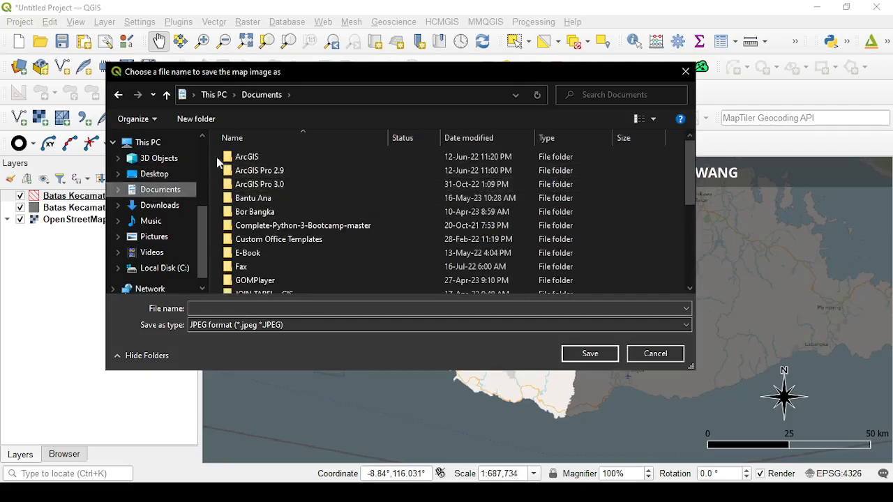
Create a folder named Praktik Kelas inside Documents and open it
click(198, 119)
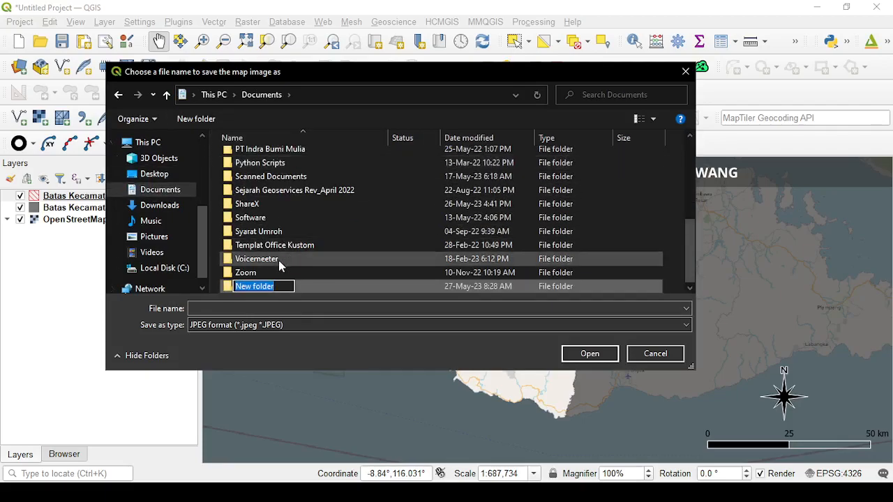
text(pRAKTIK kELAS)
key(BackSpace)
key(BackSpace)
key(BackSpace)
text(Praktik Kelas)
click(307, 274)
double_click(298, 286)
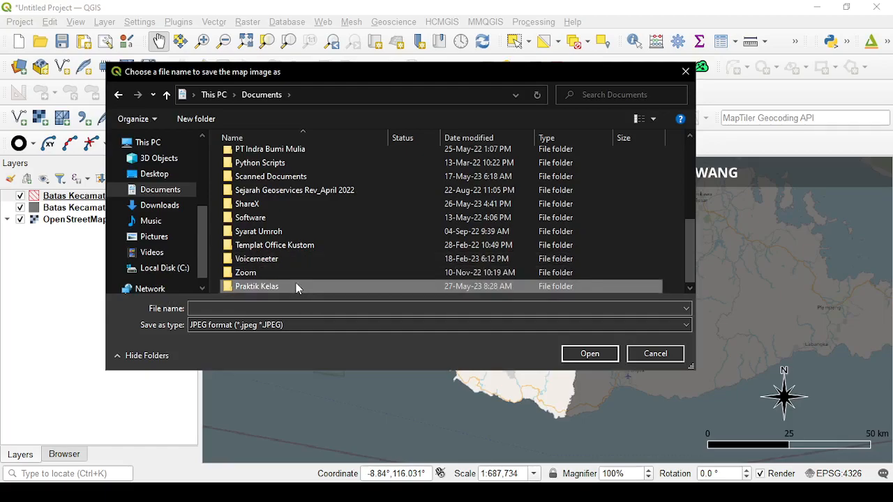
Save the map image in JPEG format as Peta Kesampaian Daerah in the Praktik Kelas folder
click(253, 308)
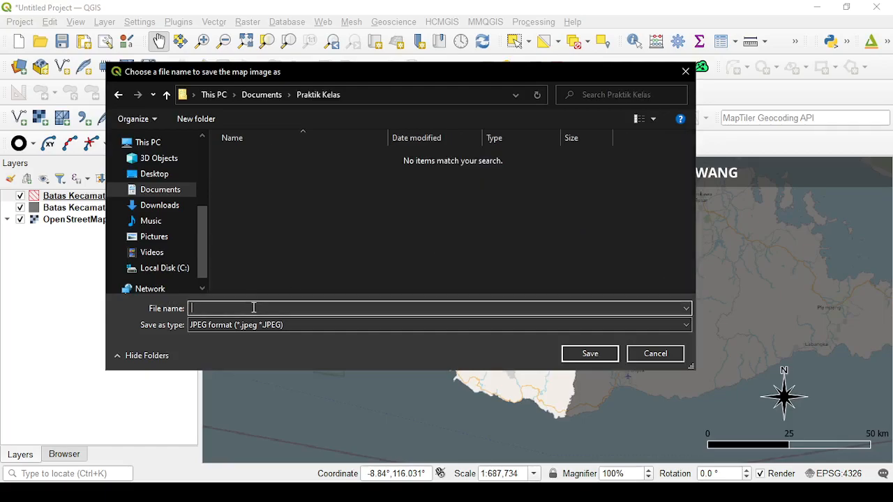
text(Peta Kesampaian Daerah)
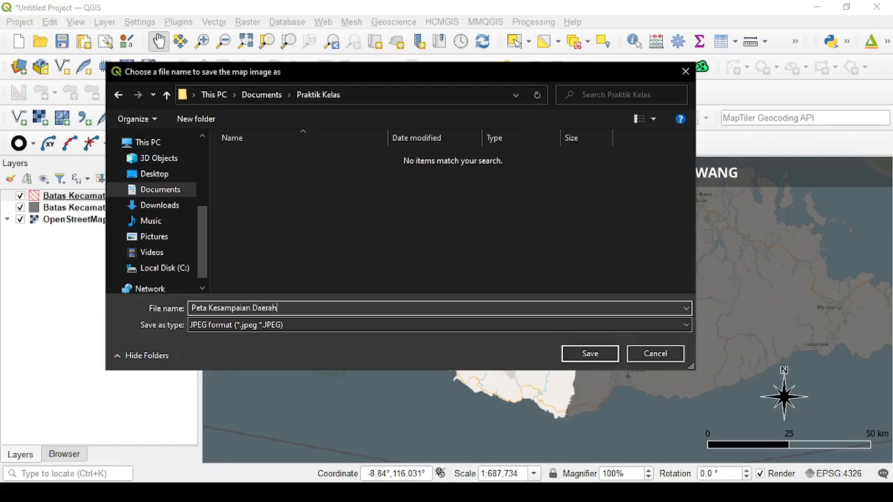
key(ctrl+a)
text(1:1,379,590)
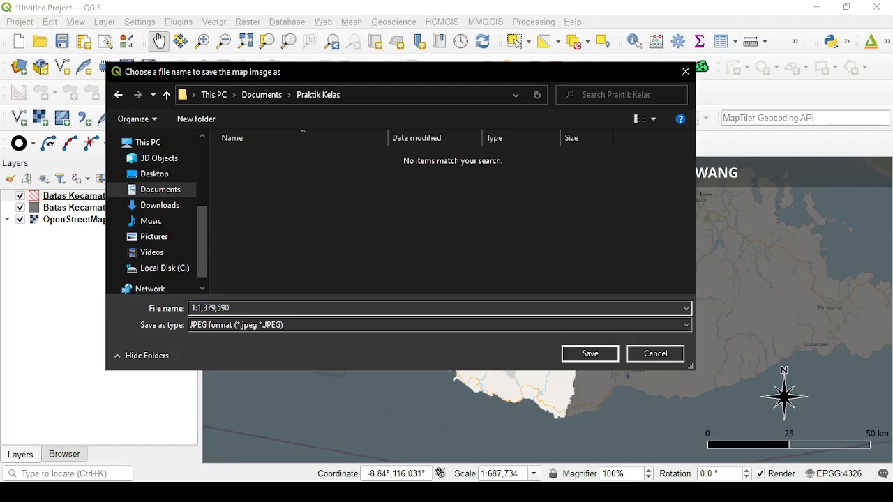
key(ctrl+z)
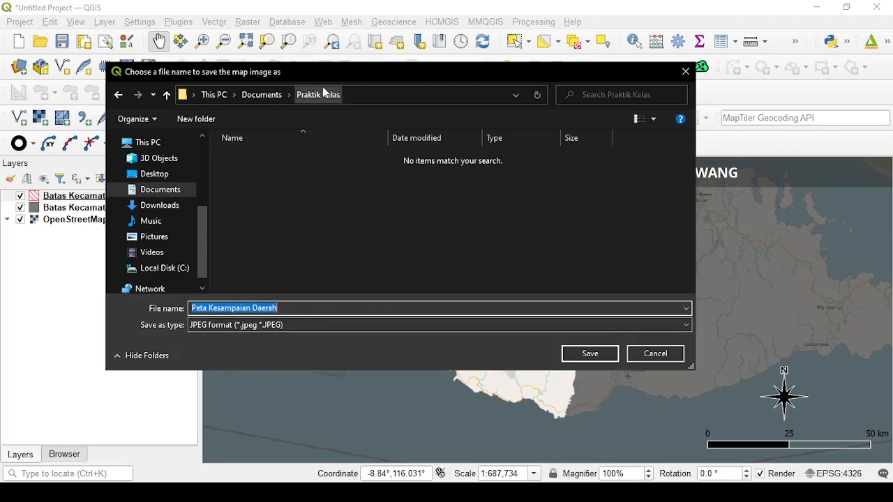
click(568, 356)
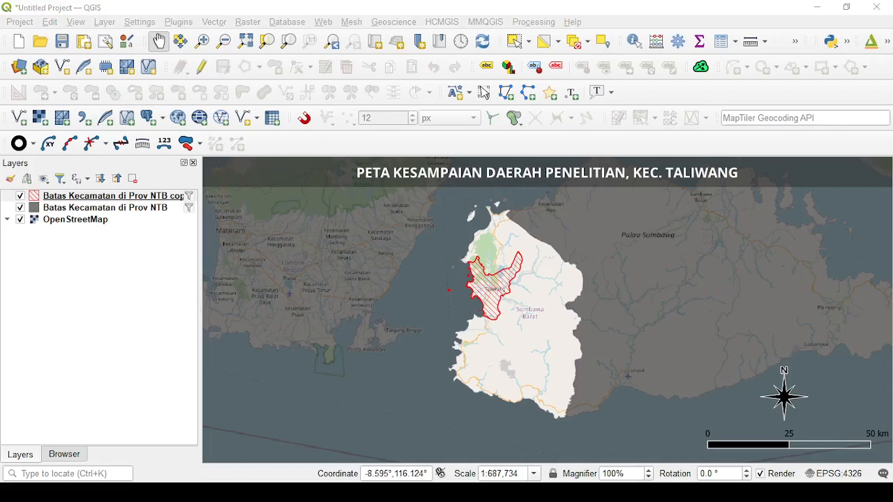
Switch to File Explorer and open the Praktik Kelas folder in Documents
key(super+e)
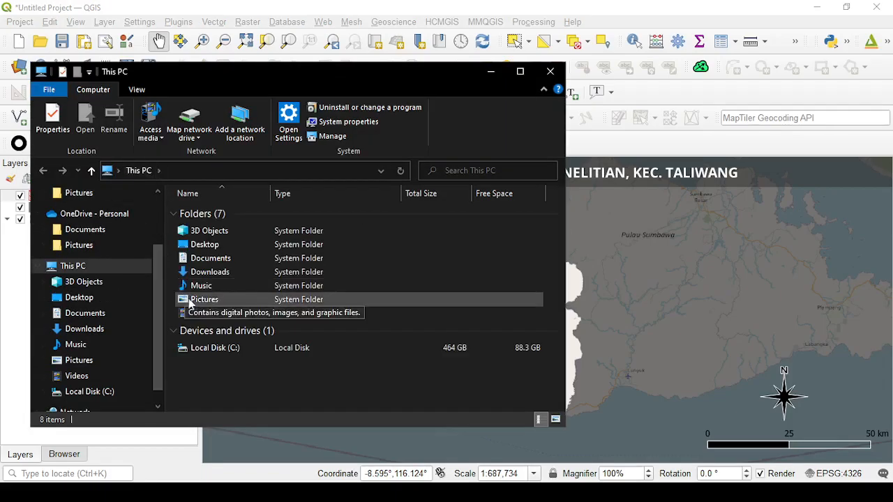
double_click(210, 259)
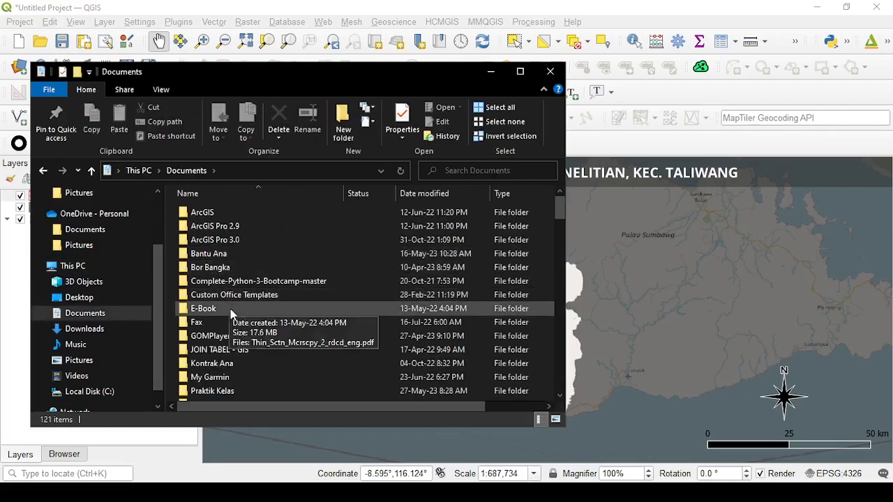
scroll(227, 356, down, 2)
double_click(225, 311)
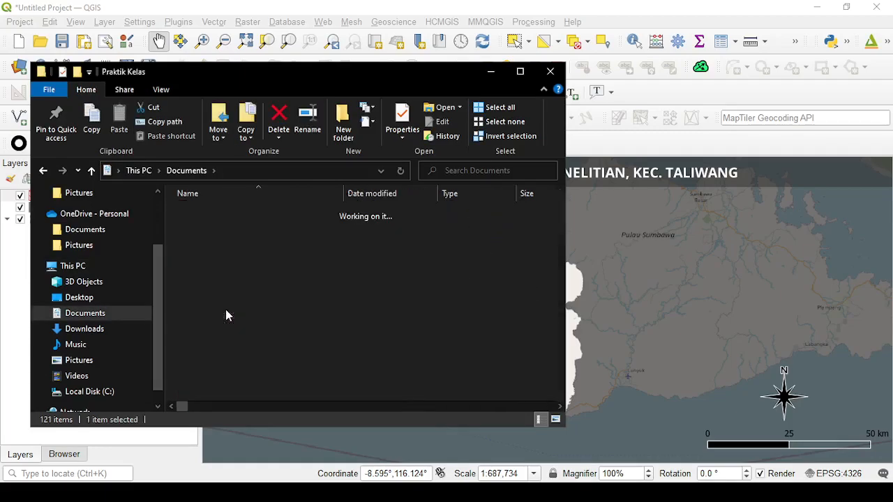
Open the exported image Peta Kesampaian Daerah.jpeg in Photos
click(290, 231)
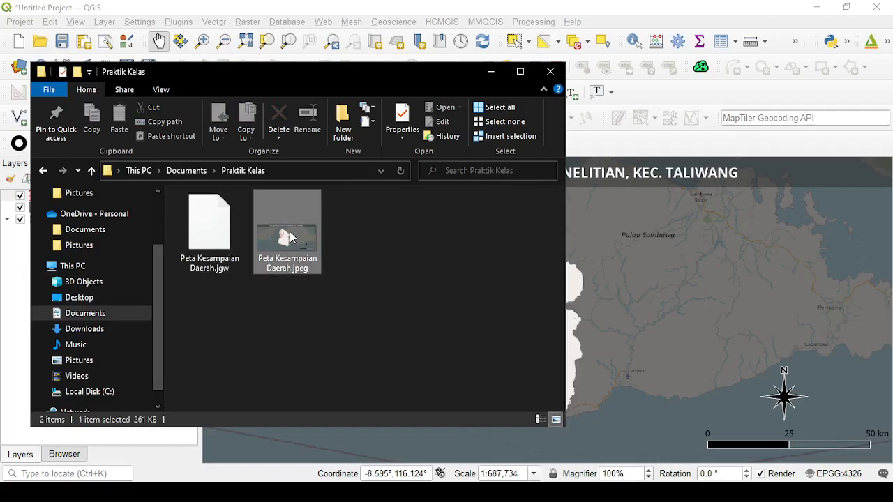
double_click(291, 228)
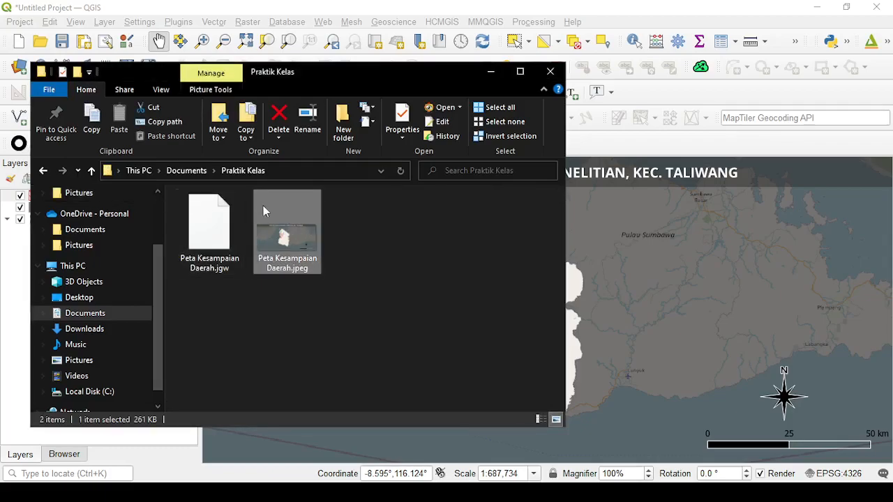
right_click(266, 206)
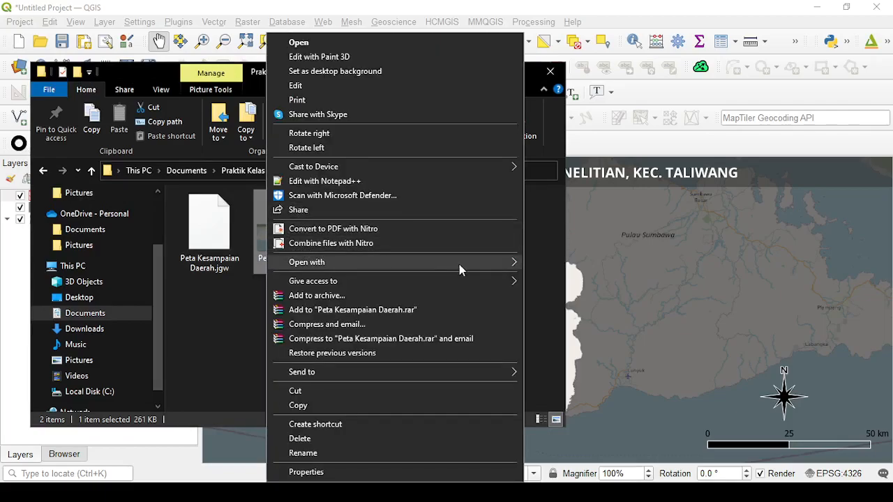
mouse_move(505, 269)
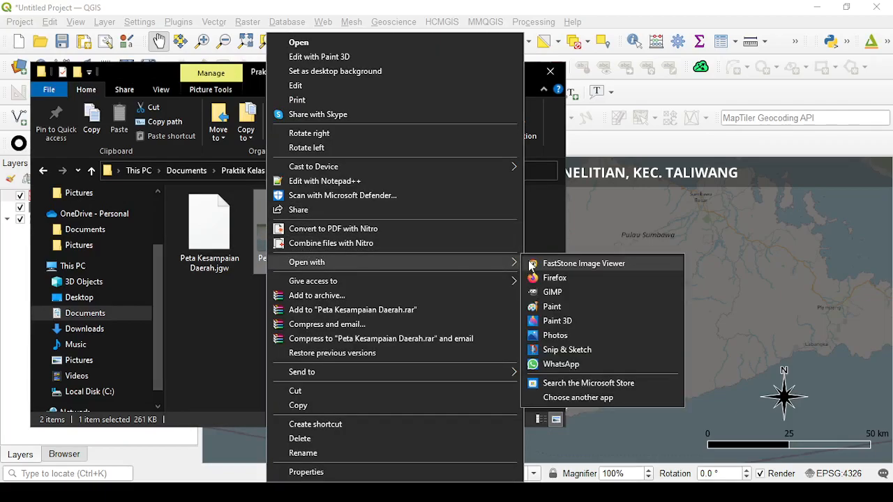
click(555, 335)
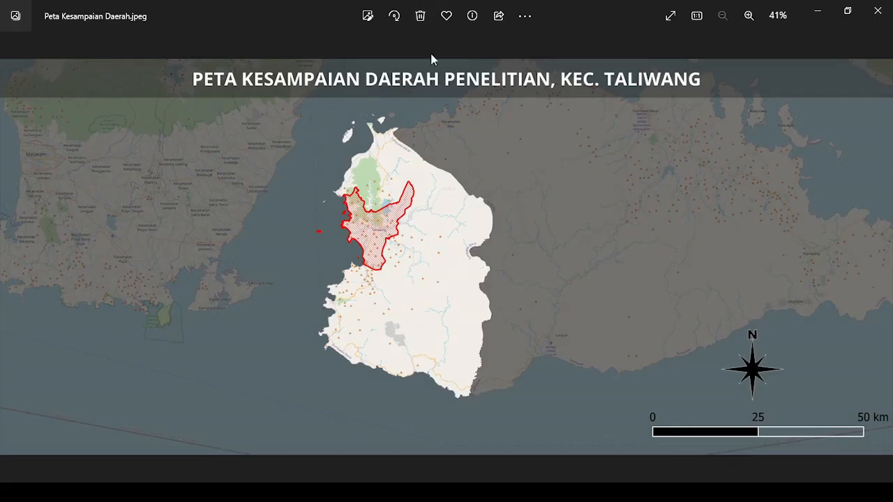
Examine the exported map's sharpness around the hatched Taliwang area and the place labels, return to the full image, and close it
scroll(345, 219, up, 1)
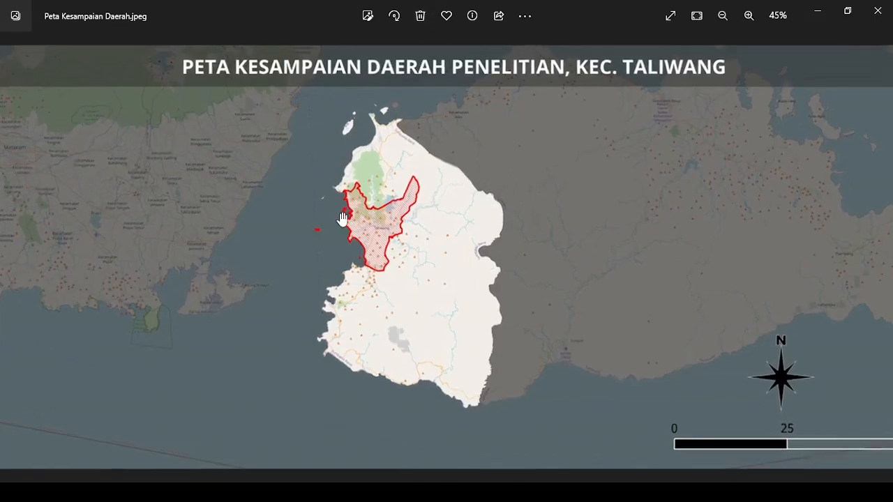
scroll(345, 218, up, 3)
drag(345, 218, 457, 209)
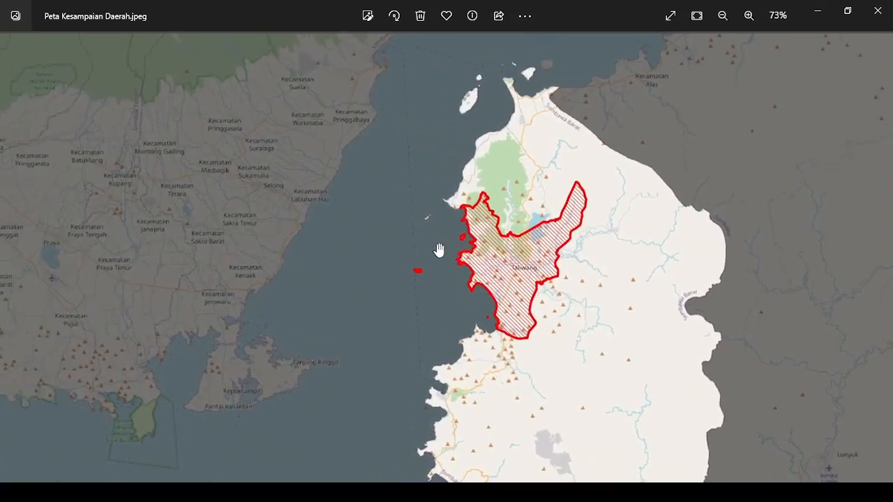
scroll(457, 207, up, 2)
scroll(457, 207, up, 2)
scroll(267, 206, up, 5)
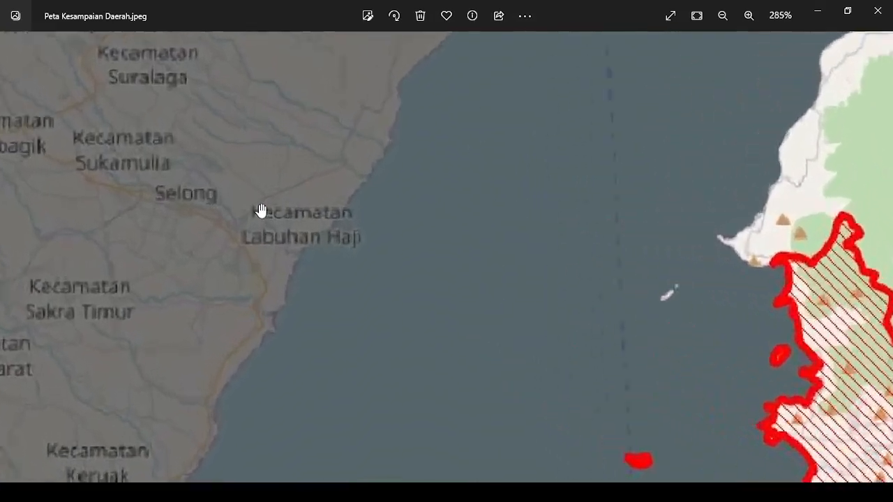
mouse_move(680, 227)
mouse_down()
mouse_move(397, 207)
mouse_move(49, 200)
mouse_up()
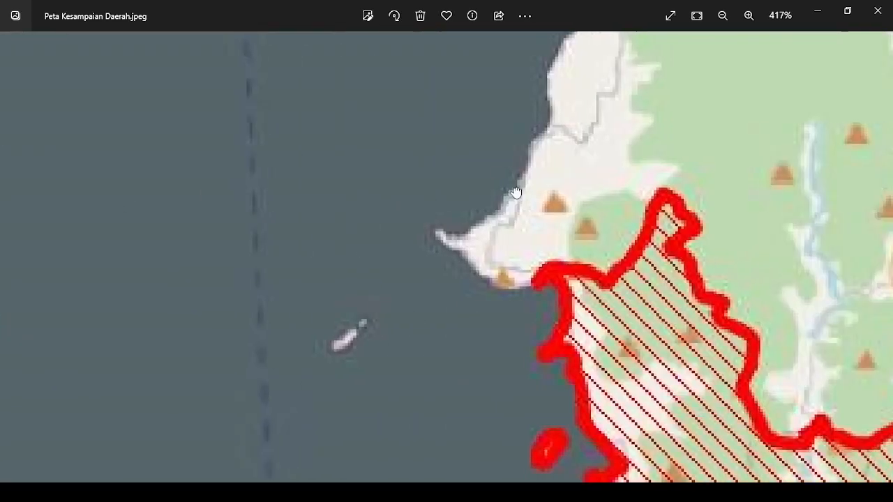
drag(612, 201, 355, 197)
scroll(355, 197, down, 1)
scroll(467, 196, down, 8)
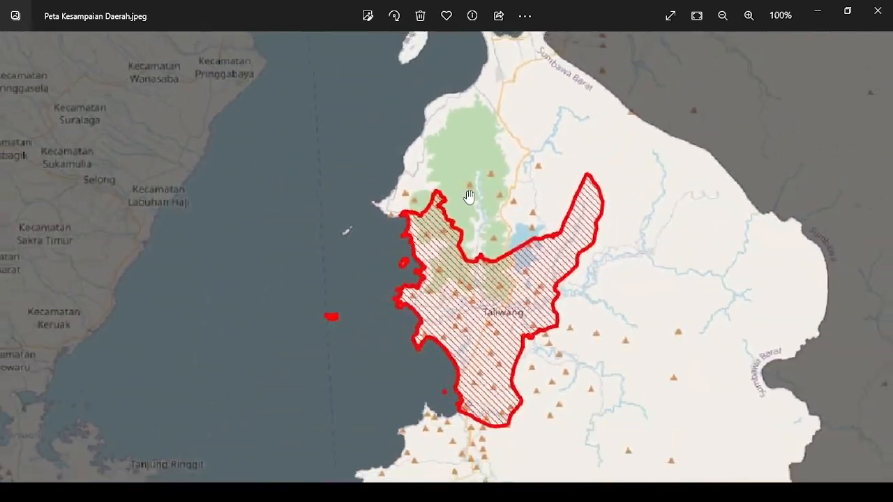
scroll(470, 198, down, 1)
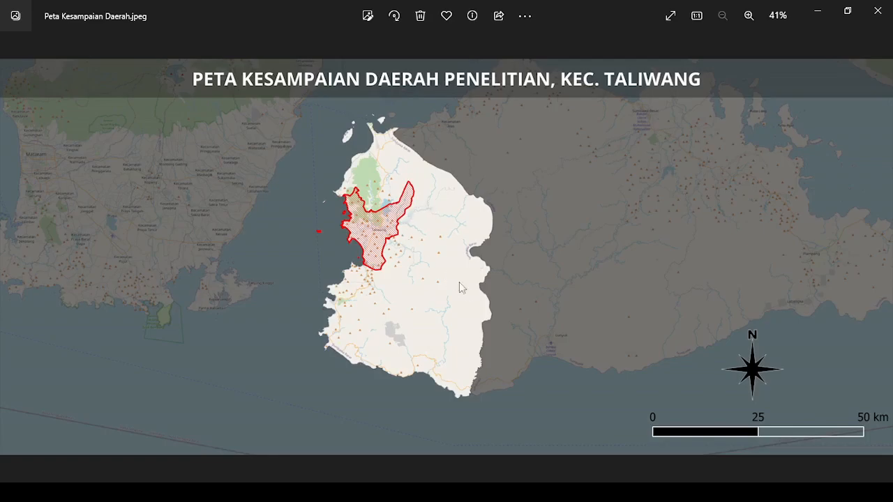
click(878, 10)
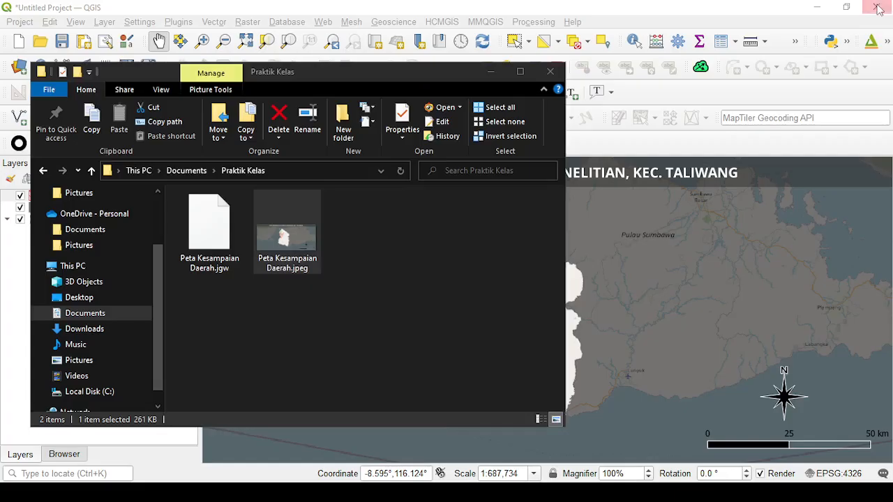
Return to QGIS from File Explorer and save the map project as Sesi 13 in QGZ format
click(420, 264)
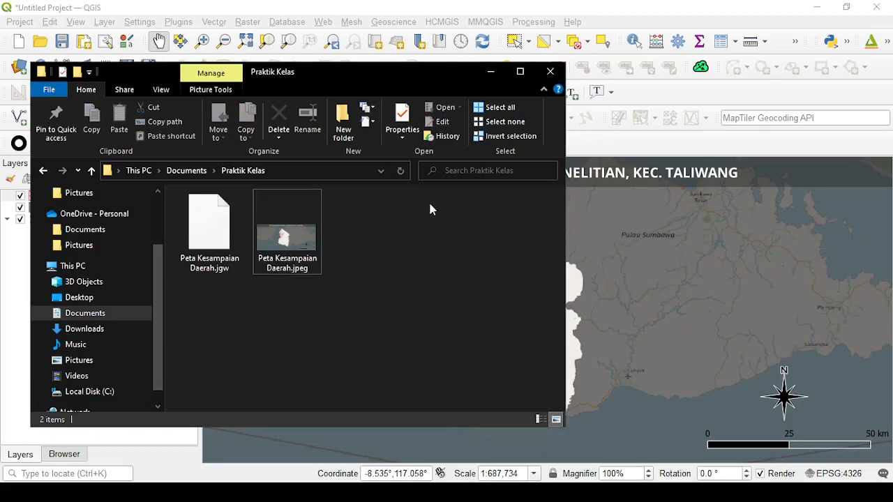
click(492, 73)
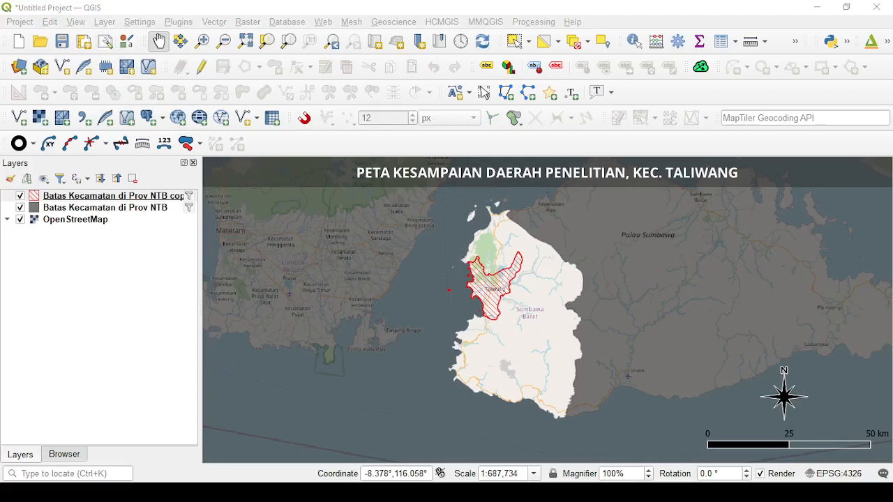
click(17, 24)
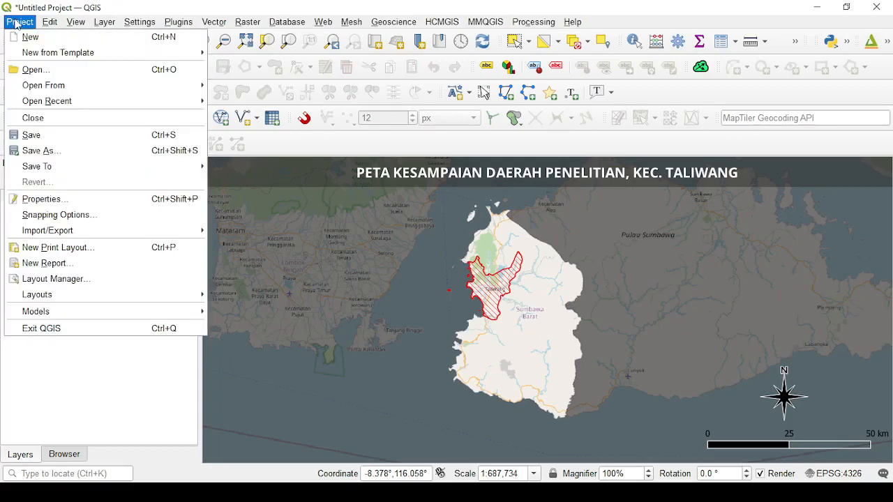
click(86, 140)
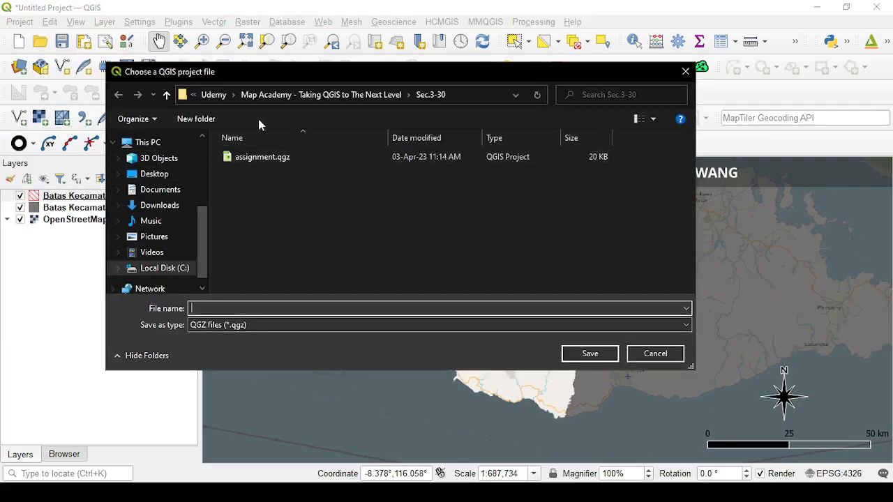
click(166, 95)
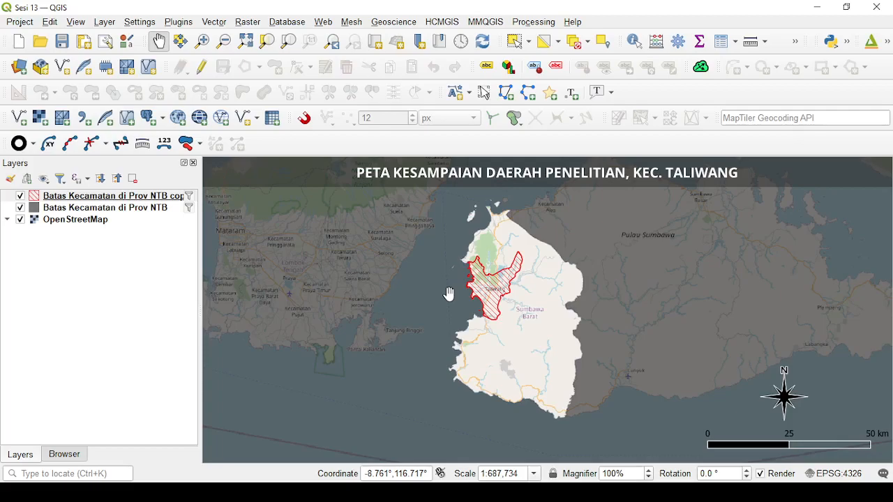
click(62, 41)
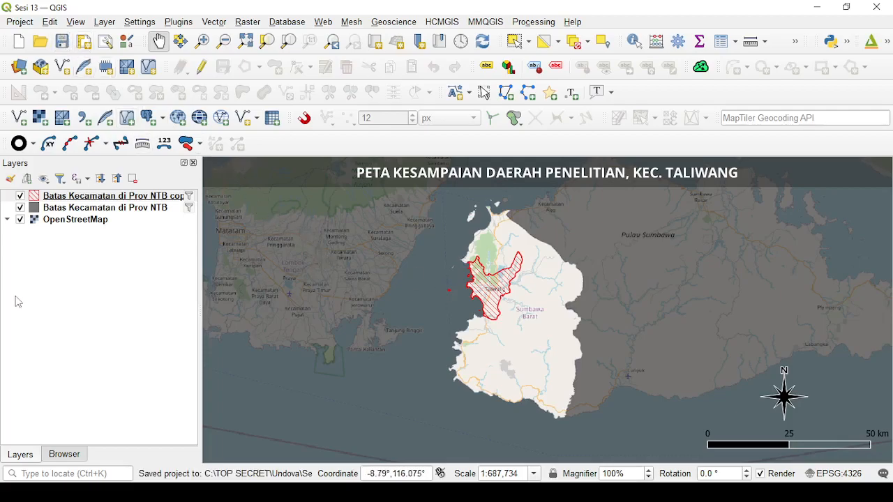